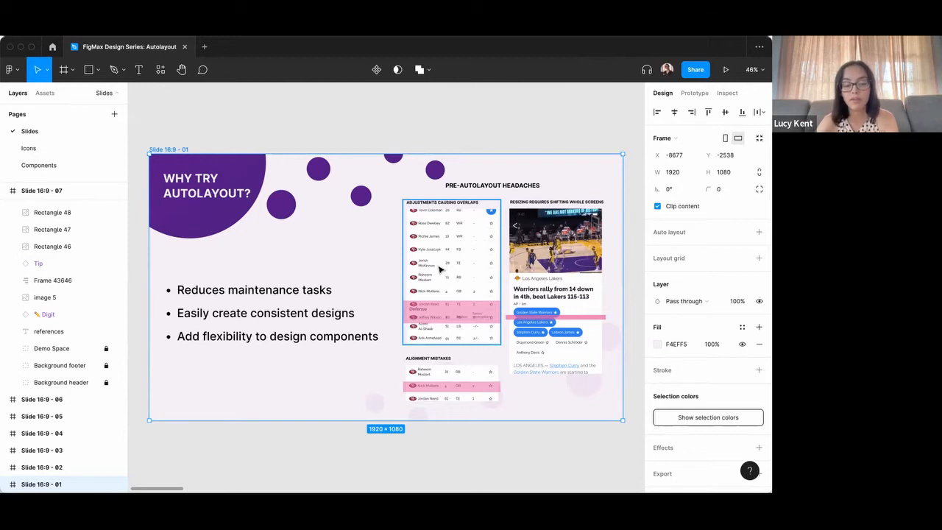
Examine the "Why try Autolayout?" slide, comparing the overlap, alignment and resizing problem examples with the listed benefits.
{"action": "scroll", "coordinate": [439, 268], "scroll_direction": "up", "scroll_amount": 3}
{"action": "scroll", "coordinate": [439, 268], "scroll_direction": "up", "scroll_amount": 3}
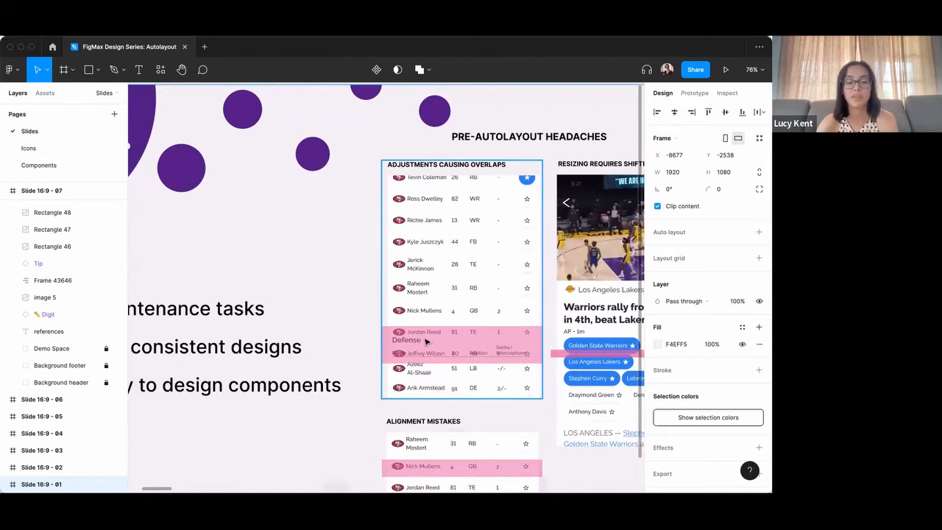
{"action": "scroll", "coordinate": [466, 285], "scroll_direction": "down", "scroll_amount": 2}
{"action": "scroll", "coordinate": [467, 285], "scroll_direction": "down", "scroll_amount": 3}
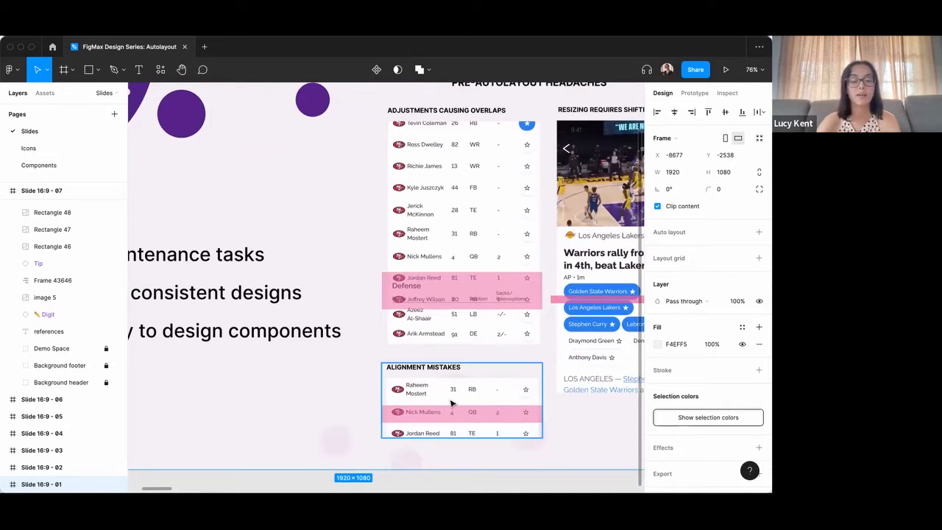
{"action": "scroll", "coordinate": [450, 401], "scroll_direction": "right", "scroll_amount": 5}
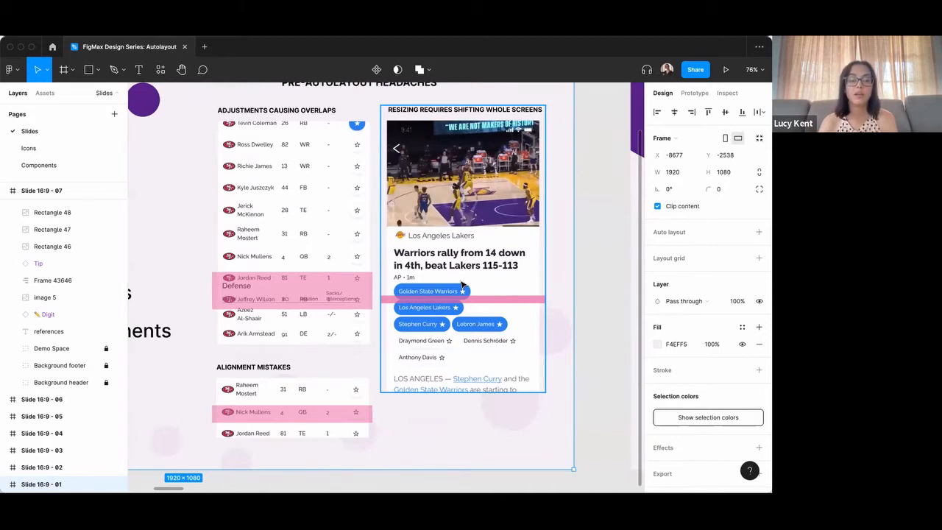
{"action": "scroll", "coordinate": [462, 287], "scroll_direction": "left", "scroll_amount": 8}
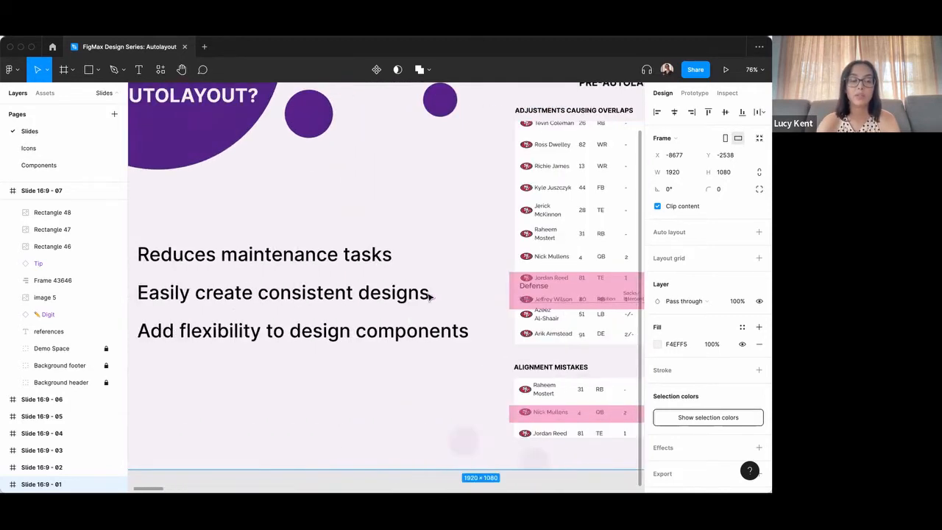
{"action": "scroll", "coordinate": [466, 290], "scroll_direction": "down", "scroll_amount": 3}
{"action": "scroll", "coordinate": [467, 290], "scroll_direction": "right", "scroll_amount": 3}
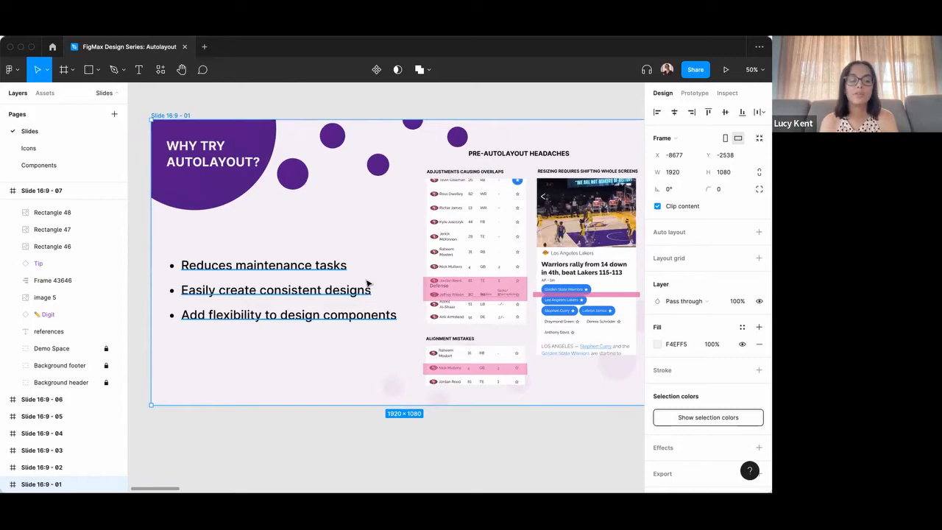
{"action": "scroll", "coordinate": [357, 301], "scroll_direction": "right", "scroll_amount": 5}
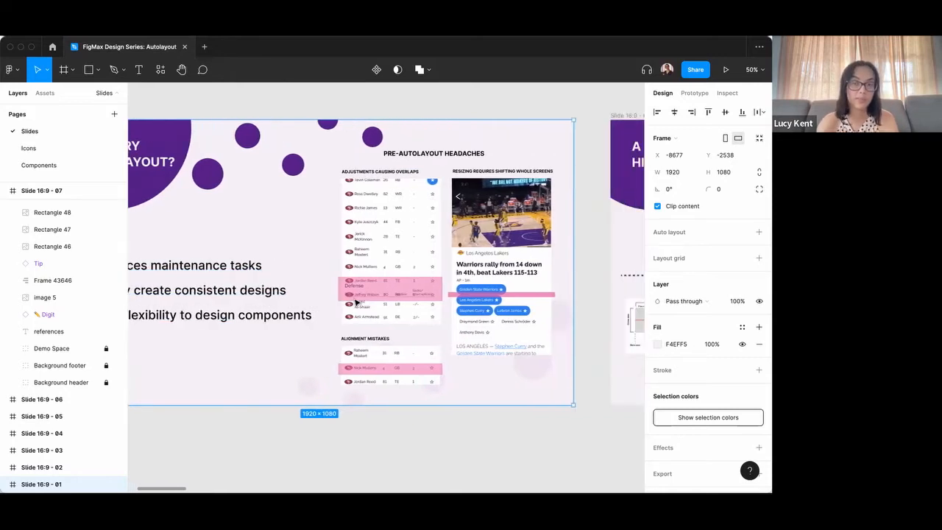
Review the Autolayout history timeline and the shortcuts and labelled controls on "The Basics" slide.
{"action": "scroll", "coordinate": [357, 302], "scroll_direction": "right", "scroll_amount": 8}
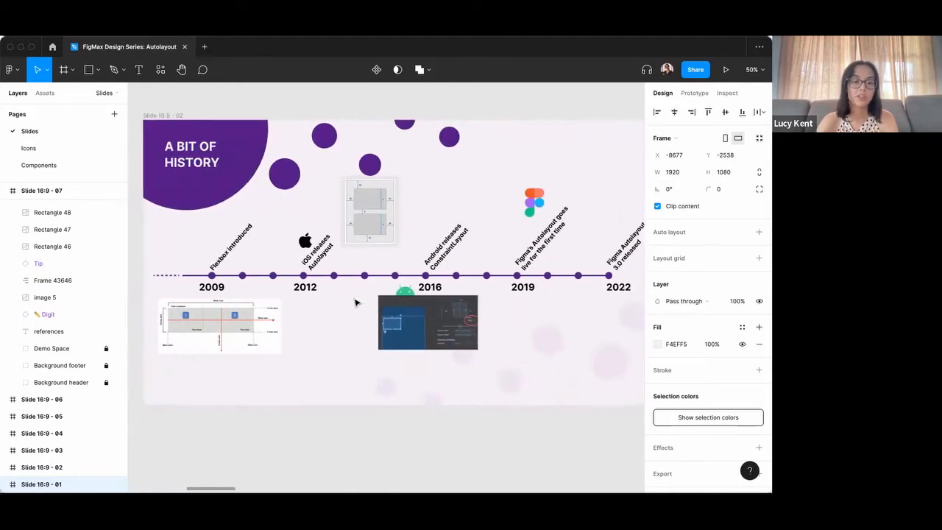
{"action": "scroll", "coordinate": [356, 302], "scroll_direction": "left", "scroll_amount": 1}
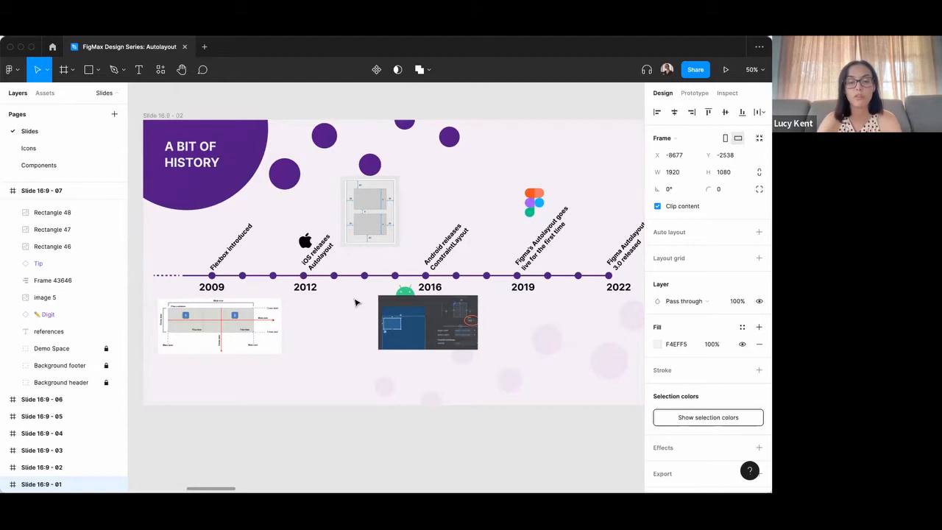
{"action": "scroll", "coordinate": [346, 305], "scroll_direction": "right", "scroll_amount": 10}
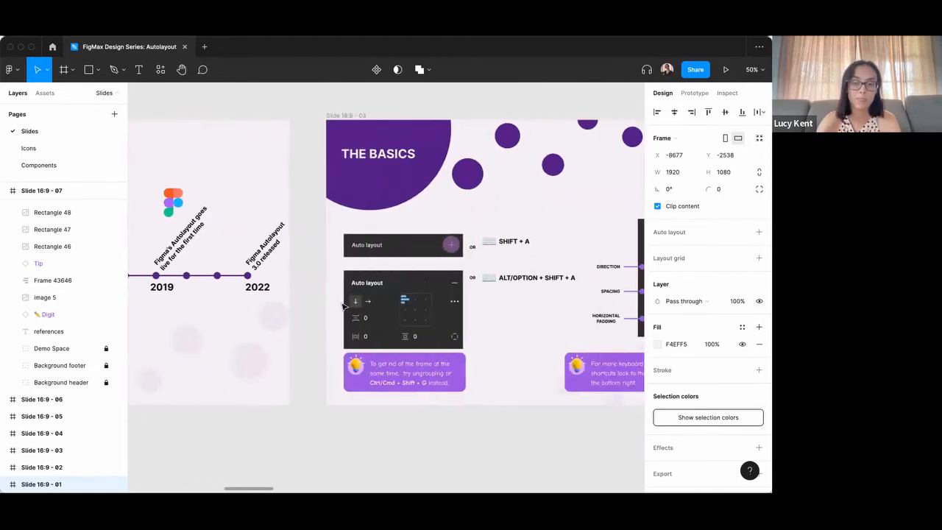
{"action": "scroll", "coordinate": [343, 306], "scroll_direction": "right", "scroll_amount": 5}
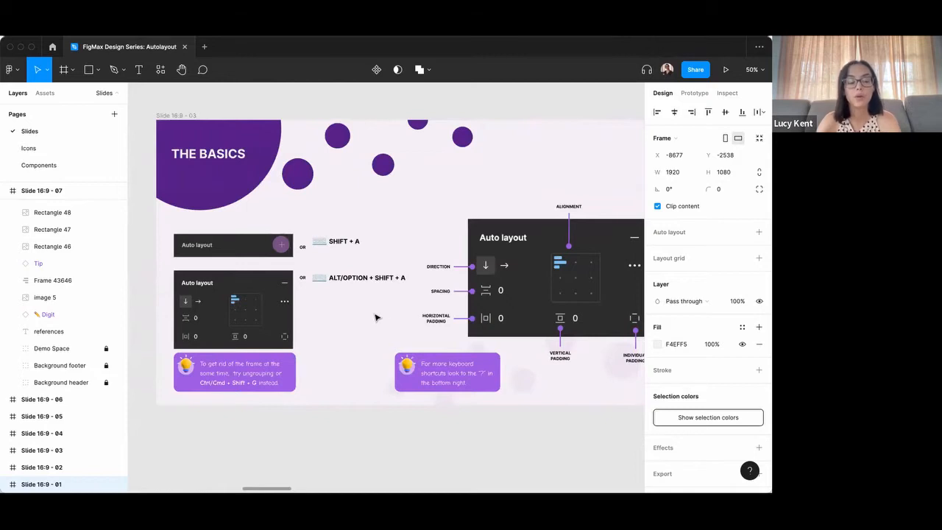
{"action": "scroll", "coordinate": [372, 315], "scroll_direction": "right", "scroll_amount": 1}
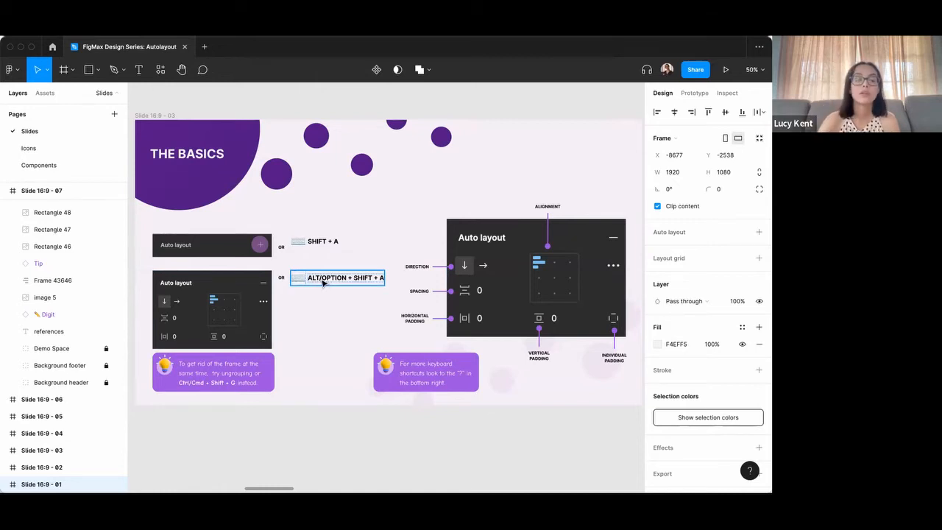
Apply auto layout to the upper Auto layout bar, its "OR" text and the SHIFT + A label on "The Basics" slide.
{"action": "left_click", "coordinate": [241, 221]}
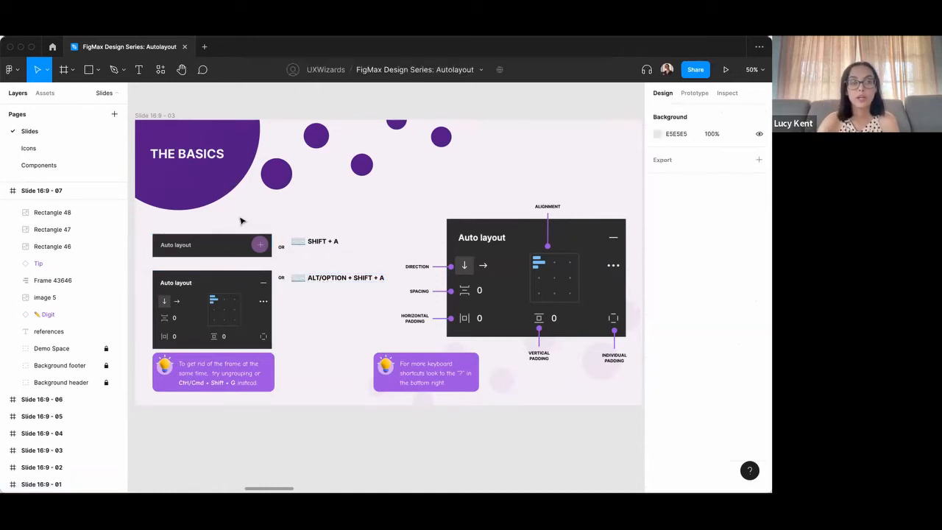
{"action": "left_click_drag", "start_coordinate": [133, 226], "coordinate": [133, 241]}
{"action": "left_click", "coordinate": [194, 233]}
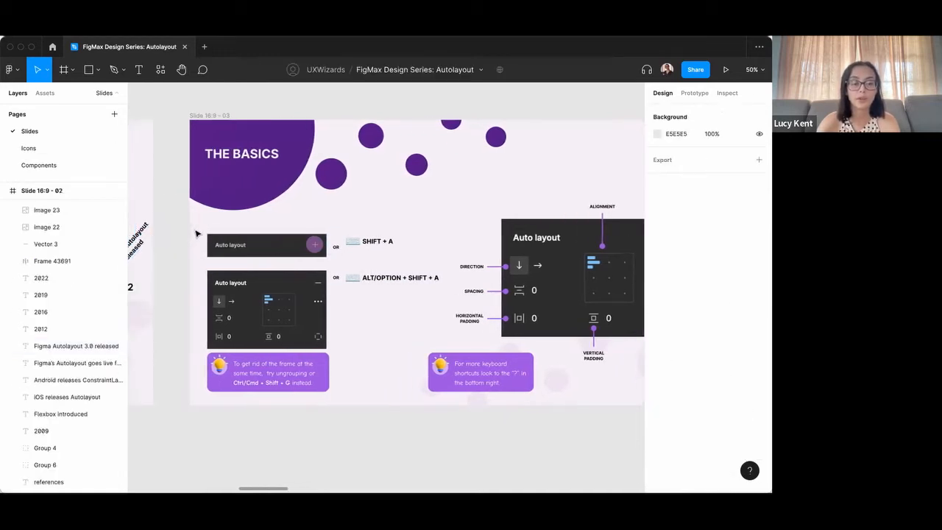
{"action": "left_click_drag", "start_coordinate": [196, 226], "coordinate": [401, 268]}
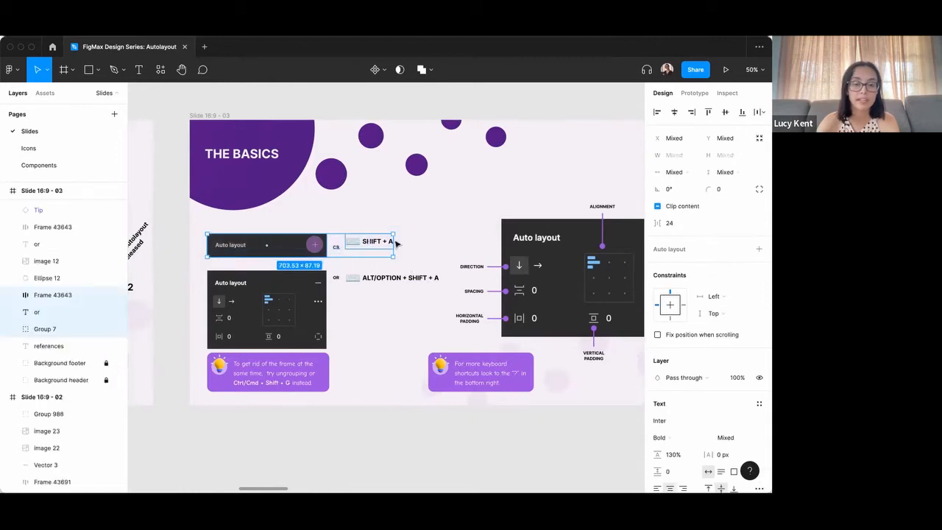
{"action": "scroll", "coordinate": [368, 243], "scroll_direction": "down", "scroll_amount": 3}
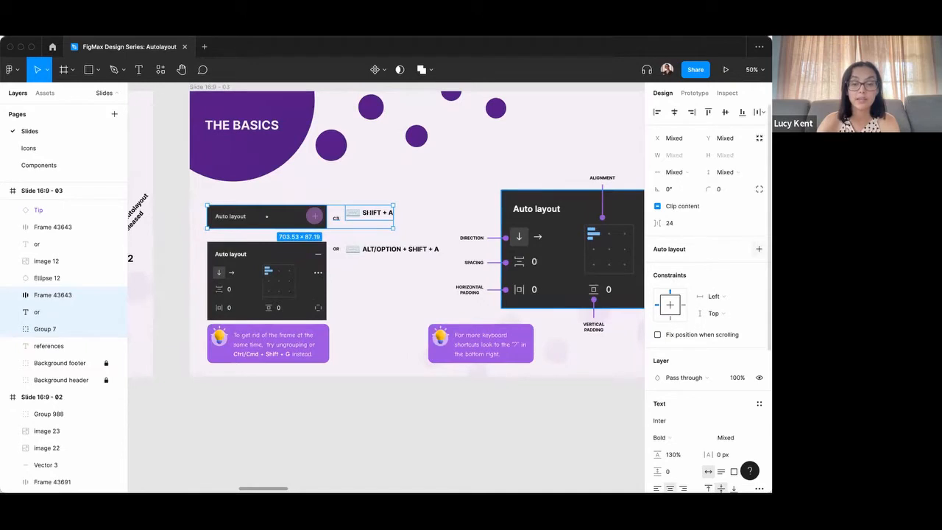
{"action": "left_click", "coordinate": [758, 249]}
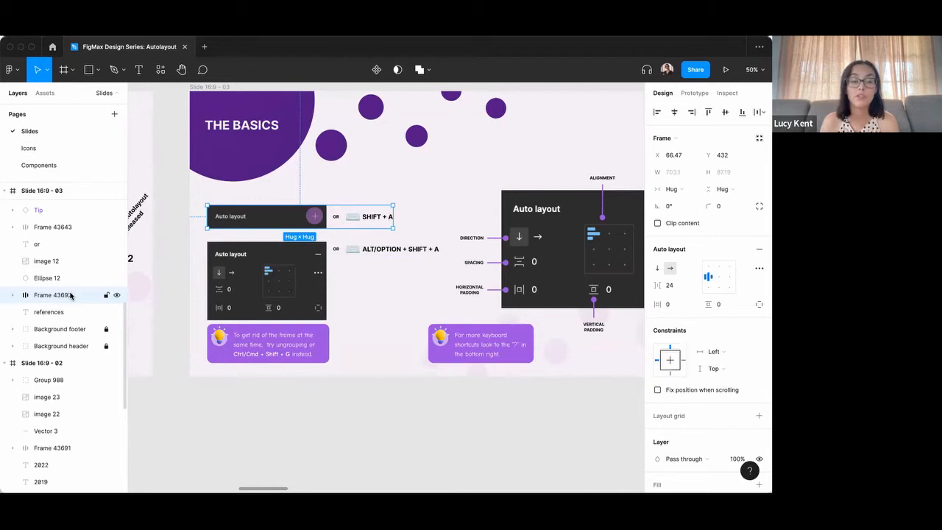
Draw a rectangle about 200 × 42 under the GROUPING heading on the "Grouping vs Autolayout" slide.
{"action": "scroll", "coordinate": [361, 312], "scroll_direction": "right", "scroll_amount": 10}
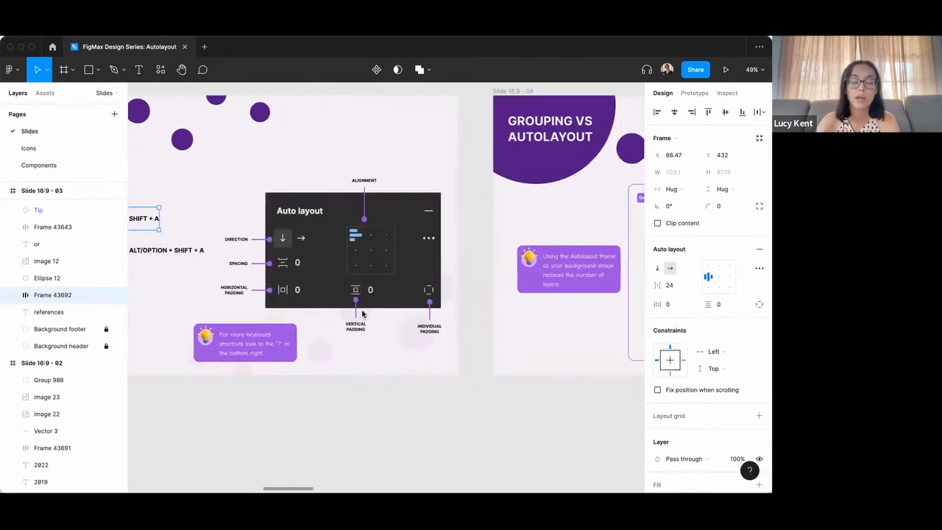
{"action": "scroll", "coordinate": [361, 313], "scroll_direction": "right", "scroll_amount": 9}
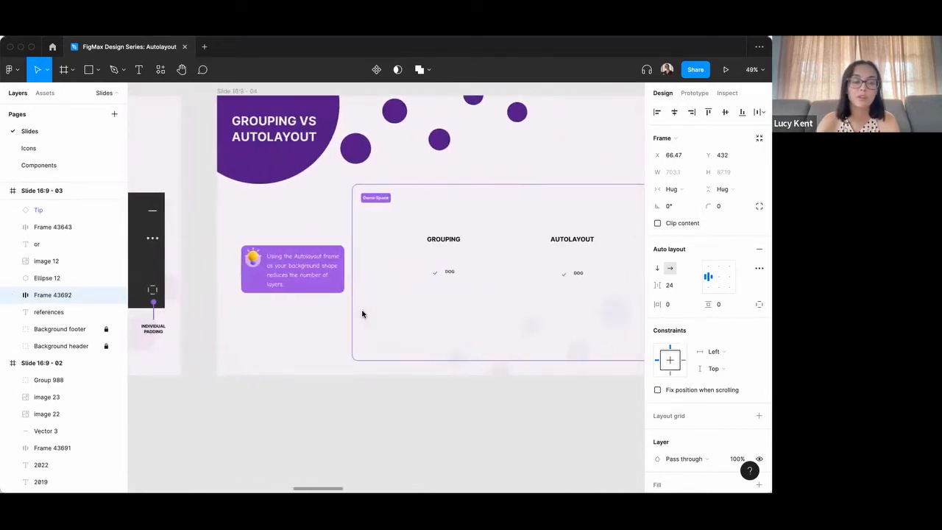
{"action": "scroll", "coordinate": [361, 314], "scroll_direction": "left", "scroll_amount": 1}
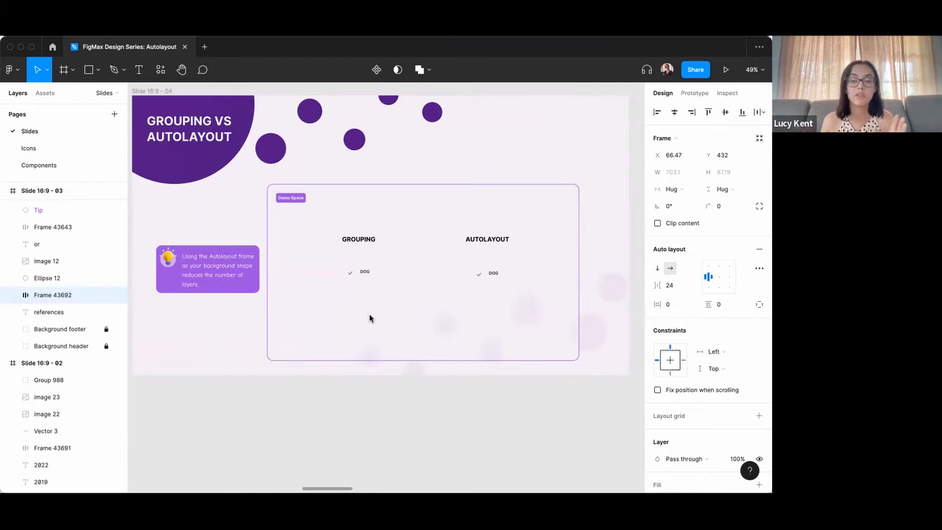
{"action": "scroll", "coordinate": [326, 284], "scroll_direction": "up", "scroll_amount": 5}
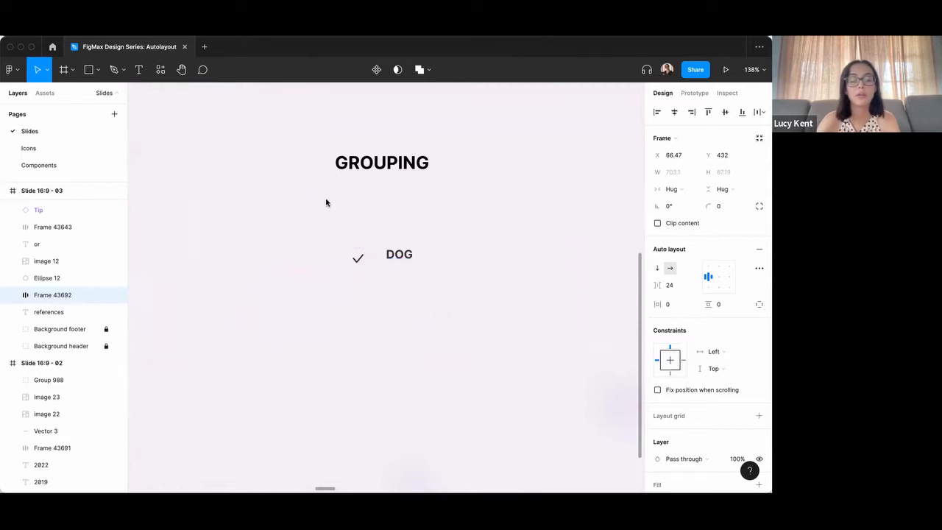
{"action": "left_click", "coordinate": [356, 215]}
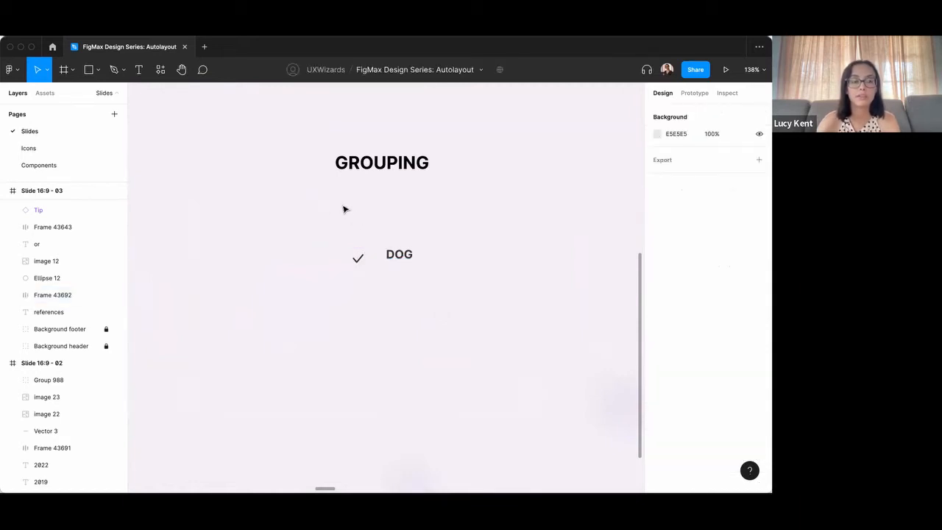
{"action": "key", "text": "r"}
{"action": "mouse_move", "coordinate": [340, 200]}
{"action": "left_mouse_down"}
{"action": "mouse_move", "coordinate": [414, 225]}
{"action": "mouse_move", "coordinate": [487, 233]}
{"action": "left_mouse_up"}
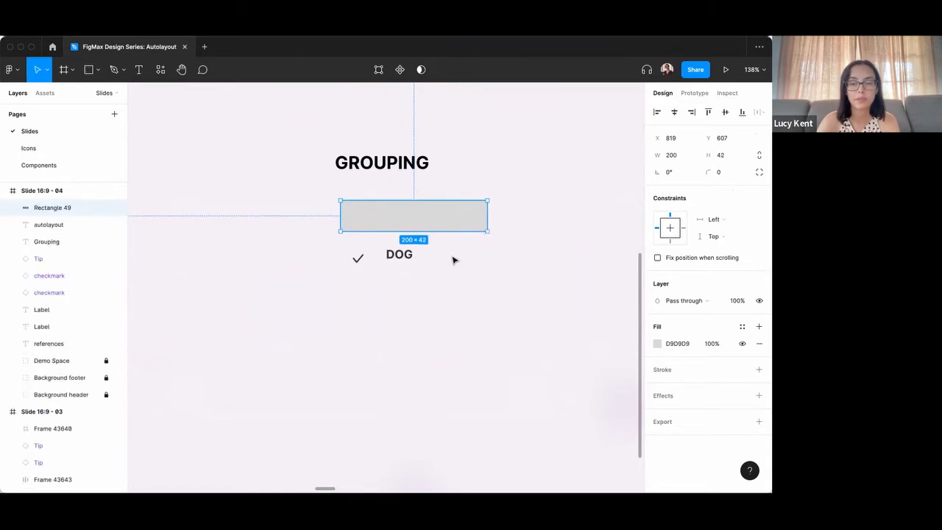
Move the GROUPING example's checkmark and DOG label onto the grey rectangle and bring them to the front.
{"action": "left_click", "coordinate": [453, 259]}
{"action": "left_click", "coordinate": [405, 256]}
{"action": "left_click", "coordinate": [358, 260], "text": "shift"}
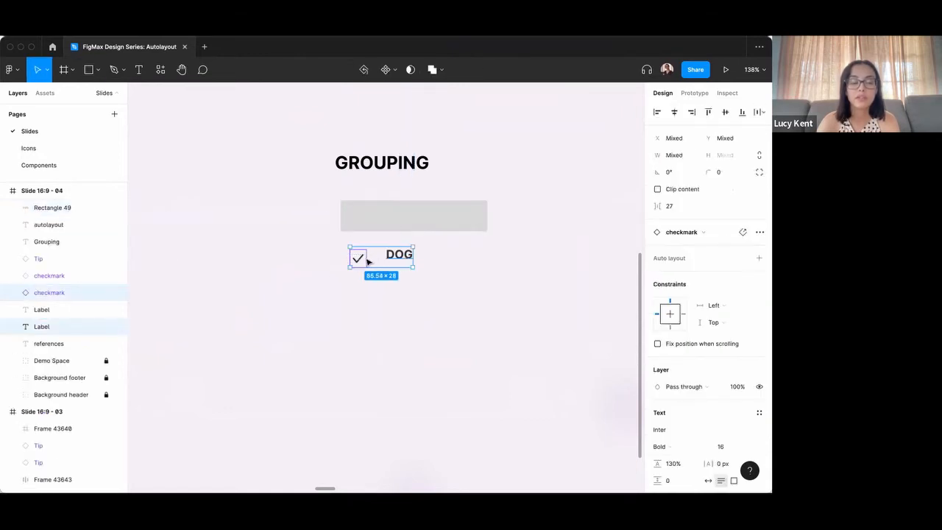
{"action": "left_click_drag", "start_coordinate": [367, 263], "coordinate": [390, 225]}
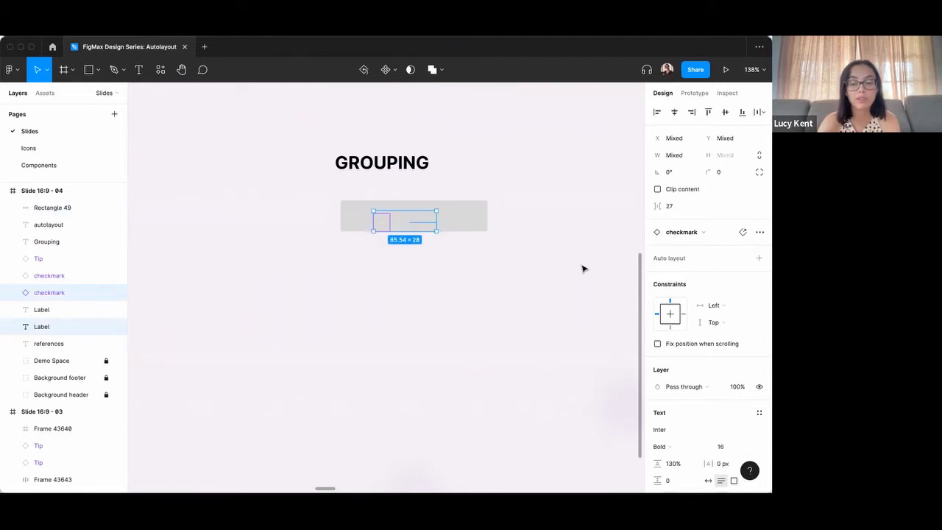
{"action": "key", "text": "super+alt+bracketright"}
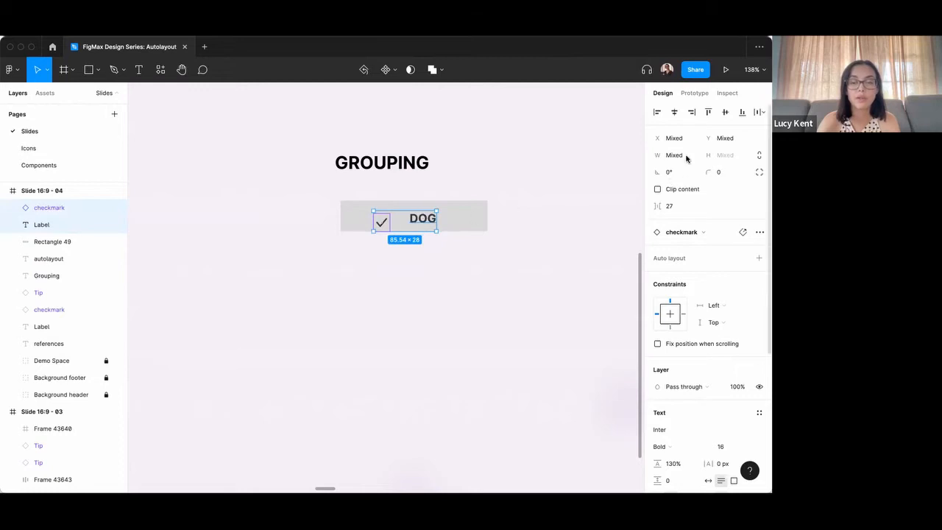
Align the checkmark and DOG label by their vertical centres and set the spacing between them to 8.
{"action": "left_click", "coordinate": [726, 113]}
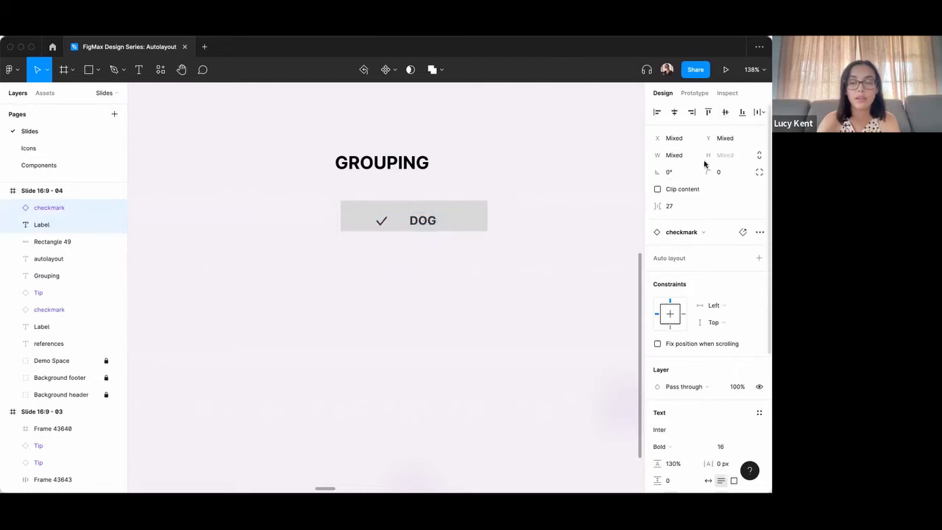
{"action": "left_click", "coordinate": [687, 212]}
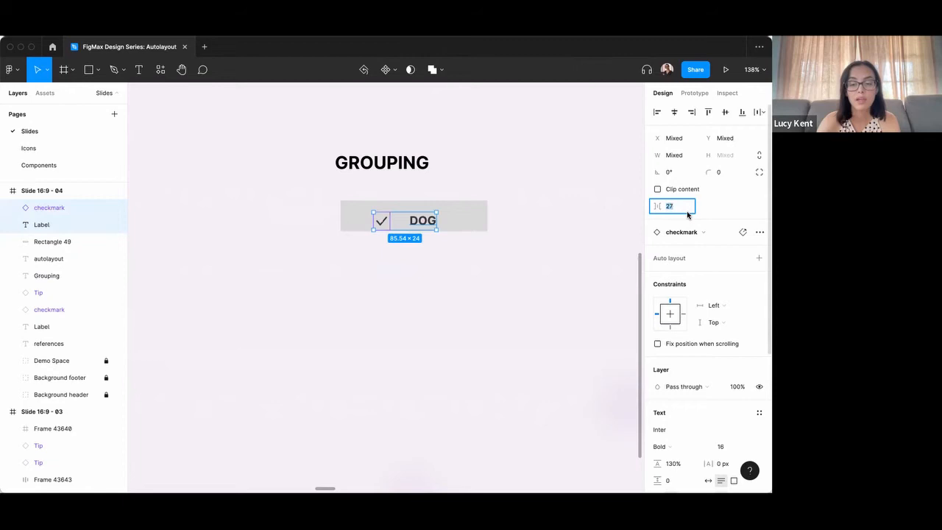
{"action": "type", "text": "8"}
{"action": "key", "text": "Return"}
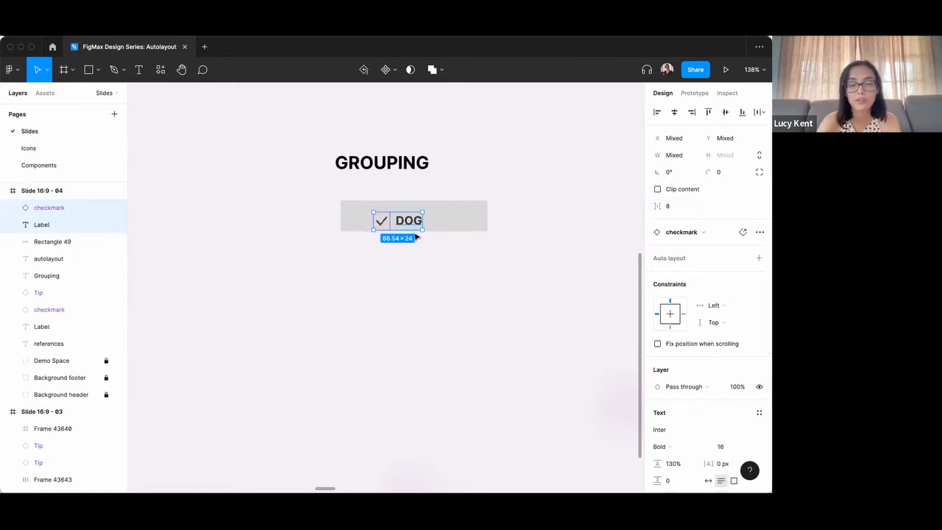
Shift the checkmark and DOG label towards the rectangle's centre and group the two together.
{"action": "left_click_drag", "start_coordinate": [412, 228], "coordinate": [420, 218]}
{"action": "left_click", "coordinate": [419, 218]}
{"action": "left_click", "coordinate": [392, 219], "text": "shift"}
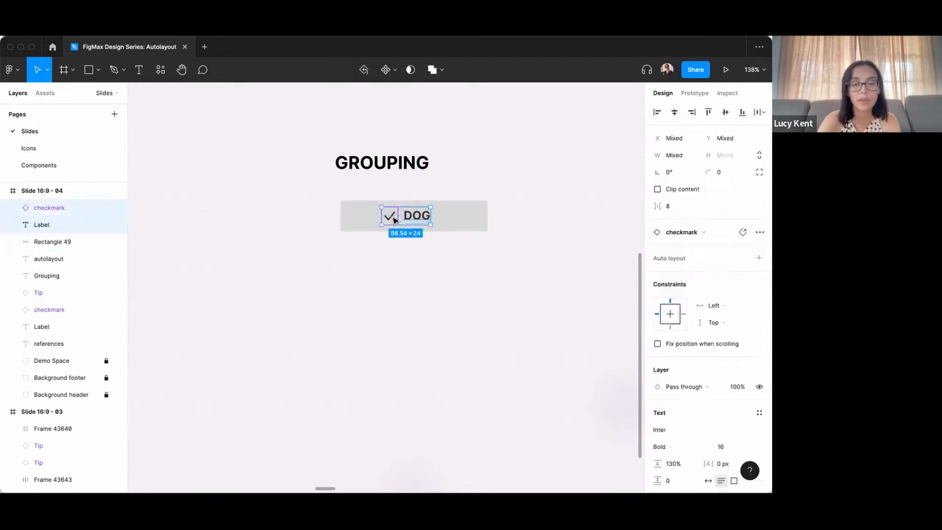
{"action": "key", "text": "ctrl+g"}
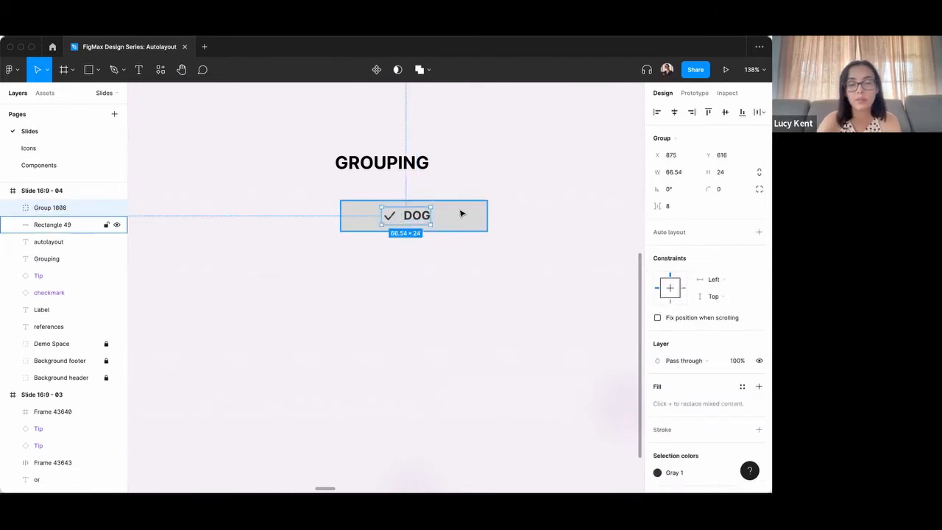
Centre the checkmark and DOG group horizontally on the grey rectangle, and group it with the rectangle.
{"action": "left_click", "coordinate": [462, 214], "text": "shift"}
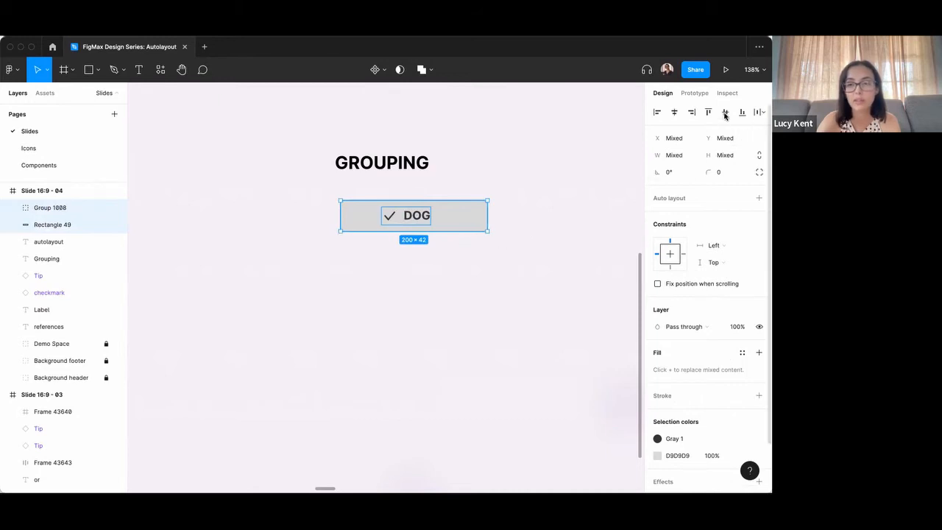
{"action": "left_click", "coordinate": [674, 112]}
{"action": "left_click_drag", "start_coordinate": [519, 267], "coordinate": [309, 191]}
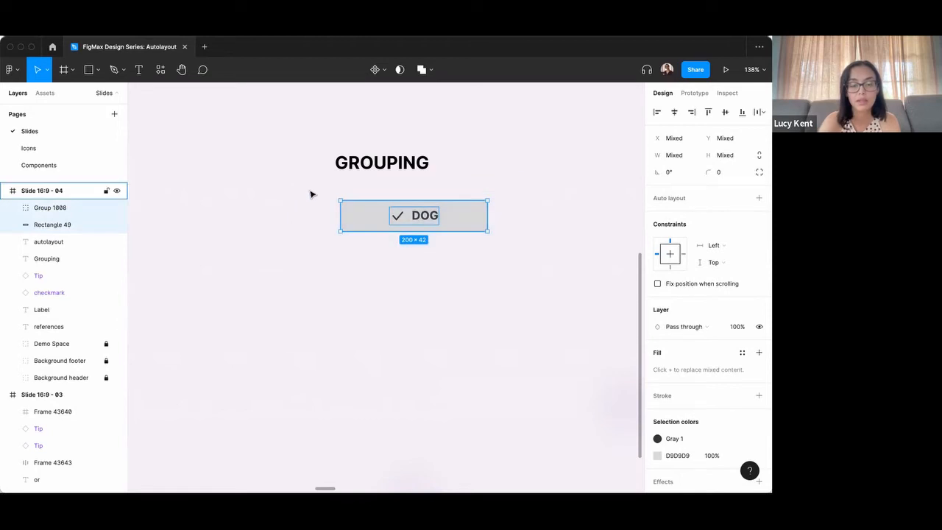
{"action": "key", "text": "super+g"}
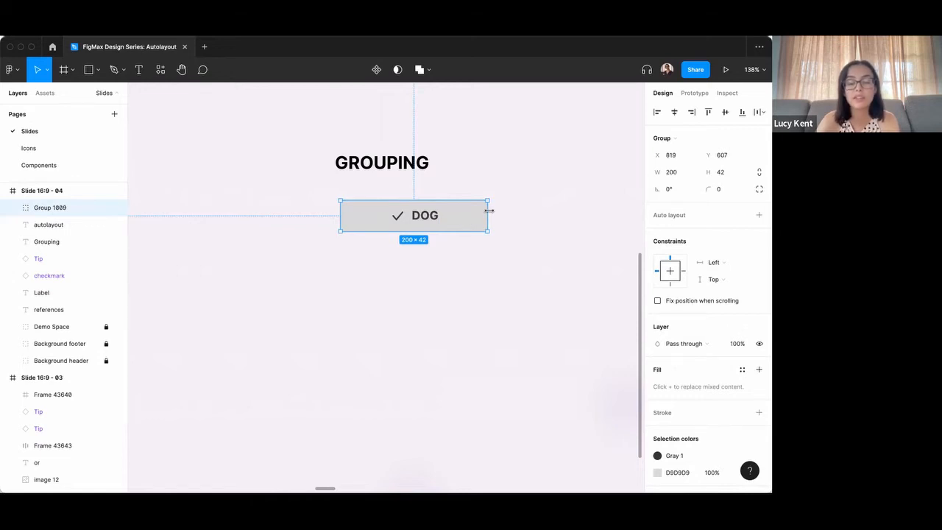
Select only the grey rectangle inside the button group and narrow it from its right edge to a width of about 145.
{"action": "mouse_move", "coordinate": [485, 211]}
{"action": "left_mouse_down"}
{"action": "mouse_move", "coordinate": [434, 212]}
{"action": "mouse_move", "coordinate": [551, 207]}
{"action": "mouse_move", "coordinate": [488, 215]}
{"action": "left_mouse_up"}
{"action": "double_click", "coordinate": [460, 216]}
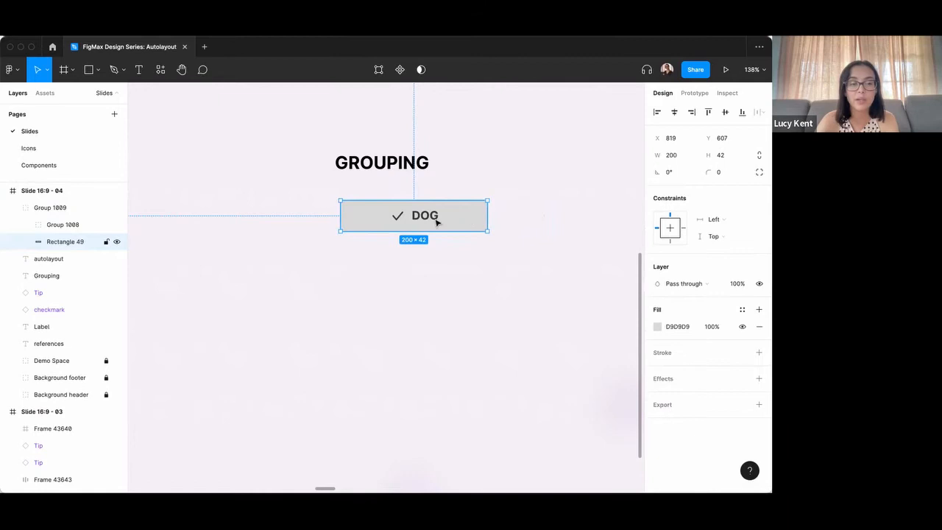
{"action": "left_click_drag", "start_coordinate": [488, 215], "coordinate": [447, 215]}
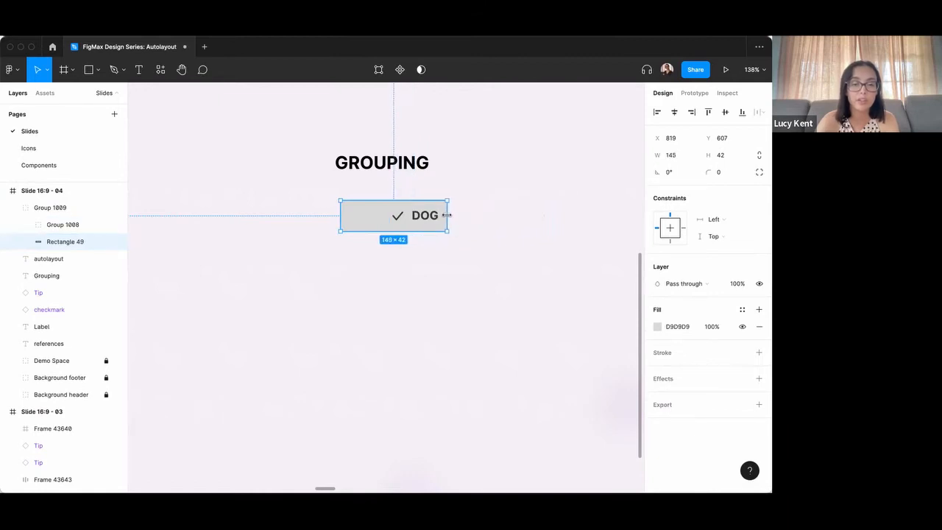
Centre the checkmark and DOG group horizontally on the narrowed grey rectangle under the GROUPING heading.
{"action": "left_click", "coordinate": [397, 216]}
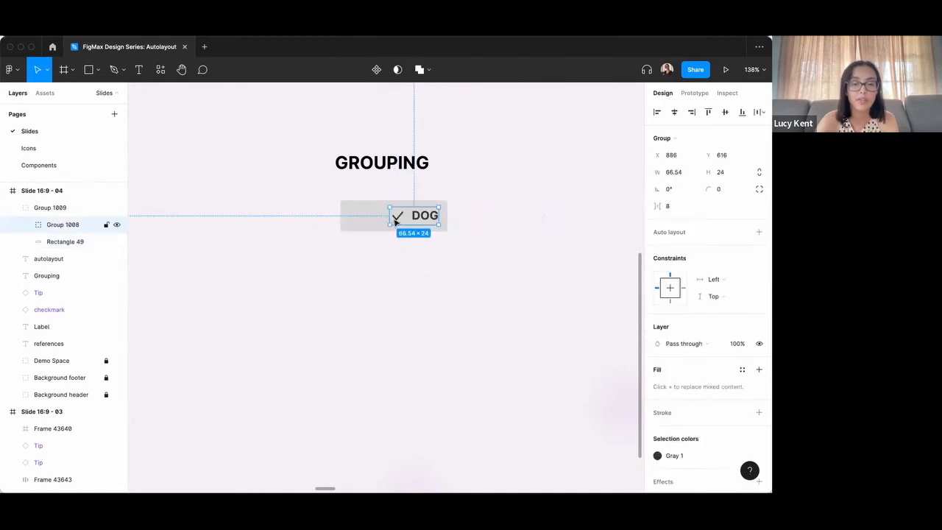
{"action": "left_click", "coordinate": [674, 112]}
{"action": "left_click", "coordinate": [479, 246]}
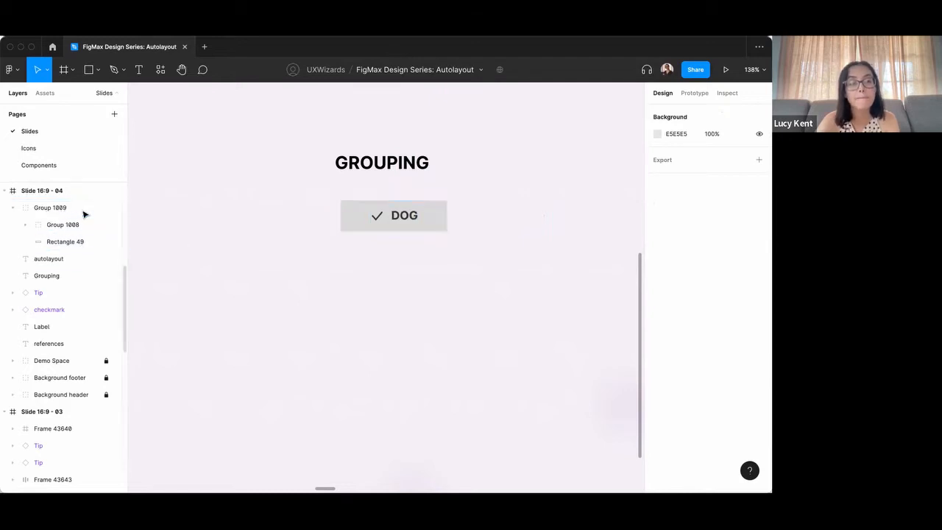
Set the grouped button's corner radius to 32 and expand its nested checkmark-and-label group in the layer list.
{"action": "left_click", "coordinate": [377, 215]}
{"action": "left_click", "coordinate": [727, 195]}
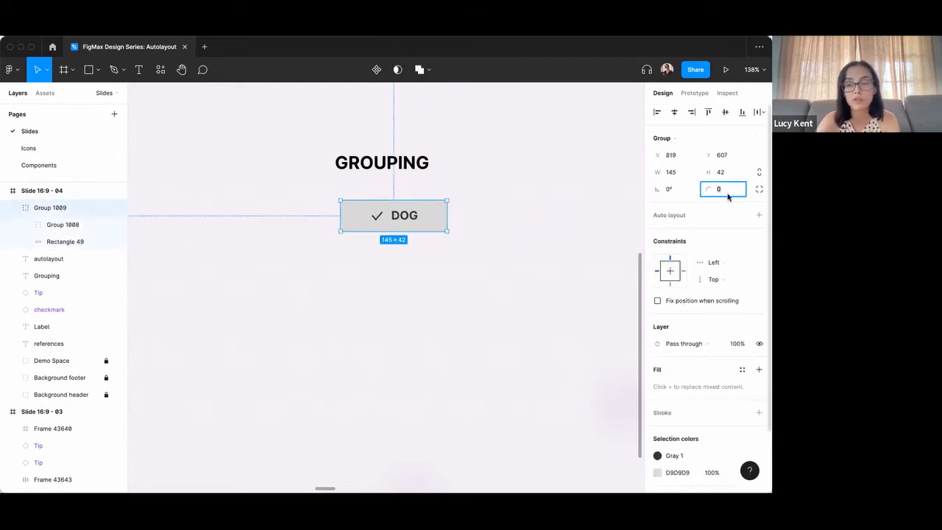
{"action": "type", "text": "24"}
{"action": "key", "text": "Return"}
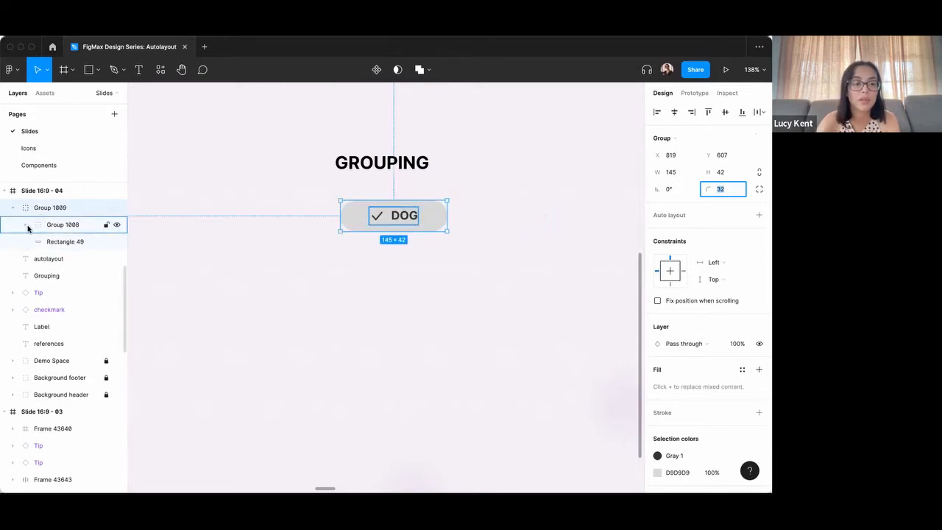
{"action": "left_click", "coordinate": [26, 225]}
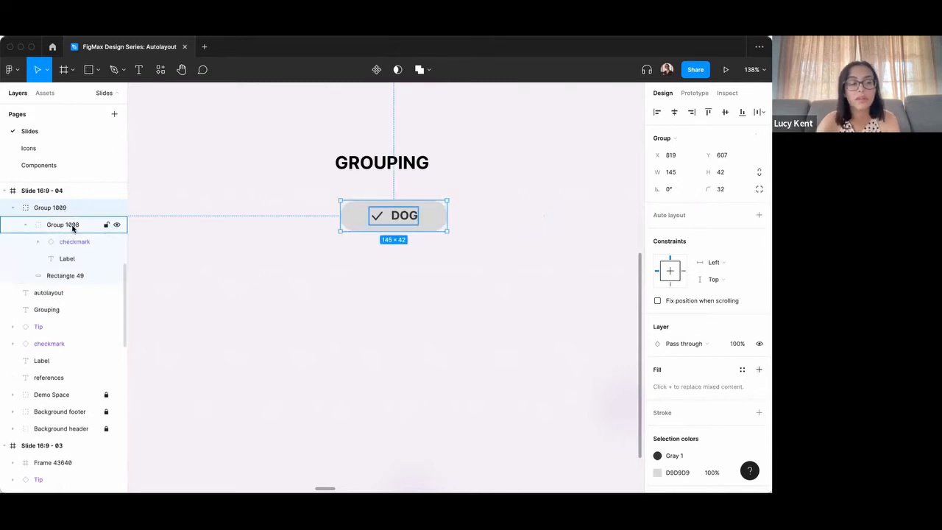
{"action": "left_click", "coordinate": [205, 256]}
Select the loose checkmark and DOG label under the AUTOLAYOUT heading and add auto layout to them.
{"action": "scroll", "coordinate": [205, 256], "scroll_direction": "down", "scroll_amount": 1}
{"action": "scroll", "coordinate": [204, 256], "scroll_direction": "down", "scroll_amount": 4}
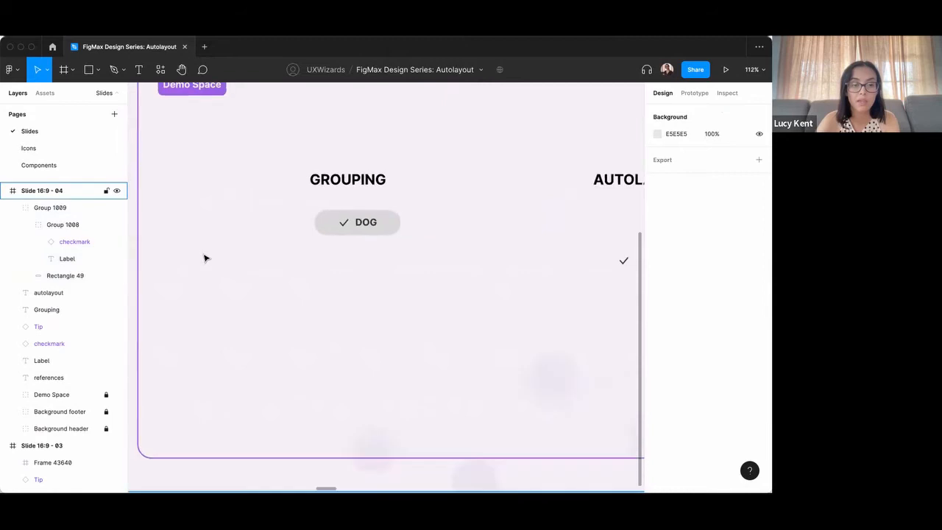
{"action": "scroll", "coordinate": [376, 265], "scroll_direction": "right", "scroll_amount": 5}
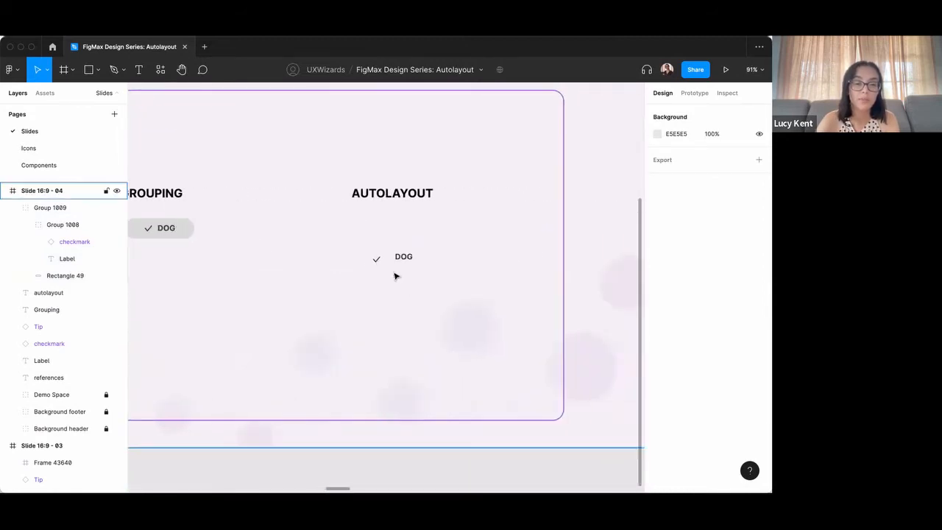
{"action": "scroll", "coordinate": [393, 272], "scroll_direction": "up", "scroll_amount": 5}
{"action": "scroll", "coordinate": [389, 261], "scroll_direction": "up", "scroll_amount": 1}
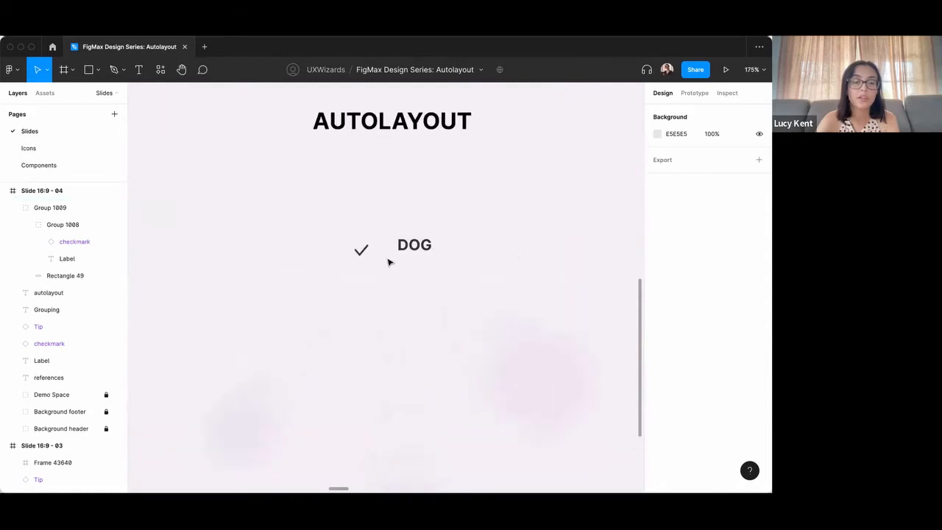
{"action": "left_click_drag", "start_coordinate": [336, 252], "coordinate": [437, 275]}
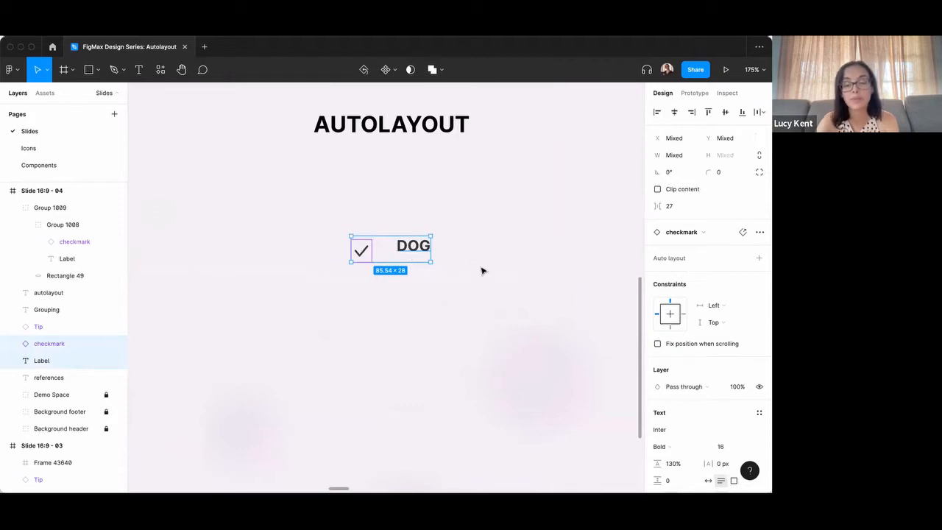
{"action": "key", "text": "shift+a"}
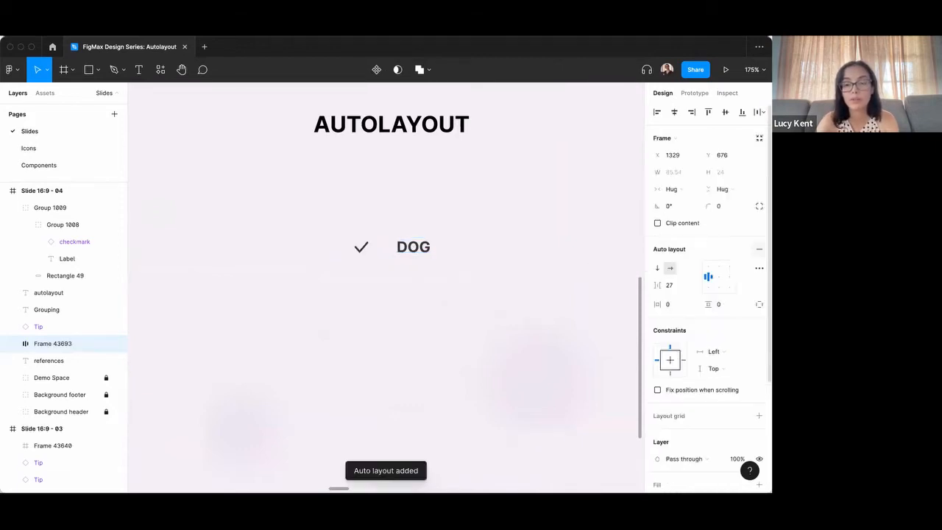
Set the spacing between the checkmark and DOG label in the auto layout frame to 8.
{"action": "left_click", "coordinate": [681, 288]}
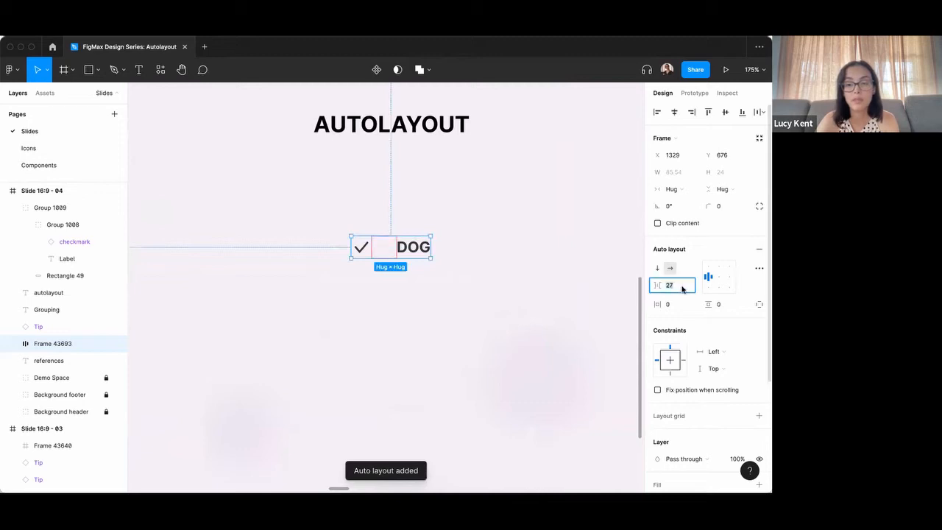
{"action": "type", "text": "8"}
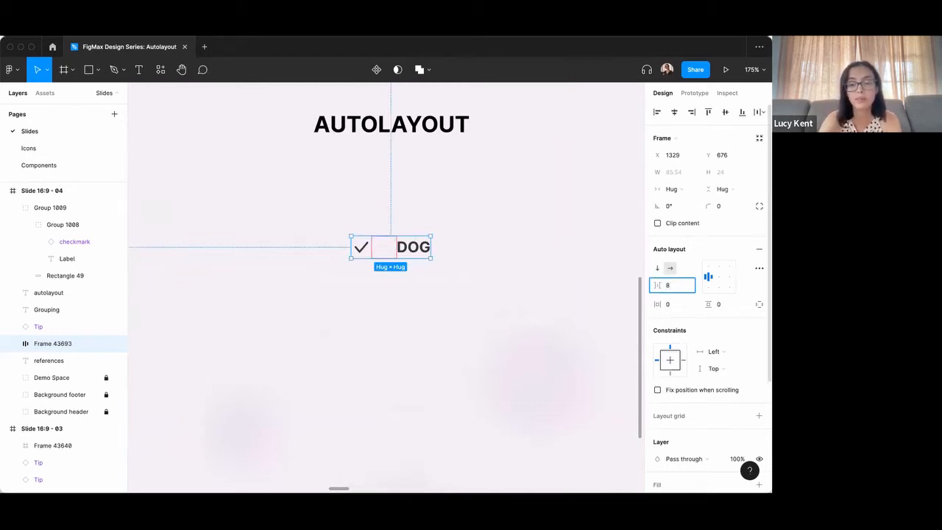
{"action": "key", "text": "Return"}
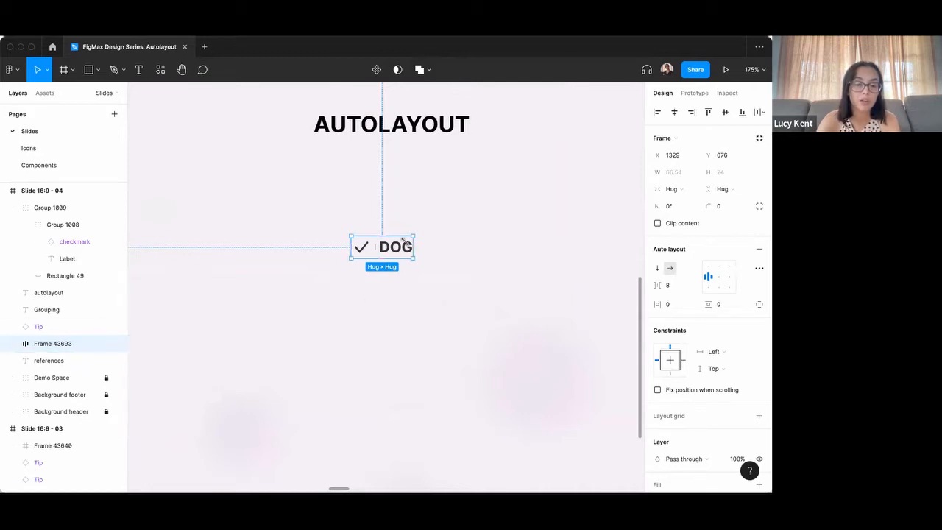
Add a fill to the auto layout frame and sample its colour from the grouped button's grey background.
{"action": "scroll", "coordinate": [721, 324], "scroll_direction": "down", "scroll_amount": 3}
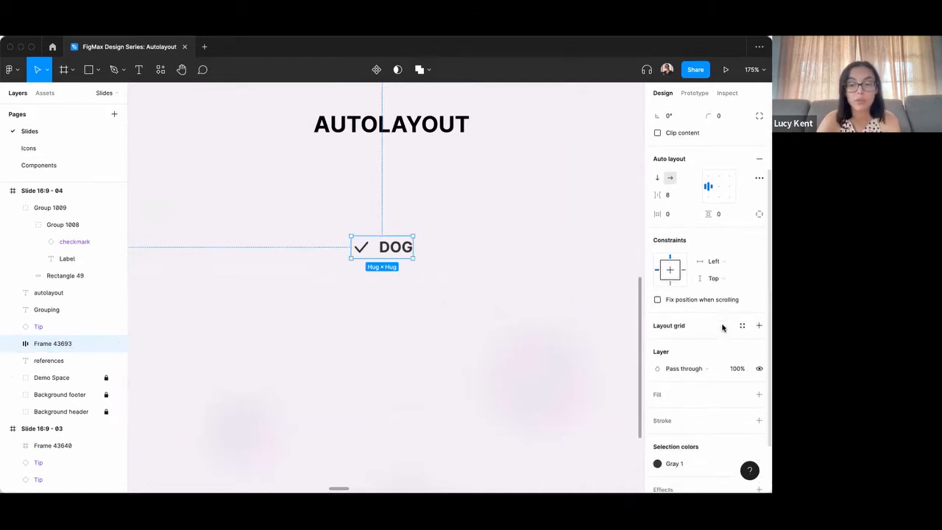
{"action": "scroll", "coordinate": [722, 328], "scroll_direction": "down", "scroll_amount": 2}
{"action": "left_click", "coordinate": [759, 332]}
{"action": "scroll", "coordinate": [496, 307], "scroll_direction": "down", "scroll_amount": 3}
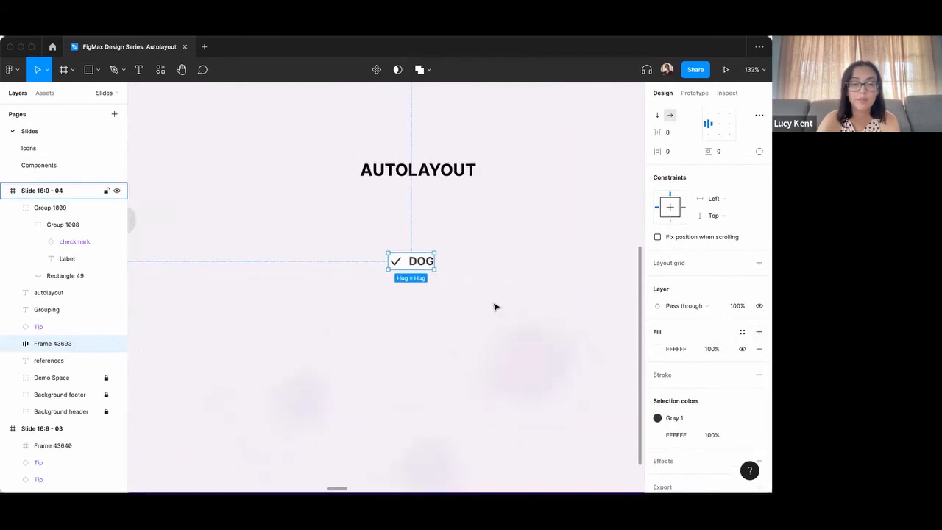
{"action": "scroll", "coordinate": [495, 307], "scroll_direction": "left", "scroll_amount": 3}
{"action": "key", "text": "i"}
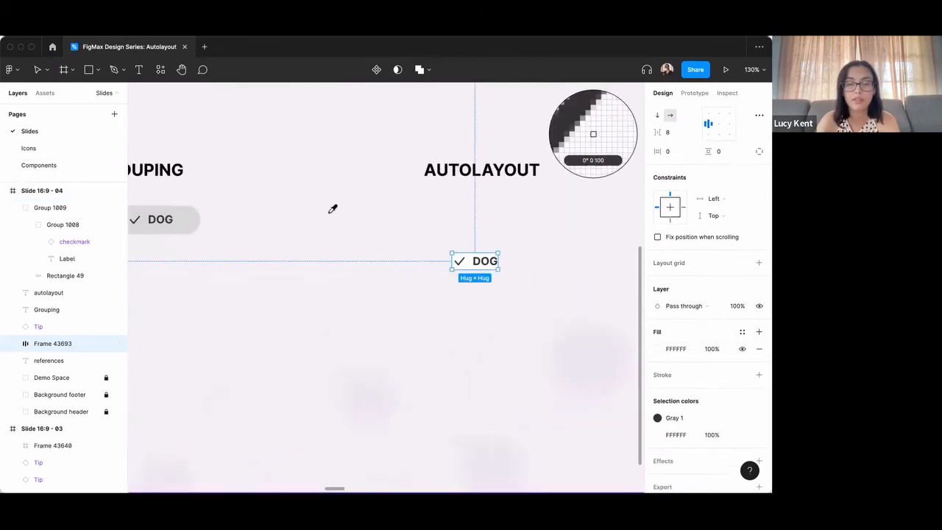
{"action": "left_click", "coordinate": [194, 207]}
{"action": "left_click", "coordinate": [496, 273]}
{"action": "left_click", "coordinate": [489, 264]}
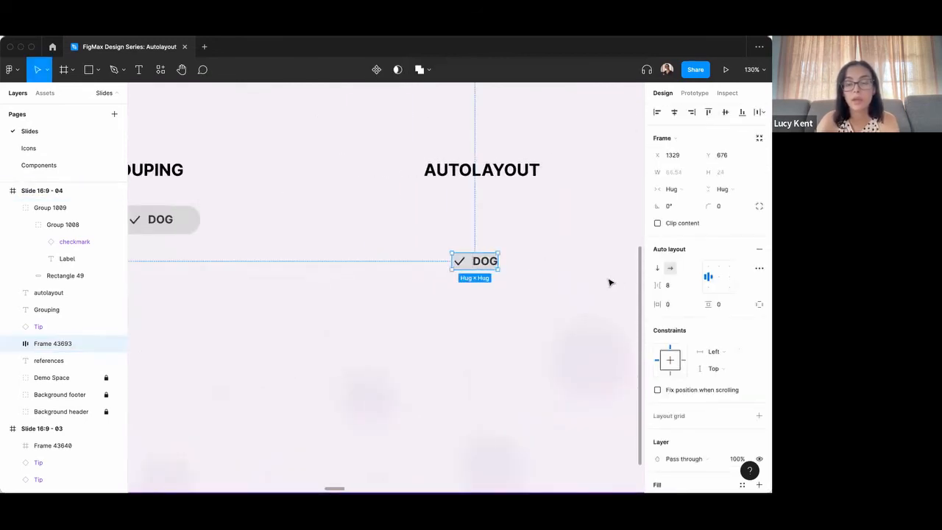
Set the auto layout button's horizontal padding to 16 and its vertical padding to 8.
{"action": "left_click", "coordinate": [680, 308]}
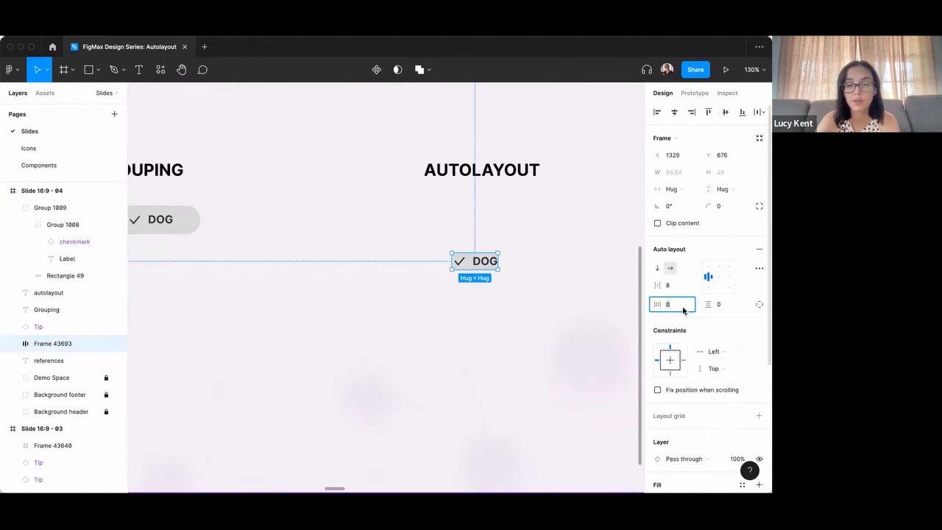
{"action": "type", "text": "16"}
{"action": "key", "text": "Return"}
{"action": "left_click", "coordinate": [717, 305]}
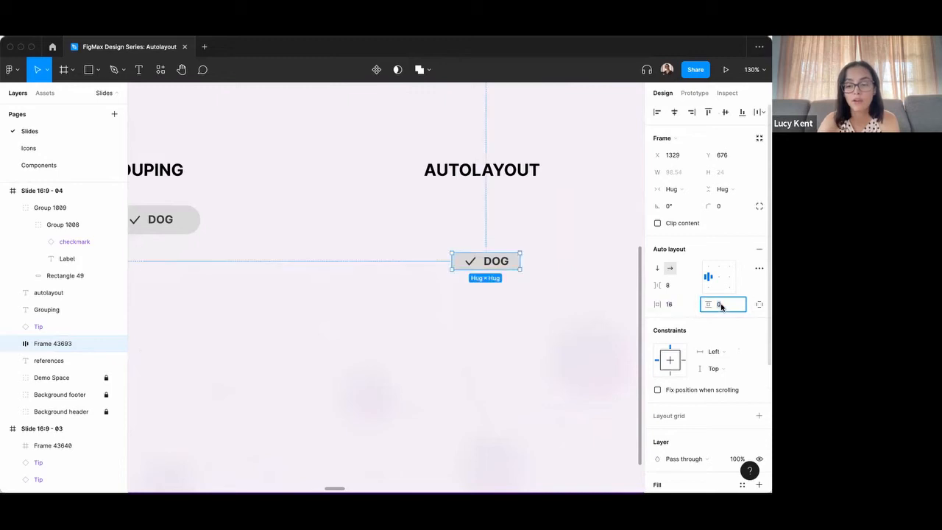
{"action": "type", "text": "16"}
{"action": "key", "text": "Return"}
{"action": "type", "text": "8"}
{"action": "key", "text": "Return"}
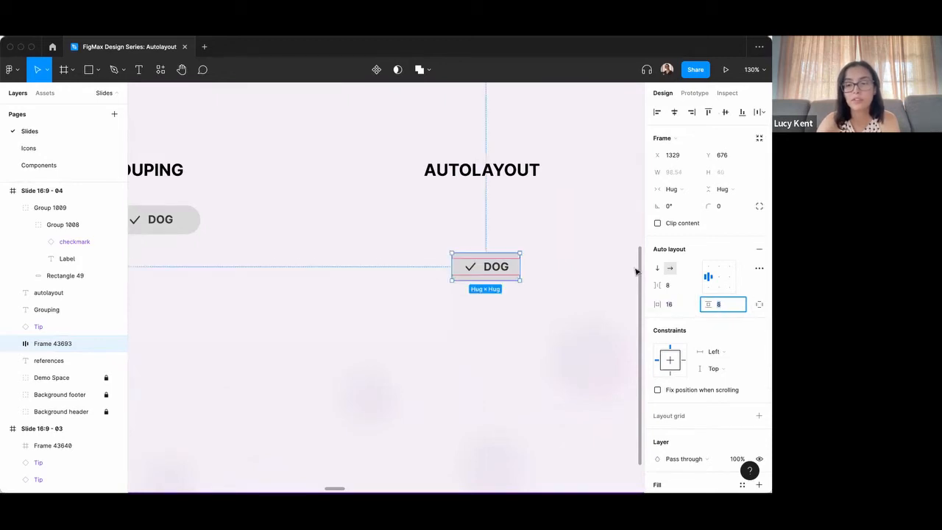
Round the auto layout button's corners with a radius of 24.
{"action": "left_click", "coordinate": [724, 206]}
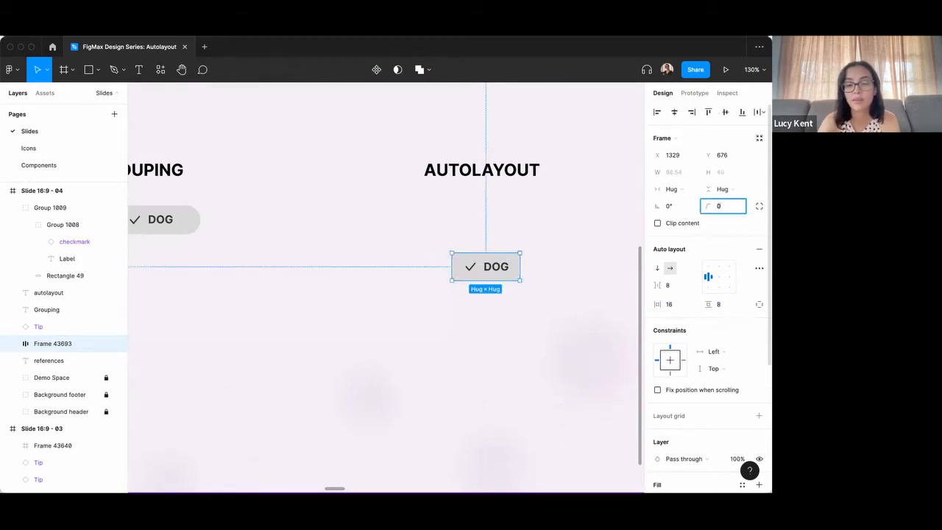
{"action": "type", "text": "8"}
{"action": "key", "text": "Return"}
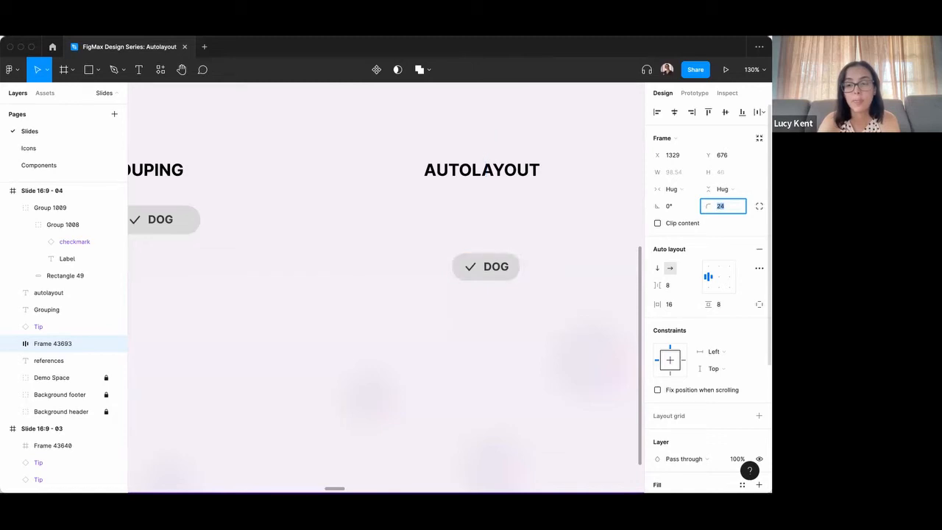
Move the auto layout button up beneath the AUTOLAYOUT heading and expand its frame in the layer list.
{"action": "left_click_drag", "start_coordinate": [498, 268], "coordinate": [493, 218]}
{"action": "left_click", "coordinate": [501, 267]}
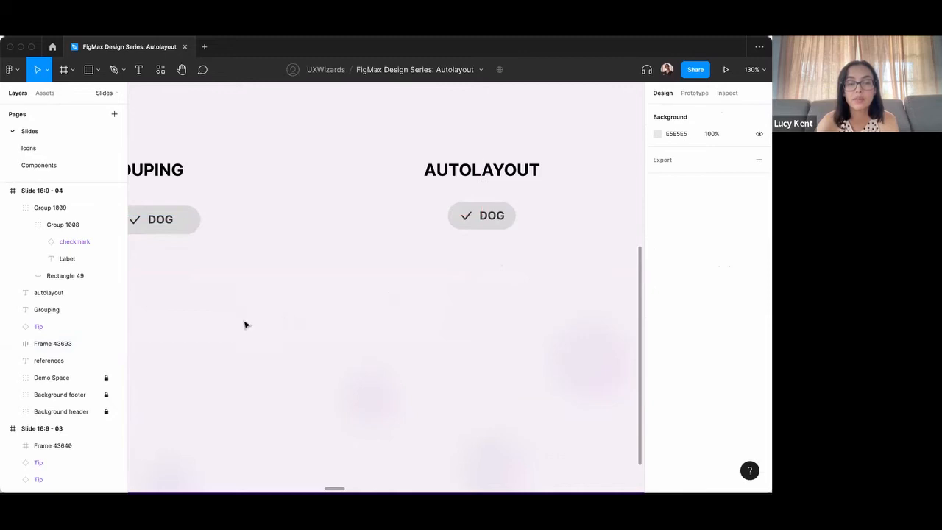
{"action": "left_click", "coordinate": [466, 223]}
{"action": "left_click", "coordinate": [13, 344]}
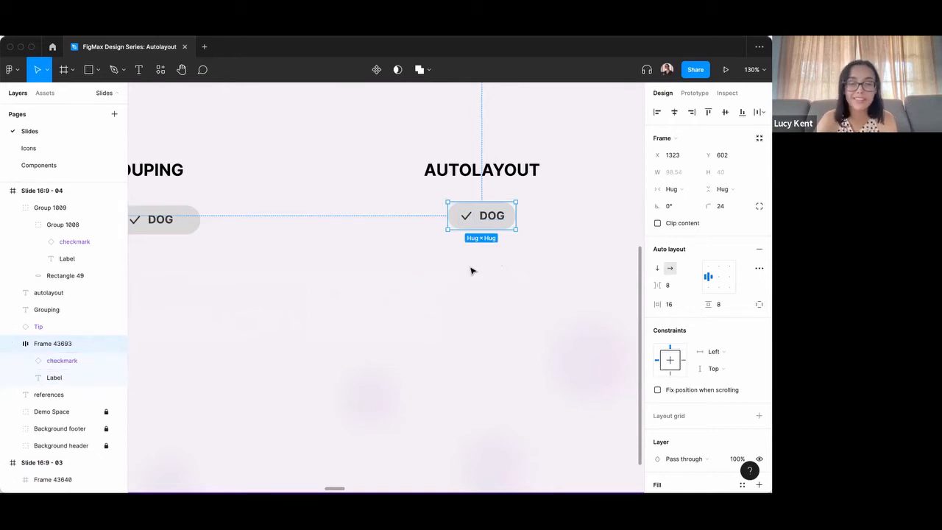
Centre-align the auto layout button's contents and resize the button to a fixed width of about 136.
{"action": "scroll", "coordinate": [455, 255], "scroll_direction": "down", "scroll_amount": 5}
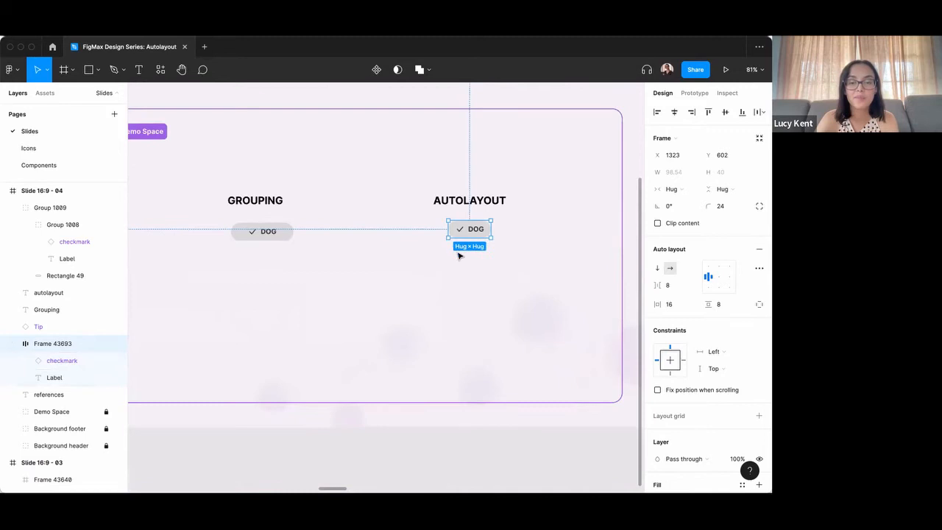
{"action": "scroll", "coordinate": [471, 230], "scroll_direction": "up", "scroll_amount": 3}
{"action": "mouse_move", "coordinate": [469, 229]}
{"action": "left_mouse_down"}
{"action": "mouse_move", "coordinate": [498, 230]}
{"action": "mouse_move", "coordinate": [475, 229]}
{"action": "left_mouse_up"}
{"action": "left_click", "coordinate": [718, 277]}
{"action": "mouse_move", "coordinate": [503, 232]}
{"action": "left_mouse_down"}
{"action": "mouse_move", "coordinate": [557, 231]}
{"action": "mouse_move", "coordinate": [492, 233]}
{"action": "left_mouse_up"}
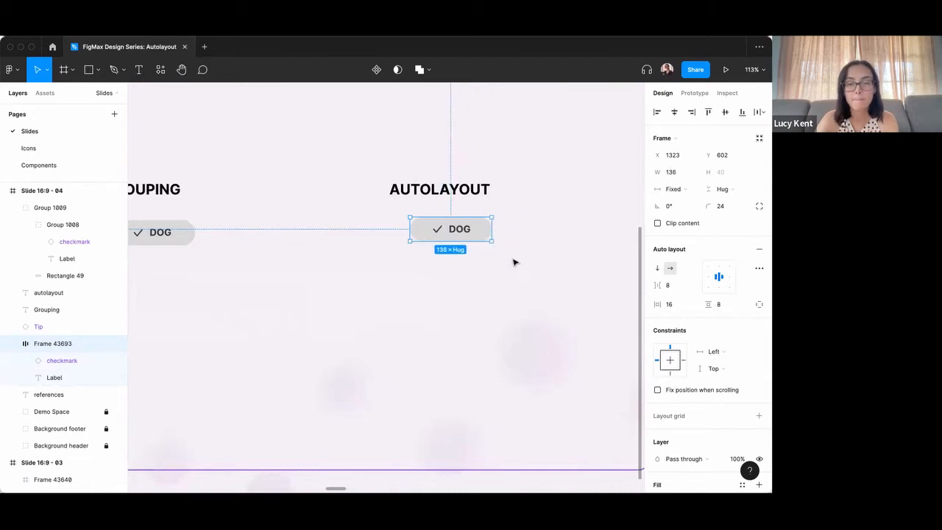
{"action": "left_click", "coordinate": [512, 262]}
Compare the two finished buttons, and go on to the Speedy & Responsive slide to view its calendar and tips.
{"action": "scroll", "coordinate": [508, 264], "scroll_direction": "down", "scroll_amount": 1}
{"action": "scroll", "coordinate": [507, 263], "scroll_direction": "down", "scroll_amount": 2}
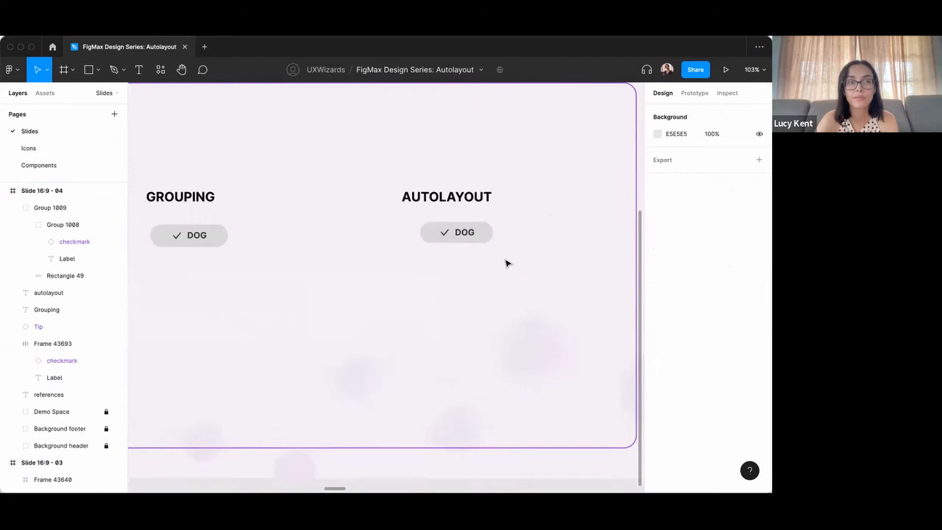
{"action": "scroll", "coordinate": [506, 263], "scroll_direction": "down", "scroll_amount": 3}
{"action": "scroll", "coordinate": [504, 261], "scroll_direction": "down", "scroll_amount": 2}
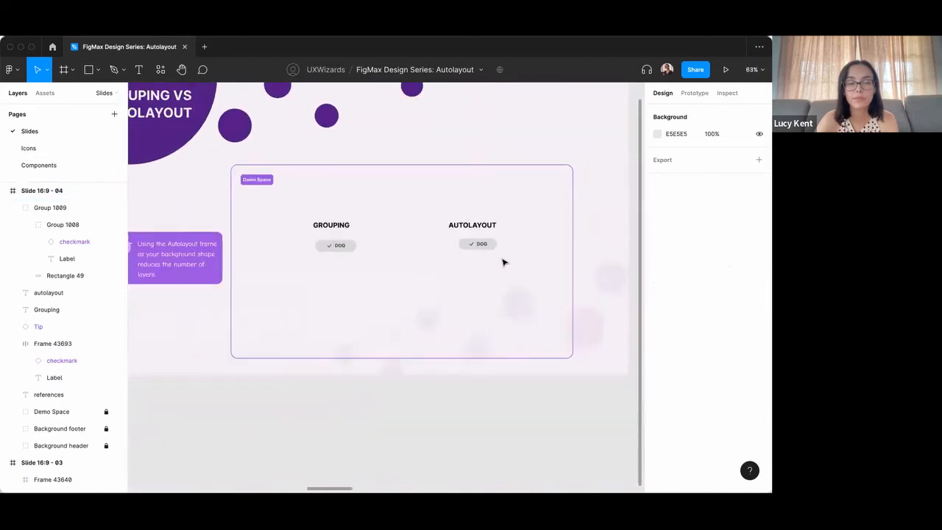
{"action": "scroll", "coordinate": [504, 263], "scroll_direction": "down", "scroll_amount": 2}
{"action": "scroll", "coordinate": [504, 262], "scroll_direction": "right", "scroll_amount": 2}
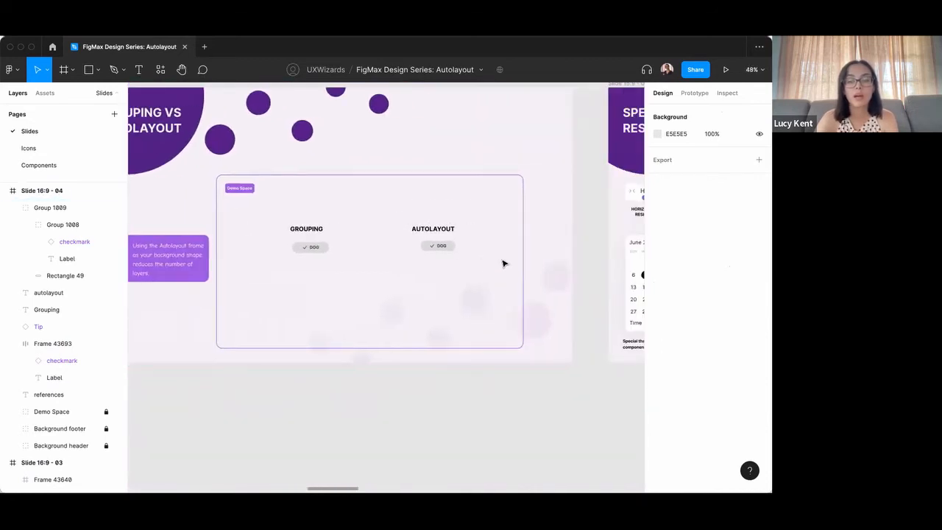
{"action": "scroll", "coordinate": [504, 263], "scroll_direction": "down", "scroll_amount": 1}
{"action": "scroll", "coordinate": [500, 263], "scroll_direction": "right", "scroll_amount": 2}
{"action": "scroll", "coordinate": [497, 263], "scroll_direction": "right", "scroll_amount": 8}
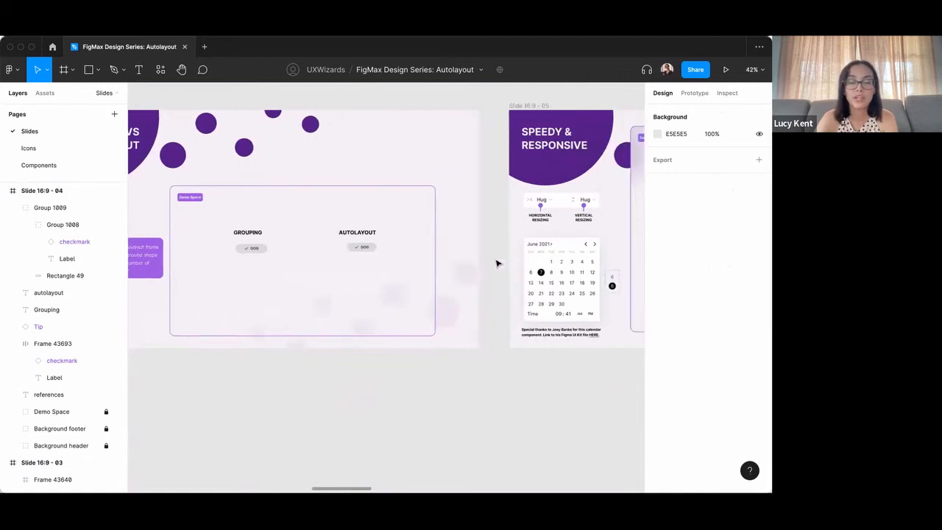
{"action": "scroll", "coordinate": [498, 263], "scroll_direction": "right", "scroll_amount": 2}
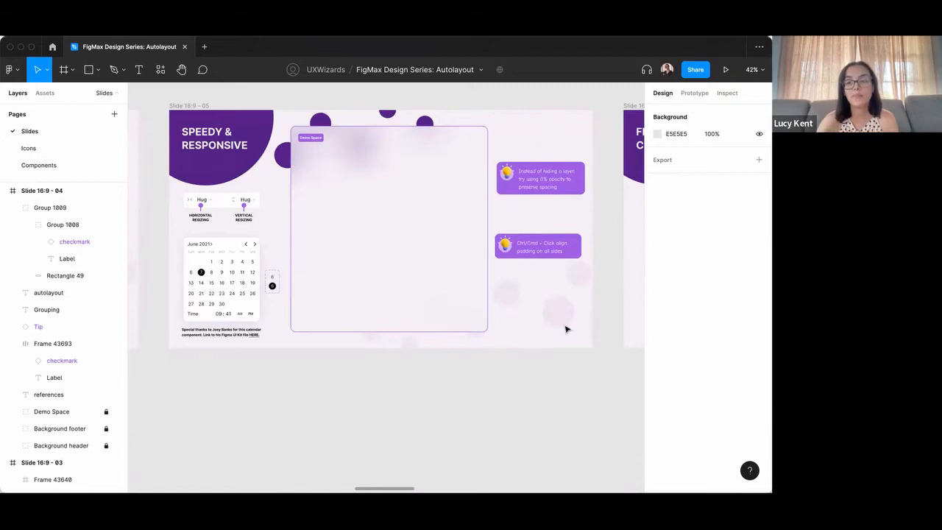
{"action": "left_click", "coordinate": [233, 274]}
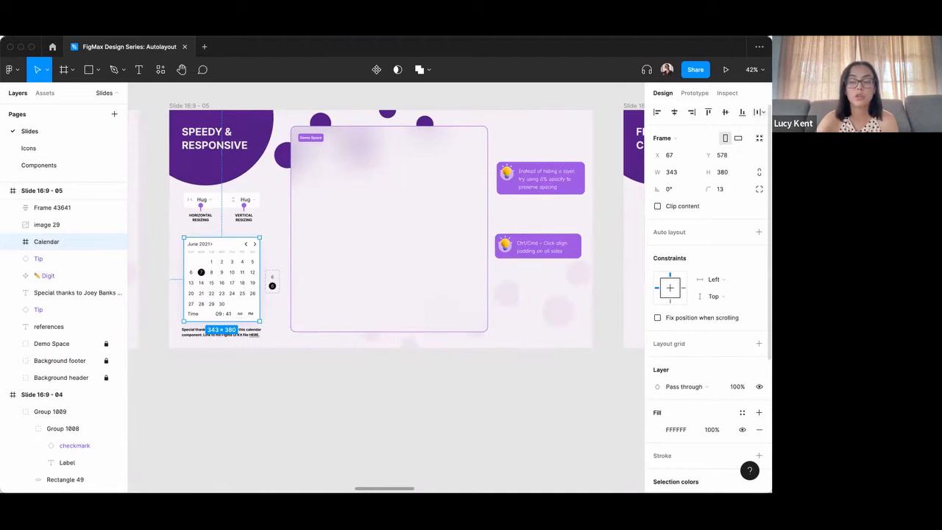
{"action": "left_click", "coordinate": [762, 111]}
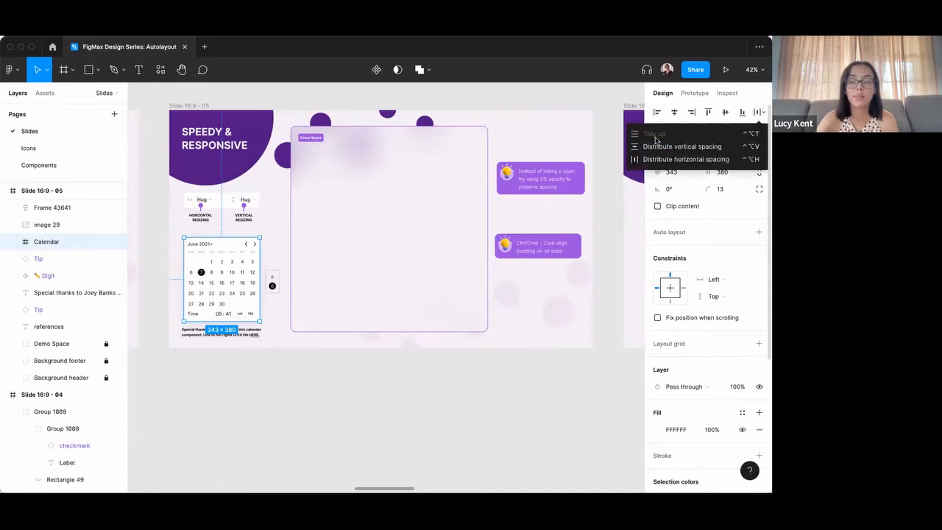
{"action": "left_click", "coordinate": [552, 126]}
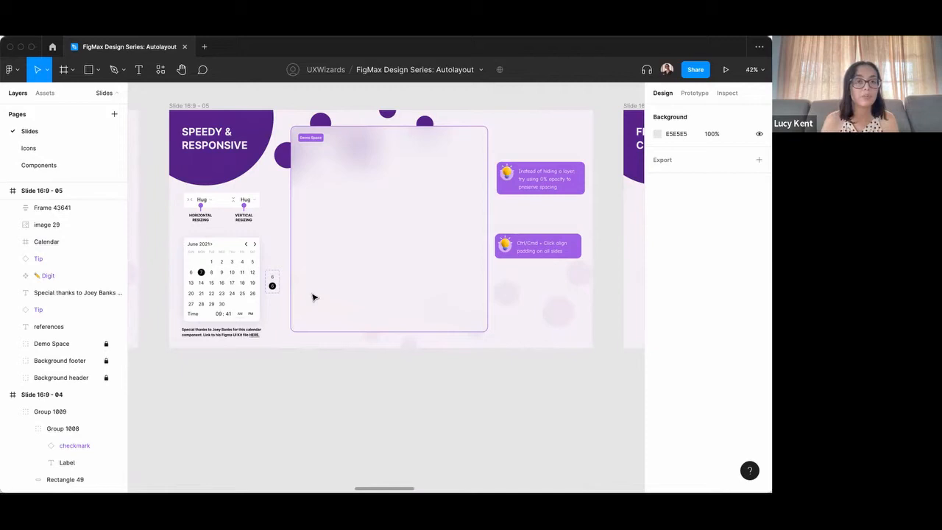
Copy the calendar into the demo space, stretch the copy to about 653 × 474 to test its responsiveness, and delete it.
{"action": "left_click", "coordinate": [222, 256]}
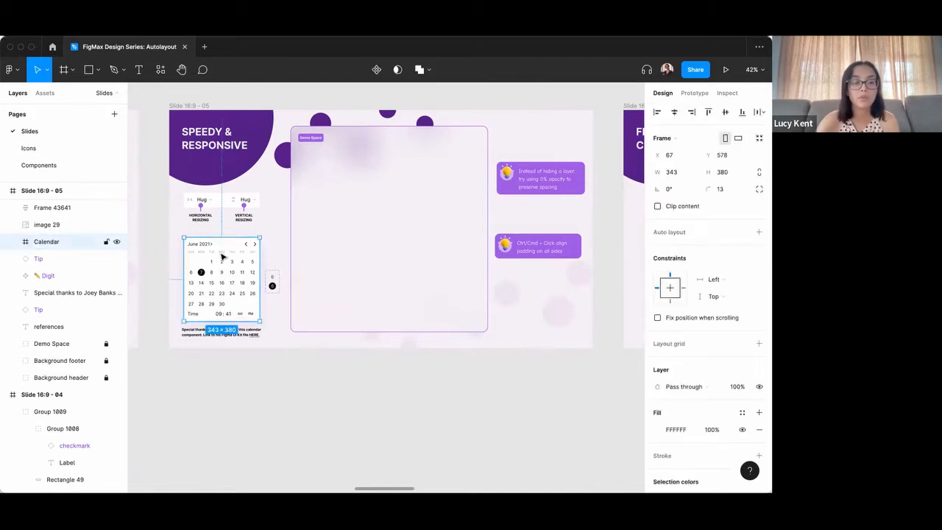
{"action": "left_click_drag", "start_coordinate": [229, 260], "coordinate": [499, 218]}
{"action": "left_click_drag", "start_coordinate": [436, 270], "coordinate": [435, 292]}
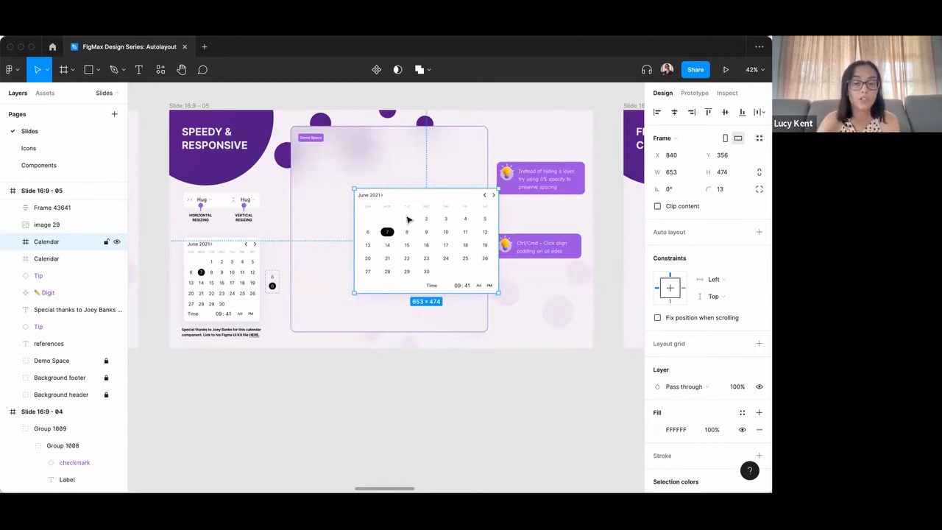
{"action": "key", "text": "Delete"}
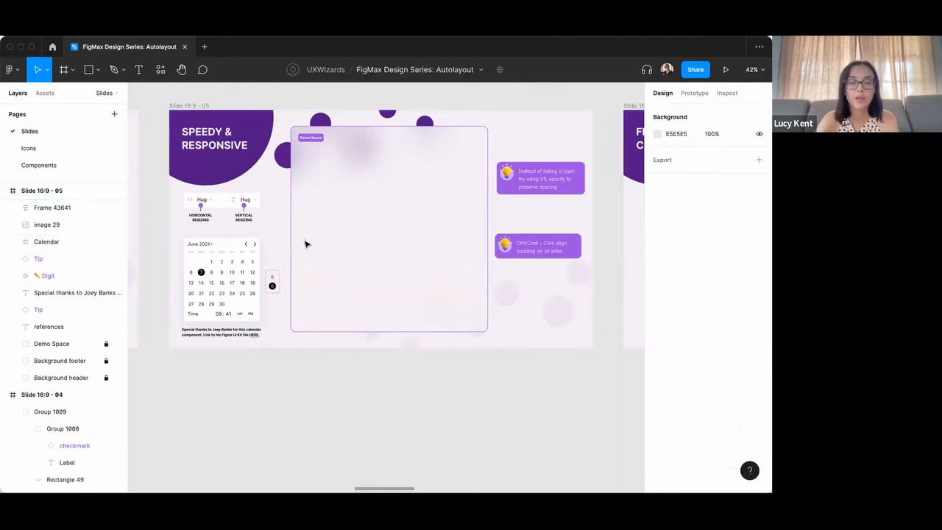
Place instances of the unselected Digit variant in the demo space, duplicating it into a row of seven.
{"action": "scroll", "coordinate": [284, 252], "scroll_direction": "up", "scroll_amount": 2}
{"action": "scroll", "coordinate": [282, 250], "scroll_direction": "up", "scroll_amount": 3}
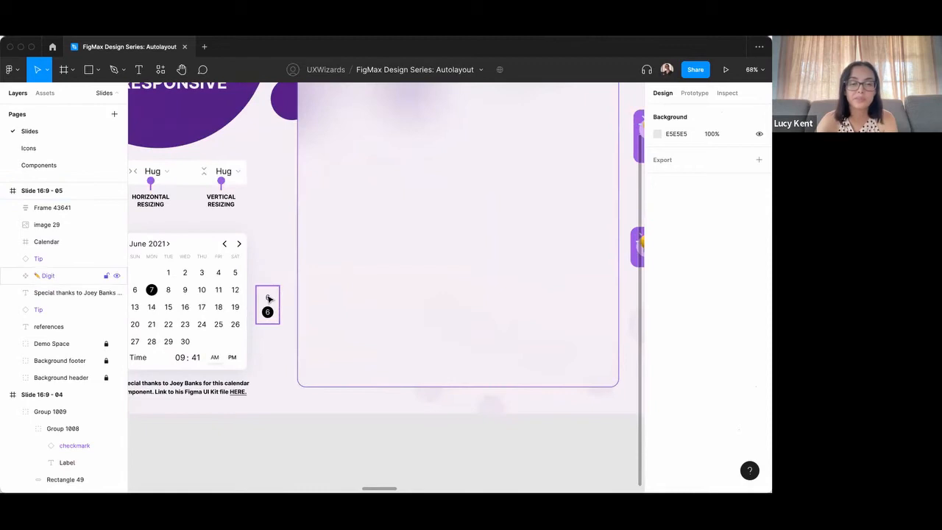
{"action": "double_click", "coordinate": [268, 298]}
{"action": "left_click_drag", "start_coordinate": [268, 297], "coordinate": [371, 211]}
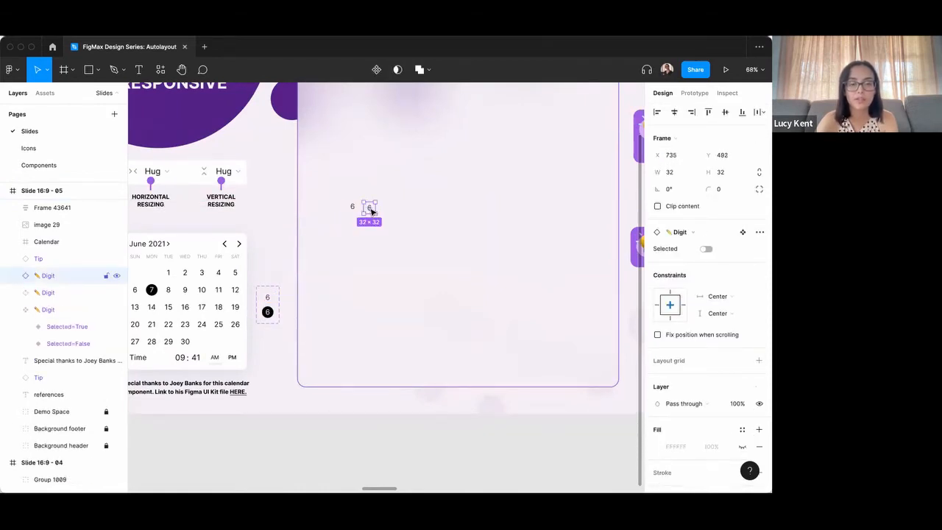
{"action": "key", "text": "super+d"}
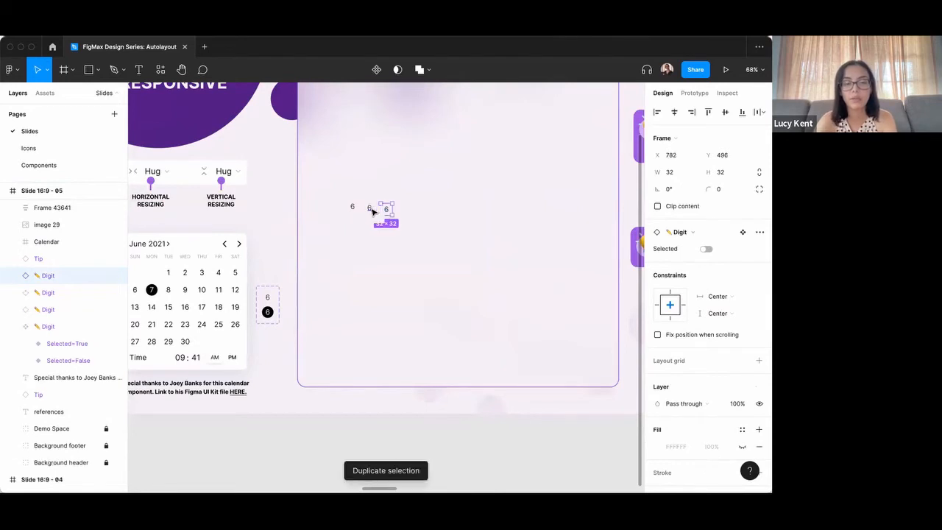
{"action": "key", "text": "super+d"}
{"action": "key", "text": "super+d"}
{"action": "key", "text": "super+d"}
{"action": "key", "text": "super+d"}
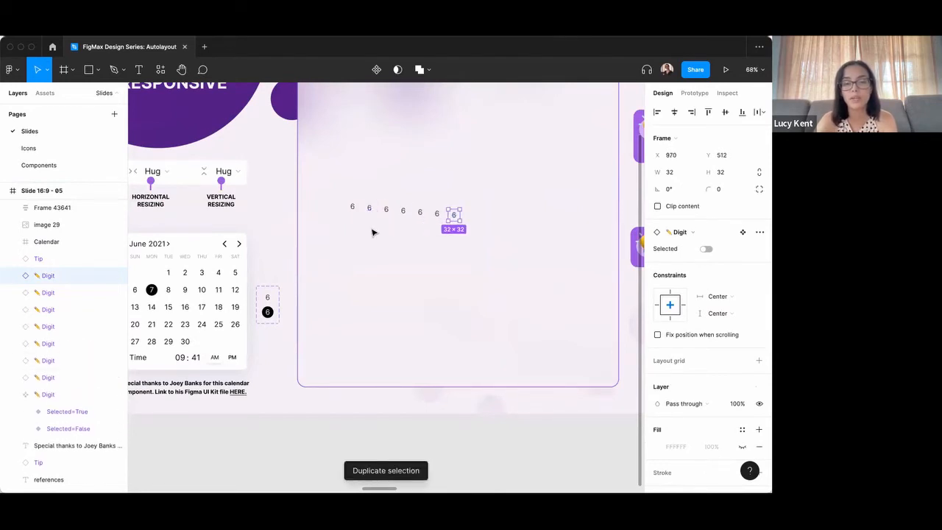
{"action": "left_click", "coordinate": [372, 231]}
Copy the calendar's THU day label above the digits and duplicate it into an evenly spaced row of seven.
{"action": "left_click", "coordinate": [206, 256], "text": "super"}
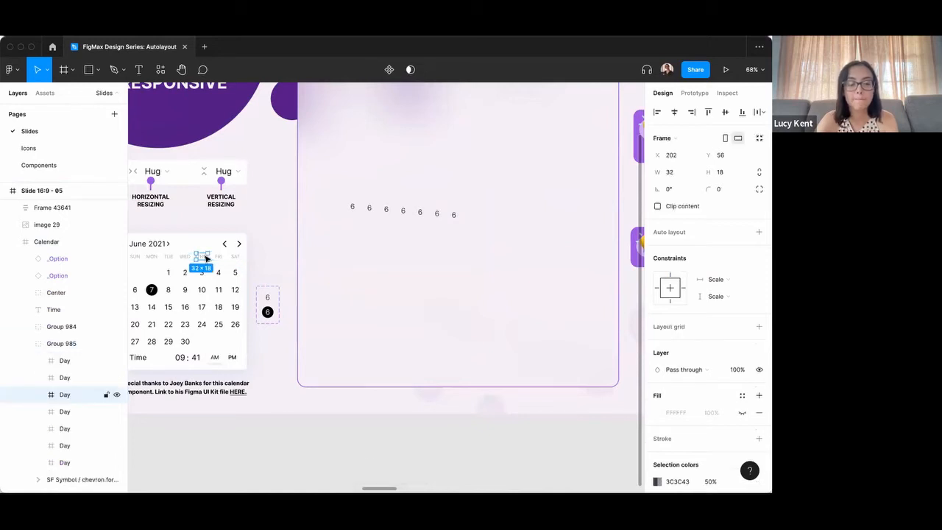
{"action": "left_click_drag", "start_coordinate": [206, 257], "coordinate": [382, 185]}
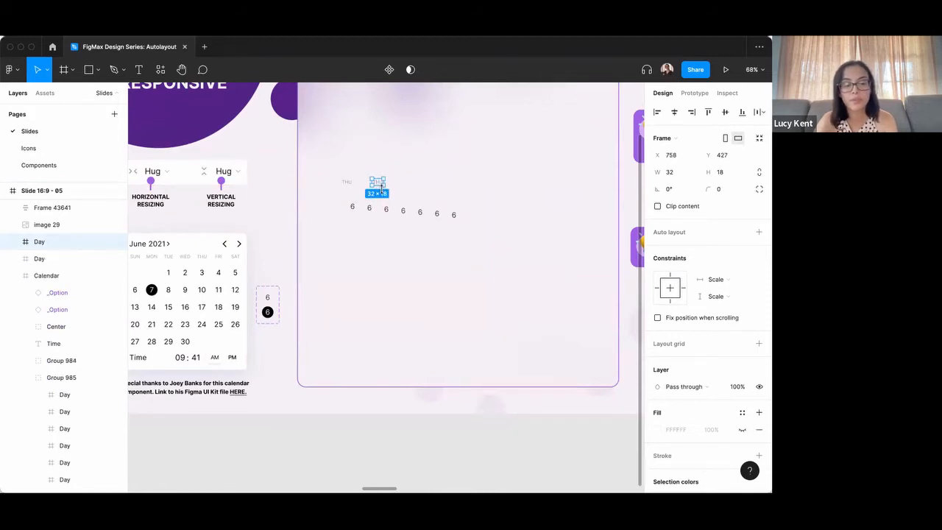
{"action": "key", "text": "super+d"}
{"action": "key", "text": "super+d"}
{"action": "key", "text": "super+d"}
{"action": "key", "text": "super+d"}
{"action": "key", "text": "super+d"}
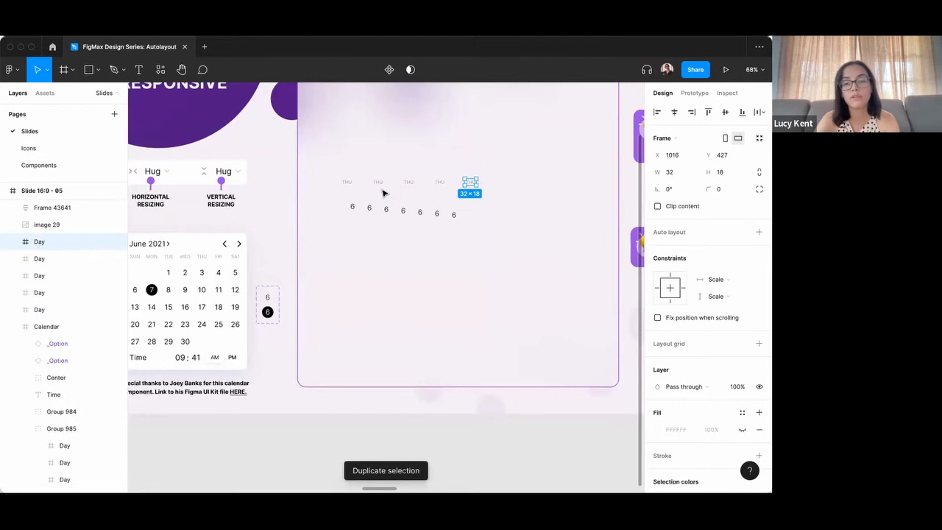
{"action": "left_click", "coordinate": [509, 214]}
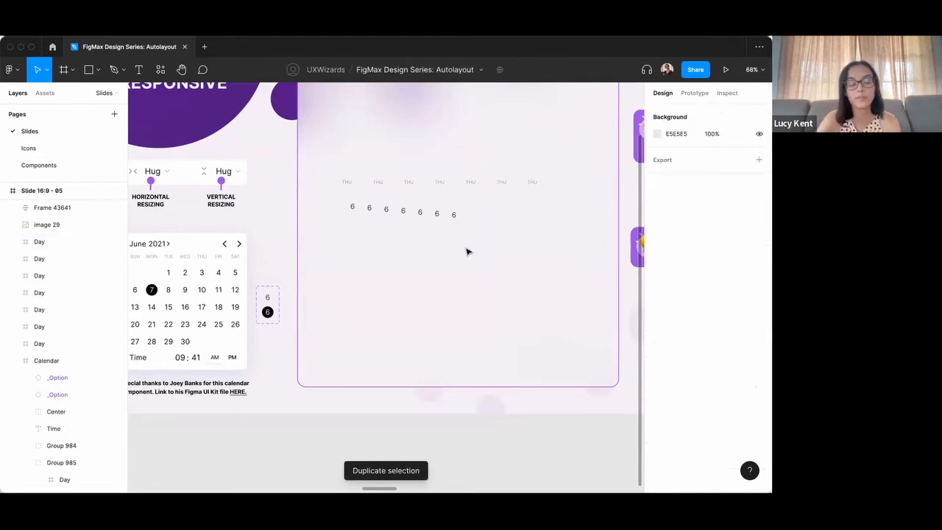
Apply auto layout to the seven digits with a spacing of 8 between items.
{"action": "scroll", "coordinate": [459, 214], "scroll_direction": "up", "scroll_amount": 2}
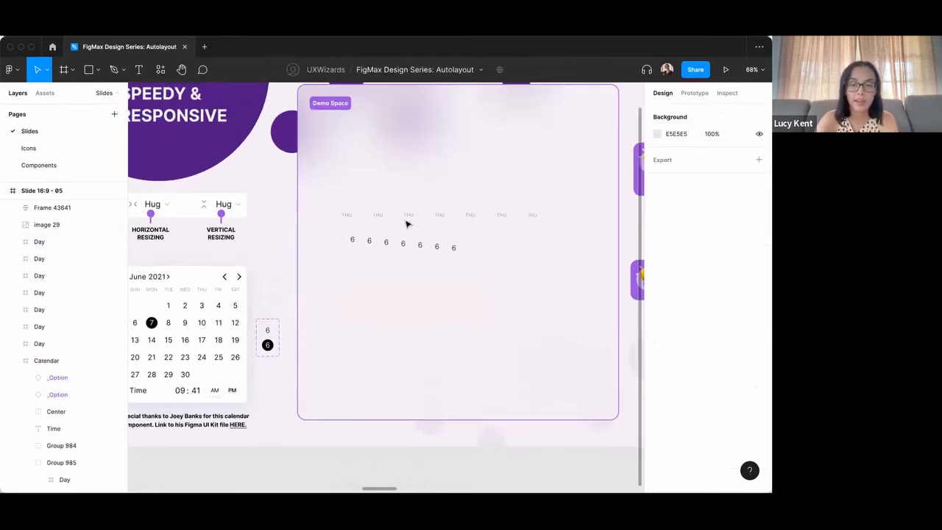
{"action": "scroll", "coordinate": [388, 250], "scroll_direction": "up", "scroll_amount": 5}
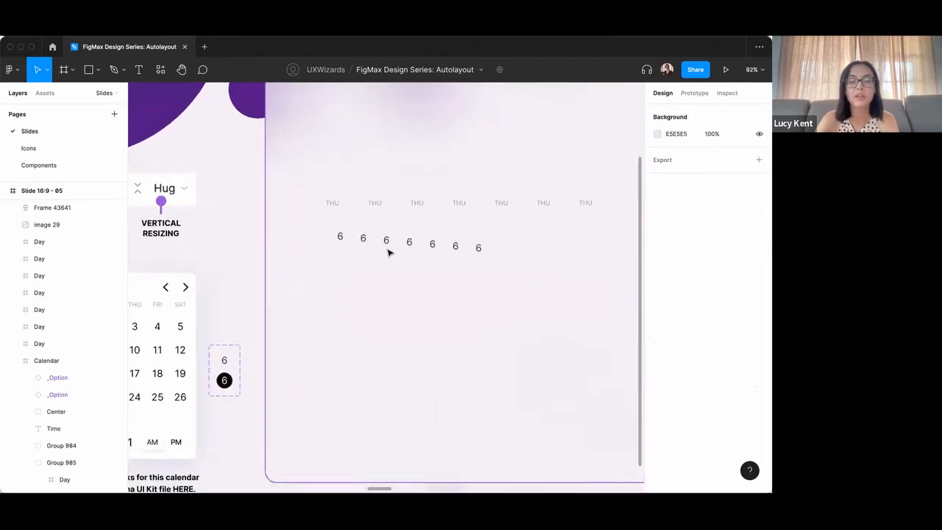
{"action": "left_click_drag", "start_coordinate": [318, 234], "coordinate": [503, 276]}
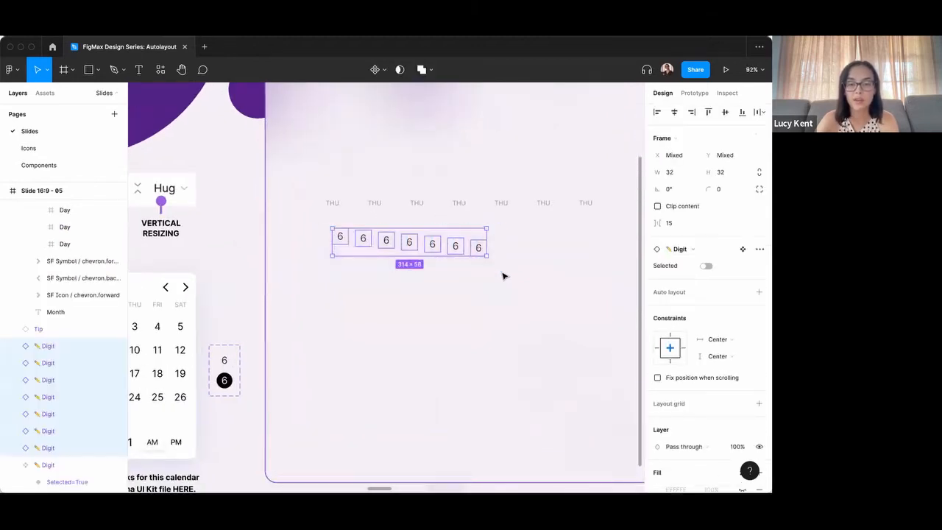
{"action": "left_click", "coordinate": [758, 292]}
{"action": "left_click", "coordinate": [684, 290]}
{"action": "type", "text": "8"}
{"action": "key", "text": "Return"}
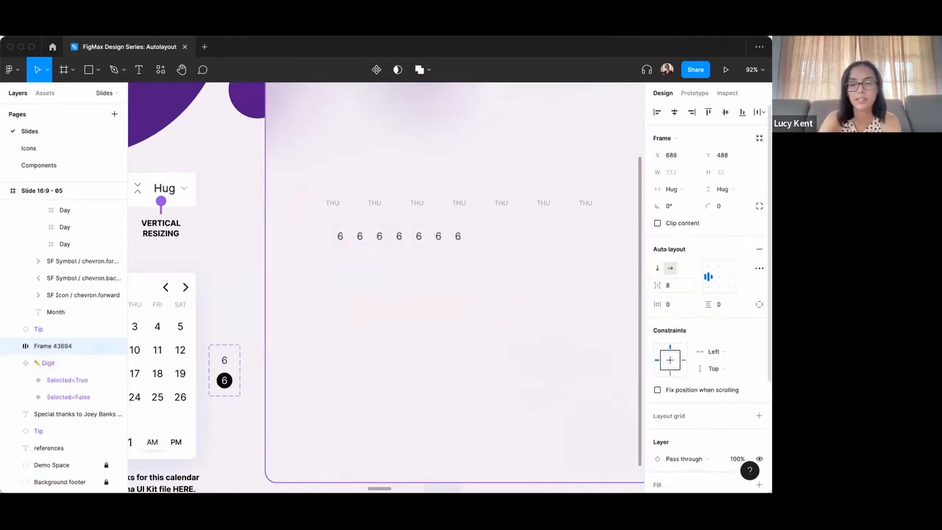
{"action": "left_click", "coordinate": [316, 221]}
Apply auto layout to the seven day labels with a spacing of 8 and align their row directly above the digits.
{"action": "mouse_move", "coordinate": [309, 197]}
{"action": "left_mouse_down"}
{"action": "mouse_move", "coordinate": [338, 213]}
{"action": "mouse_move", "coordinate": [626, 222]}
{"action": "left_mouse_up"}
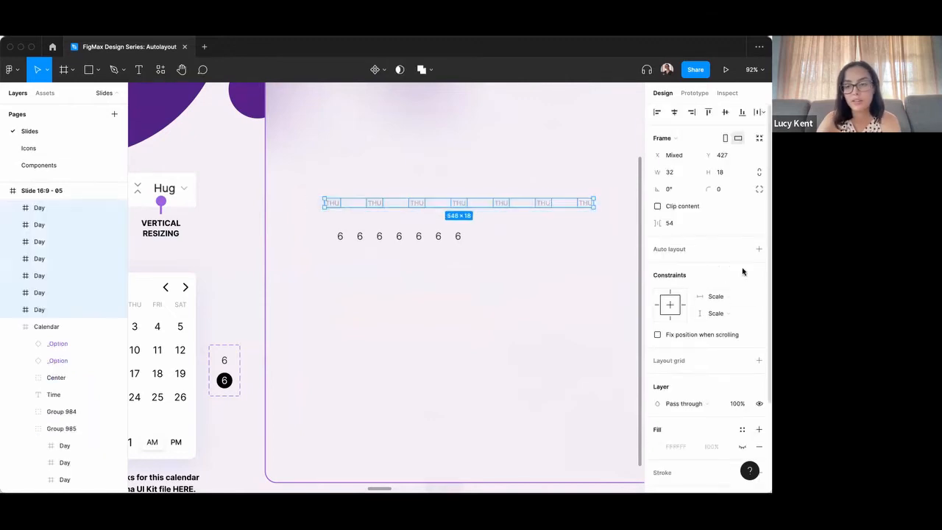
{"action": "left_click", "coordinate": [759, 249]}
{"action": "left_click", "coordinate": [688, 284]}
{"action": "type", "text": "8"}
{"action": "key", "text": "Return"}
{"action": "scroll", "coordinate": [363, 216], "scroll_direction": "up", "scroll_amount": 2}
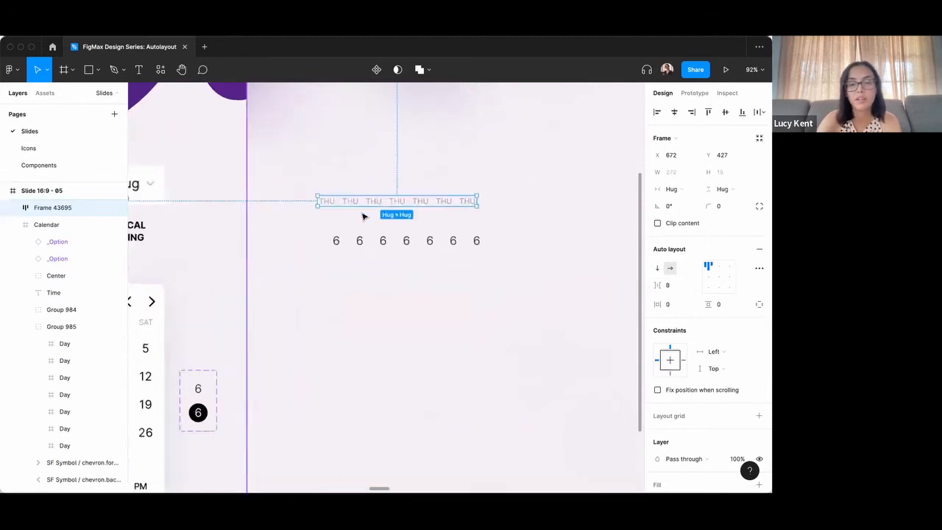
{"action": "scroll", "coordinate": [362, 215], "scroll_direction": "up", "scroll_amount": 2}
{"action": "left_click", "coordinate": [412, 220]}
{"action": "left_click_drag", "start_coordinate": [403, 200], "coordinate": [416, 221]}
{"action": "left_click", "coordinate": [449, 287]}
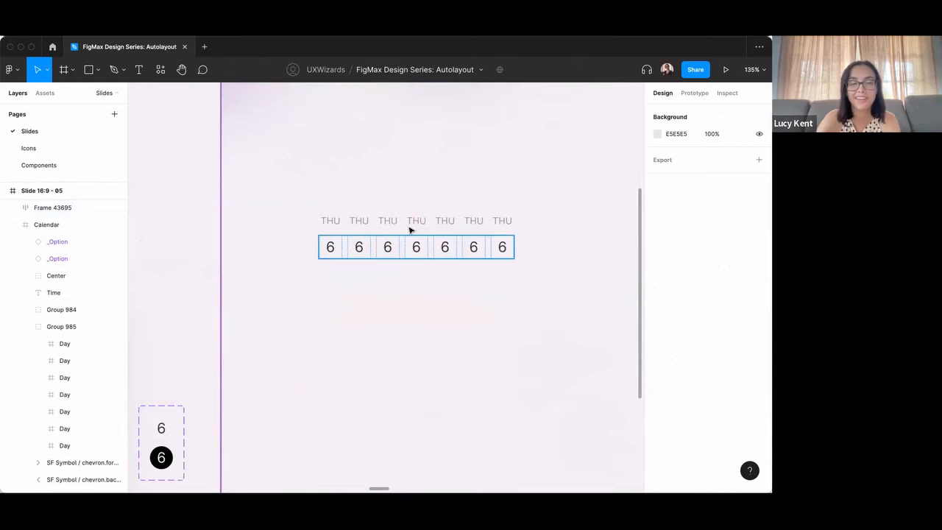
Inspect the digit row's frame edges and its horizontal and vertical resizing settings.
{"action": "scroll", "coordinate": [454, 238], "scroll_direction": "down", "scroll_amount": 1}
{"action": "left_click", "coordinate": [338, 210]}
{"action": "left_click", "coordinate": [337, 237]}
{"action": "left_click", "coordinate": [336, 246]}
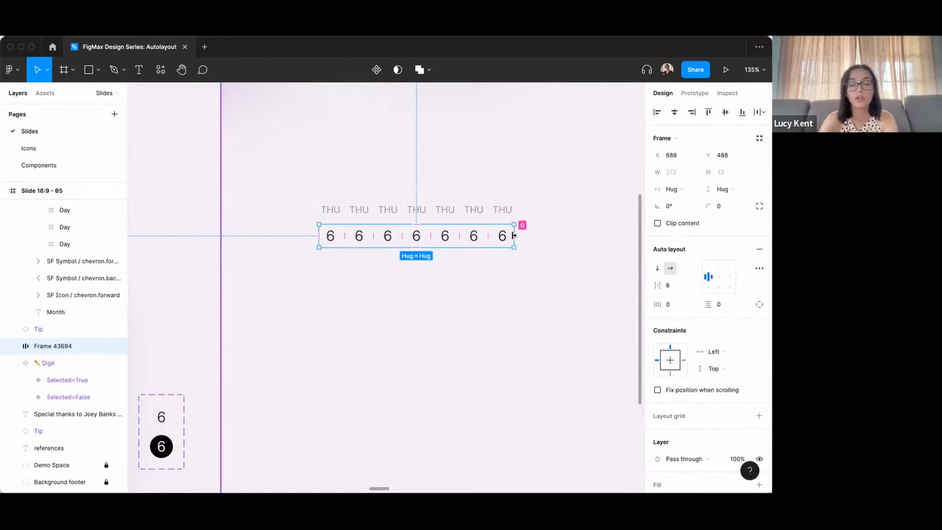
{"action": "left_click", "coordinate": [532, 243]}
{"action": "left_click", "coordinate": [512, 235]}
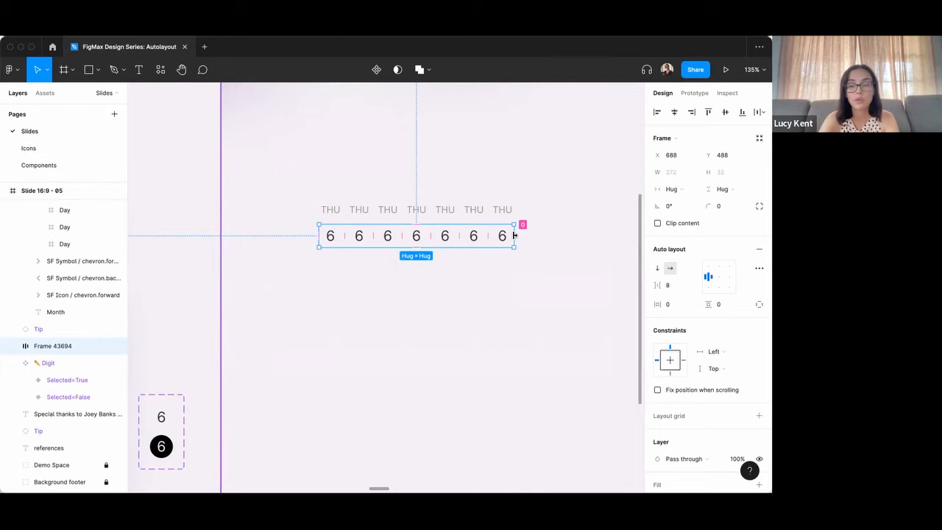
{"action": "left_click", "coordinate": [517, 236]}
{"action": "left_click", "coordinate": [516, 236]}
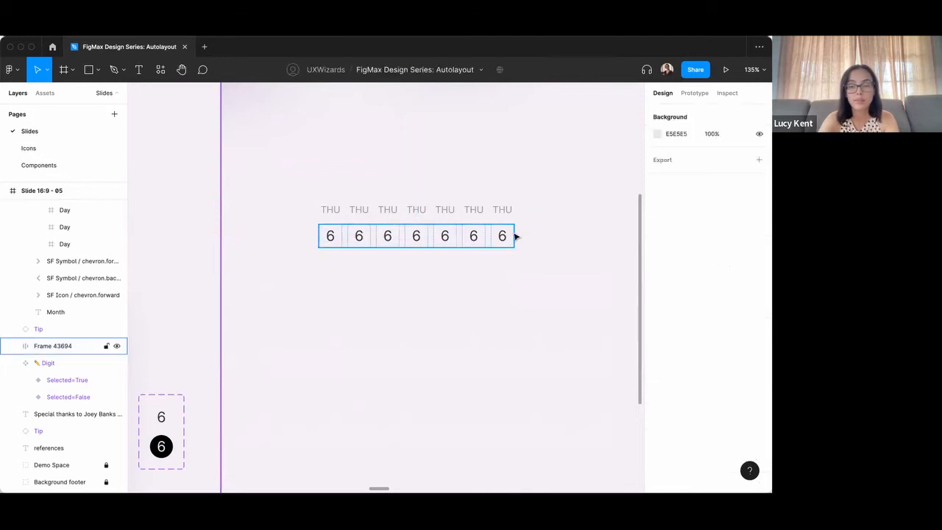
{"action": "left_click", "coordinate": [515, 235]}
{"action": "mouse_move", "coordinate": [517, 231]}
{"action": "left_mouse_down"}
{"action": "mouse_move", "coordinate": [608, 233]}
{"action": "mouse_move", "coordinate": [534, 232]}
{"action": "mouse_move", "coordinate": [560, 232]}
{"action": "mouse_move", "coordinate": [526, 235]}
{"action": "mouse_move", "coordinate": [522, 255]}
{"action": "mouse_move", "coordinate": [506, 239]}
{"action": "left_mouse_up"}
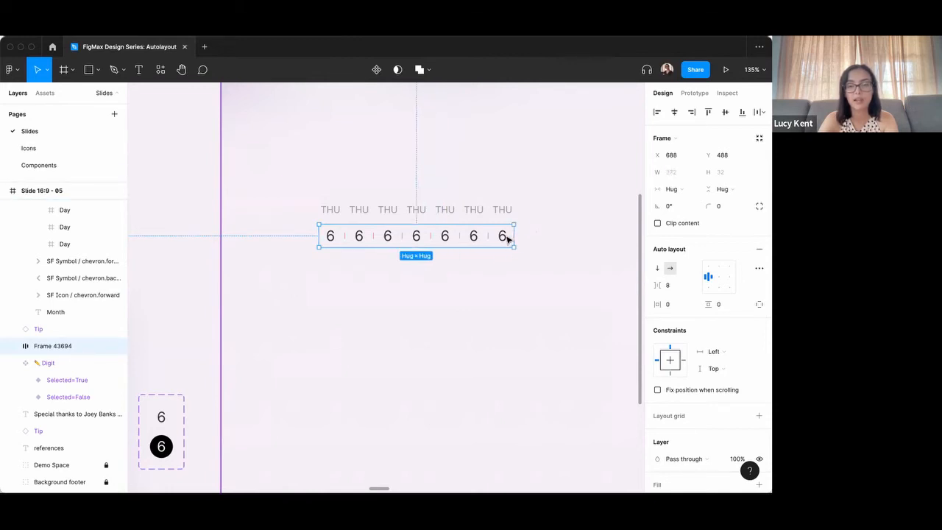
Set all seven digits in the row to Fill container for both horizontal and vertical resizing.
{"action": "left_click", "coordinate": [506, 239]}
{"action": "left_click", "coordinate": [477, 238], "text": "shift"}
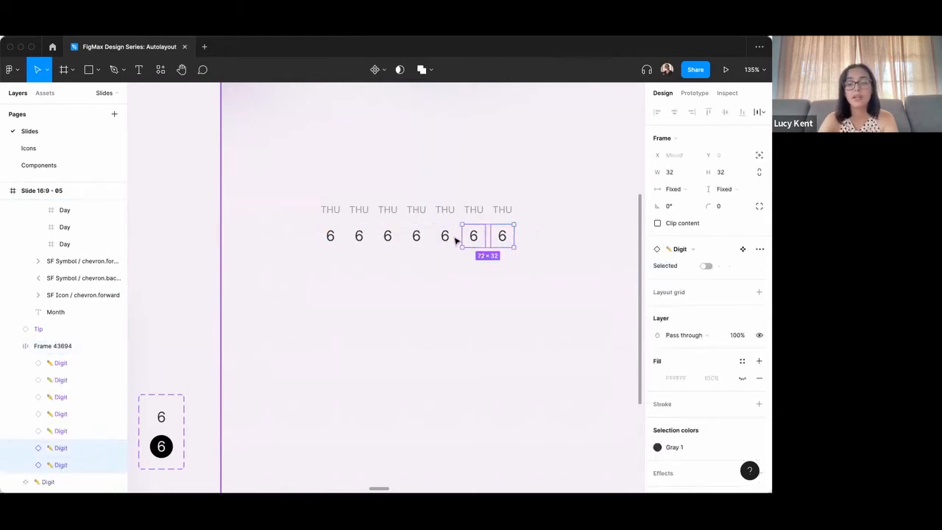
{"action": "left_click", "coordinate": [444, 239], "text": "shift"}
{"action": "left_click", "coordinate": [416, 238], "text": "shift"}
{"action": "left_click", "coordinate": [387, 239], "text": "shift"}
{"action": "left_click", "coordinate": [359, 239], "text": "shift"}
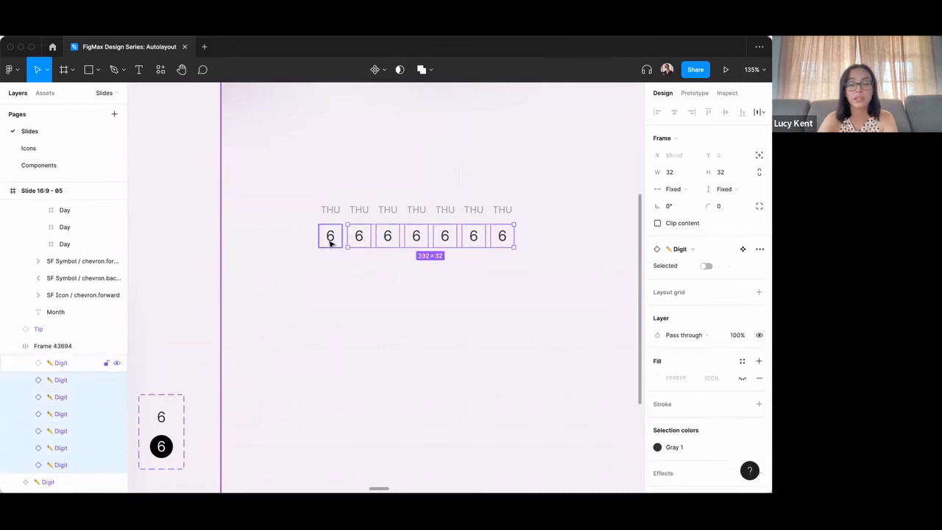
{"action": "left_click", "coordinate": [330, 239], "text": "shift"}
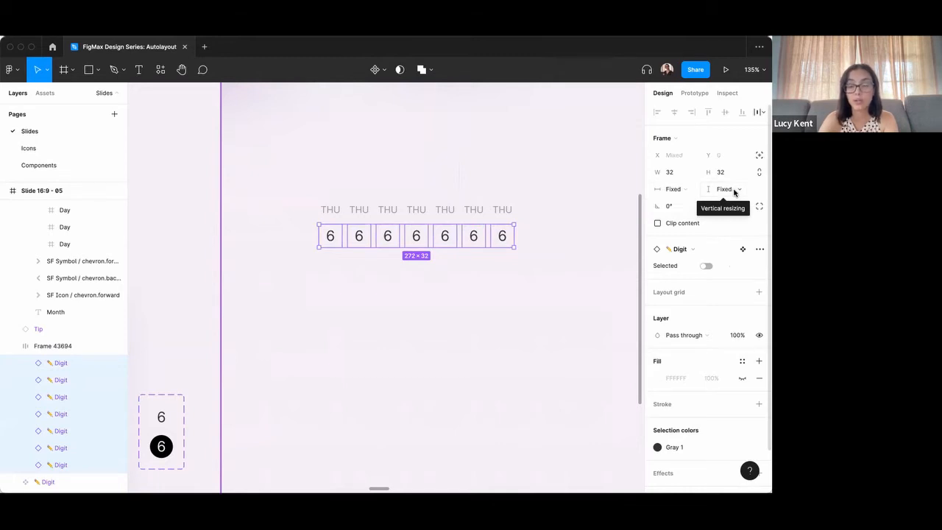
{"action": "left_click", "coordinate": [678, 189]}
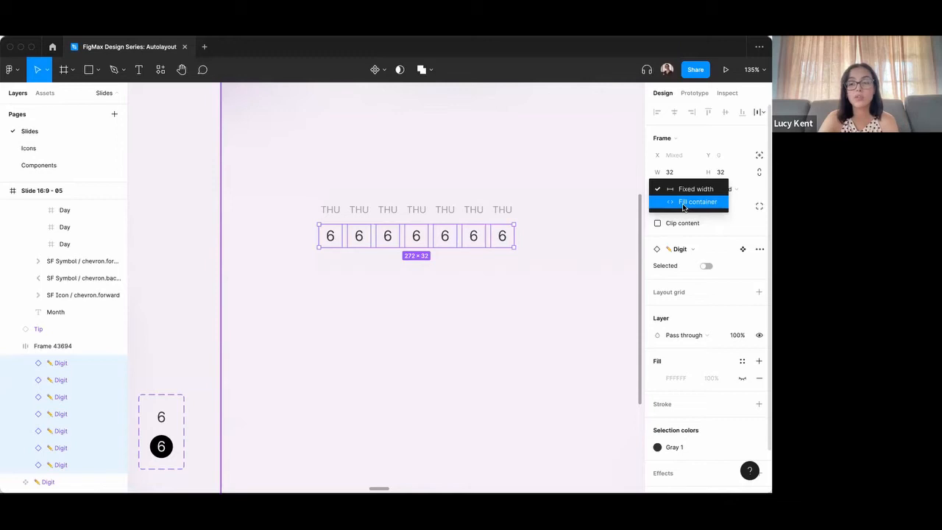
{"action": "left_click", "coordinate": [682, 203]}
{"action": "left_click", "coordinate": [715, 189]}
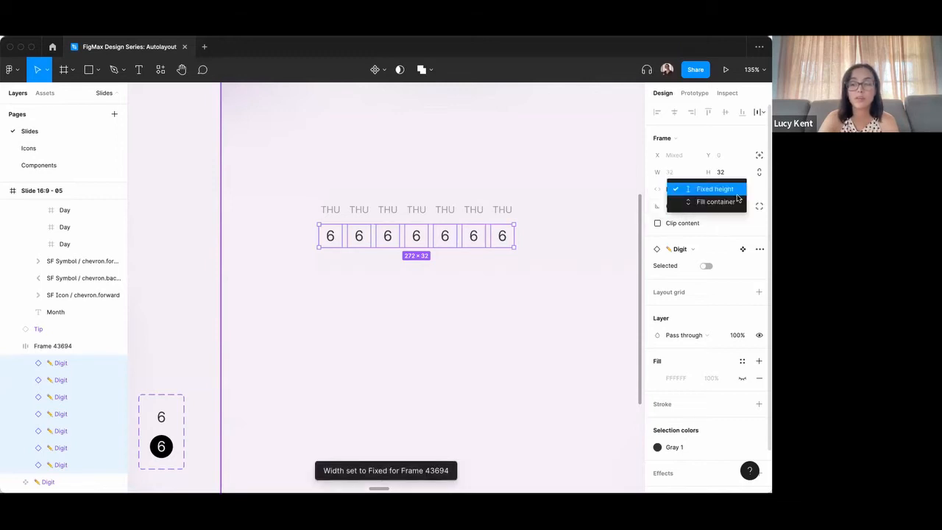
{"action": "left_click", "coordinate": [733, 207]}
{"action": "left_click", "coordinate": [586, 267]}
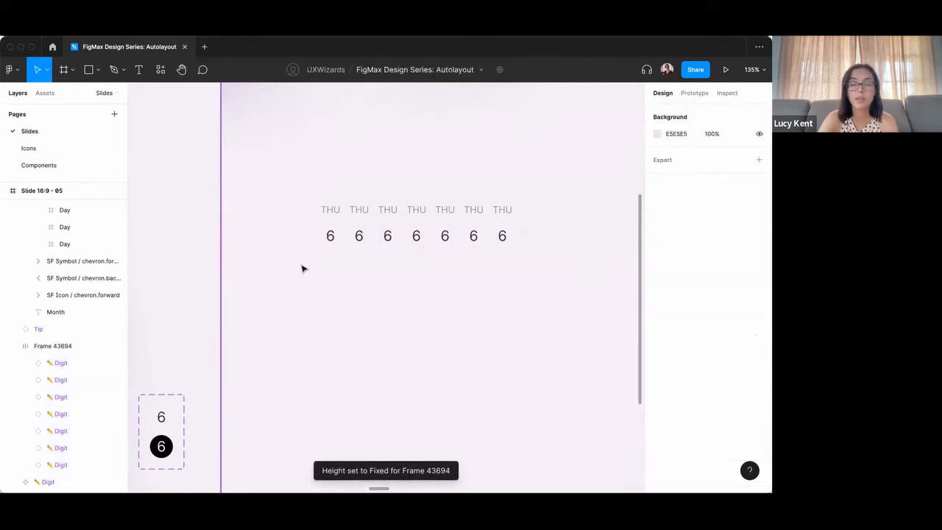
Set all seven day labels to Fill container for horizontal resizing.
{"action": "double_click", "coordinate": [335, 211]}
{"action": "left_click", "coordinate": [360, 211], "text": "shift"}
{"action": "left_click", "coordinate": [386, 211], "text": "shift"}
{"action": "left_click", "coordinate": [416, 212], "text": "shift"}
{"action": "left_click", "coordinate": [445, 212], "text": "shift"}
{"action": "left_click", "coordinate": [473, 212], "text": "shift"}
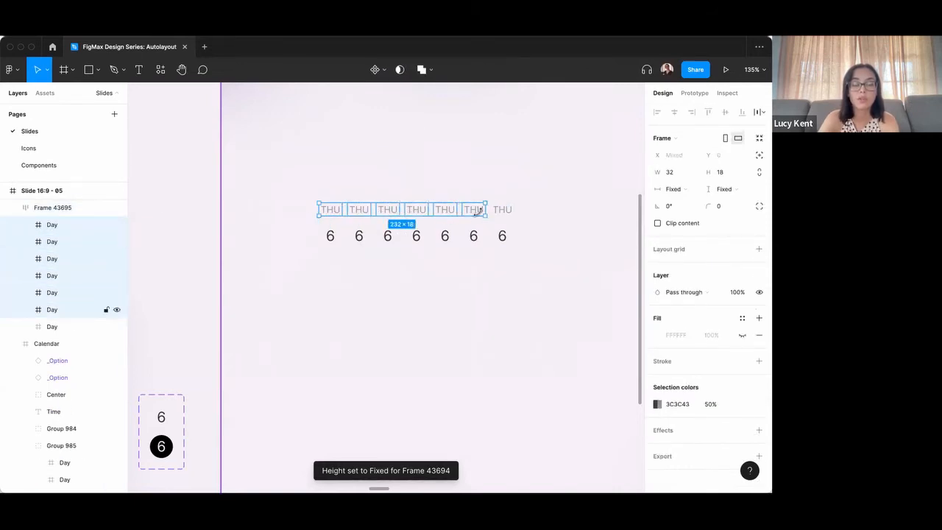
{"action": "left_click", "coordinate": [506, 215], "text": "shift"}
{"action": "left_click", "coordinate": [682, 190]}
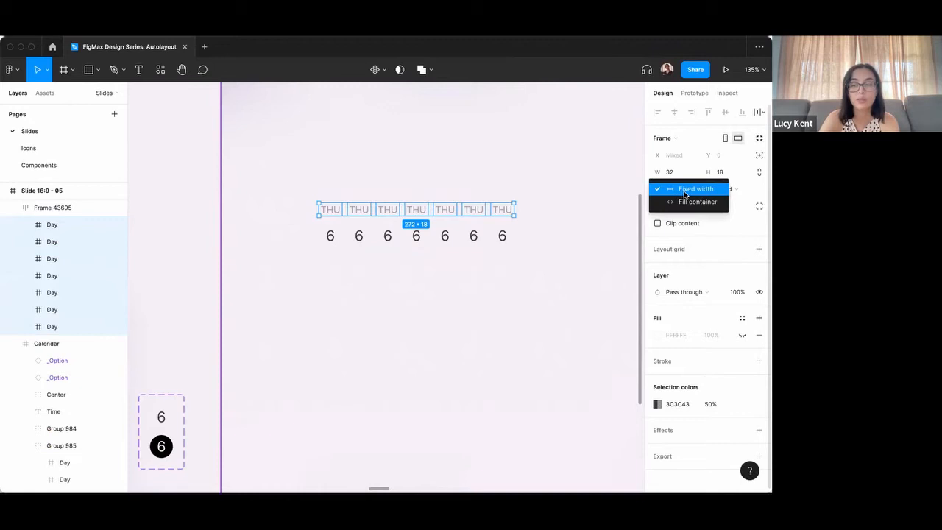
{"action": "left_click", "coordinate": [684, 201]}
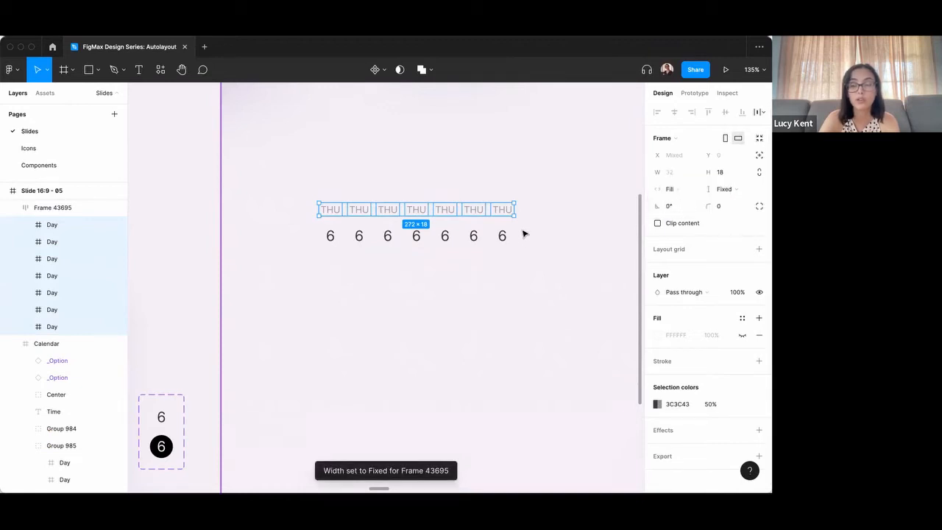
{"action": "left_click", "coordinate": [565, 238]}
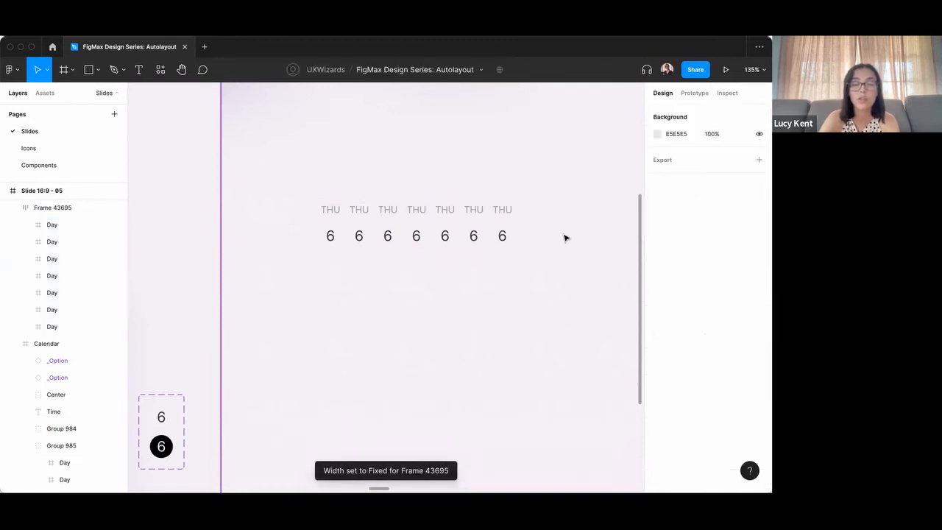
Enlarge the digit row's frame to about 375 × 106 and select one digit inside to check how it fills.
{"action": "left_click", "coordinate": [378, 241]}
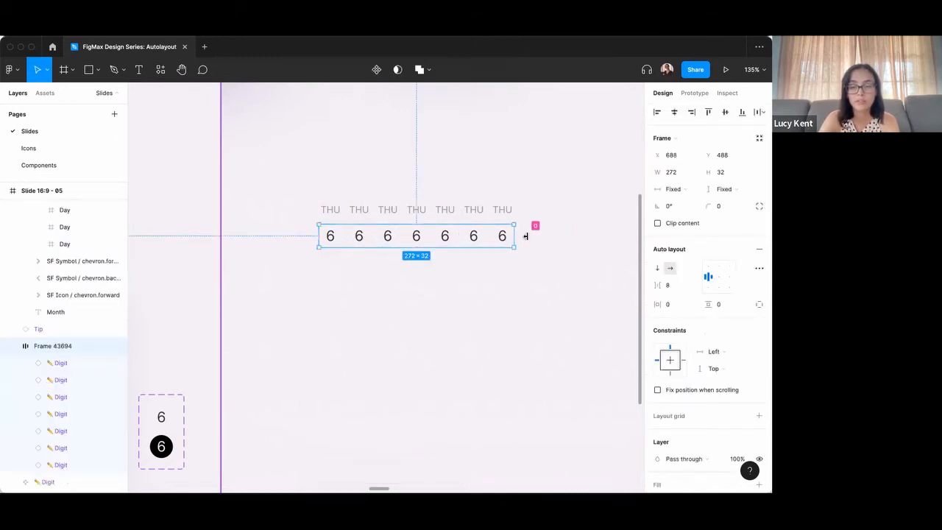
{"action": "left_click_drag", "start_coordinate": [518, 235], "coordinate": [564, 301]}
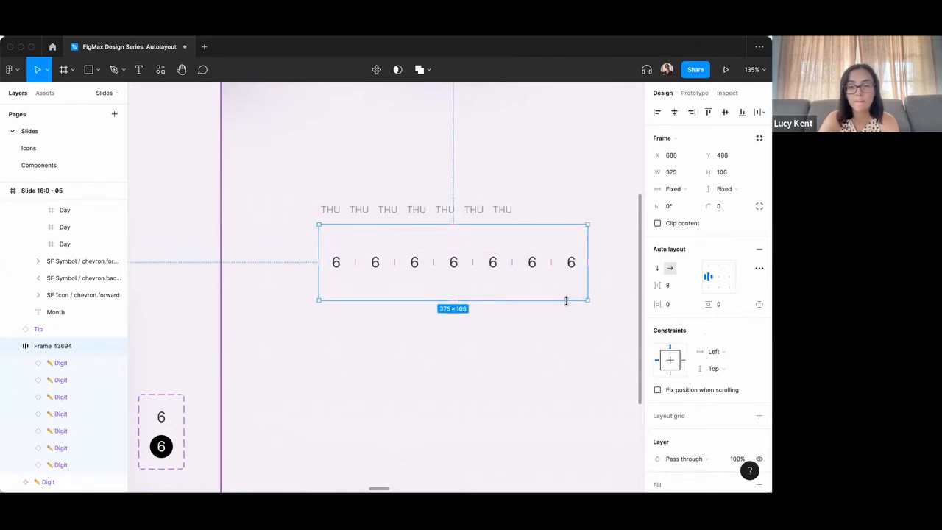
{"action": "left_click", "coordinate": [539, 262]}
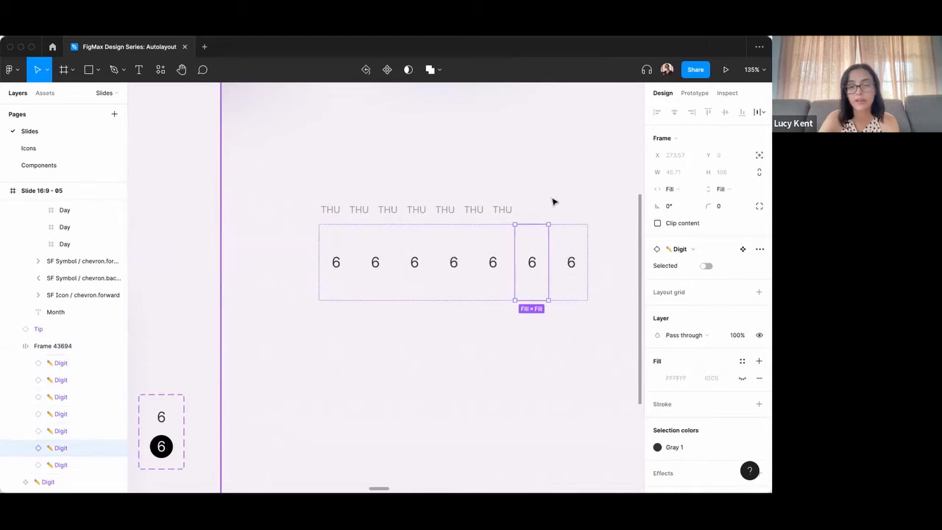
Undo the enlargement of the digit row's frame.
{"action": "left_click", "coordinate": [492, 321]}
{"action": "key", "text": "super+z"}
{"action": "key", "text": "super+z"}
{"action": "key", "text": "super+z"}
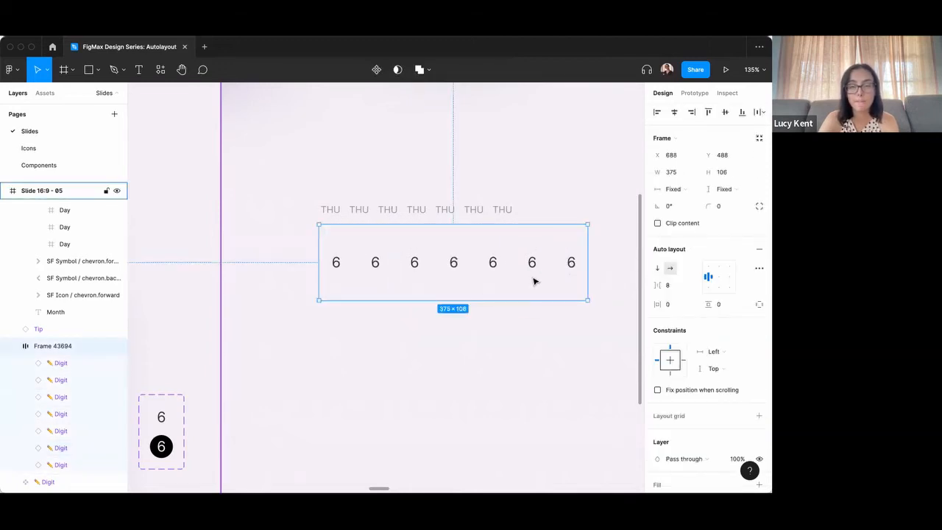
{"action": "key", "text": "super+z"}
{"action": "key", "text": "super+z"}
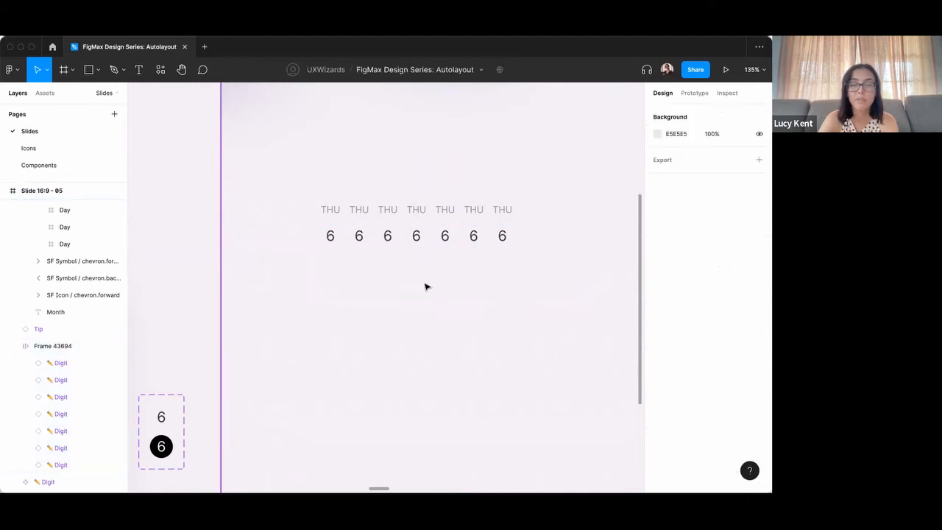
Duplicate the digit row downward until five rows are stacked beneath the day labels.
{"action": "scroll", "coordinate": [425, 287], "scroll_direction": "down", "scroll_amount": 2}
{"action": "left_click", "coordinate": [351, 243]}
{"action": "scroll", "coordinate": [368, 254], "scroll_direction": "left", "scroll_amount": 2}
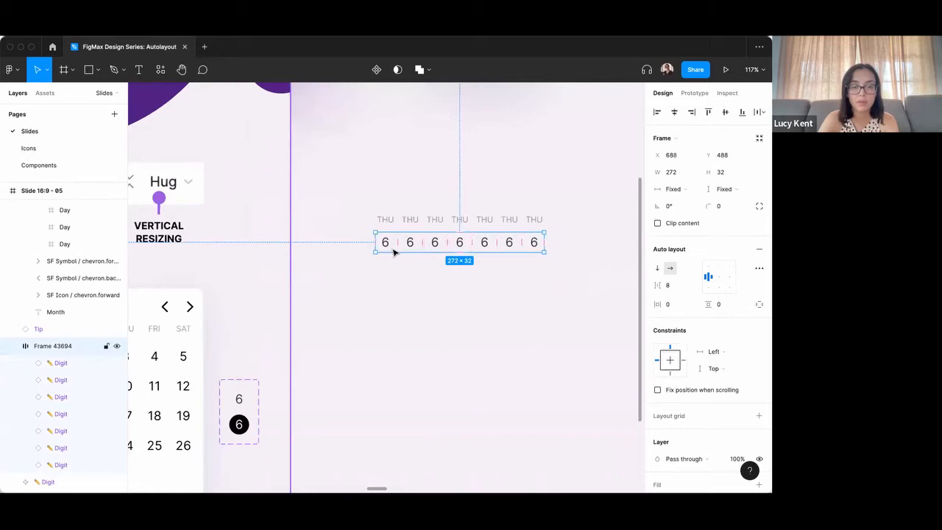
{"action": "left_click_drag", "start_coordinate": [393, 252], "coordinate": [396, 324]}
{"action": "left_click_drag", "start_coordinate": [393, 322], "coordinate": [393, 343]}
Wrap the five digit rows together in one vertical auto layout frame.
{"action": "left_click_drag", "start_coordinate": [557, 378], "coordinate": [361, 229]}
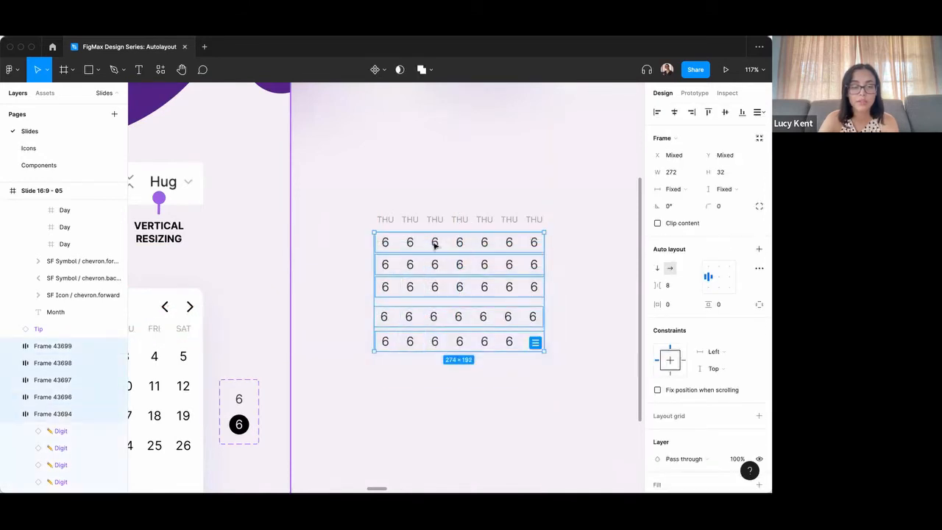
{"action": "left_click", "coordinate": [758, 251]}
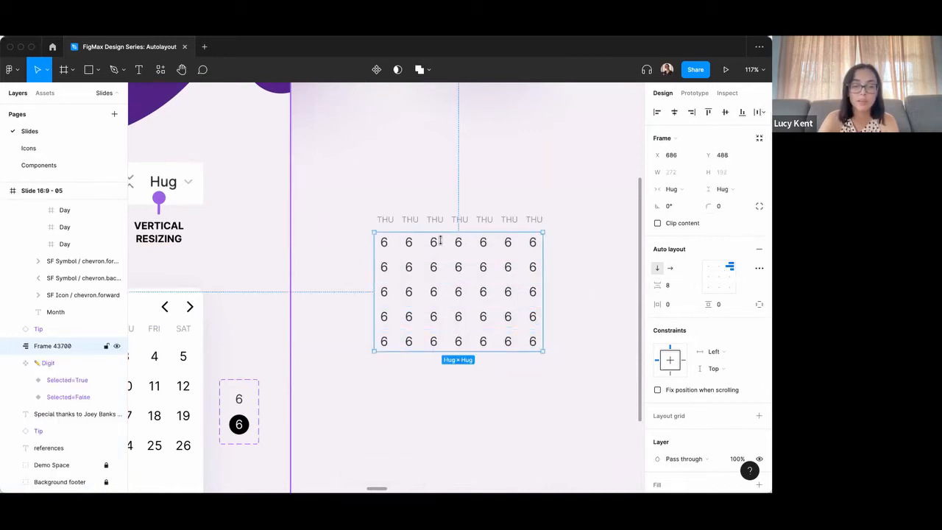
{"action": "scroll", "coordinate": [449, 237], "scroll_direction": "down", "scroll_amount": 2}
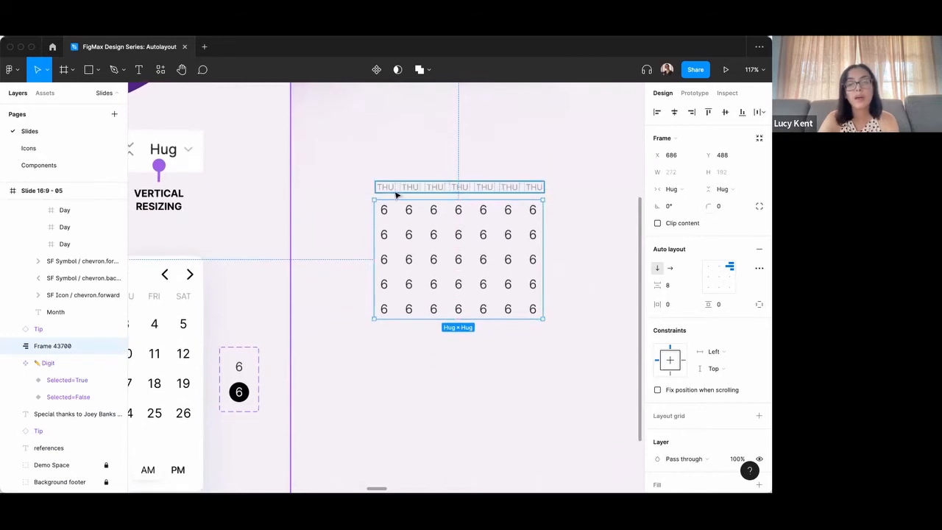
{"action": "scroll", "coordinate": [354, 279], "scroll_direction": "down", "scroll_amount": 1}
{"action": "left_click", "coordinate": [366, 339]}
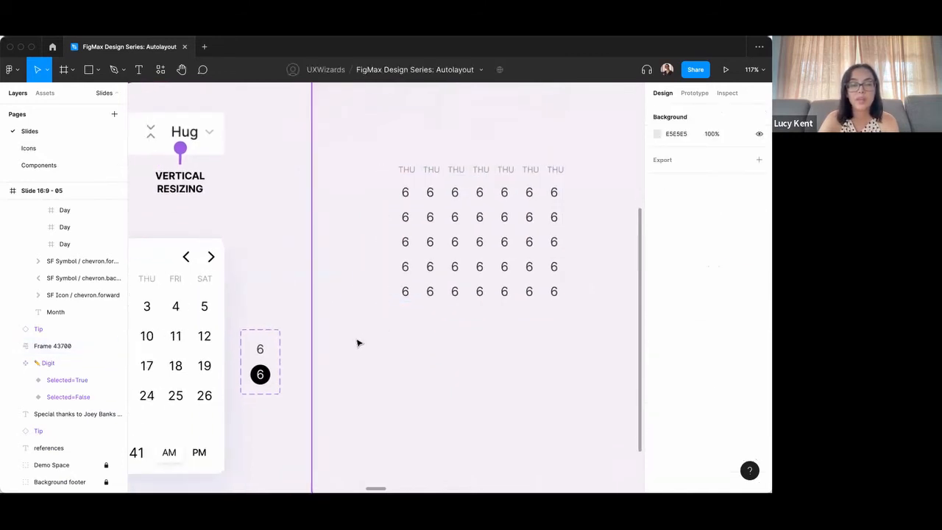
Copy the "June 2021" label and its three chevrons from the sample calendar to above the new day labels.
{"action": "scroll", "coordinate": [339, 320], "scroll_direction": "left", "scroll_amount": 6}
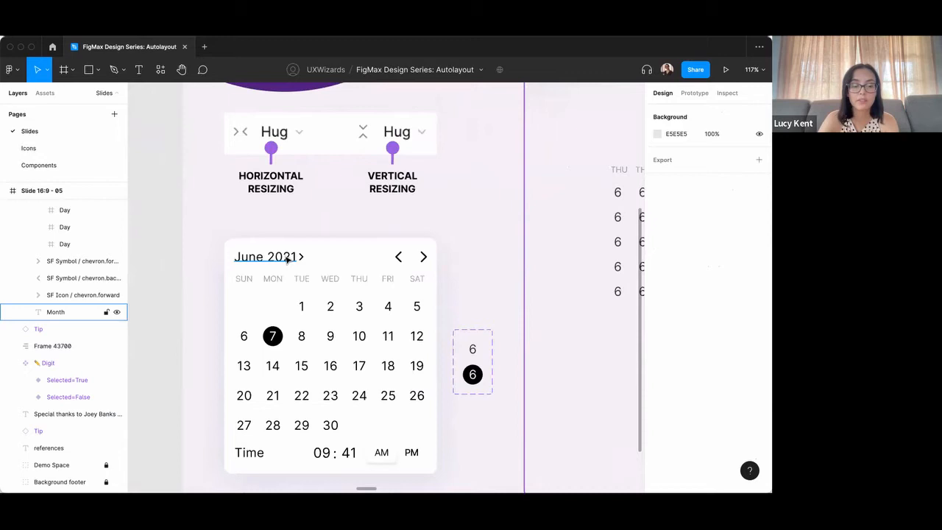
{"action": "left_click", "coordinate": [289, 258]}
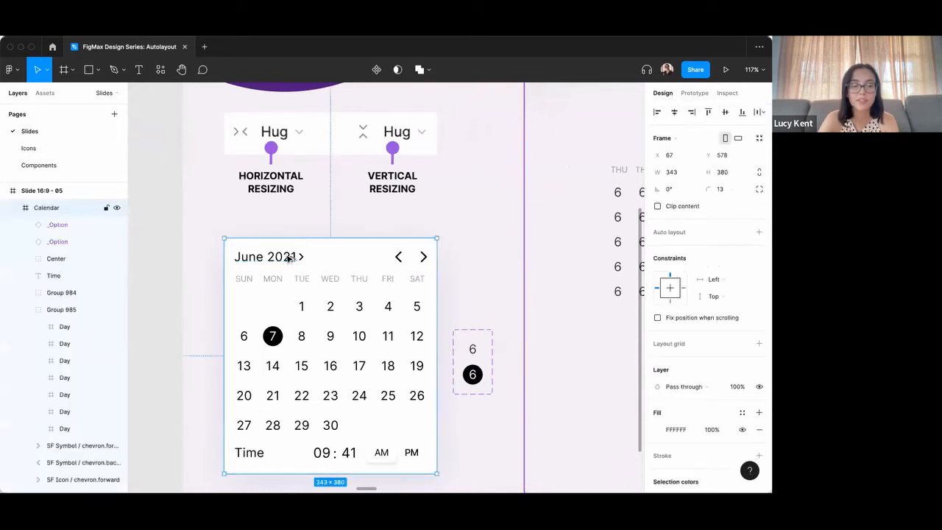
{"action": "left_click", "coordinate": [291, 258]}
{"action": "left_click", "coordinate": [300, 257], "text": "shift"}
{"action": "left_click", "coordinate": [400, 257], "text": "shift"}
{"action": "left_click", "coordinate": [423, 257], "text": "shift"}
{"action": "left_click_drag", "start_coordinate": [334, 262], "coordinate": [532, 157]}
{"action": "scroll", "coordinate": [596, 214], "scroll_direction": "right", "scroll_amount": 2}
{"action": "left_click", "coordinate": [603, 212]}
Wrap the copied "June 2021" label and the small chevron beside it in a horizontal auto layout.
{"action": "scroll", "coordinate": [580, 212], "scroll_direction": "up", "scroll_amount": 3}
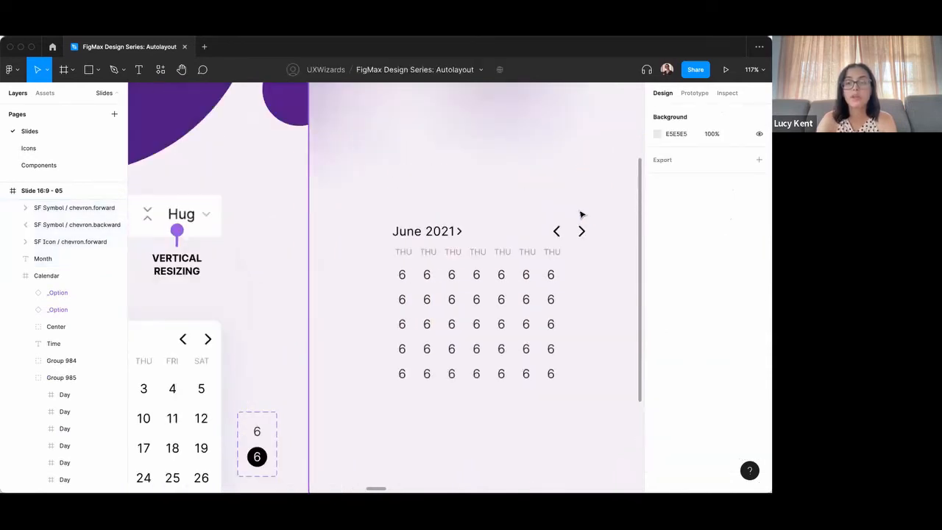
{"action": "scroll", "coordinate": [492, 231], "scroll_direction": "right", "scroll_amount": 3}
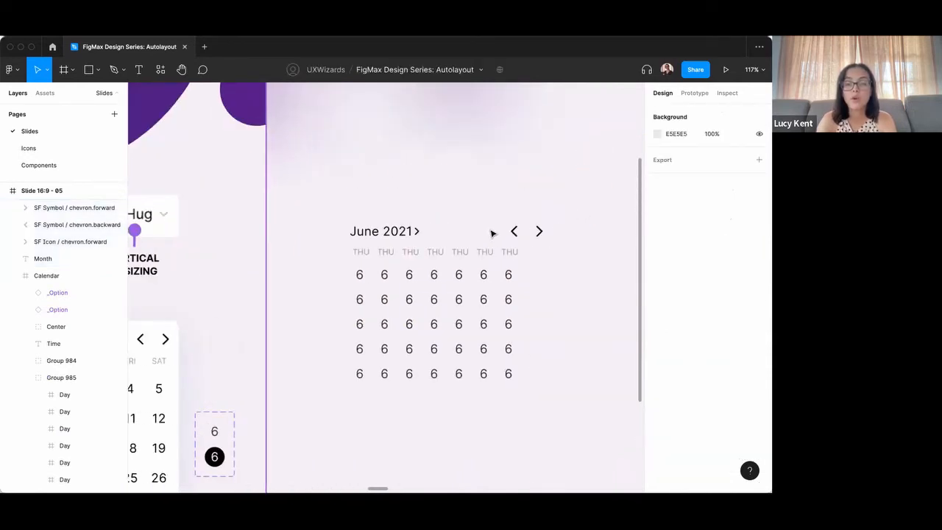
{"action": "left_click", "coordinate": [367, 233]}
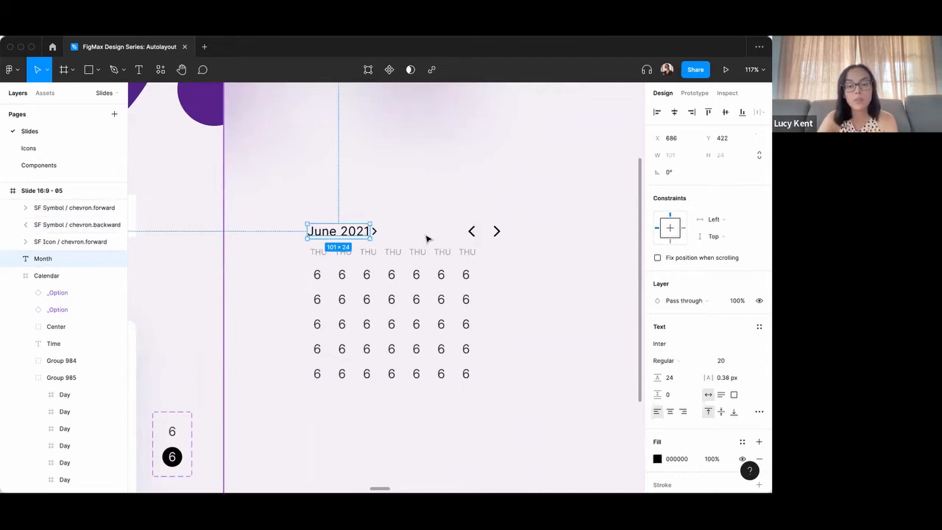
{"action": "left_click", "coordinate": [375, 231], "text": "shift"}
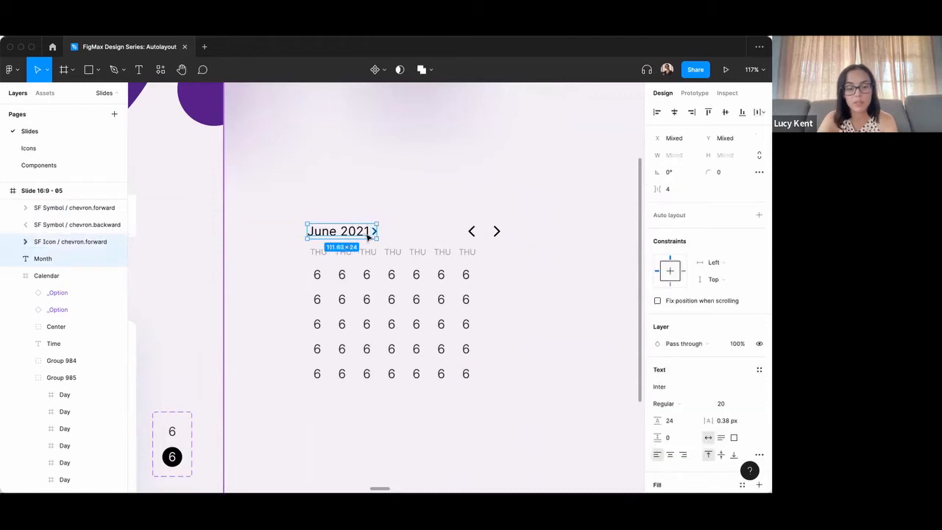
{"action": "key", "text": "shift+a"}
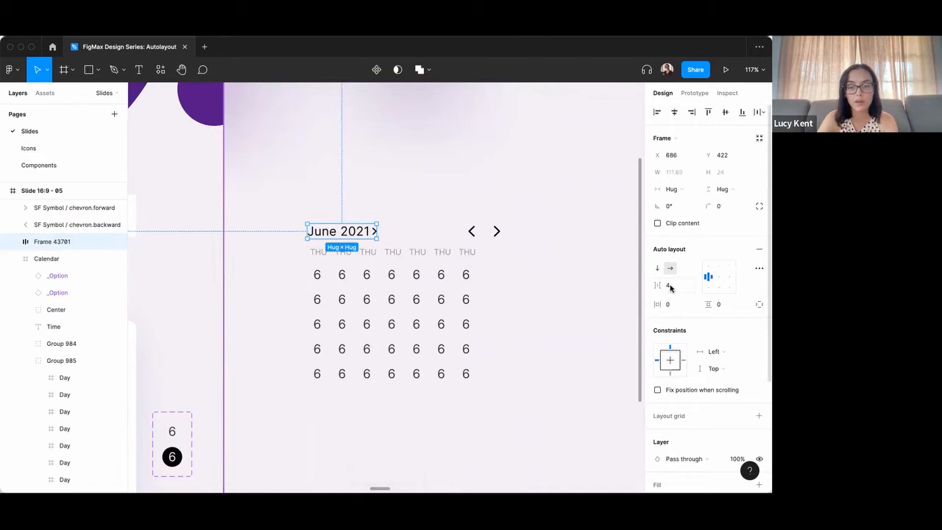
Wrap the back and forward navigation chevrons in their own horizontal auto layout.
{"action": "left_click", "coordinate": [471, 232]}
{"action": "left_click", "coordinate": [498, 232], "text": "shift"}
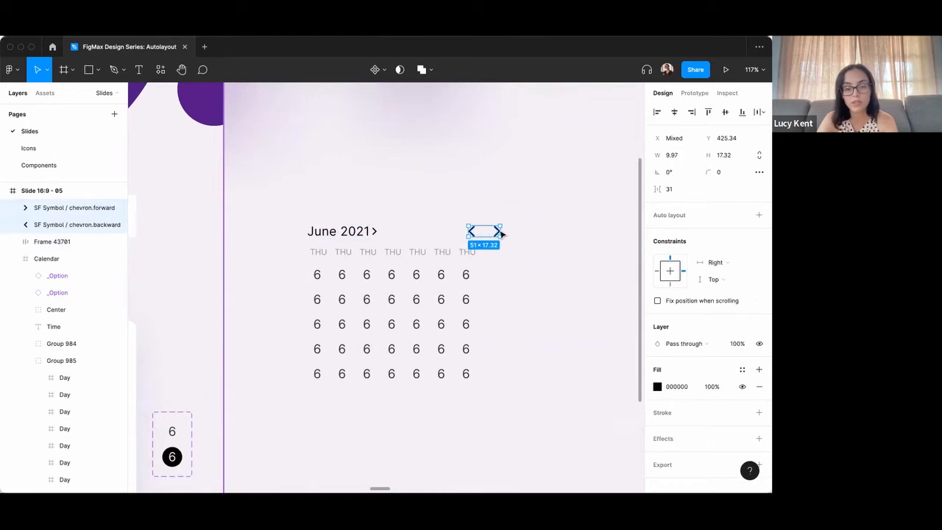
{"action": "key", "text": "shift+a"}
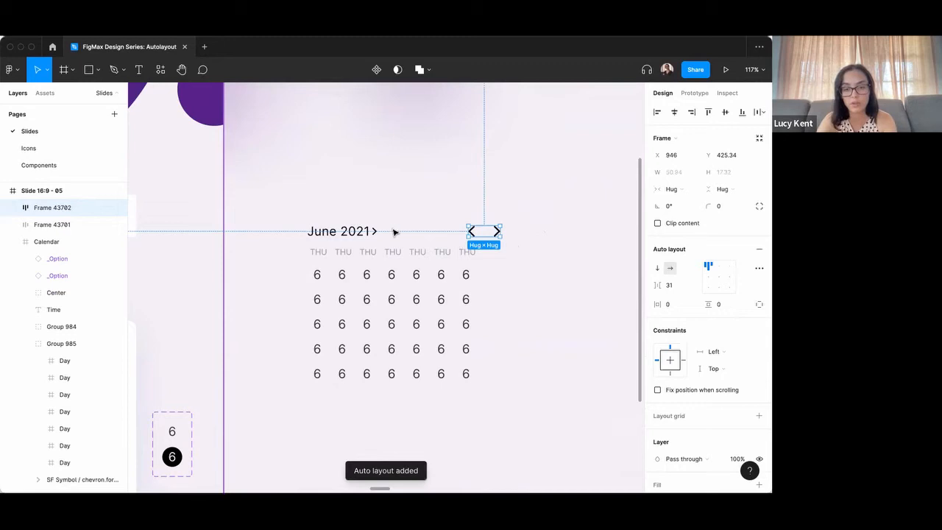
Combine the month label frame and the navigation chevrons frame into one auto layout header row.
{"action": "left_click", "coordinate": [347, 232]}
{"action": "left_click", "coordinate": [498, 226], "text": "shift"}
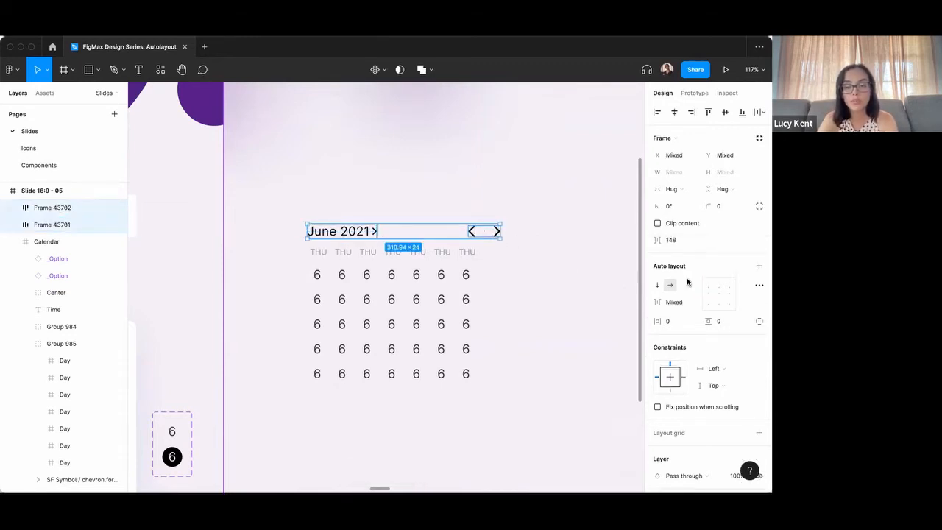
{"action": "left_click", "coordinate": [759, 266]}
Set the header row's spacing mode to Space between and widen the row to about 338.
{"action": "left_click_drag", "start_coordinate": [499, 230], "coordinate": [622, 229]}
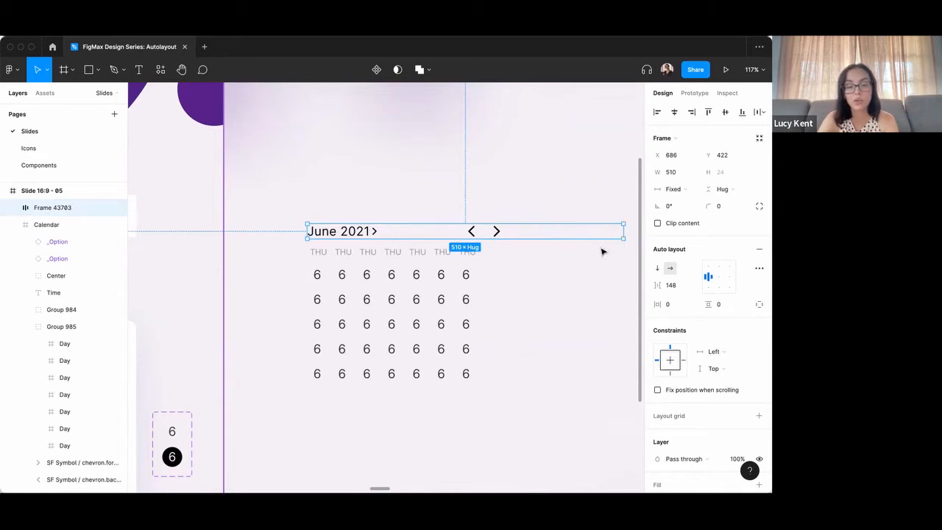
{"action": "key", "text": "super+z"}
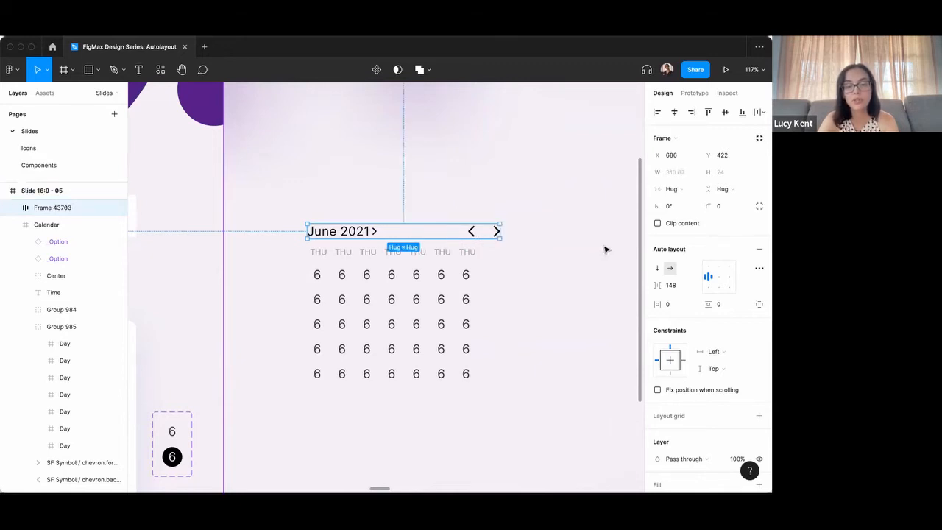
{"action": "left_click", "coordinate": [759, 268]}
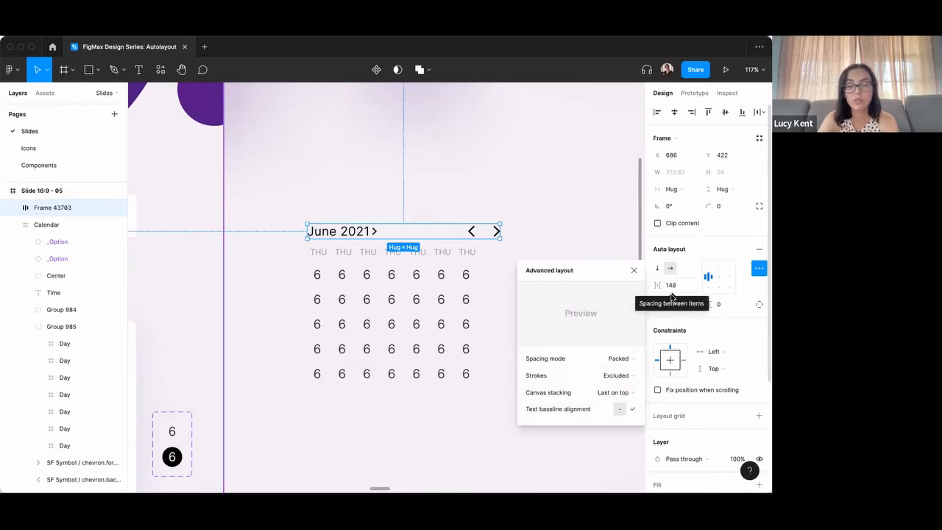
{"action": "left_click", "coordinate": [632, 358]}
{"action": "left_click", "coordinate": [630, 367]}
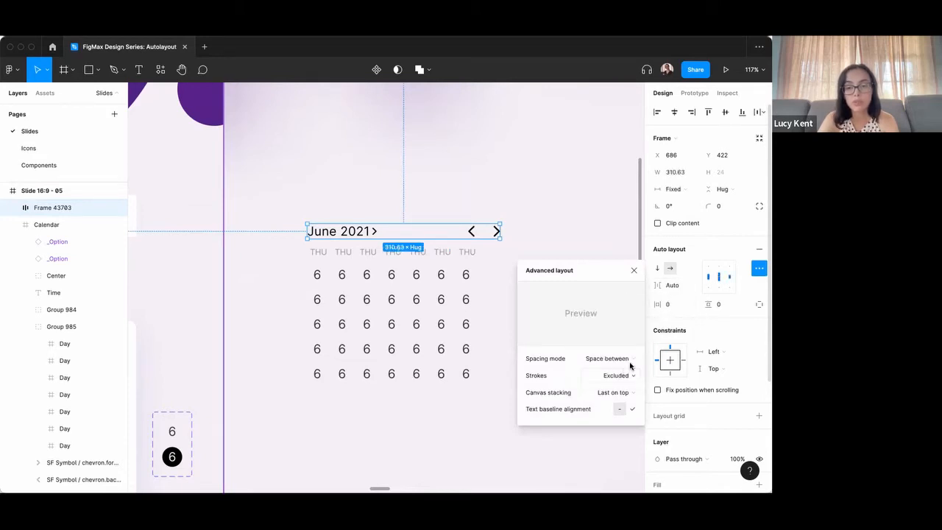
{"action": "left_click", "coordinate": [484, 230]}
{"action": "left_click", "coordinate": [501, 230]}
{"action": "mouse_move", "coordinate": [500, 230]}
{"action": "left_mouse_down"}
{"action": "mouse_move", "coordinate": [576, 230]}
{"action": "mouse_move", "coordinate": [518, 231]}
{"action": "left_mouse_up"}
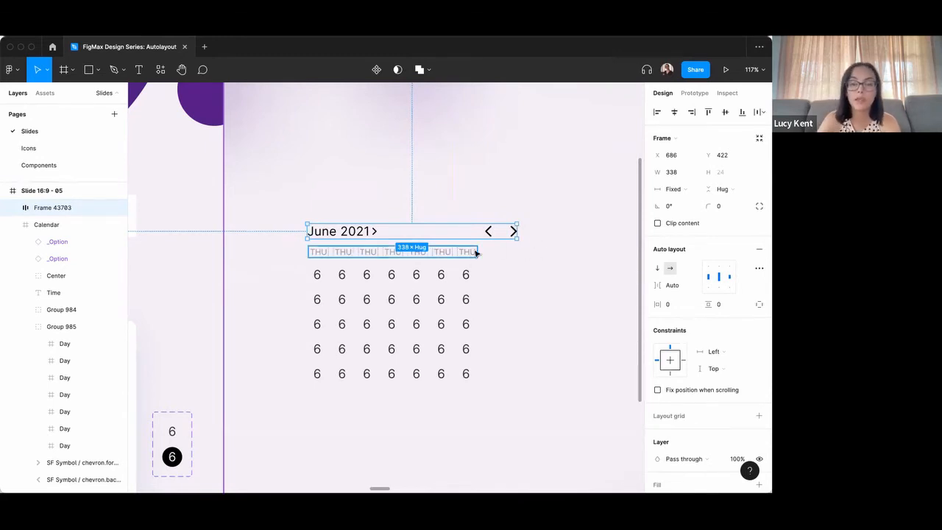
Wrap the header row, the day labels row and the digit grid in one vertical auto layout frame.
{"action": "scroll", "coordinate": [391, 233], "scroll_direction": "down", "scroll_amount": 2}
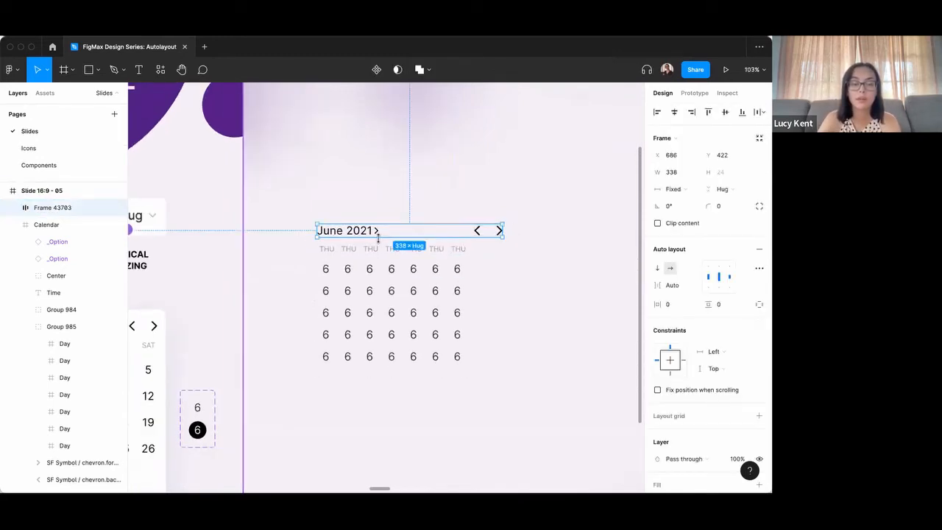
{"action": "left_click", "coordinate": [378, 248], "text": "shift"}
{"action": "left_click", "coordinate": [383, 270], "text": "shift"}
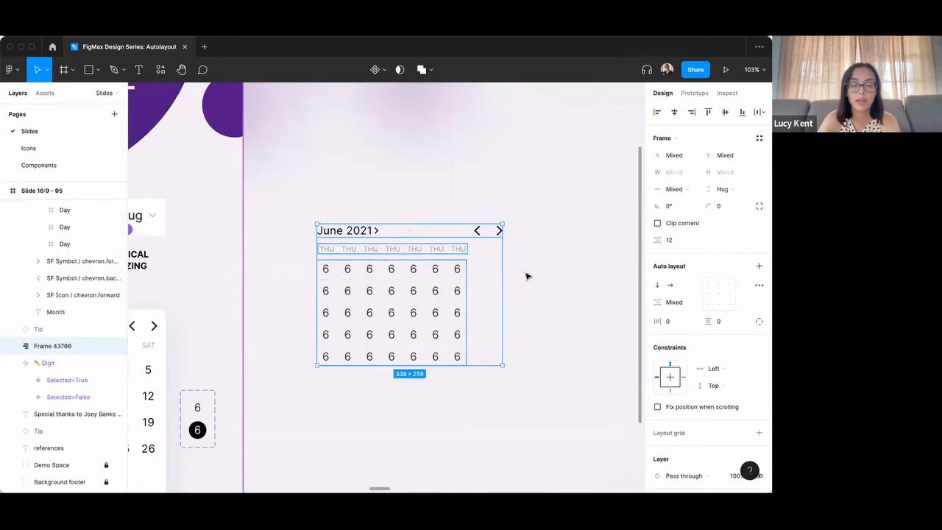
{"action": "key", "text": "shift+a"}
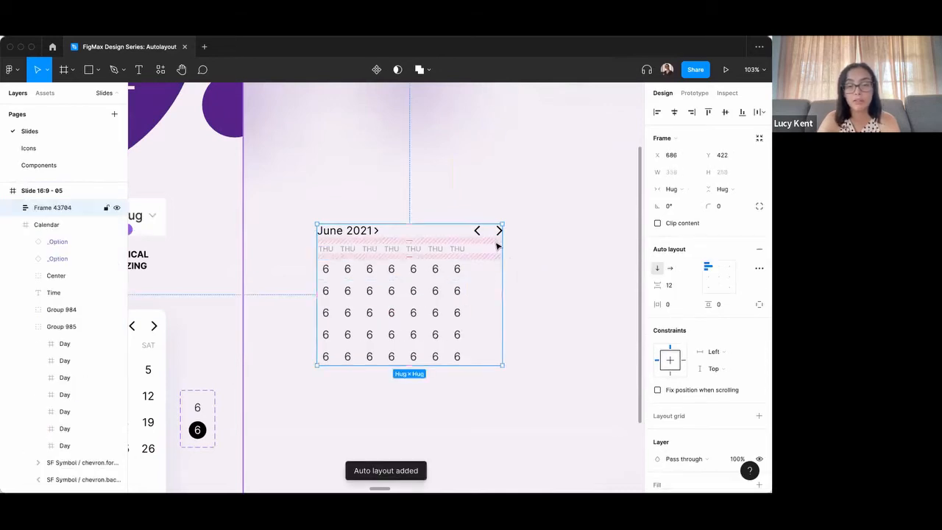
Set the spacing between items in the whole calendar frame to 8.
{"action": "scroll", "coordinate": [521, 242], "scroll_direction": "down", "scroll_amount": 3}
{"action": "scroll", "coordinate": [523, 236], "scroll_direction": "down", "scroll_amount": 1}
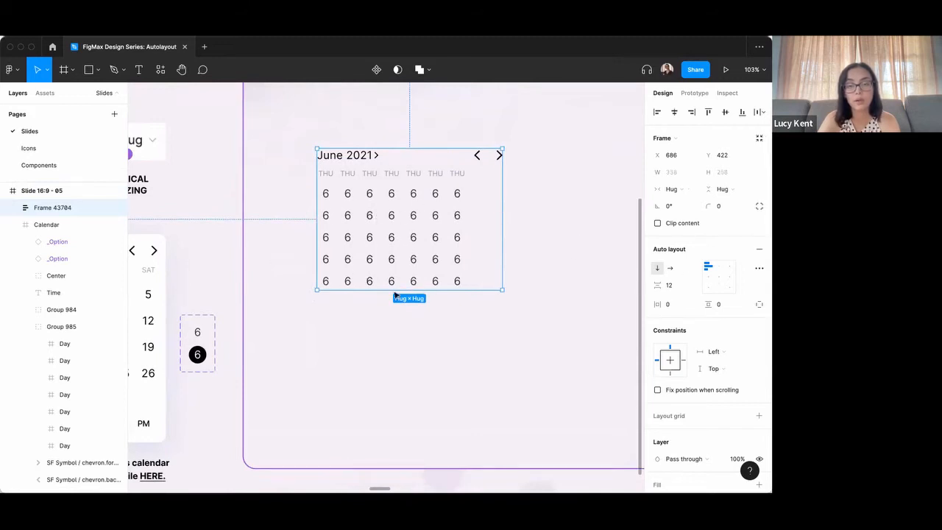
{"action": "left_click", "coordinate": [678, 289]}
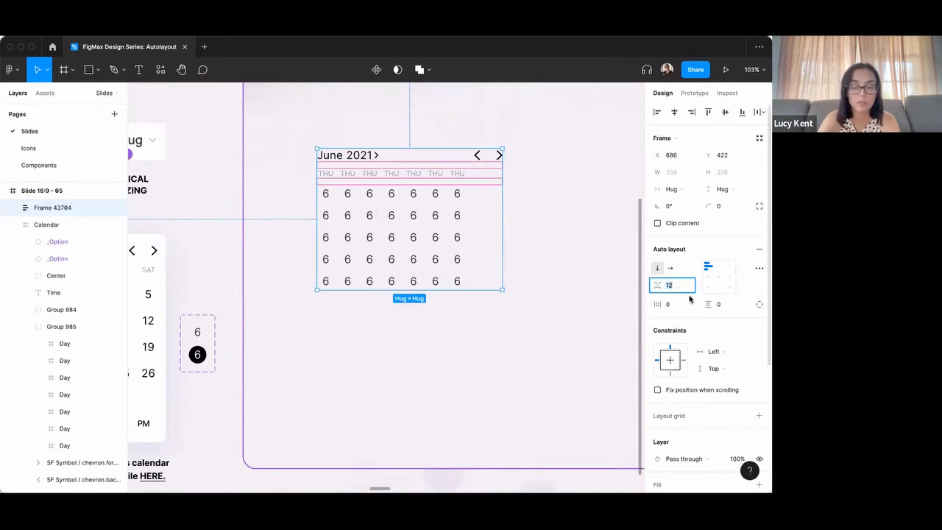
{"action": "key", "text": "Return"}
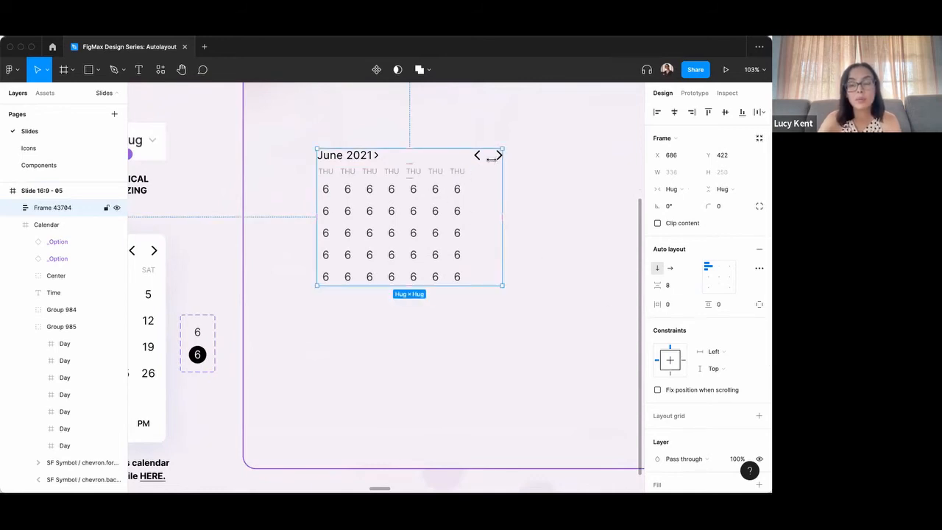
Set the day labels row and the digit grid to Fill container for horizontal resizing.
{"action": "double_click", "coordinate": [434, 181]}
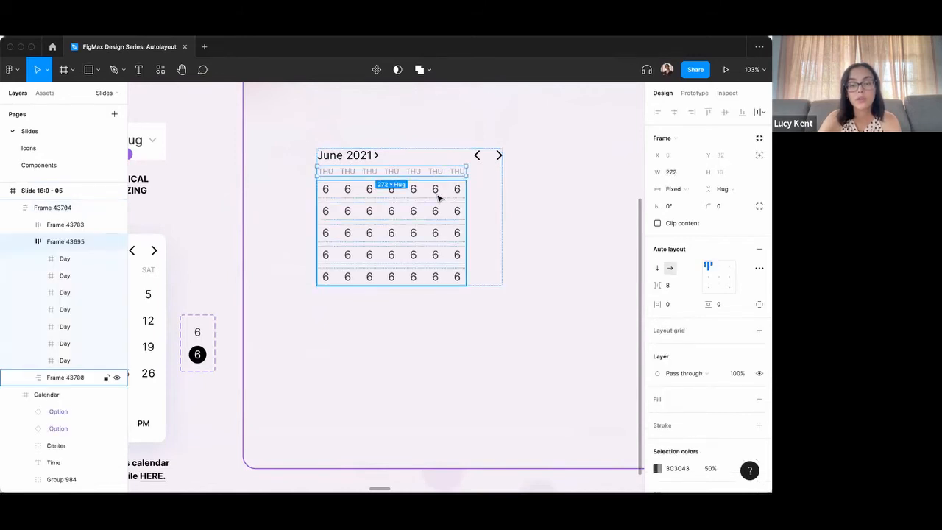
{"action": "left_click", "coordinate": [437, 197], "text": "shift"}
{"action": "left_click", "coordinate": [692, 189]}
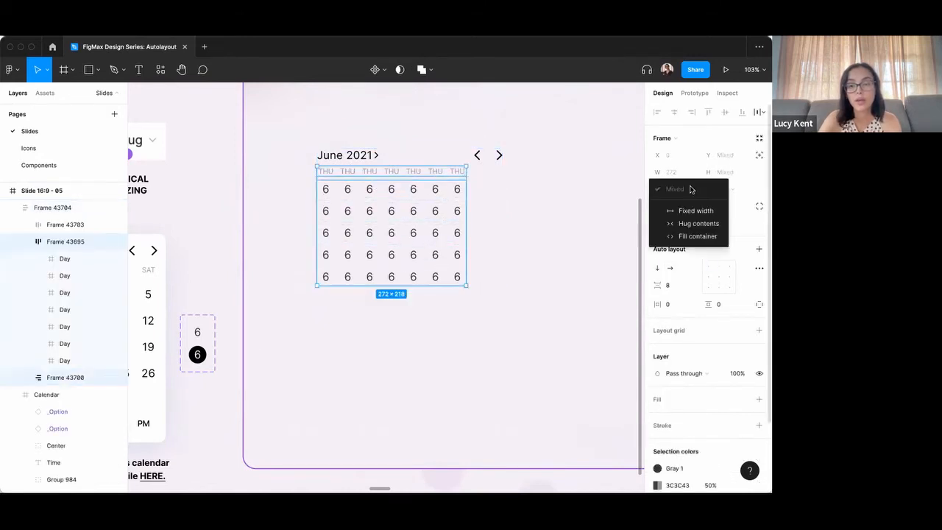
{"action": "left_click", "coordinate": [691, 237]}
Set all five digit rows inside the grid to Fill container for horizontal resizing.
{"action": "double_click", "coordinate": [401, 194]}
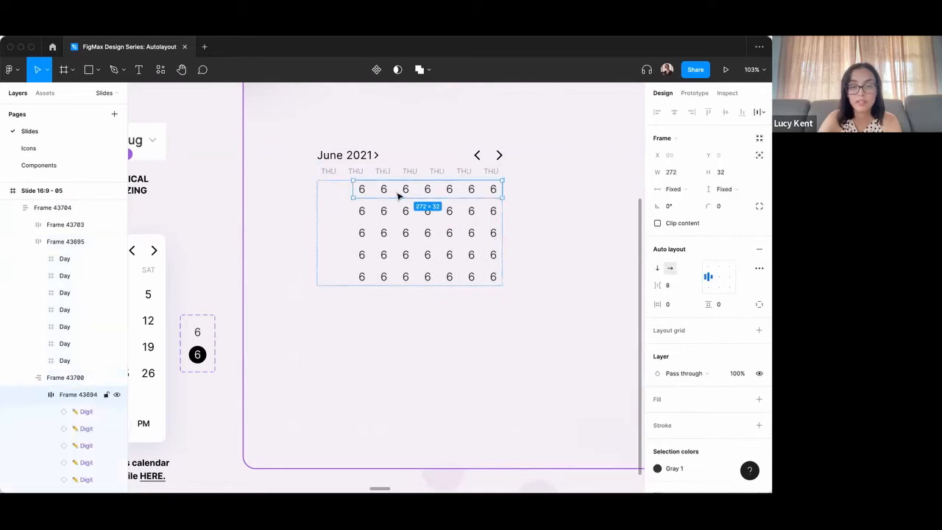
{"action": "left_click", "coordinate": [384, 213], "text": "shift"}
{"action": "left_click", "coordinate": [390, 233], "text": "shift"}
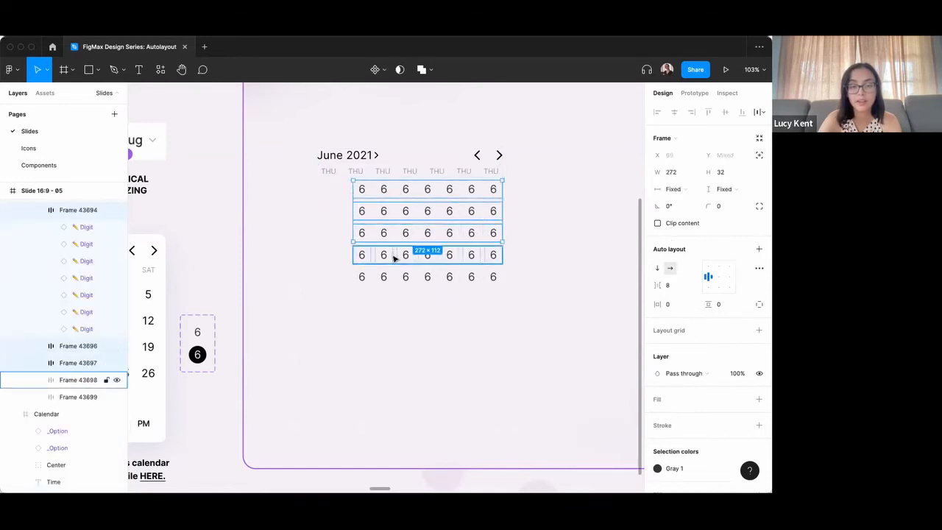
{"action": "left_click", "coordinate": [393, 255], "text": "shift"}
{"action": "left_click", "coordinate": [395, 276], "text": "shift"}
{"action": "left_click", "coordinate": [686, 189]}
{"action": "left_click", "coordinate": [694, 214]}
{"action": "left_click", "coordinate": [572, 231]}
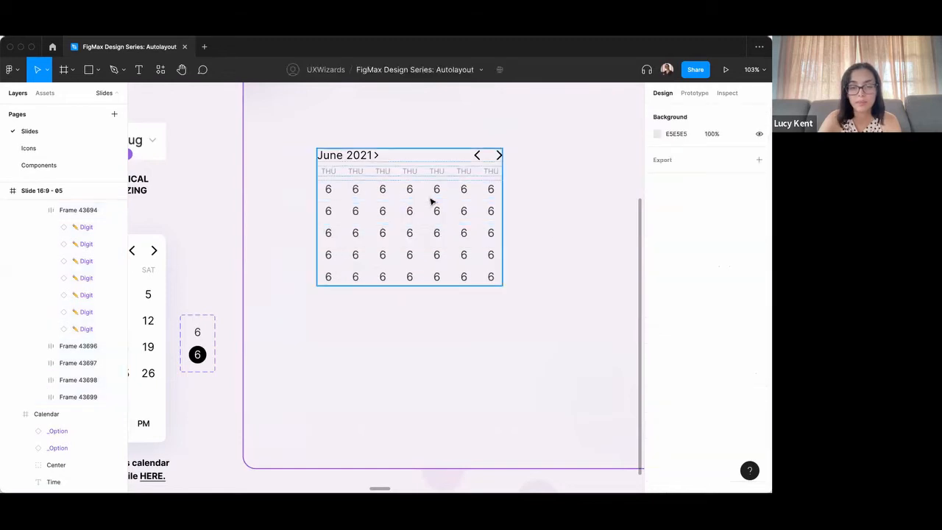
Set all five digit rows inside the grid to Fill container for vertical resizing.
{"action": "left_click", "coordinate": [429, 193]}
{"action": "left_click", "coordinate": [427, 192]}
{"action": "left_click", "coordinate": [427, 211], "text": "shift"}
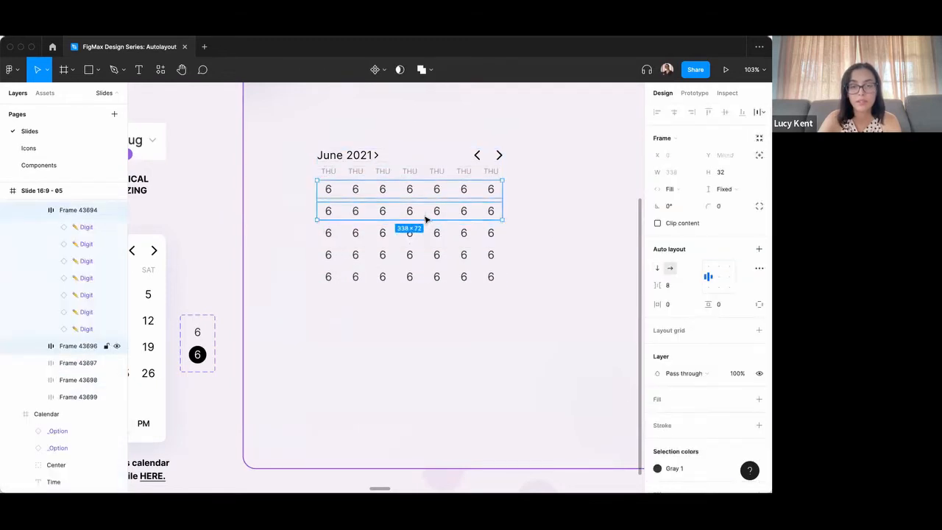
{"action": "left_click", "coordinate": [428, 234], "text": "shift"}
{"action": "left_click", "coordinate": [431, 255], "text": "shift"}
{"action": "left_click", "coordinate": [434, 276], "text": "shift"}
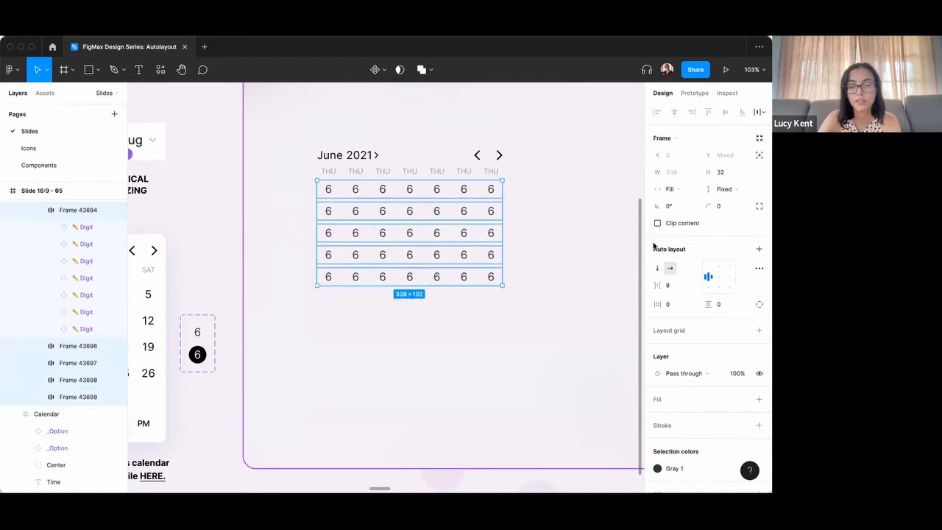
{"action": "left_click", "coordinate": [728, 189]}
{"action": "left_click", "coordinate": [723, 212]}
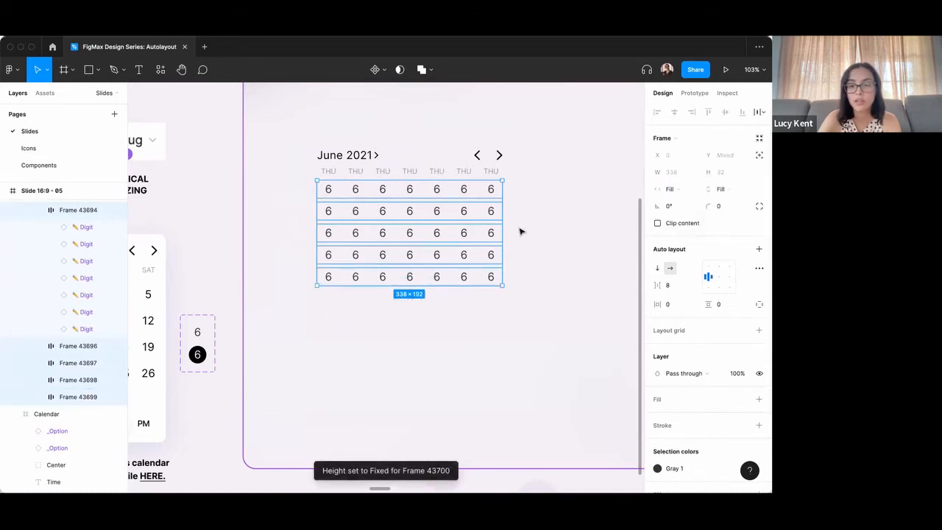
{"action": "left_click", "coordinate": [532, 229]}
Stretch the whole calendar frame to about 510 wide and 326 high.
{"action": "left_click", "coordinate": [394, 213]}
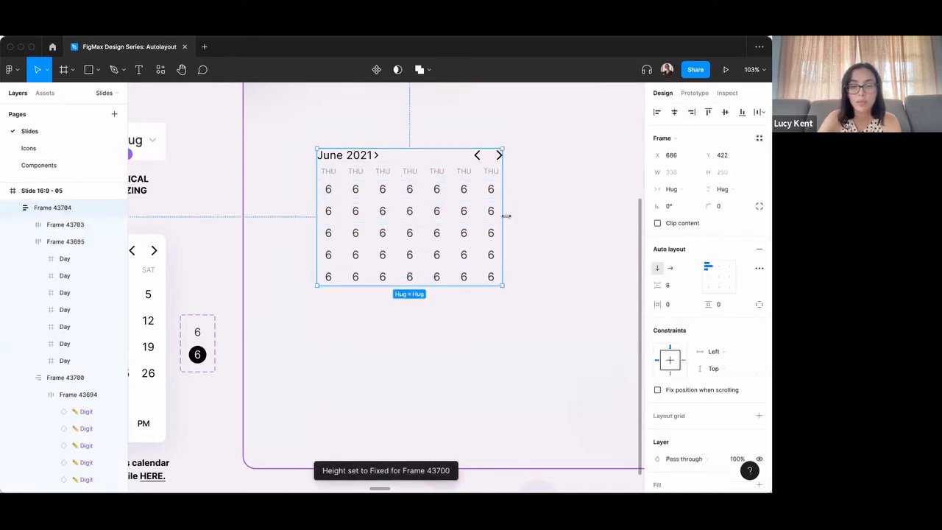
{"action": "left_click_drag", "start_coordinate": [504, 217], "coordinate": [549, 225]}
{"action": "key", "text": "super+z"}
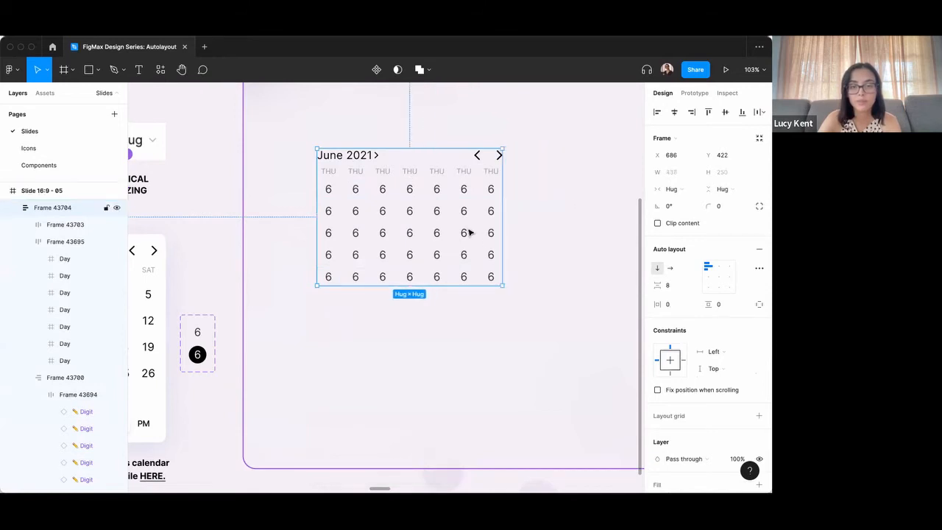
{"action": "left_click_drag", "start_coordinate": [507, 223], "coordinate": [596, 223]}
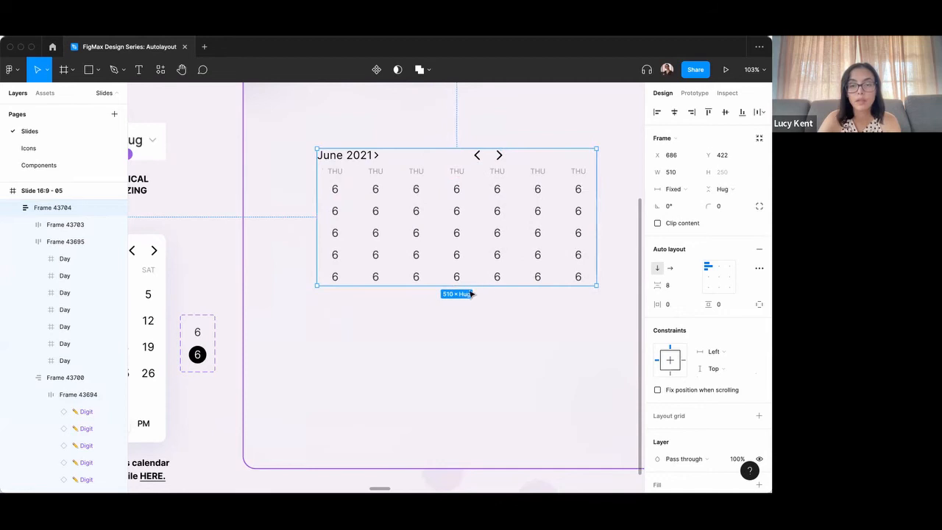
{"action": "left_click_drag", "start_coordinate": [472, 286], "coordinate": [474, 328]}
Set the digit grid frame to Fill container for vertical resizing within the calendar.
{"action": "left_click", "coordinate": [448, 257]}
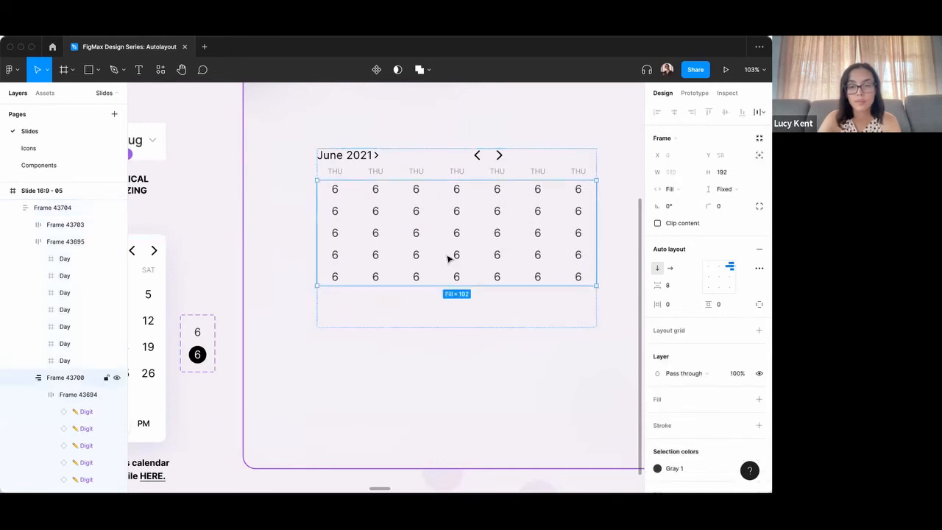
{"action": "left_click", "coordinate": [725, 189]}
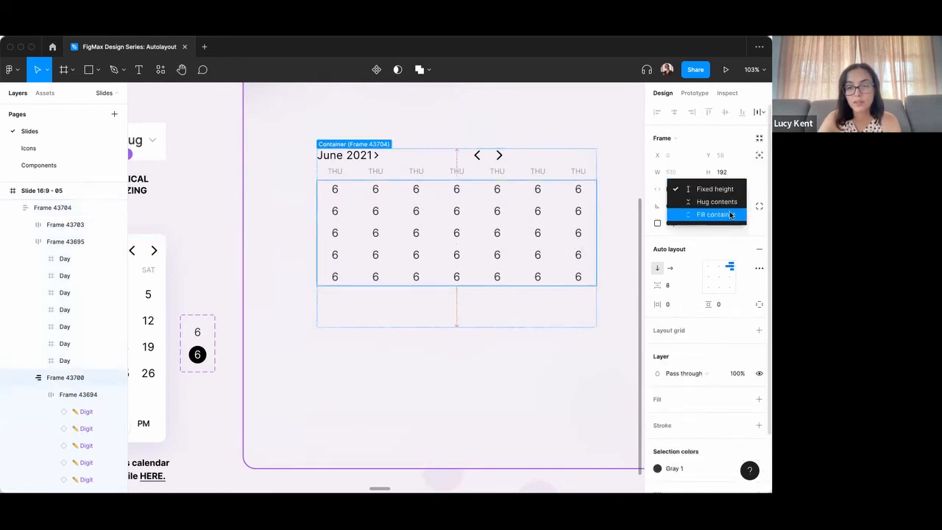
{"action": "left_click", "coordinate": [725, 213]}
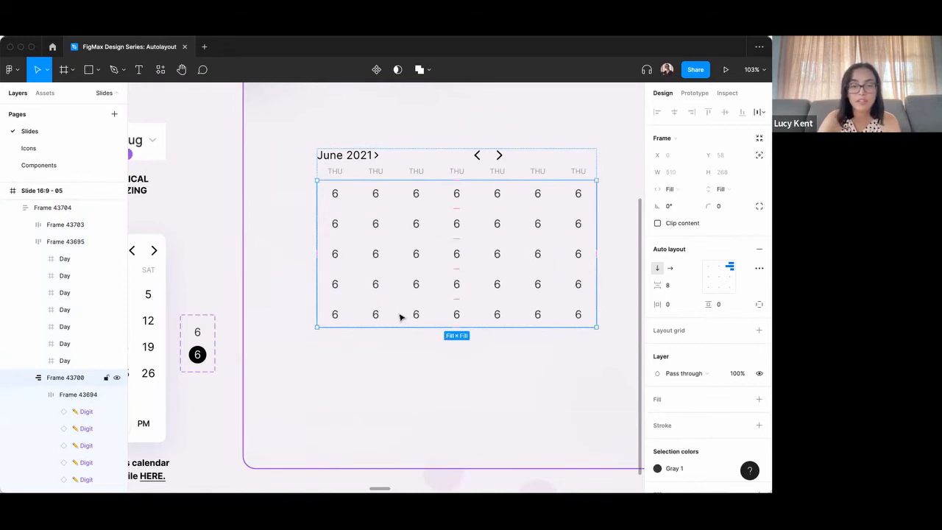
{"action": "left_click", "coordinate": [279, 183]}
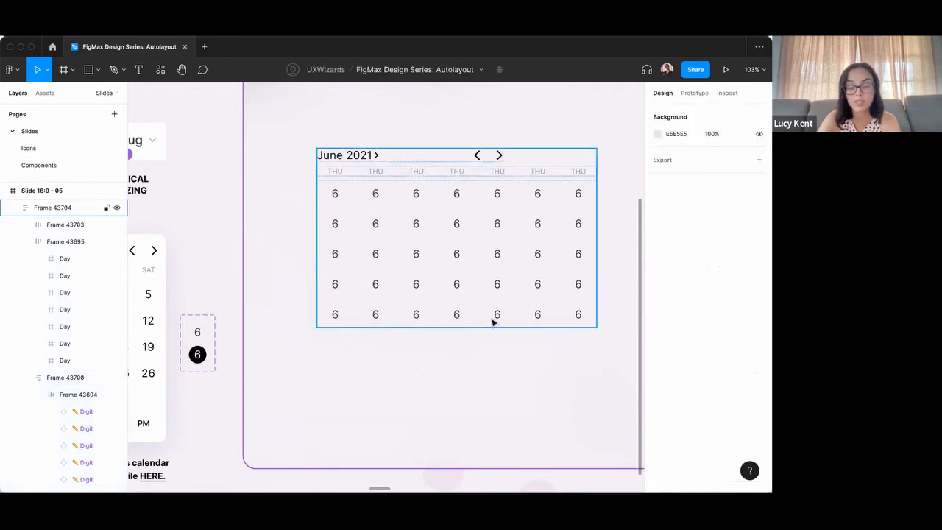
Set the June 2021 header row to Fill container for horizontal resizing.
{"action": "left_click", "coordinate": [491, 156]}
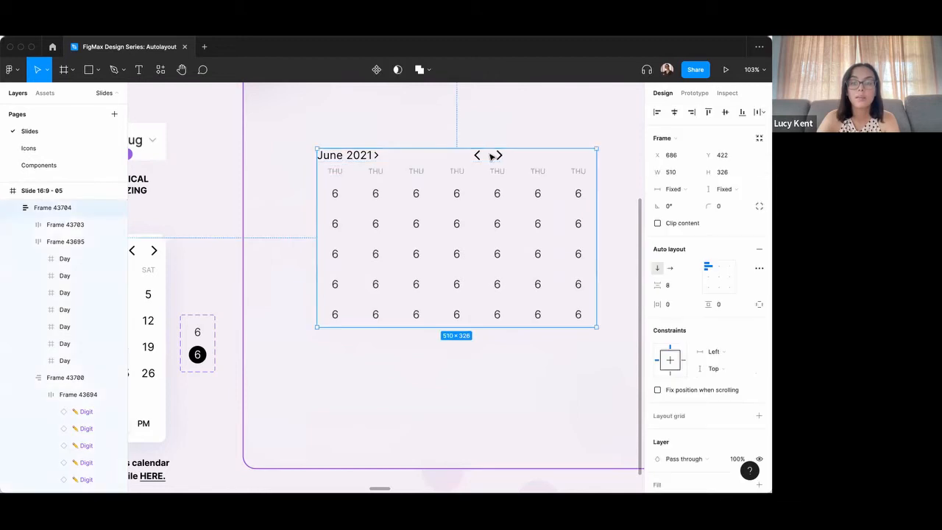
{"action": "left_click", "coordinate": [491, 157]}
{"action": "left_click", "coordinate": [687, 191]}
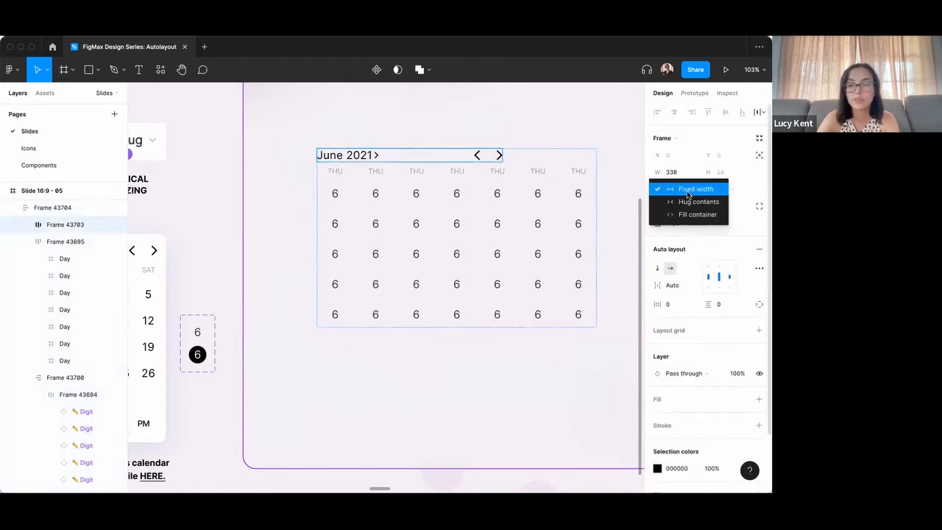
{"action": "left_click", "coordinate": [696, 215]}
{"action": "left_click", "coordinate": [492, 129]}
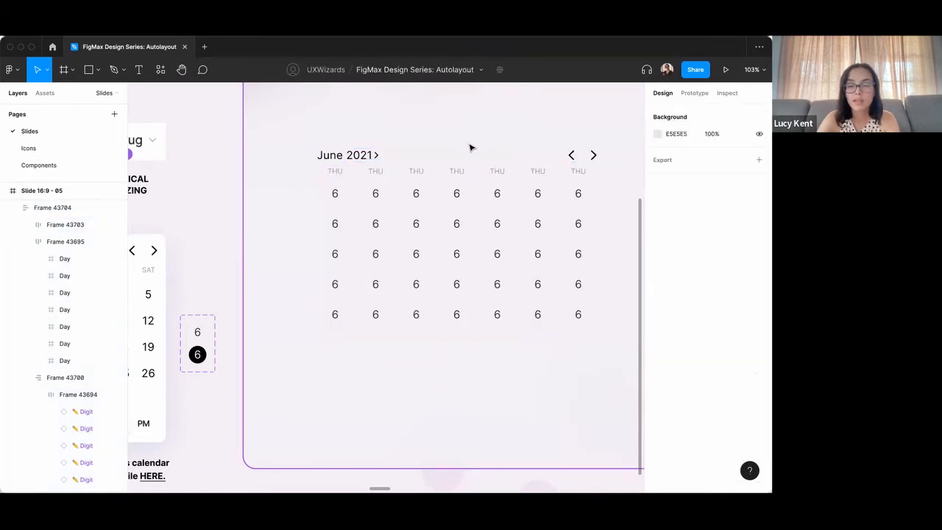
Resize the whole calendar frame to about 500 wide and 342 high.
{"action": "left_click", "coordinate": [404, 174]}
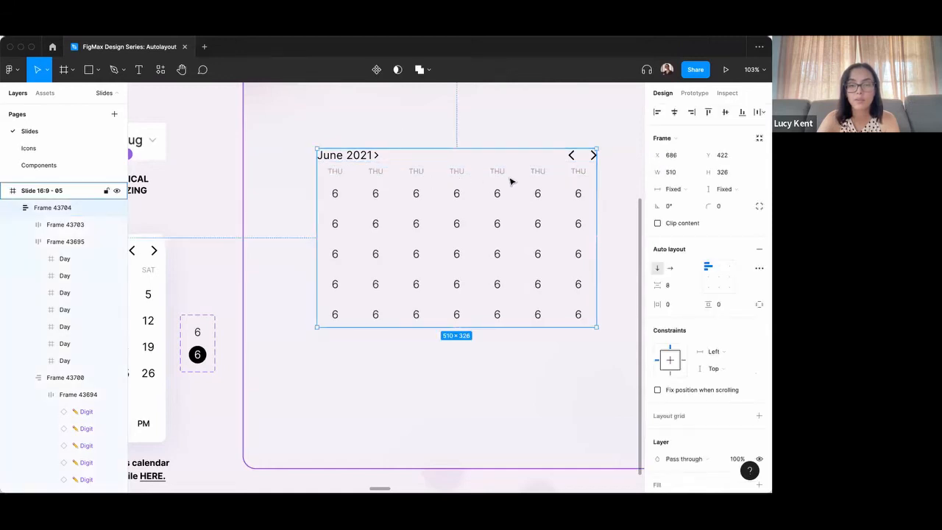
{"action": "scroll", "coordinate": [510, 181], "scroll_direction": "down", "scroll_amount": 3}
{"action": "mouse_move", "coordinate": [576, 255]}
{"action": "left_mouse_down"}
{"action": "mouse_move", "coordinate": [522, 254]}
{"action": "mouse_move", "coordinate": [571, 253]}
{"action": "left_mouse_up"}
{"action": "left_click_drag", "start_coordinate": [509, 290], "coordinate": [513, 298]}
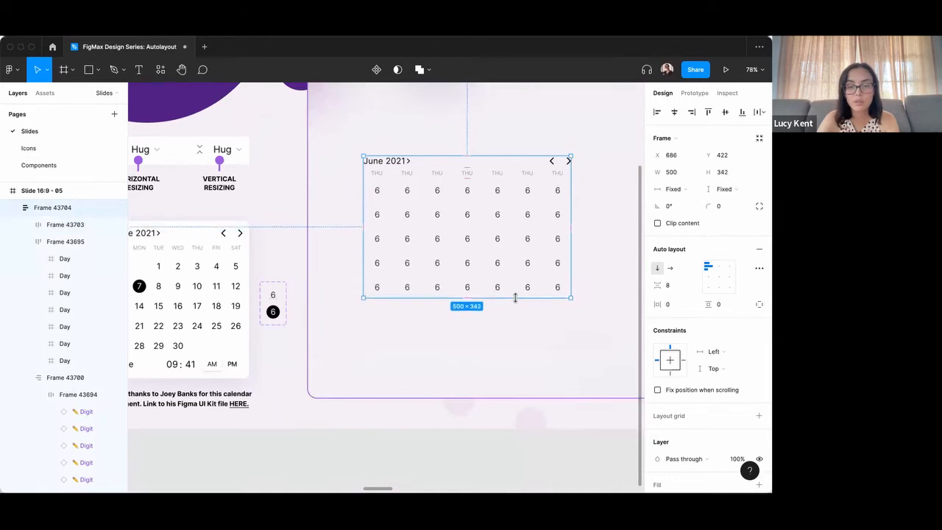
Turn on the Selected property for the fifth digit in the first row of the grid.
{"action": "left_click", "coordinate": [498, 192]}
{"action": "left_click", "coordinate": [498, 193]}
{"action": "left_click", "coordinate": [705, 266]}
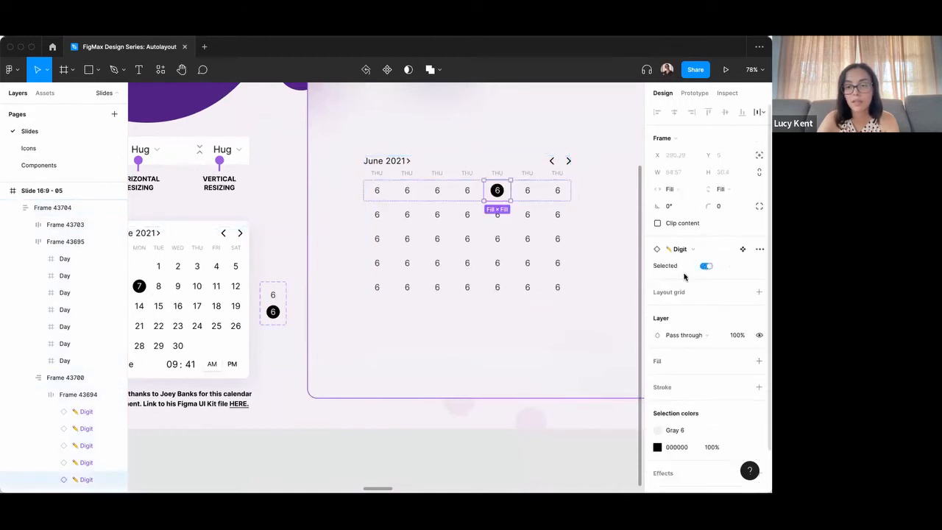
{"action": "left_click", "coordinate": [534, 309]}
Enlarge the whole calendar frame to about 555 wide and 414 high.
{"action": "left_click", "coordinate": [513, 280]}
{"action": "left_click_drag", "start_coordinate": [520, 298], "coordinate": [519, 329]}
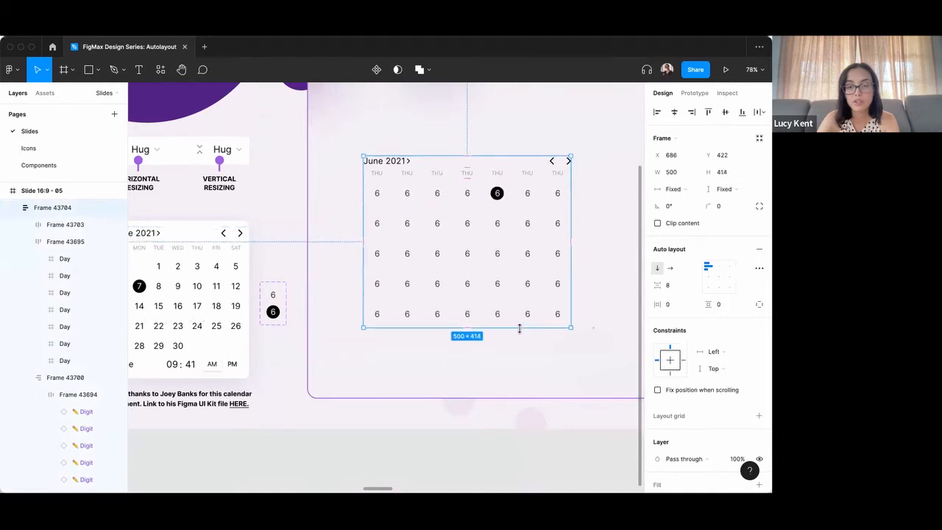
{"action": "left_click_drag", "start_coordinate": [570, 273], "coordinate": [593, 271]}
{"action": "left_click", "coordinate": [494, 341]}
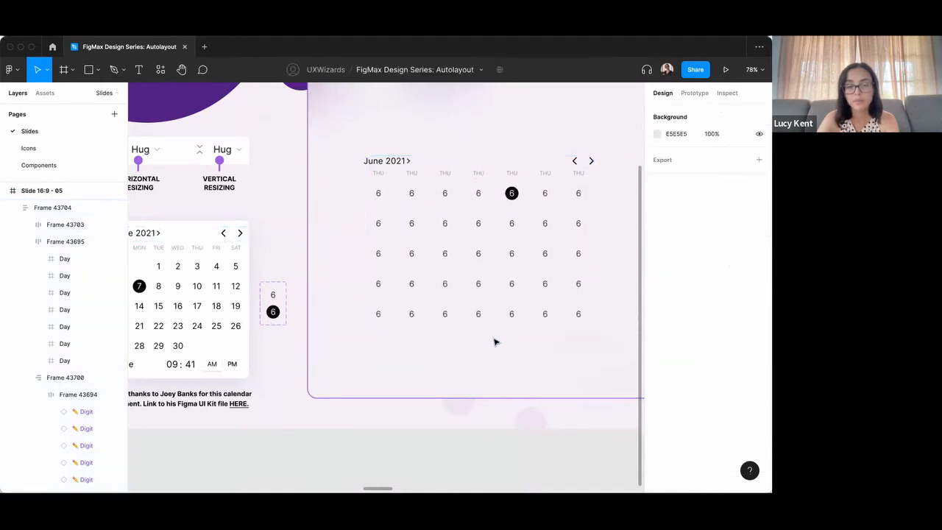
Add a white FFFFFF fill to the whole calendar frame.
{"action": "scroll", "coordinate": [487, 252], "scroll_direction": "up", "scroll_amount": 1}
{"action": "scroll", "coordinate": [486, 247], "scroll_direction": "down", "scroll_amount": 2}
{"action": "left_click", "coordinate": [471, 237]}
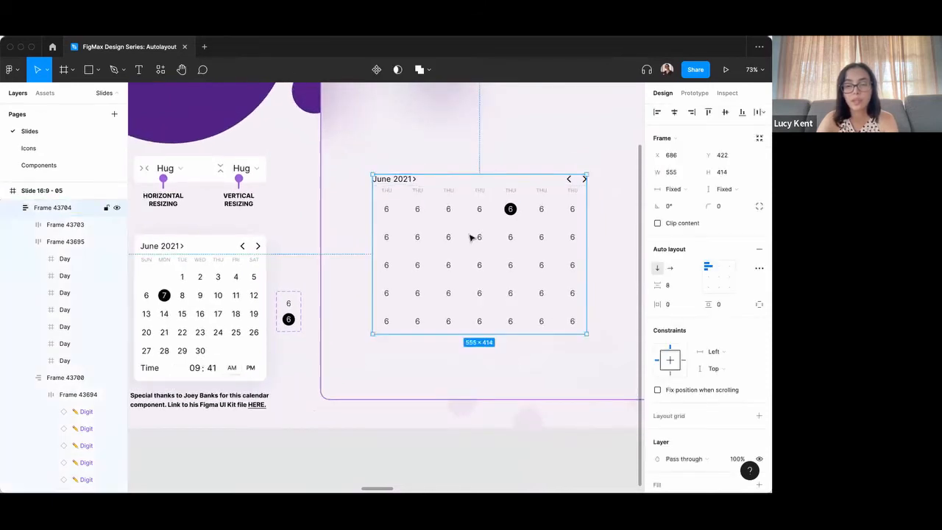
{"action": "scroll", "coordinate": [472, 235], "scroll_direction": "down", "scroll_amount": 1}
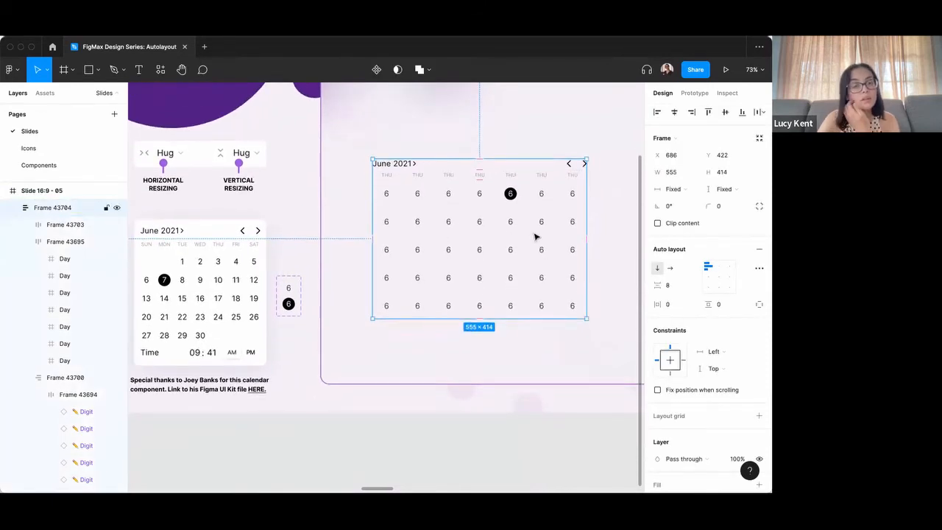
{"action": "scroll", "coordinate": [694, 298], "scroll_direction": "down", "scroll_amount": 3}
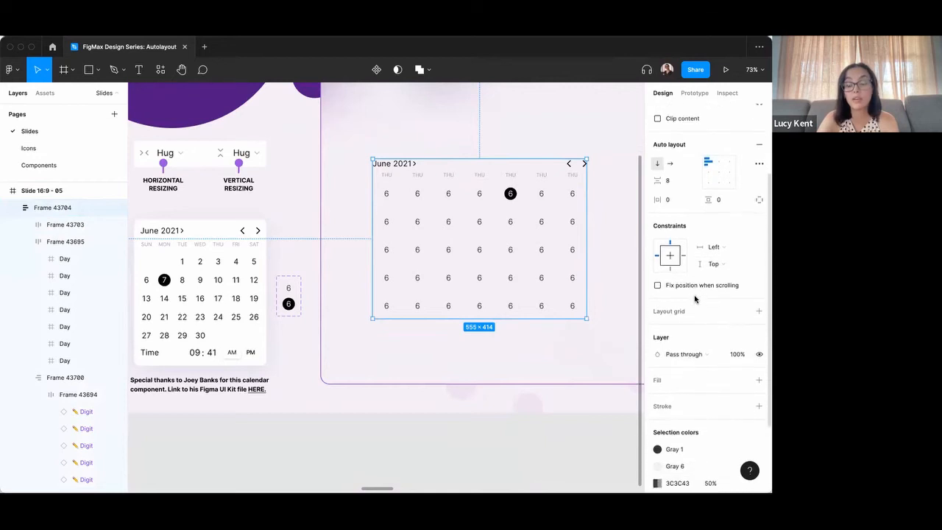
{"action": "scroll", "coordinate": [691, 302], "scroll_direction": "down", "scroll_amount": 2}
{"action": "left_click", "coordinate": [759, 305]}
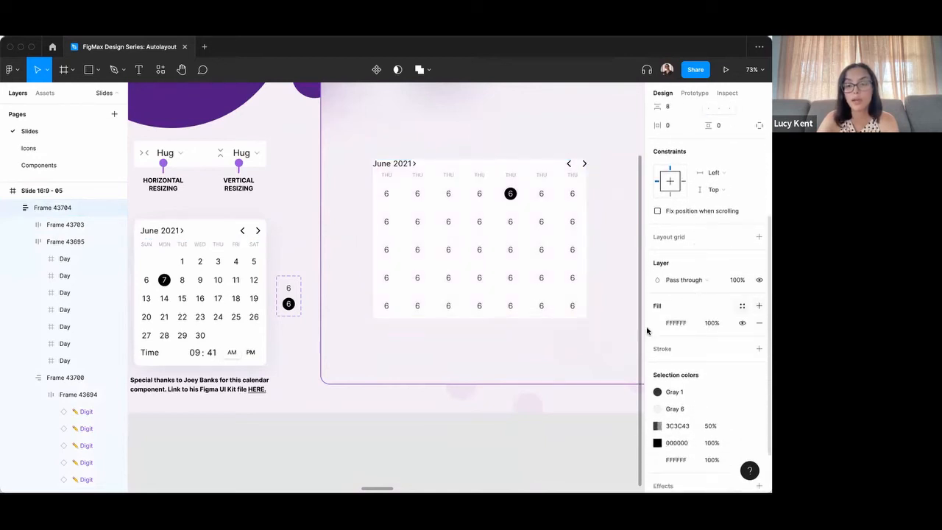
Set the padding on all sides of the calendar frame to 16 at once.
{"action": "scroll", "coordinate": [688, 312], "scroll_direction": "up", "scroll_amount": 5}
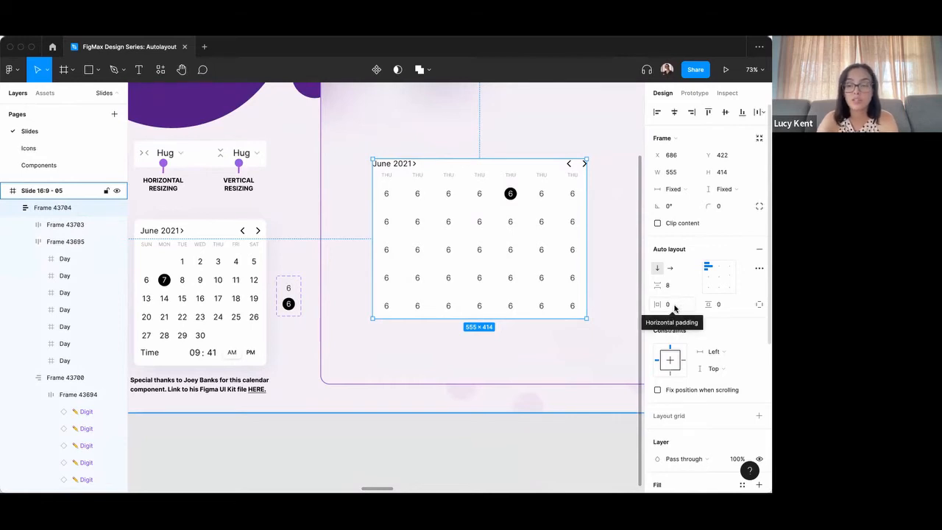
{"action": "left_click", "coordinate": [674, 305]}
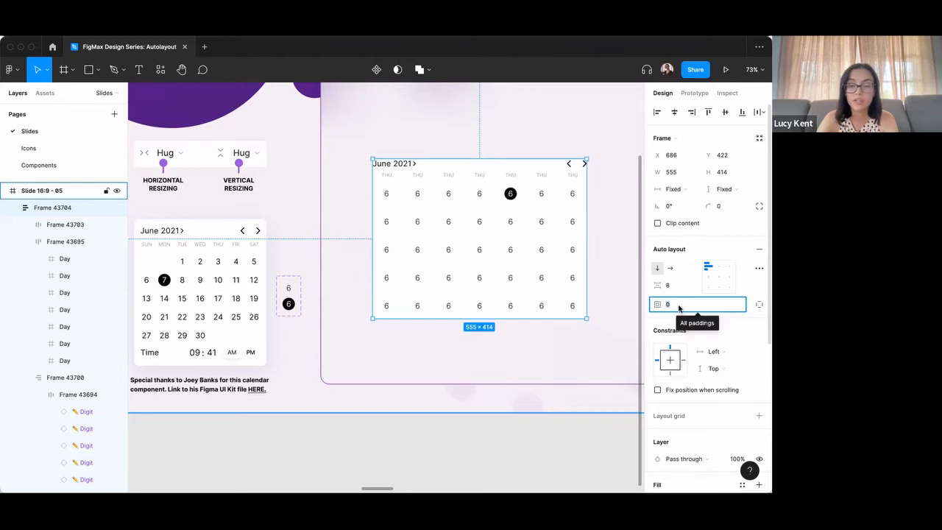
{"action": "type", "text": "16"}
{"action": "key", "text": "Return"}
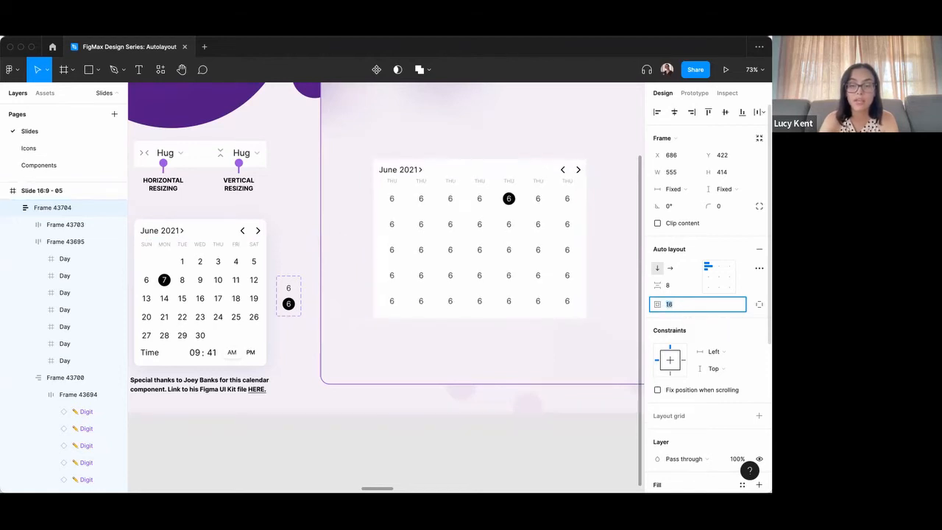
{"action": "left_click", "coordinate": [604, 296]}
Set the calendar frame's corner radius to 16.
{"action": "left_click", "coordinate": [576, 268]}
{"action": "left_click", "coordinate": [721, 207]}
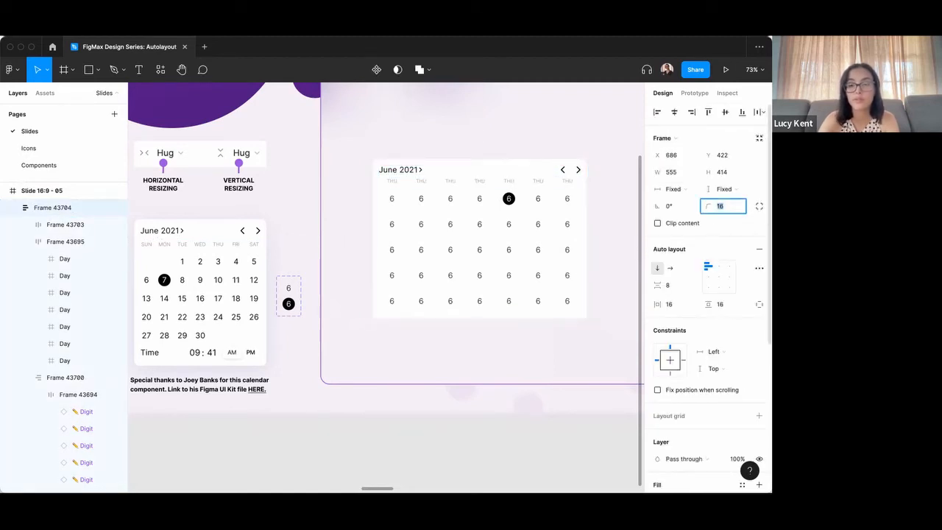
{"action": "left_click", "coordinate": [576, 364]}
Test the calendar's responsiveness by enlarging its frame to about 1183 × 597 and shrinking it to about 539 × 360.
{"action": "scroll", "coordinate": [540, 328], "scroll_direction": "down", "scroll_amount": 2}
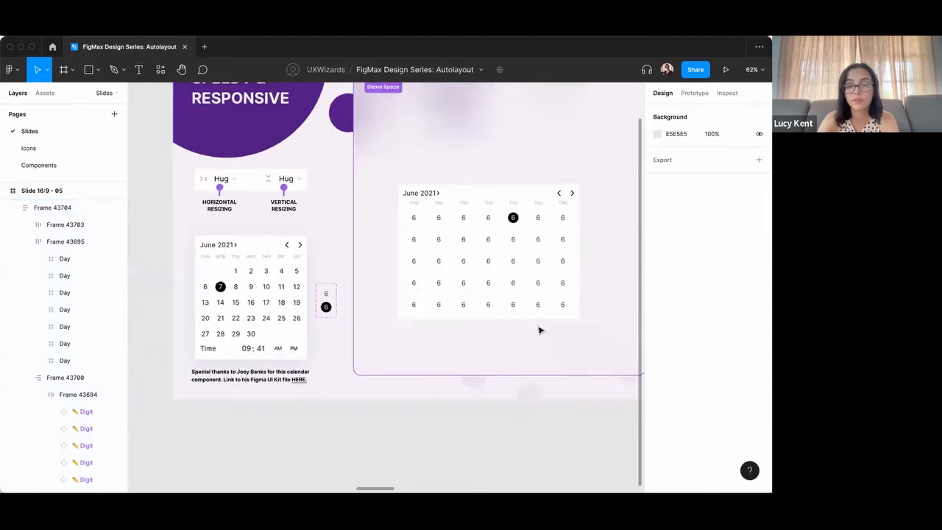
{"action": "scroll", "coordinate": [540, 330], "scroll_direction": "right", "scroll_amount": 2}
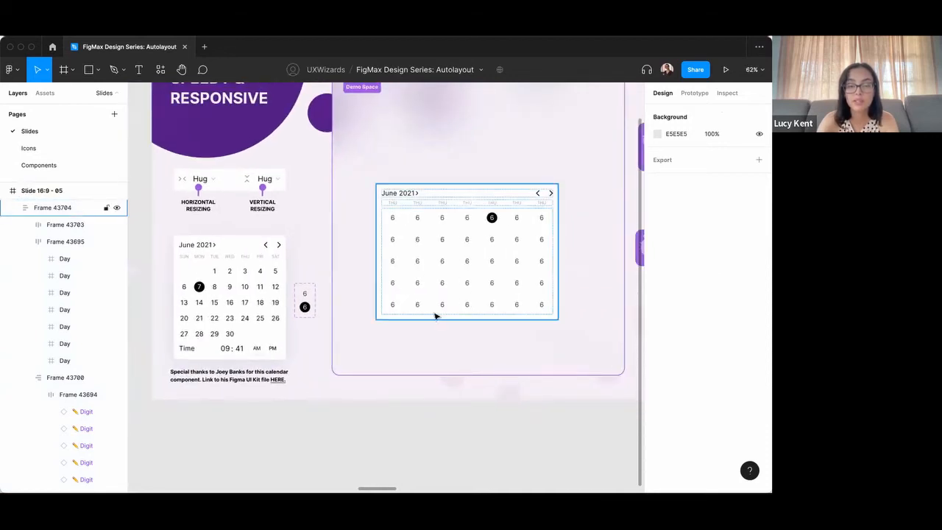
{"action": "scroll", "coordinate": [518, 295], "scroll_direction": "down", "scroll_amount": 3}
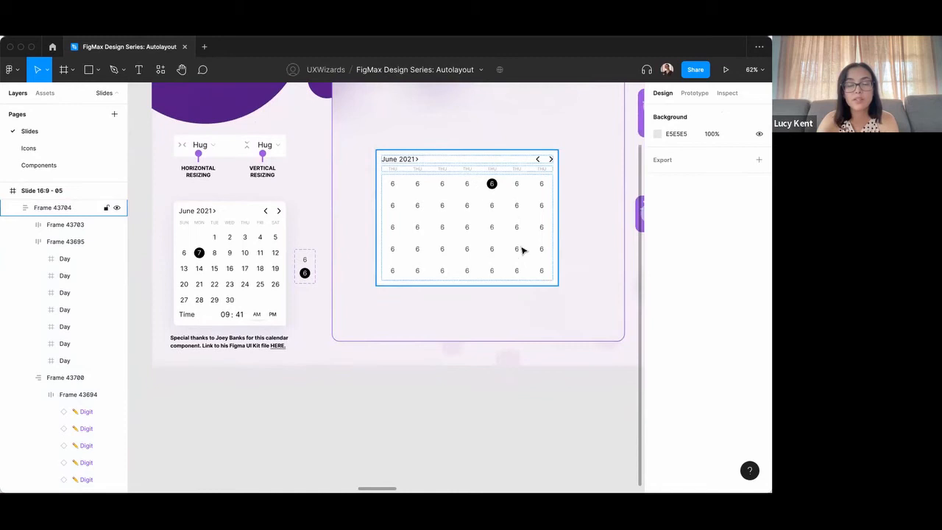
{"action": "left_click", "coordinate": [545, 206]}
{"action": "left_click_drag", "start_coordinate": [554, 213], "coordinate": [587, 214]}
{"action": "left_click_drag", "start_coordinate": [428, 283], "coordinate": [434, 345]}
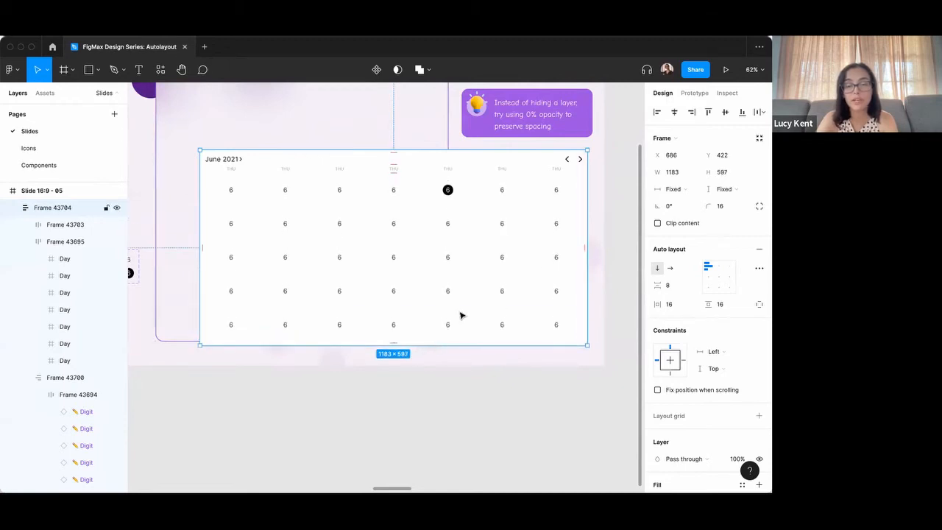
{"action": "left_click_drag", "start_coordinate": [586, 217], "coordinate": [376, 217]}
{"action": "left_click_drag", "start_coordinate": [308, 345], "coordinate": [315, 267]}
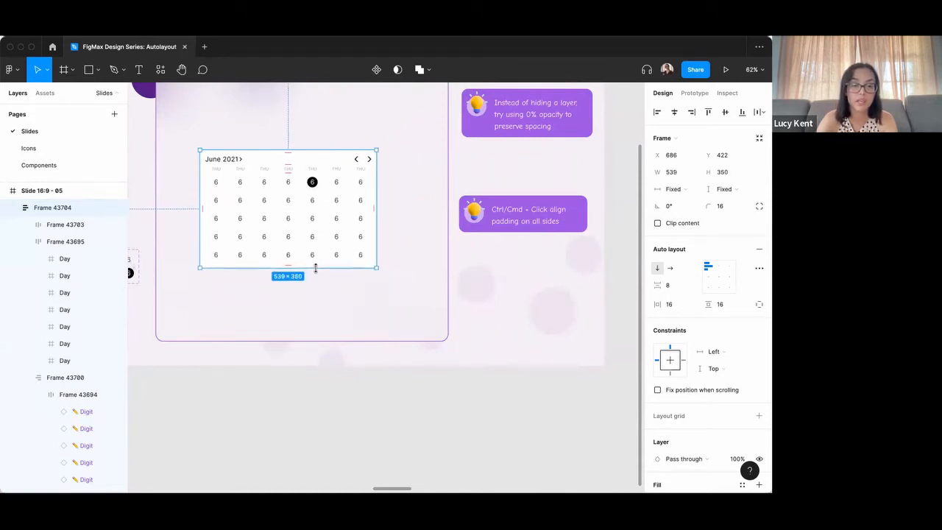
Enlarge the calendar frame to about 773 × 486 and shrink it to about 491 × 394.
{"action": "scroll", "coordinate": [348, 293], "scroll_direction": "left", "scroll_amount": 5}
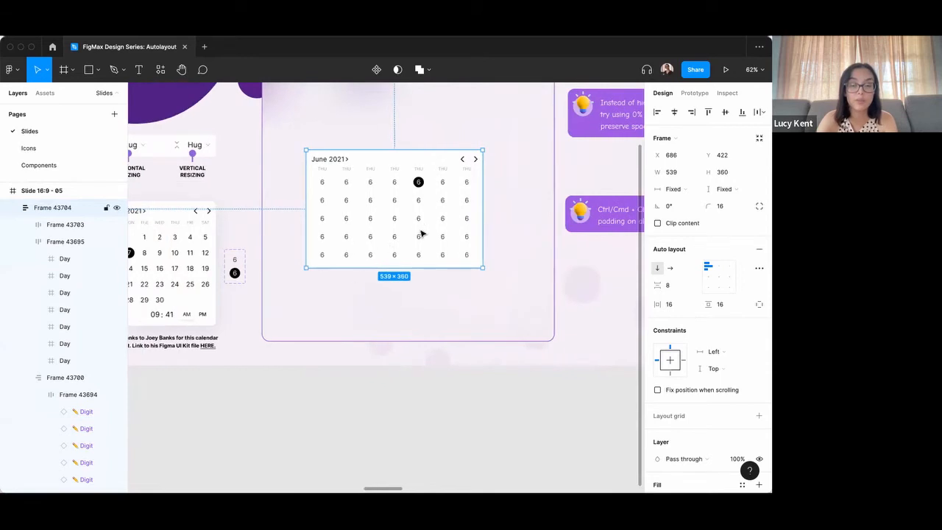
{"action": "left_click_drag", "start_coordinate": [483, 223], "coordinate": [559, 222]}
{"action": "left_click_drag", "start_coordinate": [516, 265], "coordinate": [518, 309]}
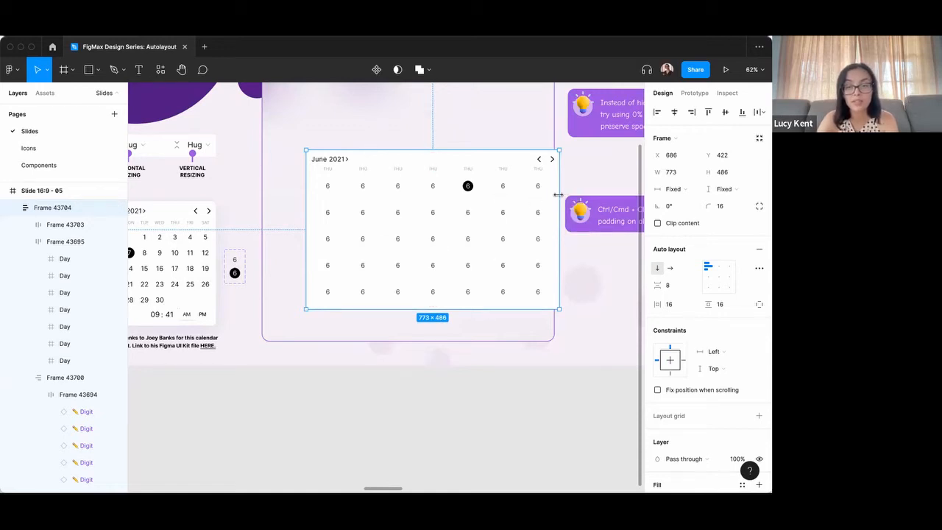
{"action": "left_click_drag", "start_coordinate": [560, 196], "coordinate": [467, 196]}
{"action": "left_click_drag", "start_coordinate": [426, 309], "coordinate": [430, 279]}
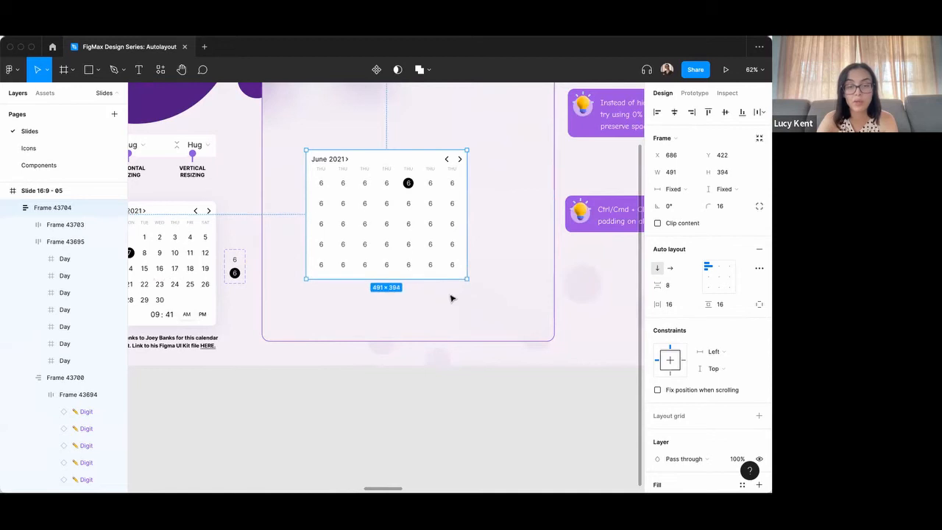
{"action": "left_click", "coordinate": [449, 296]}
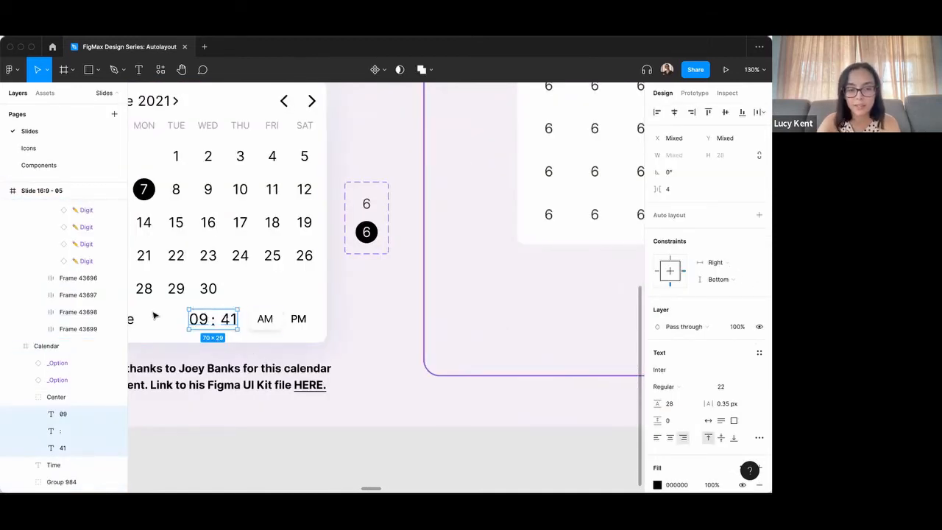
Wrap the 09, colon and 41 time texts in an auto layout frame, undoing and redoing it once for comparison.
{"action": "key", "text": "shift+a"}
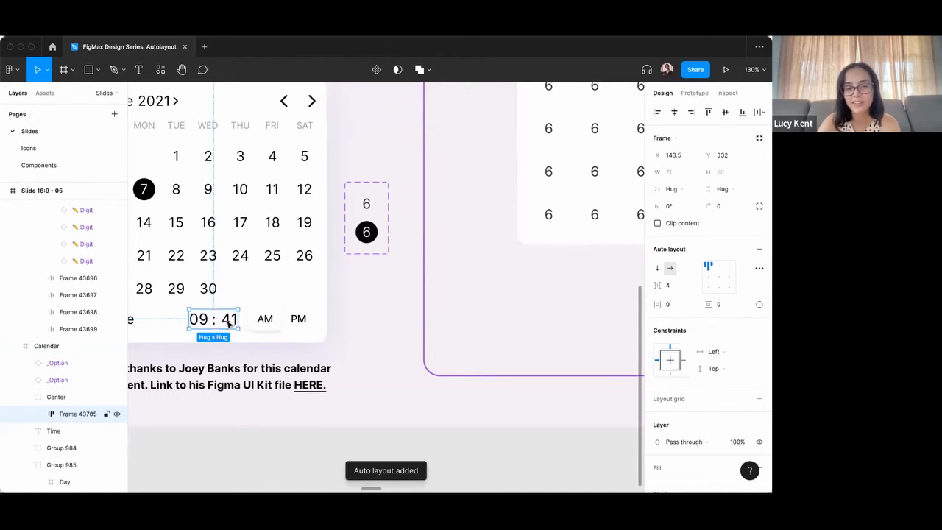
{"action": "key", "text": "super+z"}
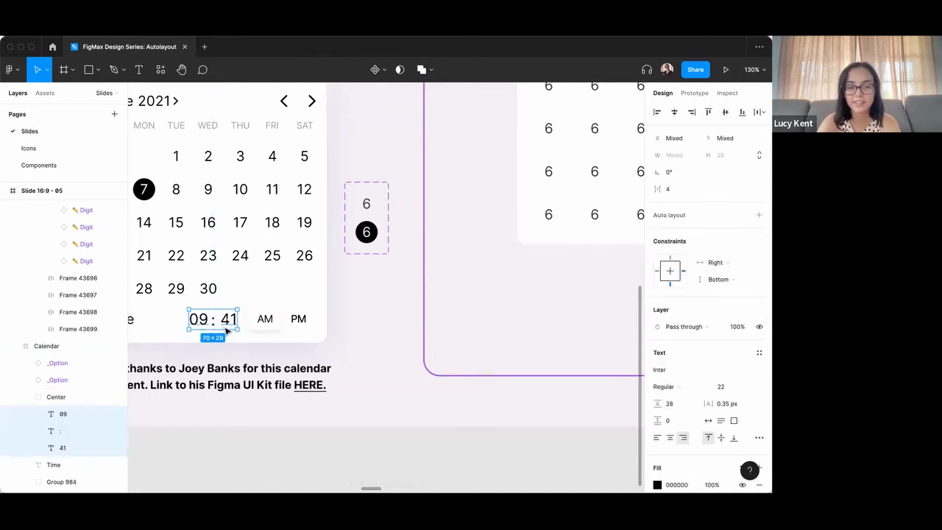
{"action": "key", "text": "super+shift+z"}
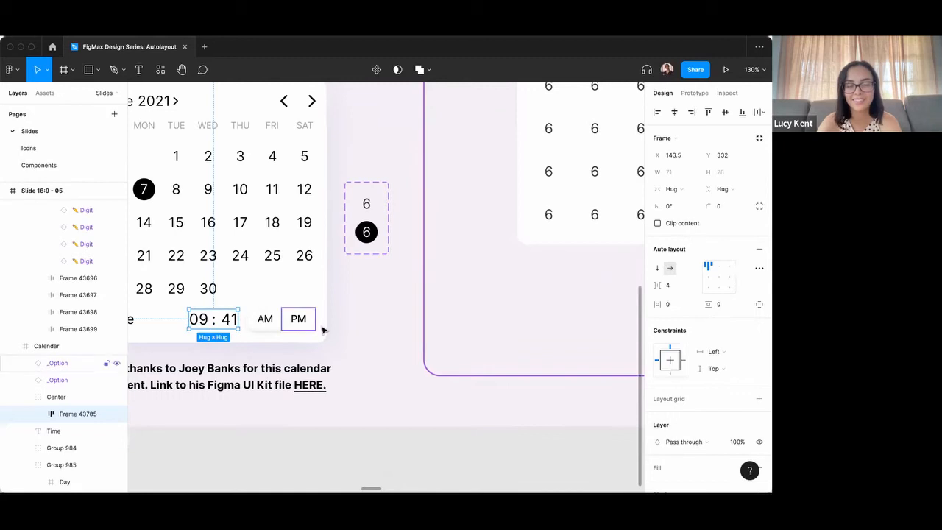
{"action": "left_click", "coordinate": [356, 330]}
Go to the Flexible Components slide and try to shift the knob of the standard component slider.
{"action": "scroll", "coordinate": [426, 344], "scroll_direction": "down", "scroll_amount": 5}
{"action": "scroll", "coordinate": [427, 344], "scroll_direction": "up", "scroll_amount": 1}
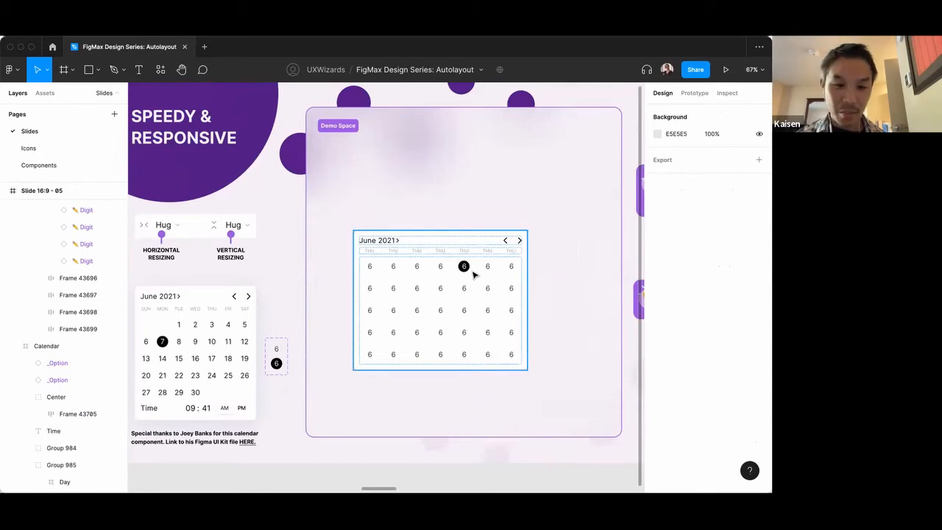
{"action": "scroll", "coordinate": [472, 274], "scroll_direction": "up", "scroll_amount": 10}
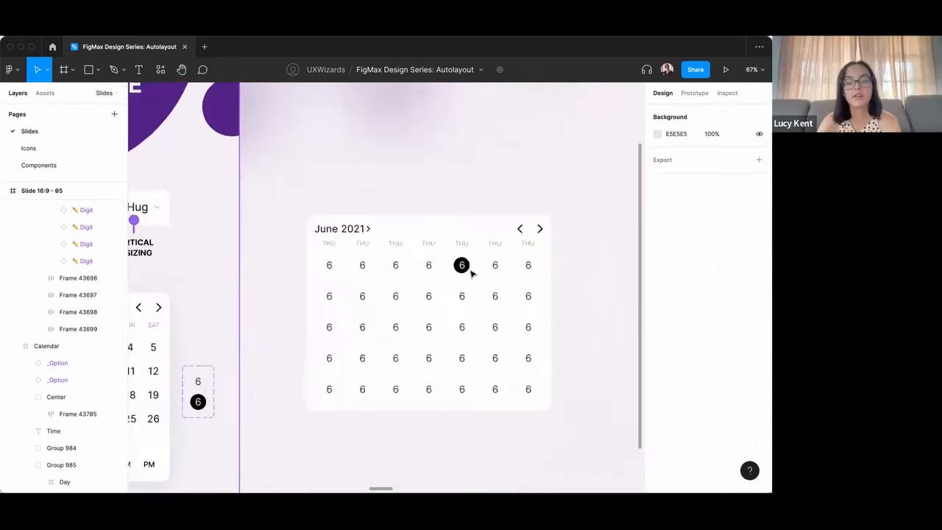
{"action": "scroll", "coordinate": [471, 273], "scroll_direction": "down", "scroll_amount": 5}
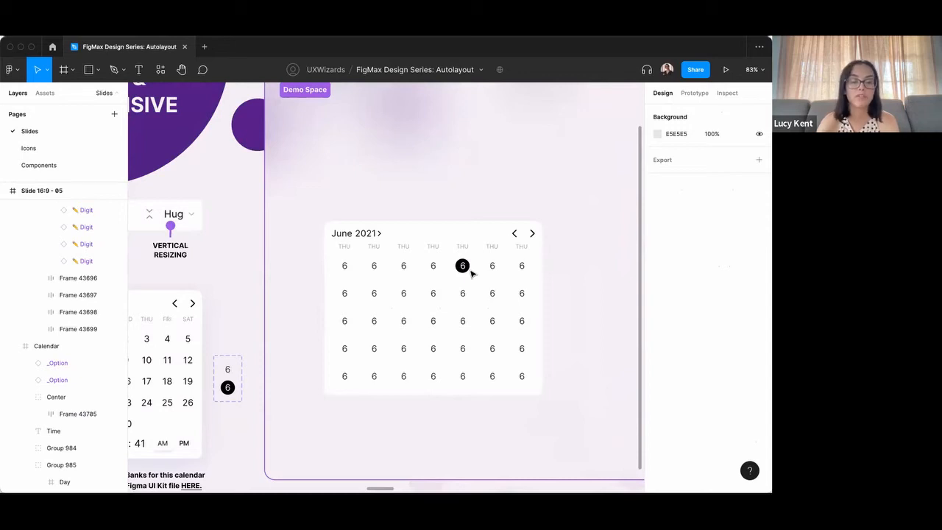
{"action": "key", "text": "n"}
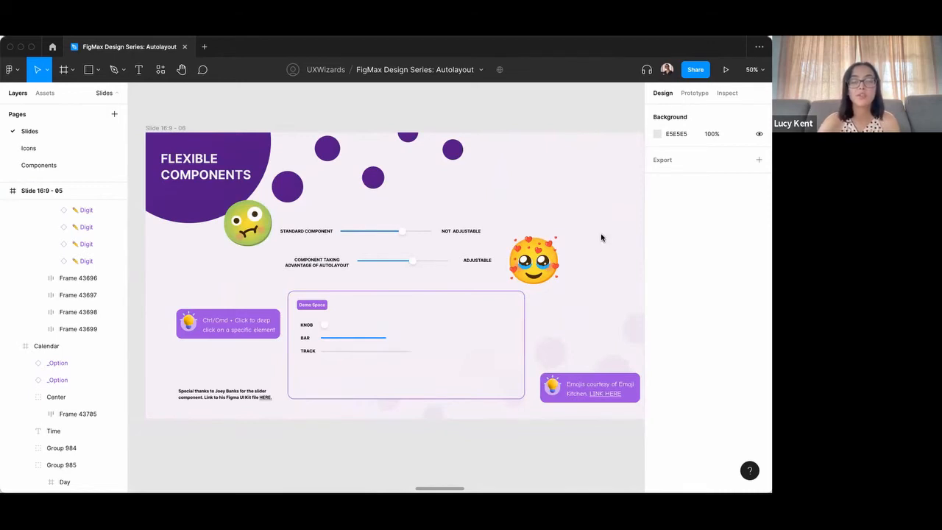
{"action": "left_click", "coordinate": [386, 239]}
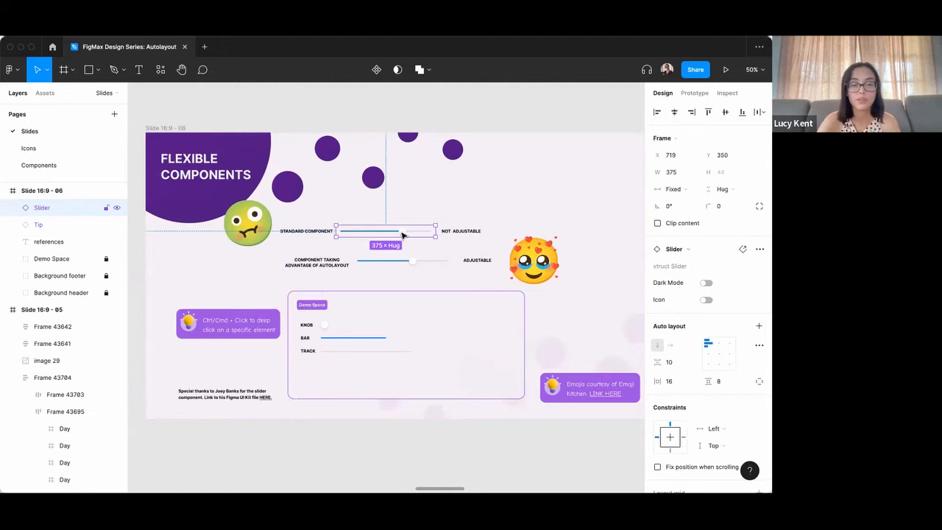
{"action": "left_click_drag", "start_coordinate": [402, 235], "coordinate": [401, 230]}
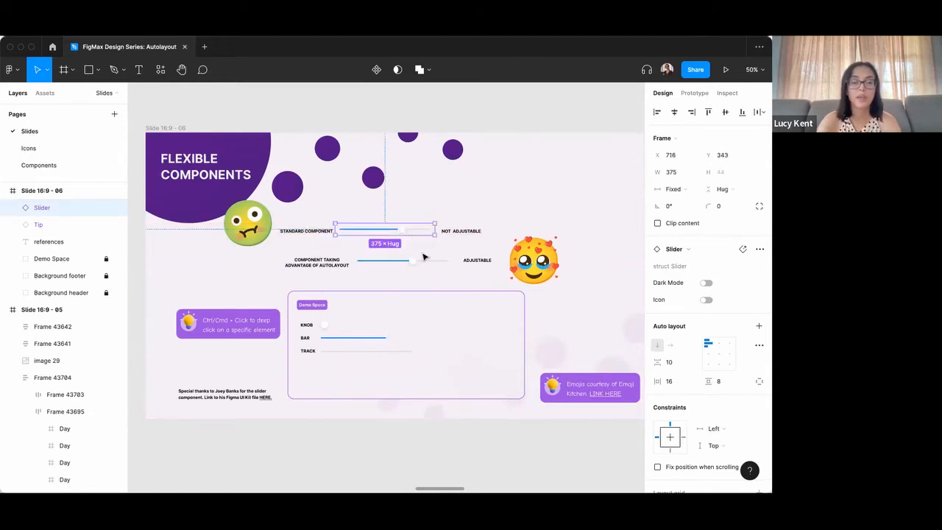
Move the knob of the adjustable slider by varying the slider's right padding up and down, ending at 176.
{"action": "scroll", "coordinate": [423, 256], "scroll_direction": "down", "scroll_amount": 1}
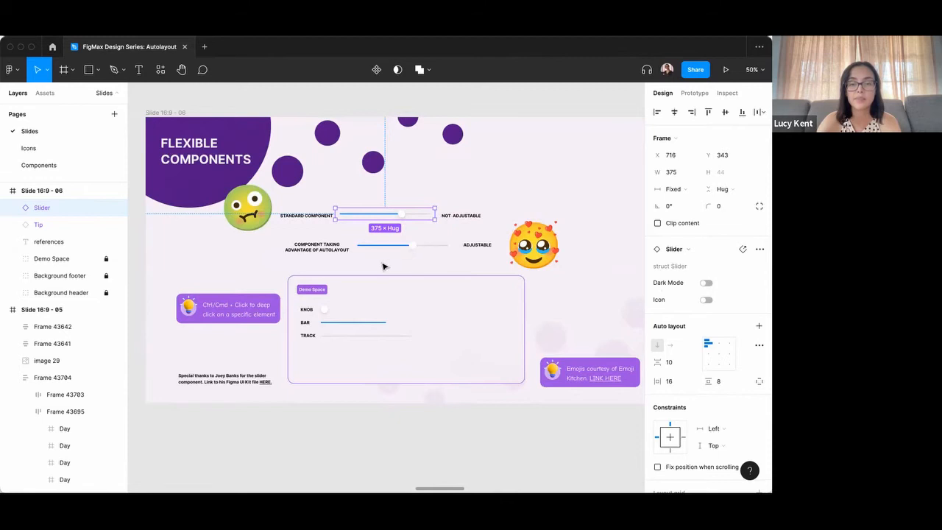
{"action": "scroll", "coordinate": [421, 255], "scroll_direction": "up", "scroll_amount": 3}
{"action": "left_click", "coordinate": [431, 243]}
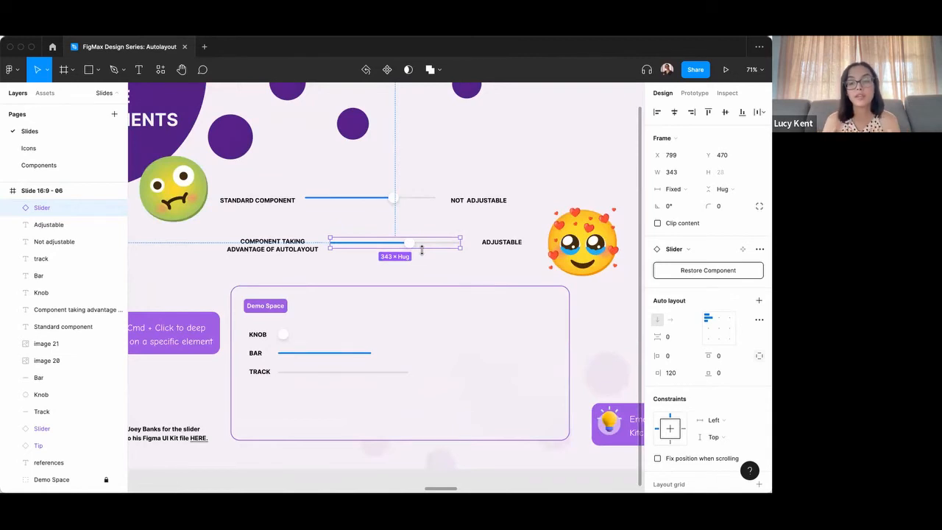
{"action": "left_click", "coordinate": [678, 376]}
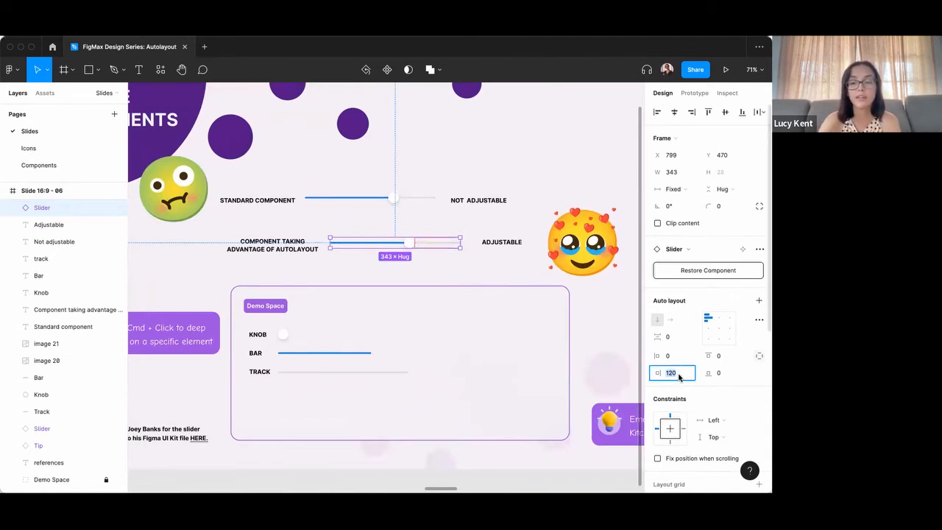
{"action": "key", "text": "shift+Up"}
{"action": "key", "text": "shift+Up"}
{"action": "key", "text": "shift+Up"}
{"action": "key", "text": "shift+Up"}
{"action": "key", "text": "shift+Up"}
{"action": "key", "text": "shift+Up"}
{"action": "key", "text": "shift+Up"}
{"action": "key", "text": "shift+Down"}
{"action": "key", "text": "shift+Down"}
{"action": "key", "text": "shift+Down"}
{"action": "key", "text": "shift+Down"}
{"action": "key", "text": "shift+Down"}
{"action": "key", "text": "shift+Down"}
{"action": "key", "text": "shift+Down"}
{"action": "key", "text": "shift+Down"}
{"action": "key", "text": "shift+Down"}
{"action": "key", "text": "shift+Down"}
{"action": "key", "text": "shift+Up"}
{"action": "key", "text": "shift+Up"}
{"action": "key", "text": "shift+Up"}
{"action": "key", "text": "shift+Up"}
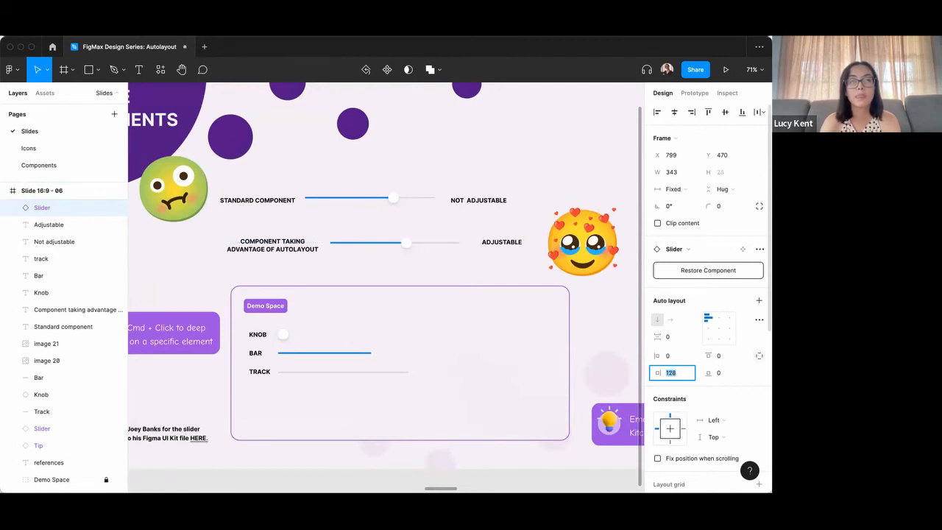
{"action": "key", "text": "shift+Up"}
{"action": "key", "text": "shift+Up"}
{"action": "key", "text": "shift+Up"}
{"action": "key", "text": "shift+Up"}
{"action": "key", "text": "shift+Up"}
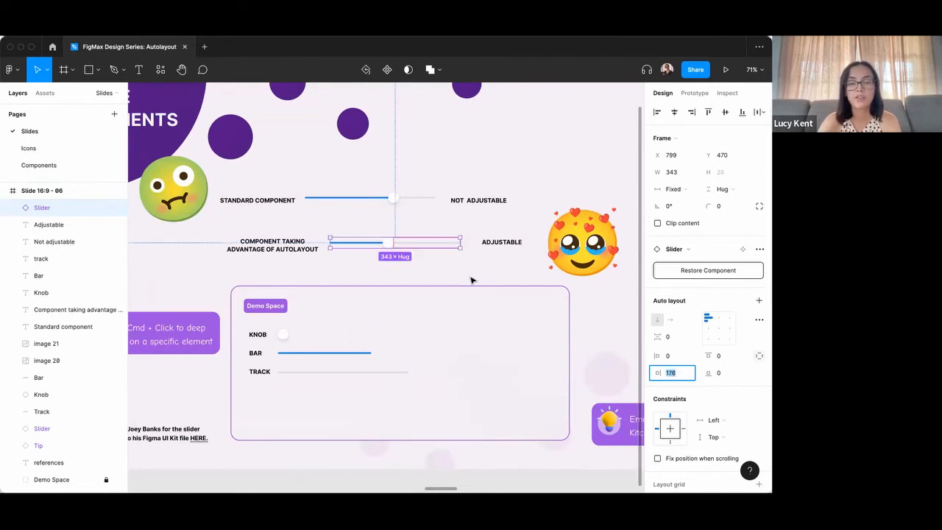
{"action": "left_click", "coordinate": [406, 225]}
Combine the knob and the blue bar in the Demo Space into an auto layout frame with 0 spacing between items.
{"action": "scroll", "coordinate": [419, 228], "scroll_direction": "down", "scroll_amount": 1}
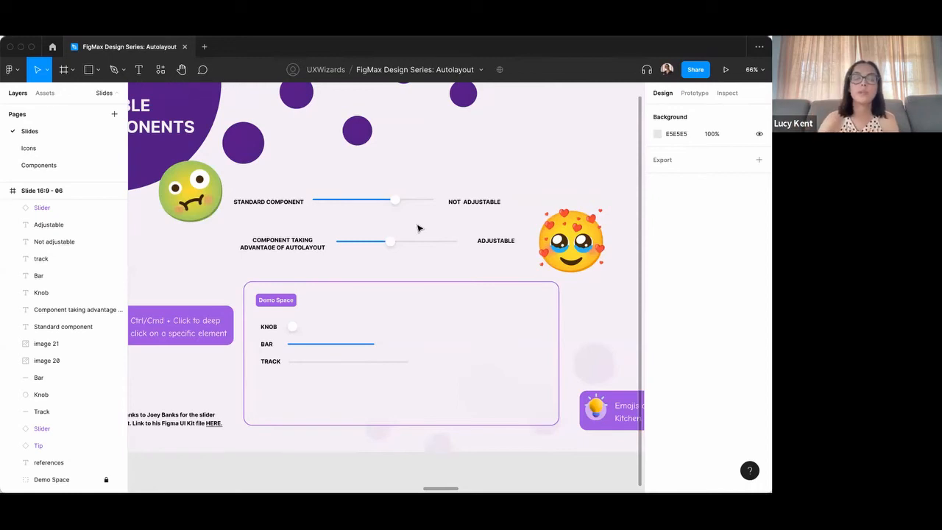
{"action": "scroll", "coordinate": [399, 233], "scroll_direction": "down", "scroll_amount": 2}
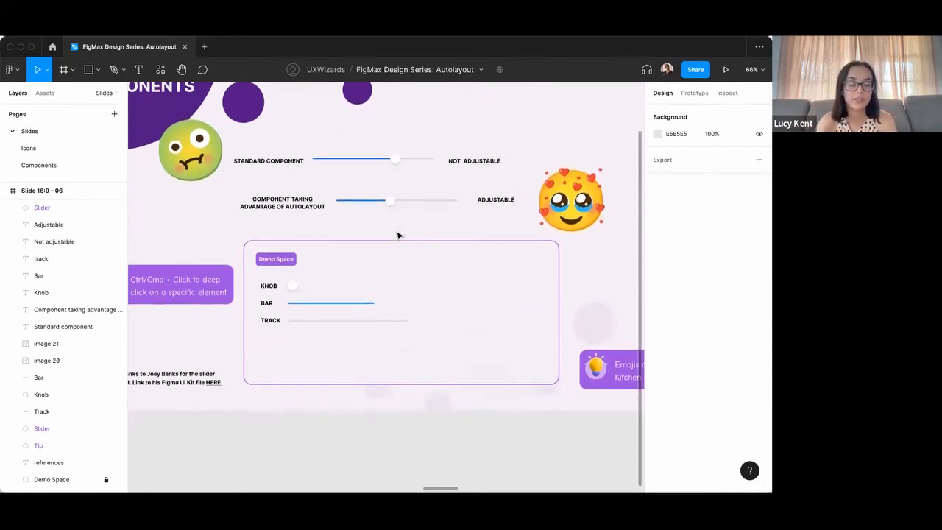
{"action": "scroll", "coordinate": [284, 280], "scroll_direction": "up", "scroll_amount": 5}
{"action": "scroll", "coordinate": [284, 282], "scroll_direction": "up", "scroll_amount": 2}
{"action": "left_click", "coordinate": [303, 264]}
{"action": "left_click", "coordinate": [336, 300], "text": "shift"}
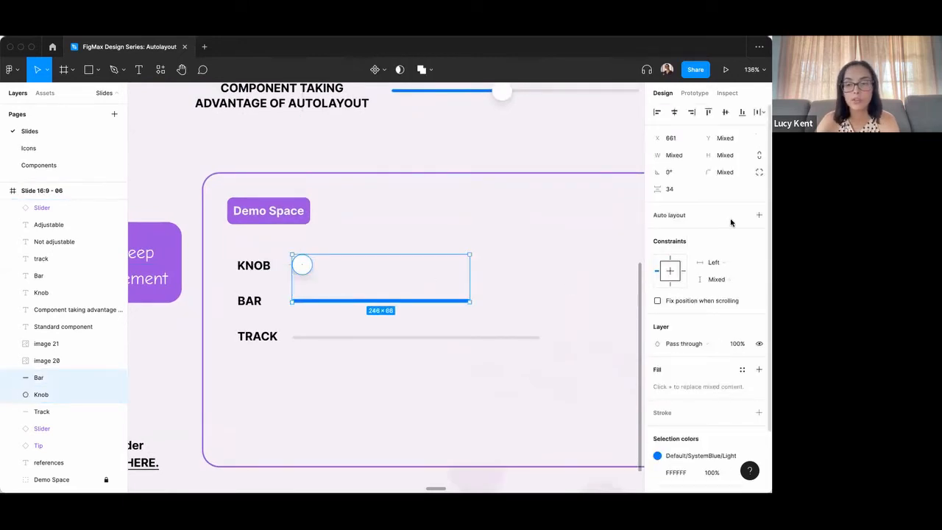
{"action": "key", "text": "shift+a"}
{"action": "left_click", "coordinate": [681, 287]}
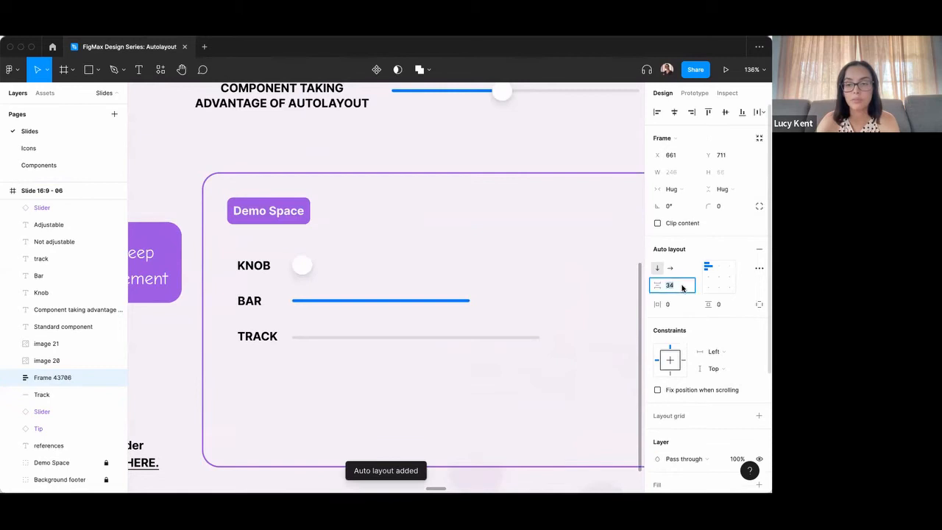
{"action": "type", "text": "0"}
{"action": "key", "text": "Return"}
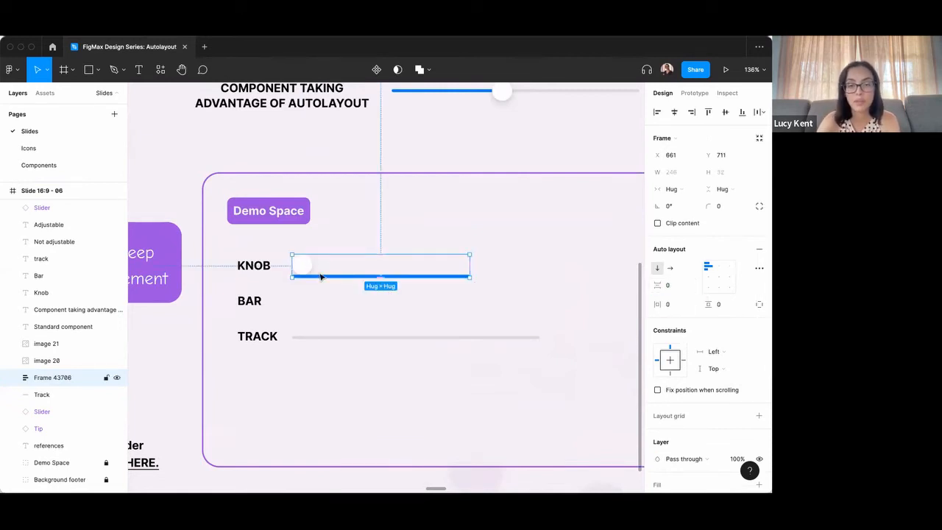
Make the knob-and-bar frame horizontal, align its contents left and vertically centred, and reorder the knob after the bar.
{"action": "left_click", "coordinate": [670, 267]}
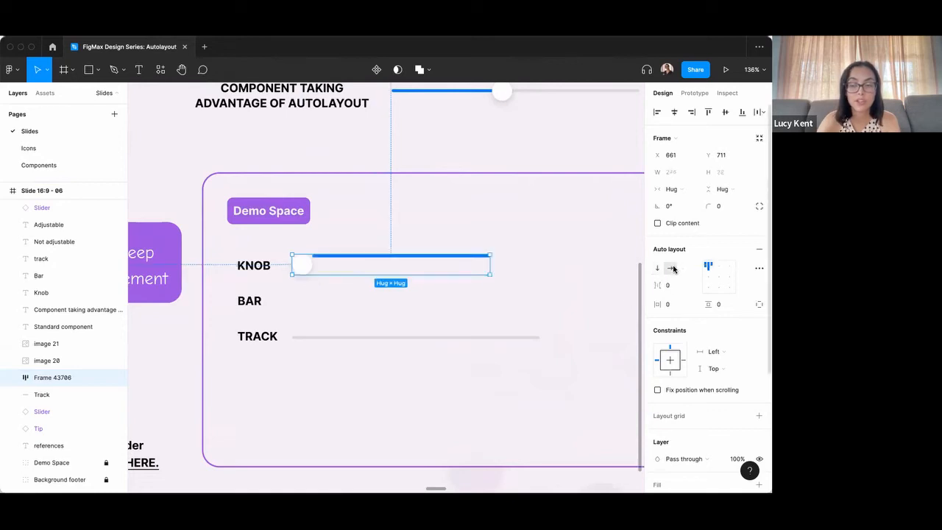
{"action": "left_click", "coordinate": [709, 278]}
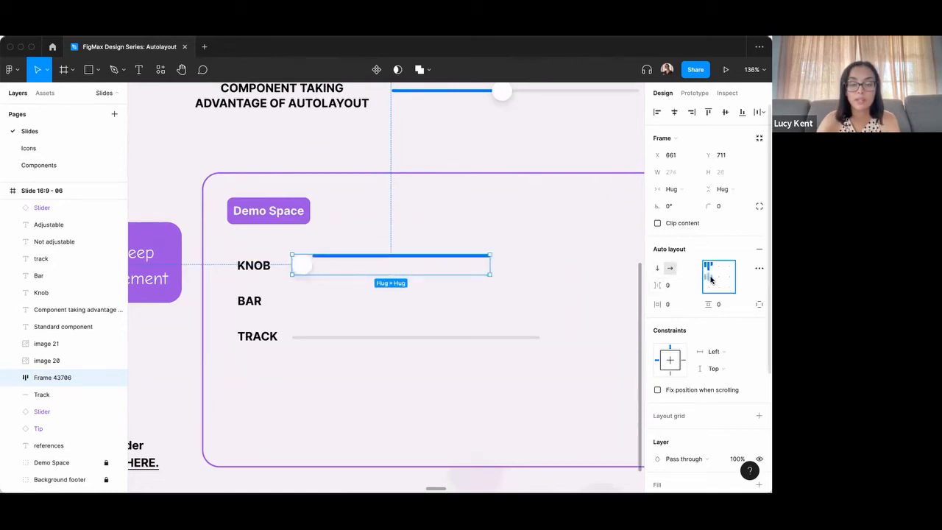
{"action": "double_click", "coordinate": [306, 264]}
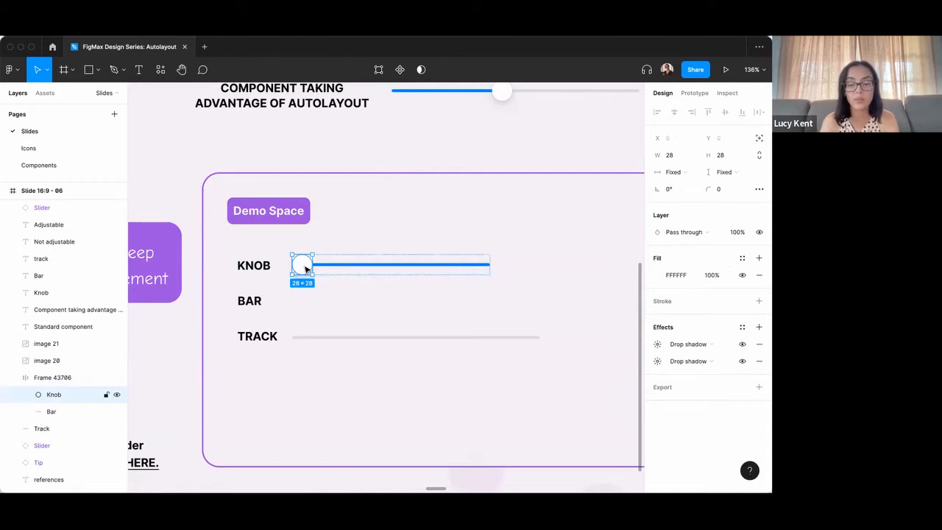
{"action": "key", "text": "Right"}
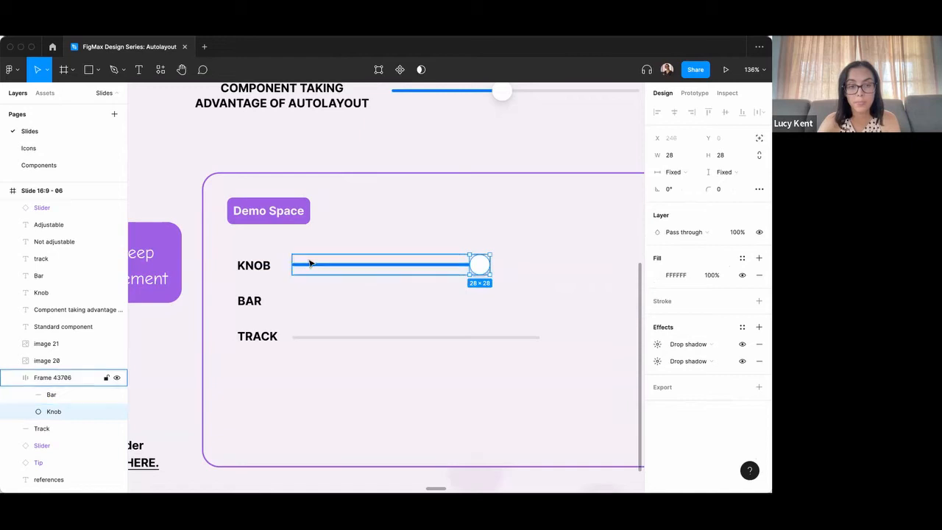
Set the spacing between the bar and the knob to -8 so they overlap.
{"action": "left_click", "coordinate": [311, 261]}
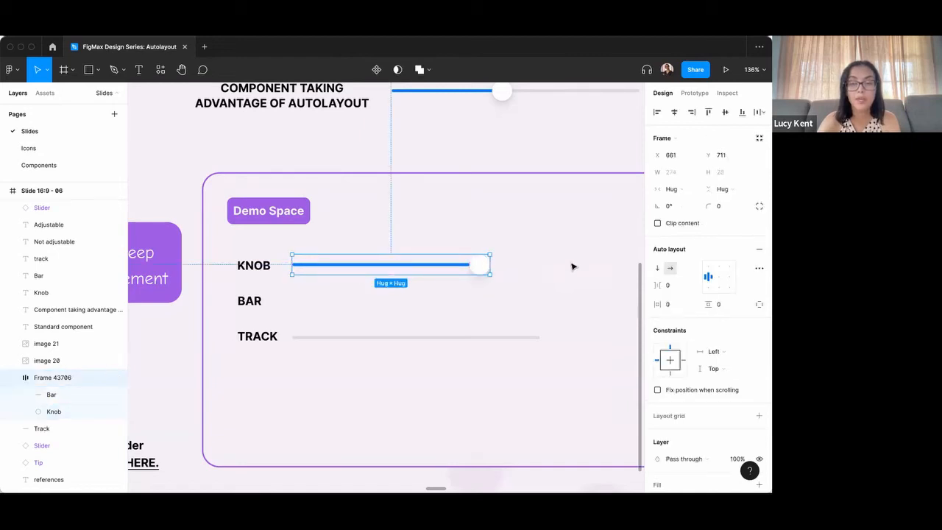
{"action": "left_click", "coordinate": [679, 291]}
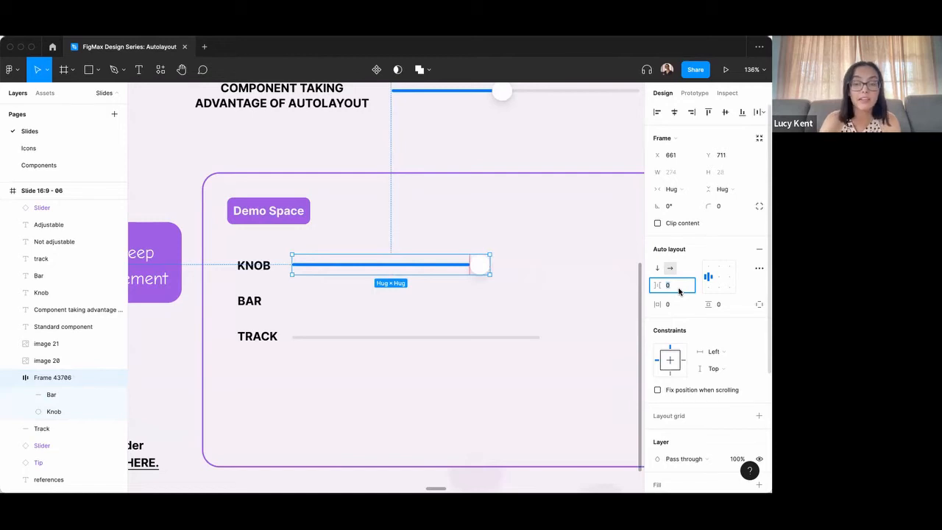
{"action": "type", "text": "-8"}
{"action": "key", "text": "Return"}
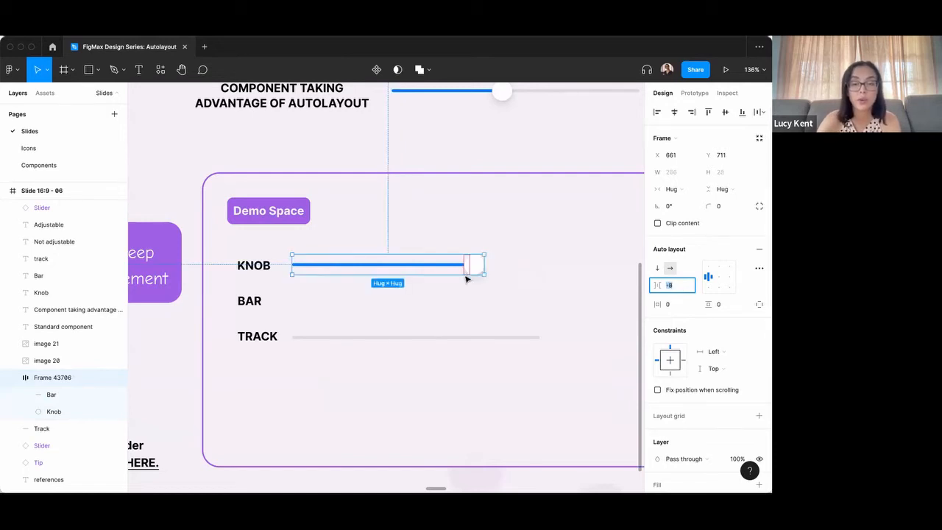
{"action": "left_click", "coordinate": [479, 293]}
Move the bar-and-knob frame down to just above the grey track and wrap both in an auto layout frame.
{"action": "left_click", "coordinate": [439, 267]}
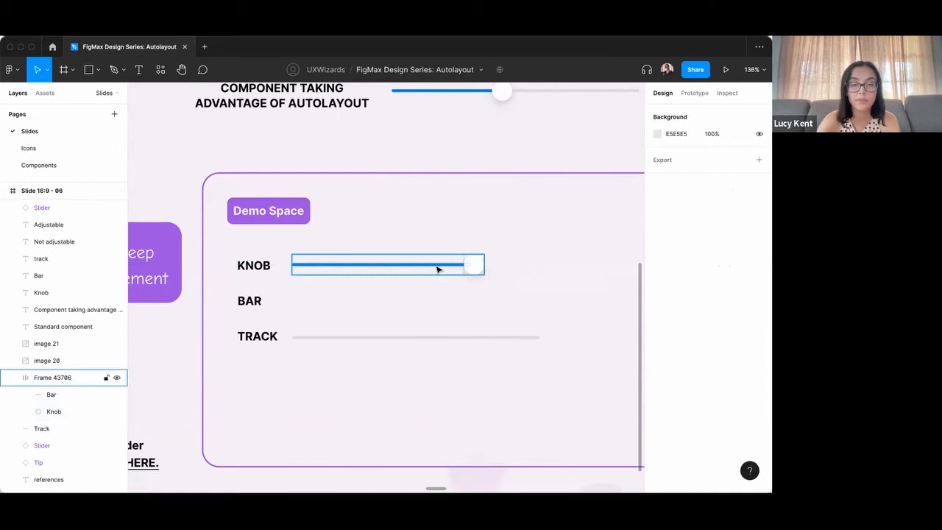
{"action": "left_click_drag", "start_coordinate": [447, 267], "coordinate": [448, 327]}
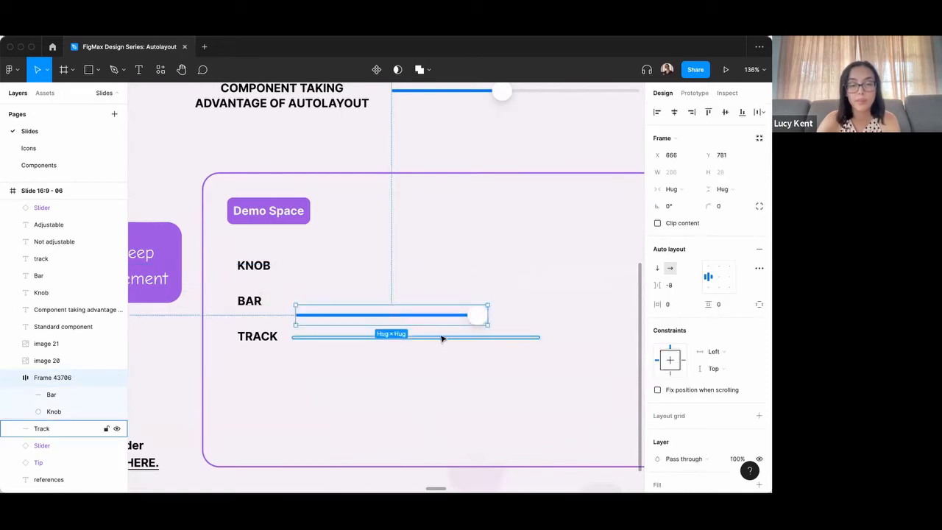
{"action": "left_click", "coordinate": [445, 337], "text": "shift"}
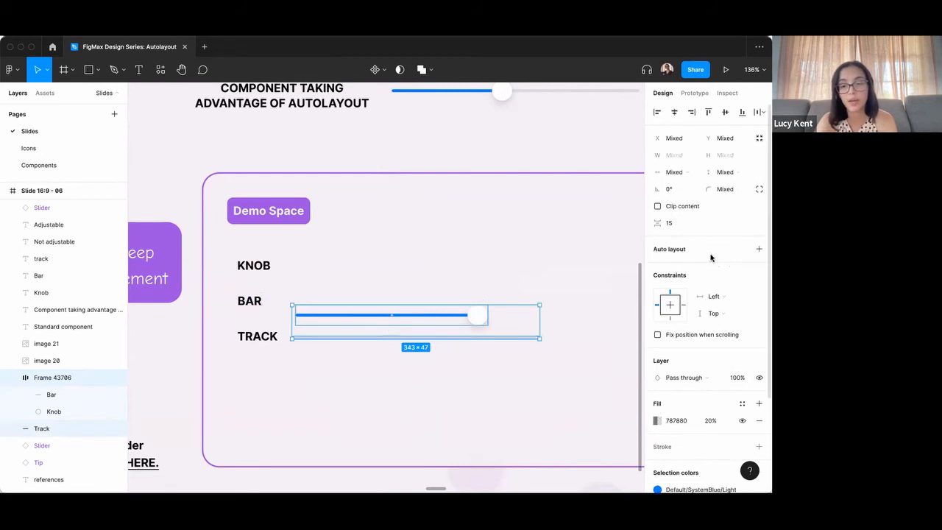
{"action": "left_click", "coordinate": [759, 249]}
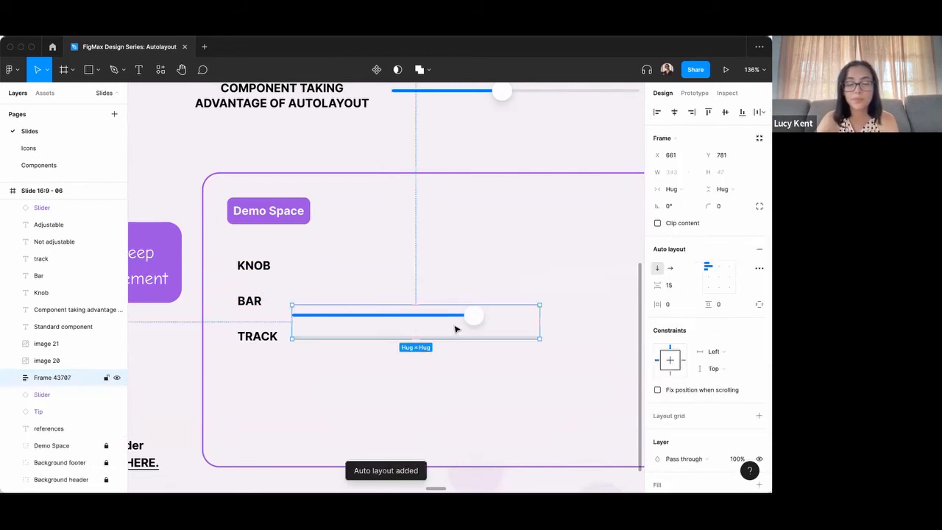
Set the horizontal resizing of the nested bar-and-knob frame to Fill container.
{"action": "scroll", "coordinate": [445, 324], "scroll_direction": "up", "scroll_amount": 3}
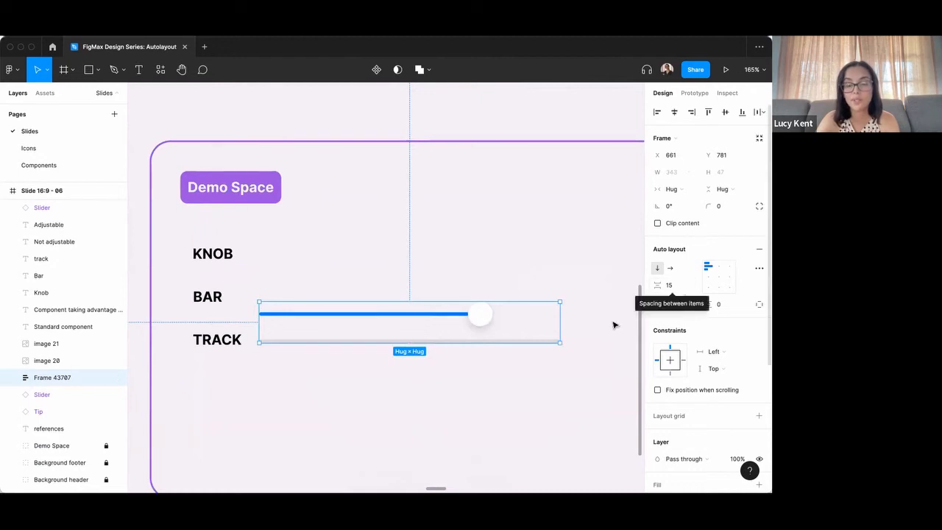
{"action": "left_click", "coordinate": [456, 319]}
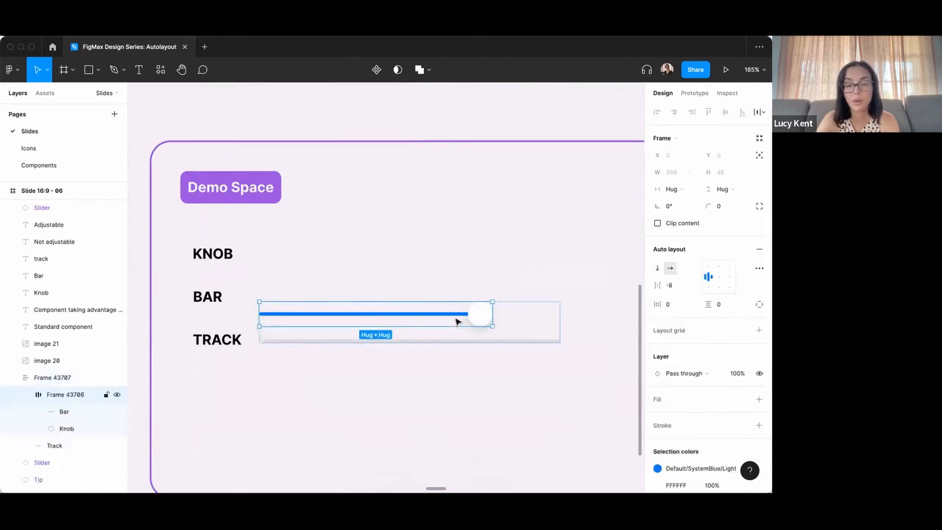
{"action": "left_click", "coordinate": [681, 189]}
{"action": "left_click", "coordinate": [687, 200]}
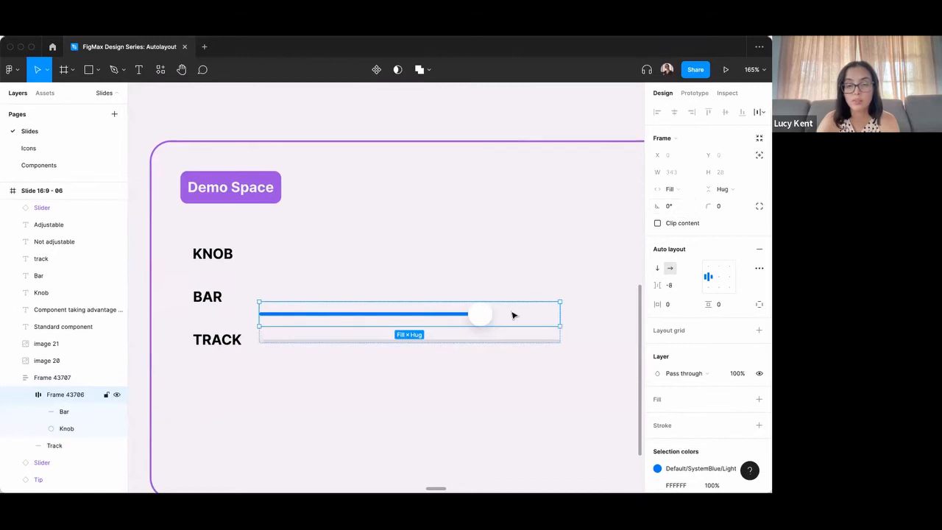
Set the blue bar's horizontal resizing to Fill container within the bar-and-knob frame.
{"action": "left_click", "coordinate": [448, 316]}
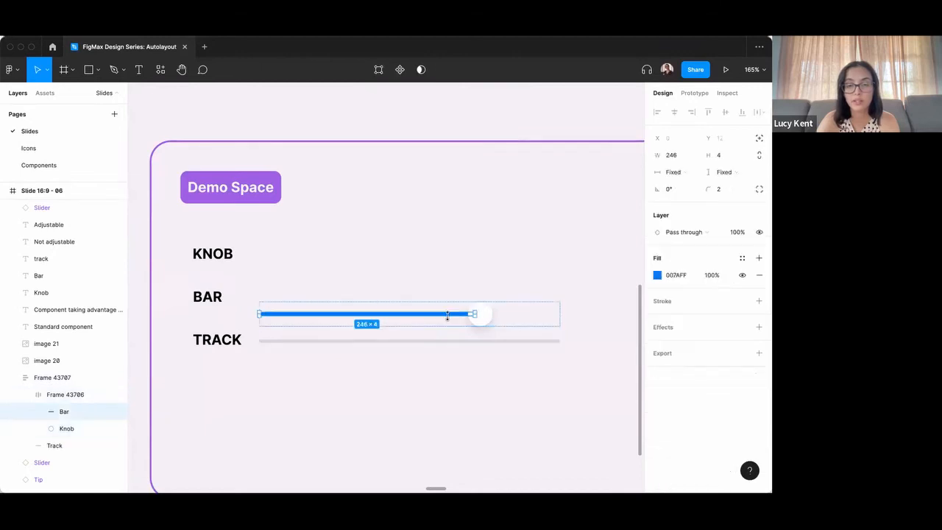
{"action": "left_click", "coordinate": [685, 173]}
{"action": "left_click", "coordinate": [690, 186]}
{"action": "key", "text": "Escape"}
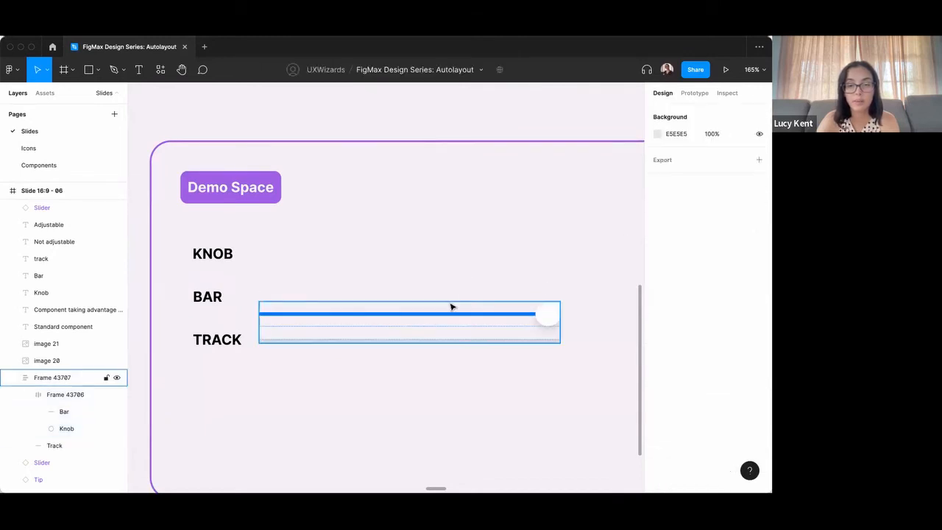
Give the grey track an absolute position inside the slider's outer auto layout frame.
{"action": "left_click", "coordinate": [456, 336]}
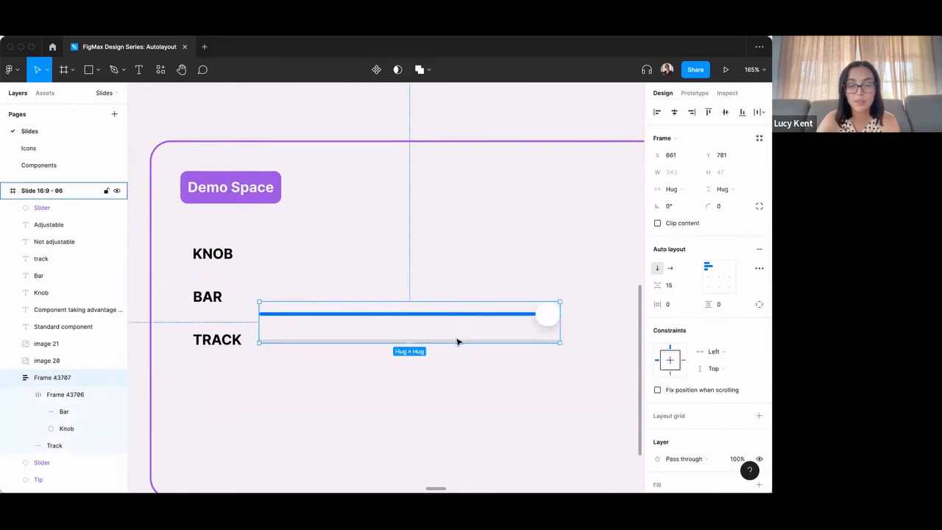
{"action": "scroll", "coordinate": [452, 324], "scroll_direction": "down", "scroll_amount": 3}
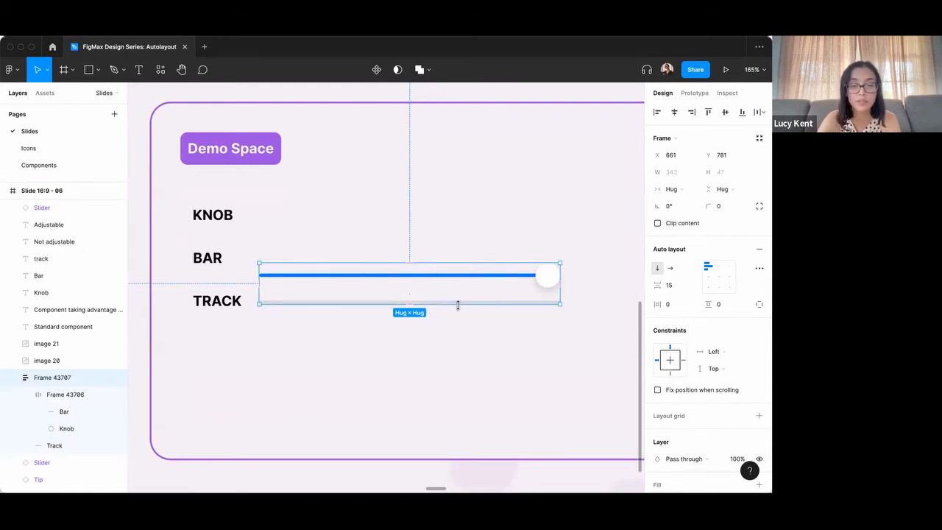
{"action": "scroll", "coordinate": [458, 304], "scroll_direction": "up", "scroll_amount": 3}
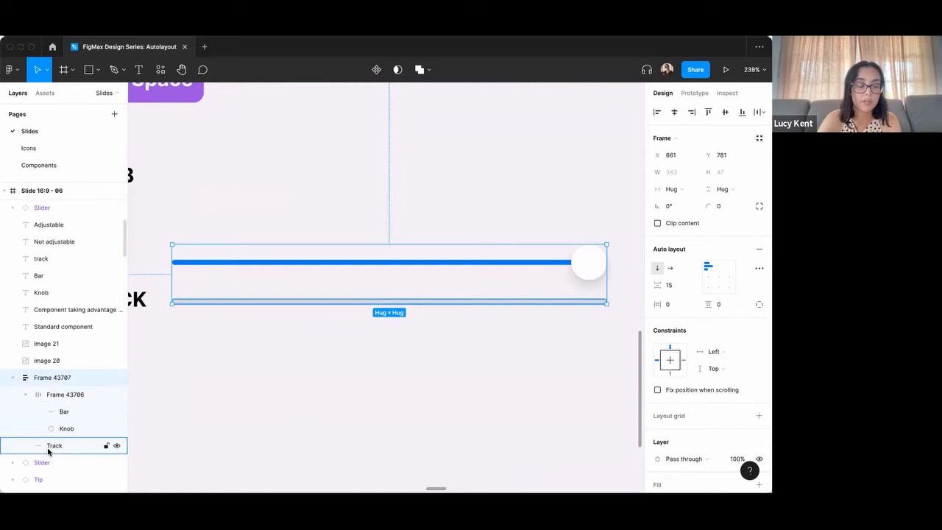
{"action": "left_click", "coordinate": [388, 290]}
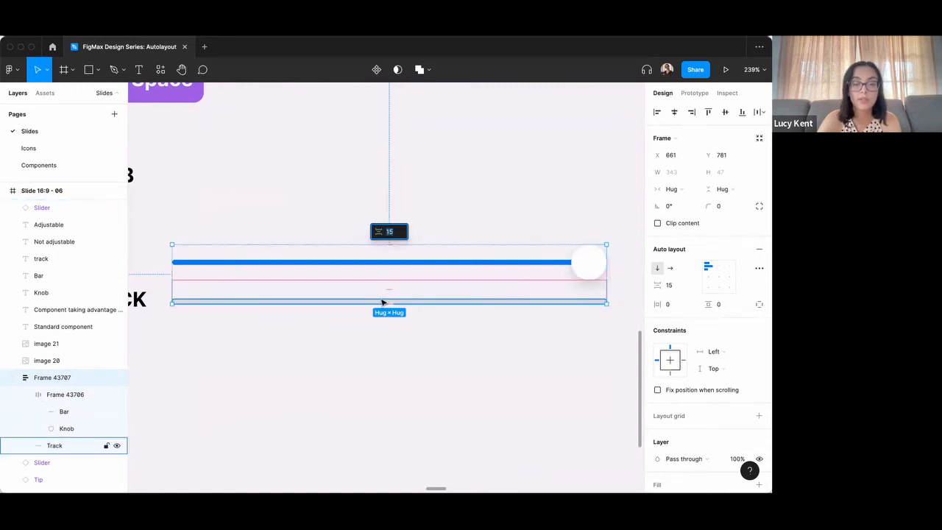
{"action": "left_click", "coordinate": [554, 302]}
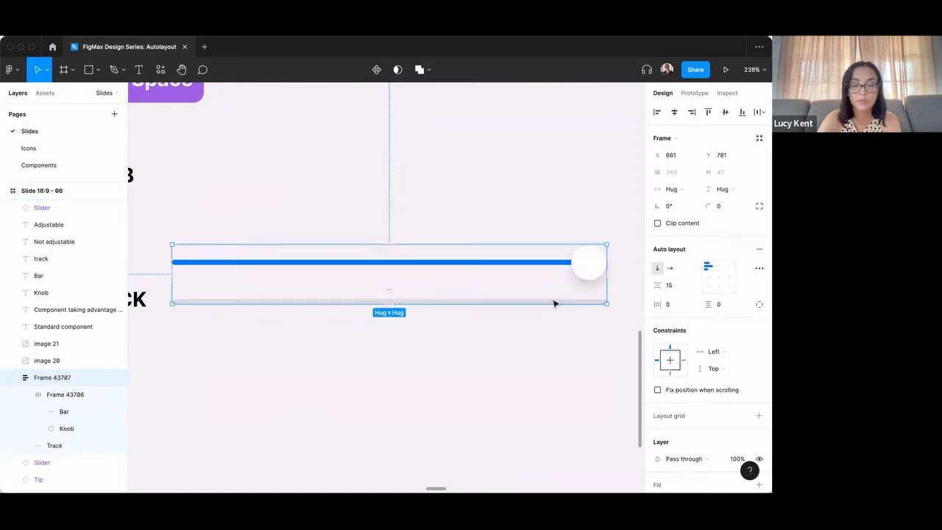
{"action": "left_click", "coordinate": [554, 302]}
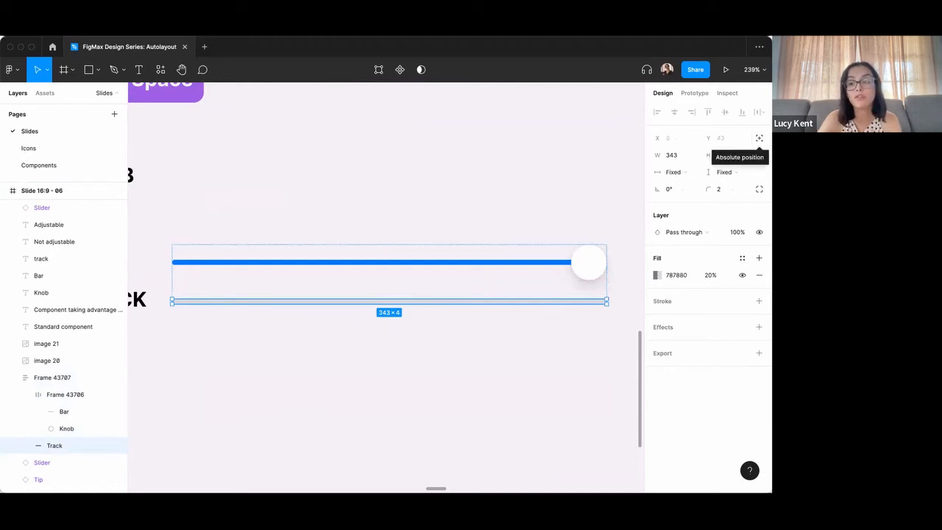
{"action": "left_click", "coordinate": [758, 138]}
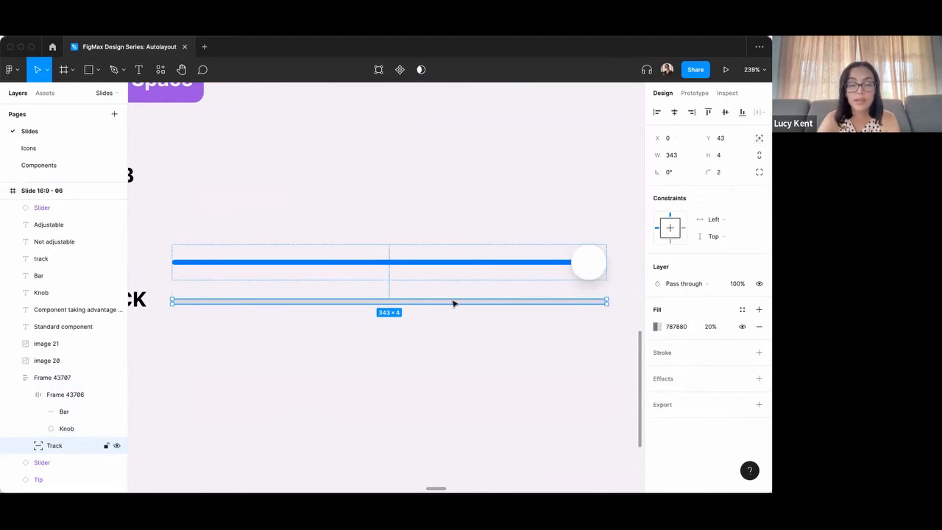
Try nudging the absolutely positioned track horizontally and vertically around the bar-and-knob frame.
{"action": "key", "text": "shift+Right"}
{"action": "key", "text": "shift+Right"}
{"action": "key", "text": "shift+Right"}
{"action": "key", "text": "shift+Right"}
{"action": "key", "text": "shift+Right"}
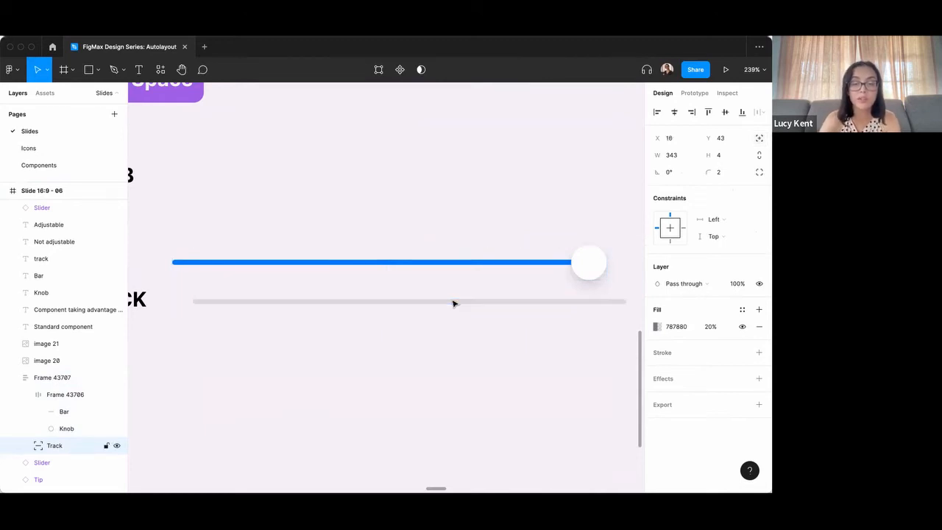
{"action": "key", "text": "shift+Up"}
{"action": "key", "text": "shift+Up"}
{"action": "key", "text": "shift+Left"}
{"action": "key", "text": "shift+Left"}
{"action": "key", "text": "shift+Left"}
{"action": "key", "text": "shift+Left"}
{"action": "key", "text": "shift+Left"}
{"action": "key", "text": "shift+Left"}
{"action": "key", "text": "shift+Left"}
{"action": "key", "text": "shift+Left"}
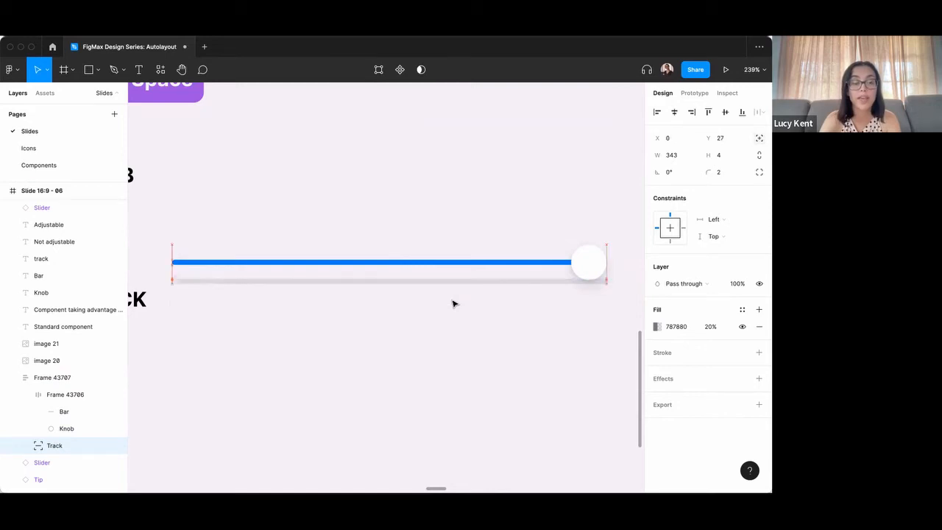
{"action": "key", "text": "shift+Down"}
{"action": "key", "text": "shift+Down"}
{"action": "key", "text": "shift+Down"}
{"action": "key", "text": "shift+Right"}
{"action": "key", "text": "shift+Right"}
{"action": "key", "text": "shift+Right"}
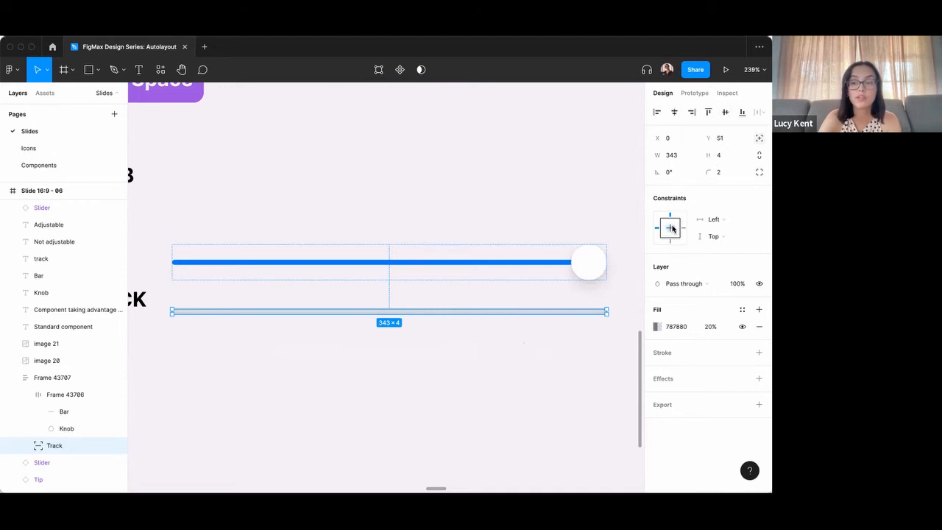
Center the track vertically in the slider frame and set its horizontal constraint to Left and right.
{"action": "left_click", "coordinate": [725, 113]}
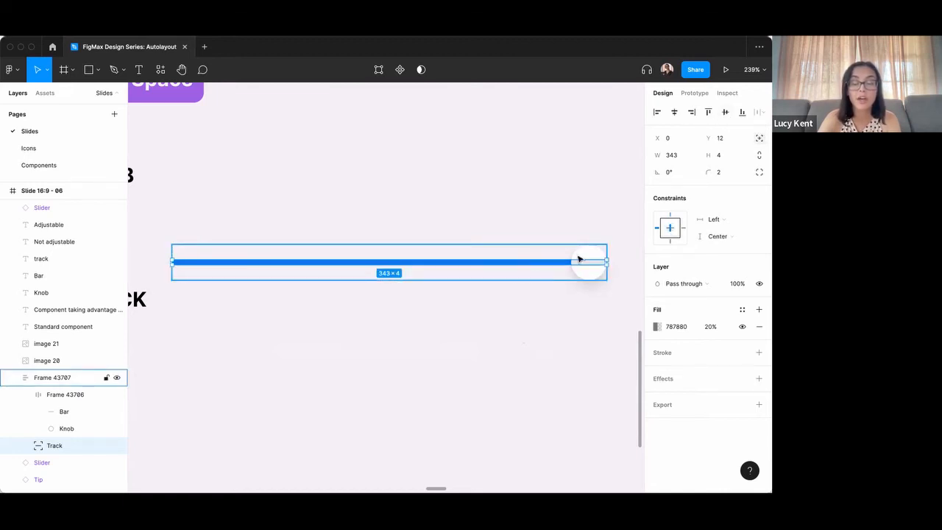
{"action": "left_click", "coordinate": [720, 221]}
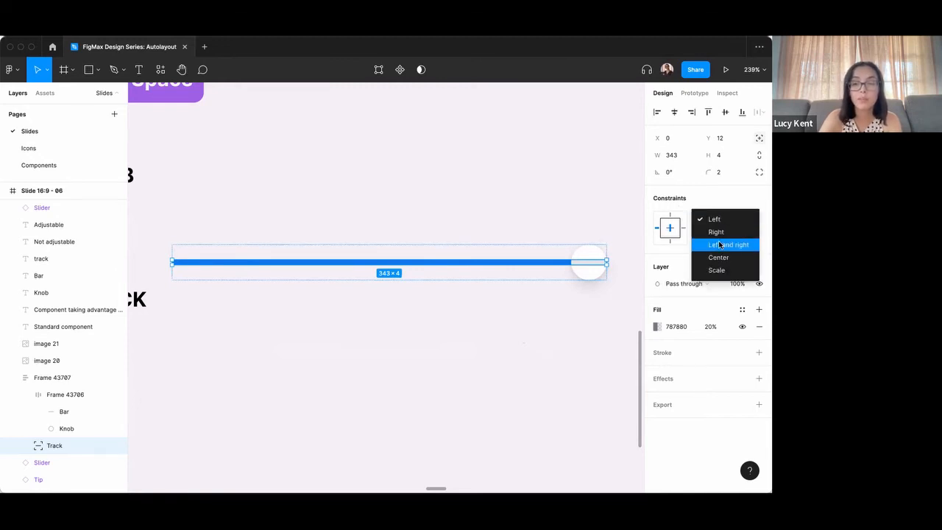
{"action": "left_click", "coordinate": [721, 245]}
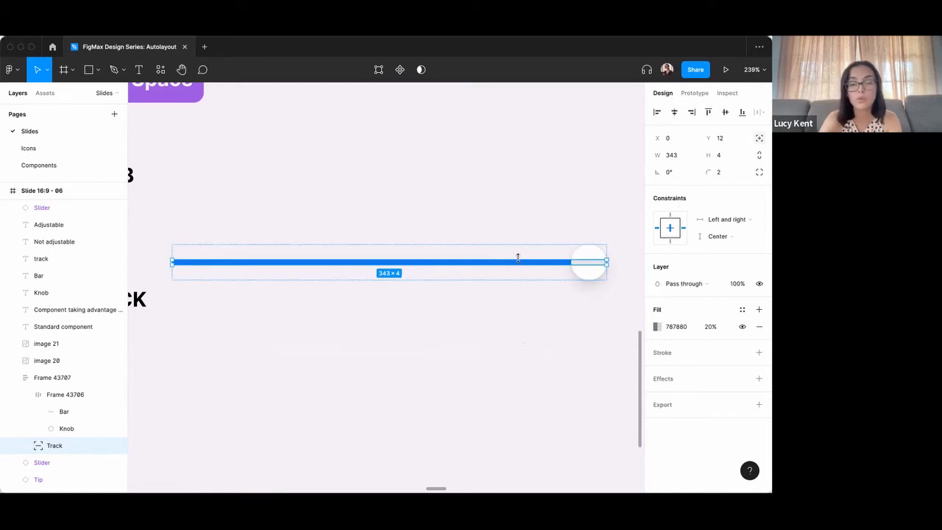
Place the track behind the bar-and-knob frame and narrow the outer slider frame to a width of 323.
{"action": "key", "text": "super+bracketright"}
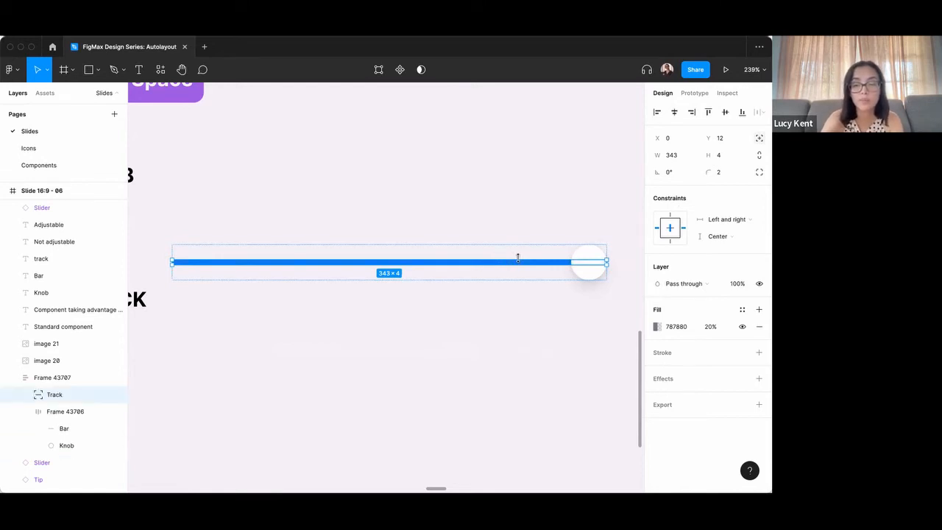
{"action": "left_click", "coordinate": [516, 246]}
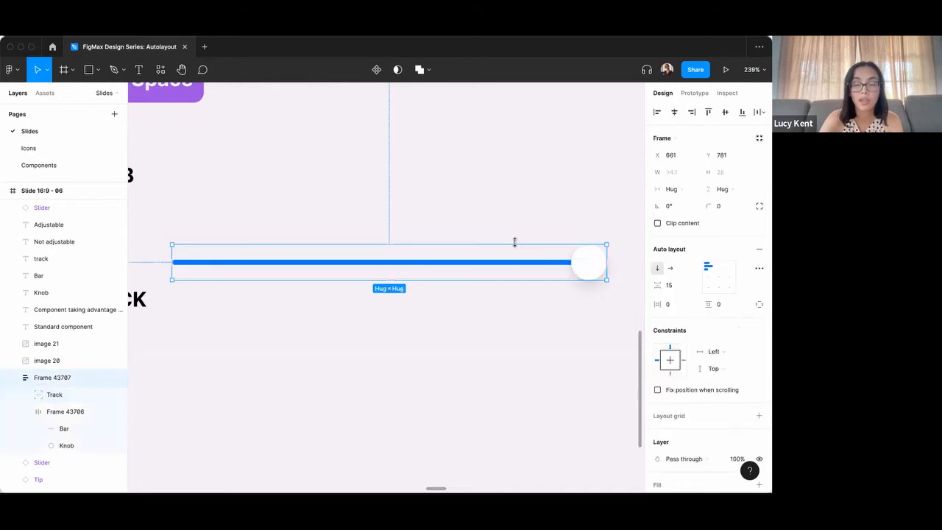
{"action": "scroll", "coordinate": [514, 241], "scroll_direction": "down", "scroll_amount": 3}
{"action": "left_click_drag", "start_coordinate": [581, 255], "coordinate": [461, 257]}
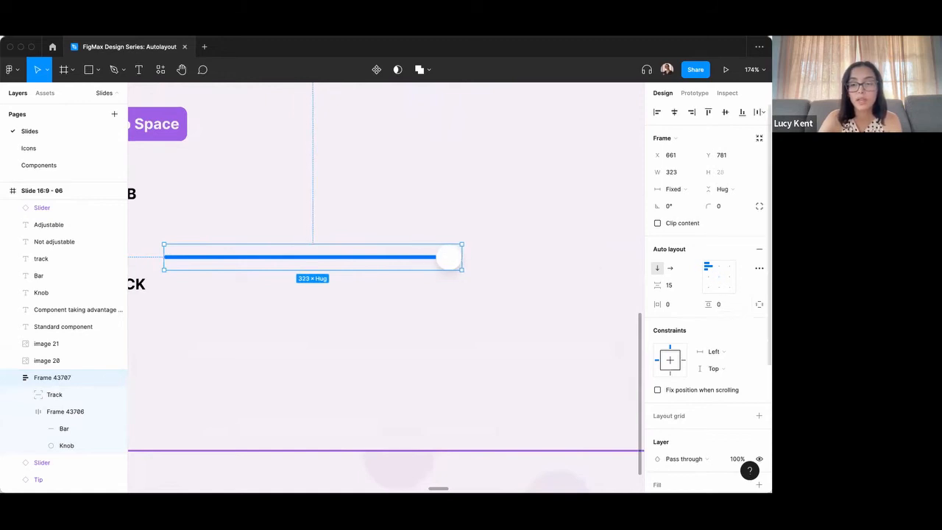
Enable independent paddings on the outer slider frame and set its right padding to 78.
{"action": "left_click", "coordinate": [759, 304]}
{"action": "left_click", "coordinate": [676, 321]}
{"action": "left_click", "coordinate": [754, 307]}
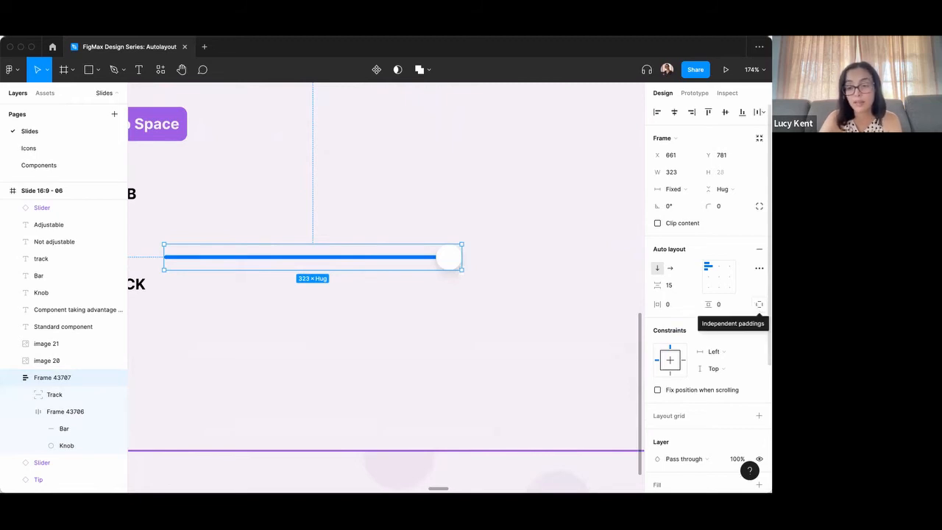
{"action": "left_click", "coordinate": [759, 304]}
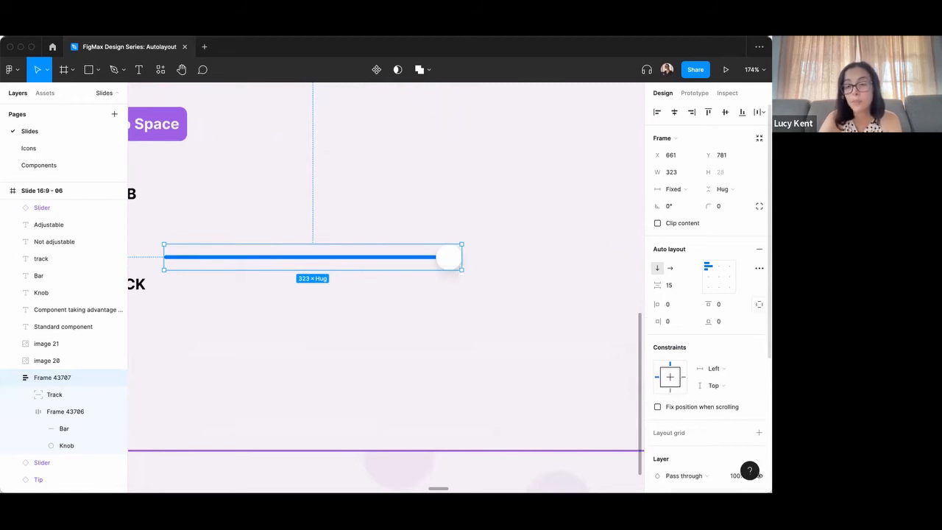
{"action": "left_click", "coordinate": [673, 323]}
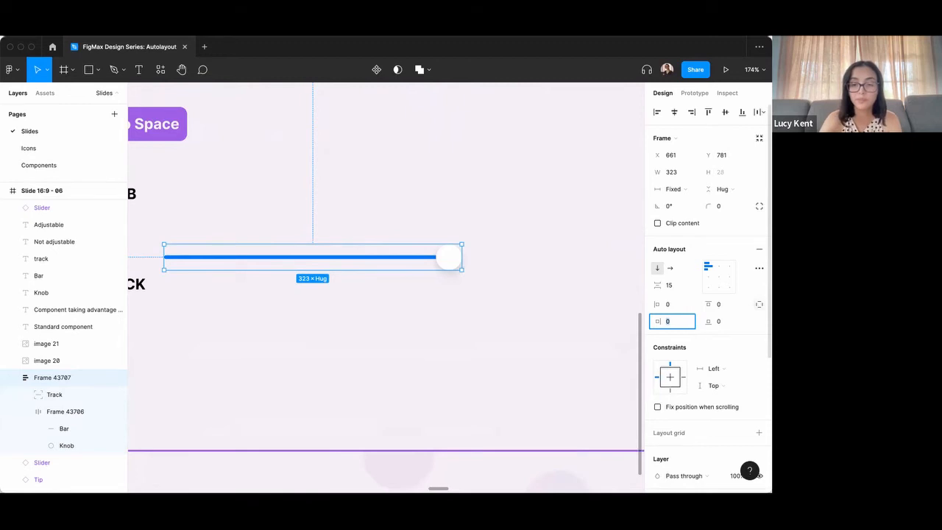
{"action": "key", "text": "shift+Up"}
{"action": "key", "text": "shift+Up"}
{"action": "key", "text": "shift+Up"}
{"action": "key", "text": "shift+Up"}
{"action": "key", "text": "shift+Up"}
{"action": "key", "text": "shift+Up"}
{"action": "key", "text": "shift+Up"}
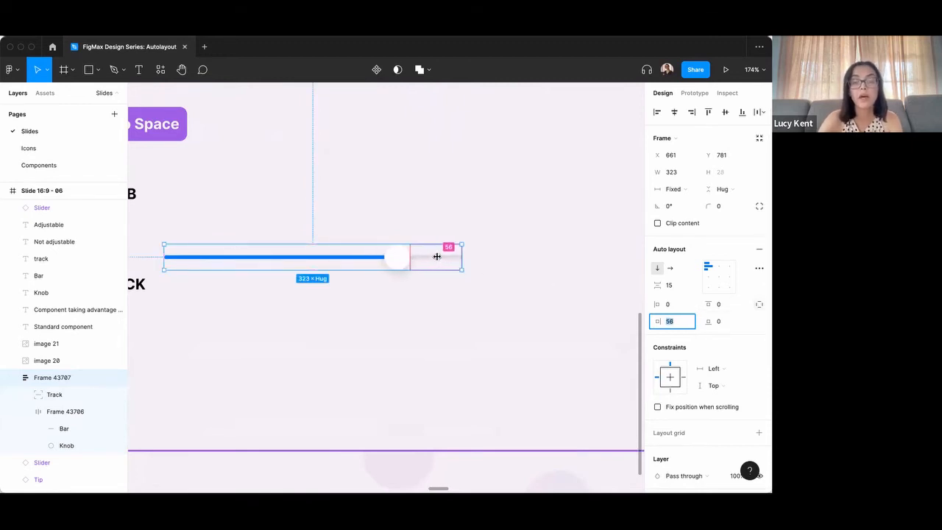
{"action": "mouse_move", "coordinate": [436, 256]}
{"action": "left_mouse_down"}
{"action": "mouse_move", "coordinate": [445, 257]}
{"action": "mouse_move", "coordinate": [411, 257]}
{"action": "mouse_move", "coordinate": [440, 267]}
{"action": "mouse_move", "coordinate": [421, 257]}
{"action": "left_mouse_up"}
{"action": "left_click", "coordinate": [445, 294]}
{"action": "left_click", "coordinate": [377, 255]}
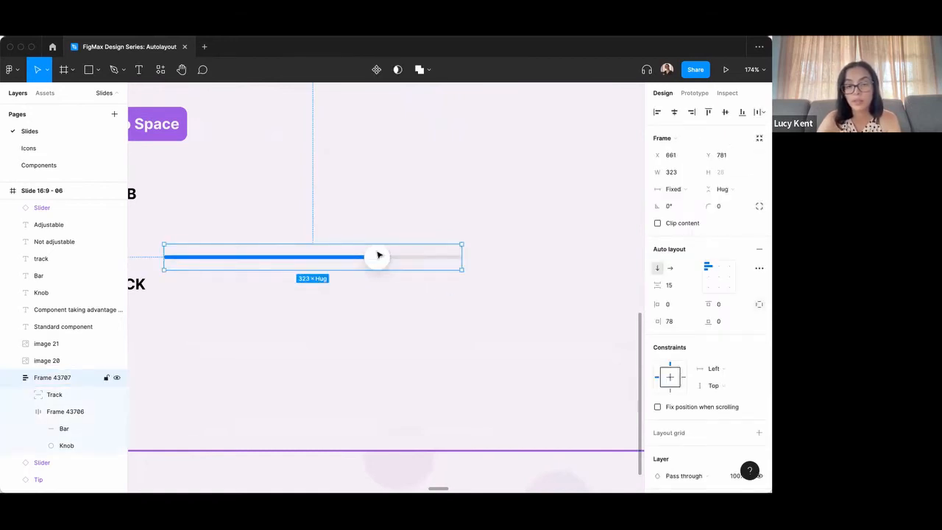
Turn the slider frame into a component and place an instance about 85 px below it.
{"action": "left_click", "coordinate": [376, 70]}
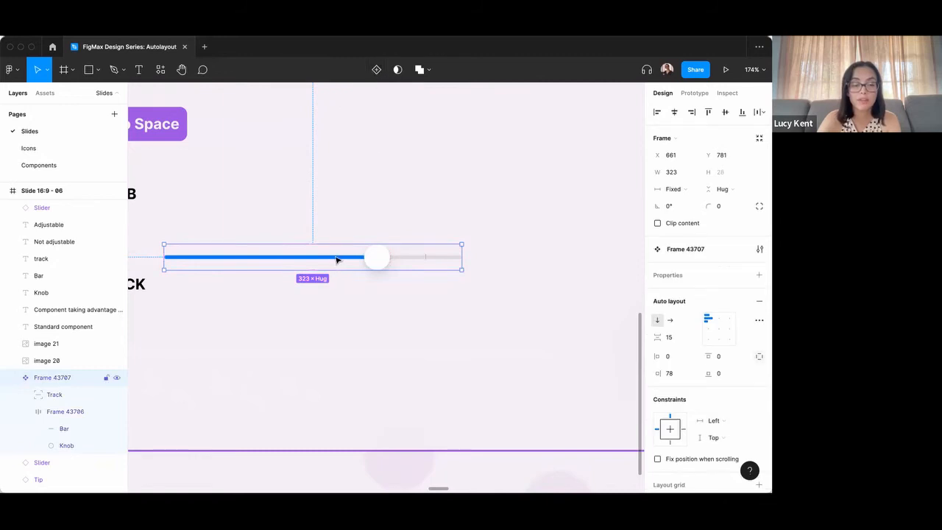
{"action": "left_click_drag", "start_coordinate": [338, 259], "coordinate": [356, 338]}
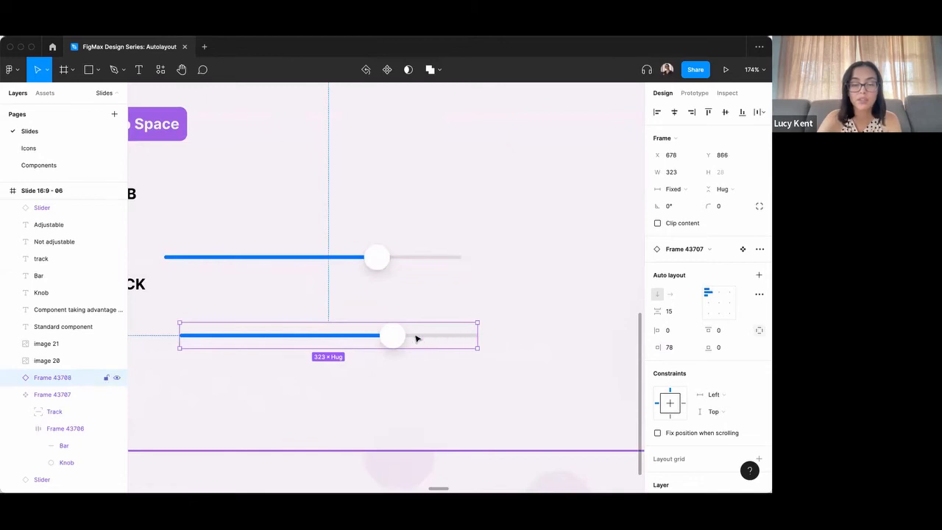
Set the slider instance's right padding to 158 to shift its knob along the track.
{"action": "left_click", "coordinate": [679, 348]}
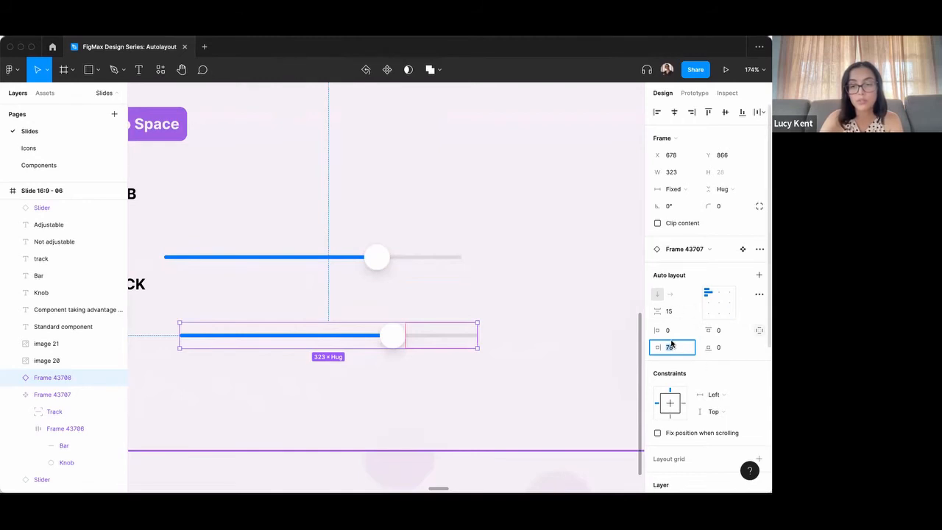
{"action": "key", "text": "shift+Up"}
{"action": "key", "text": "shift+Down"}
{"action": "key", "text": "shift+Up"}
{"action": "key", "text": "shift+Down"}
{"action": "key", "text": "shift+Down"}
{"action": "key", "text": "shift+Down"}
{"action": "key", "text": "shift+Up"}
{"action": "key", "text": "shift+Up"}
{"action": "key", "text": "shift+Up"}
{"action": "key", "text": "shift+Up"}
{"action": "key", "text": "shift+Up"}
{"action": "key", "text": "shift+Up"}
{"action": "key", "text": "shift+Up"}
{"action": "key", "text": "shift+Up"}
{"action": "key", "text": "shift+Up"}
{"action": "key", "text": "shift+Up"}
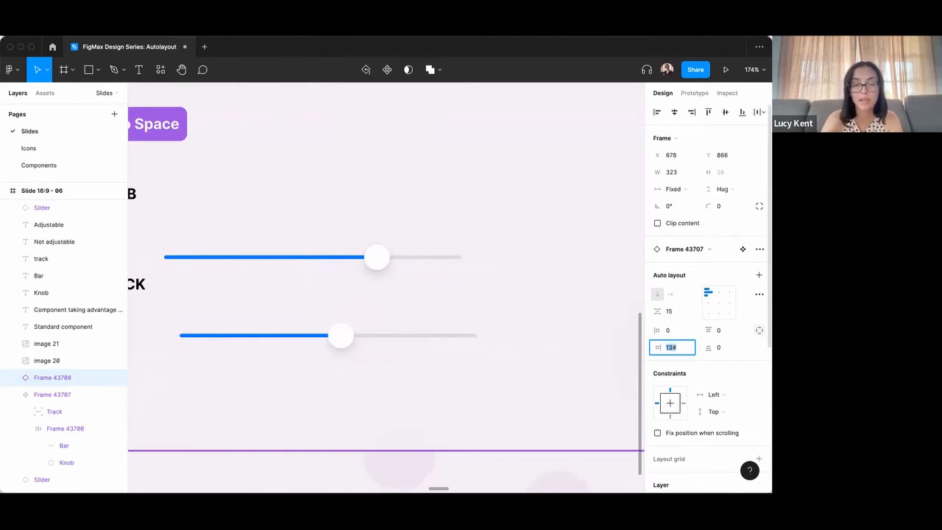
Try resizing the blue bar inside the slider instance to a fixed width of 225, and undo it.
{"action": "scroll", "coordinate": [514, 266], "scroll_direction": "down", "scroll_amount": 10}
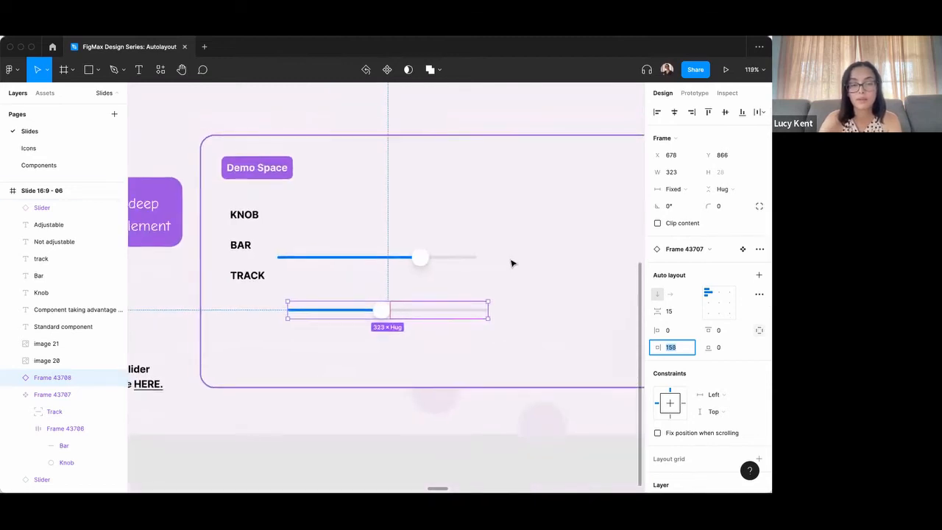
{"action": "scroll", "coordinate": [513, 262], "scroll_direction": "down", "scroll_amount": 6}
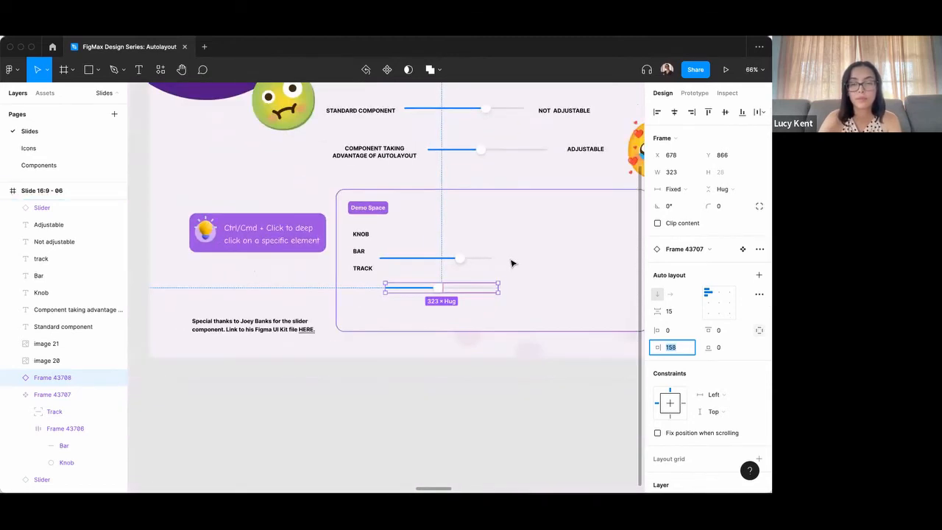
{"action": "scroll", "coordinate": [513, 262], "scroll_direction": "down", "scroll_amount": 1}
{"action": "scroll", "coordinate": [508, 266], "scroll_direction": "right", "scroll_amount": 1}
{"action": "scroll", "coordinate": [507, 266], "scroll_direction": "up", "scroll_amount": 2}
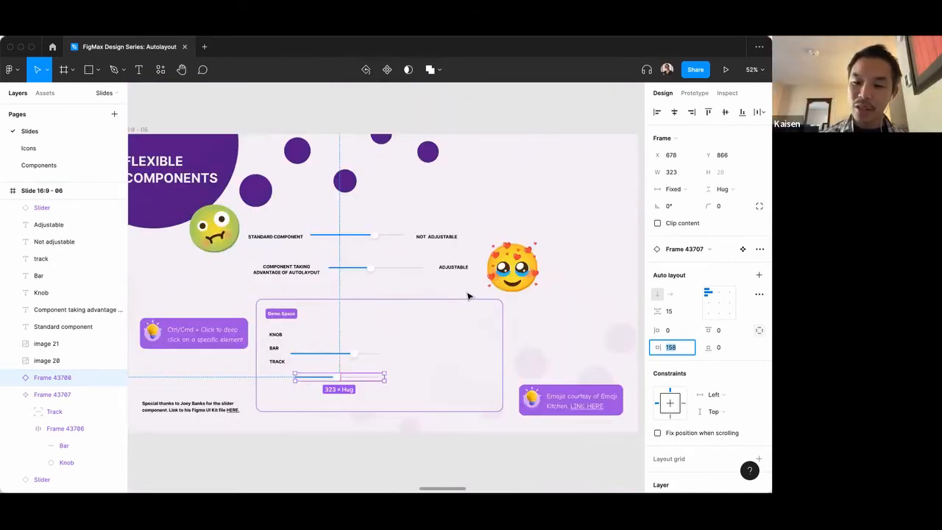
{"action": "scroll", "coordinate": [317, 378], "scroll_direction": "up", "scroll_amount": 8}
{"action": "double_click", "coordinate": [326, 380]}
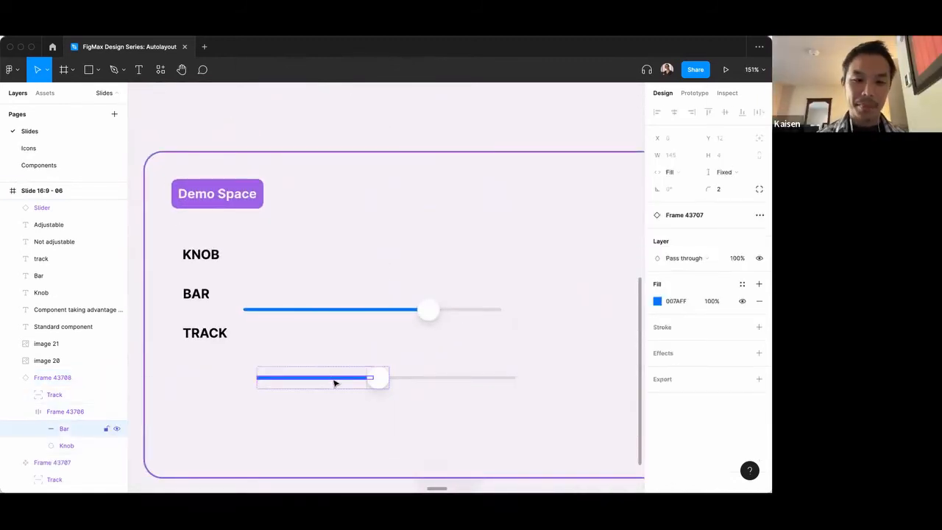
{"action": "left_click", "coordinate": [370, 373]}
{"action": "double_click", "coordinate": [352, 378]}
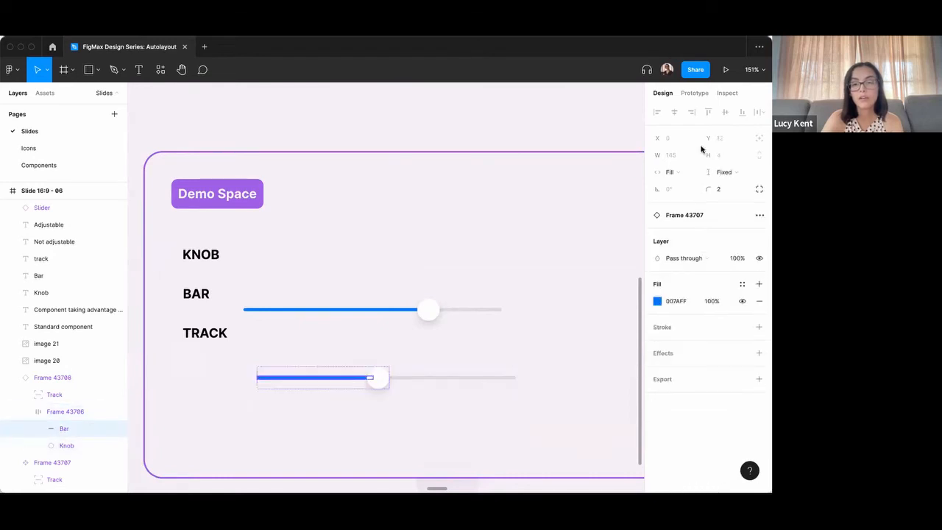
{"action": "left_click", "coordinate": [682, 172]}
{"action": "left_click", "coordinate": [685, 156]}
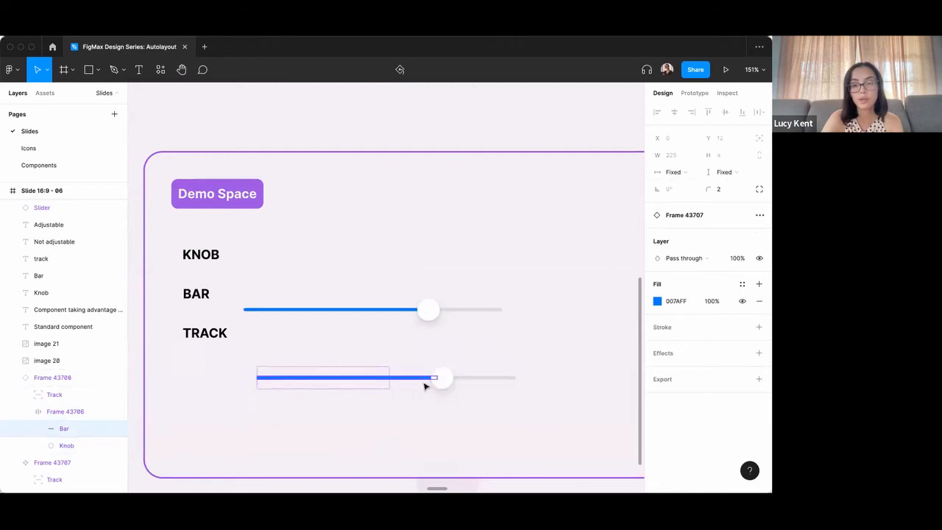
{"action": "key", "text": "super+z"}
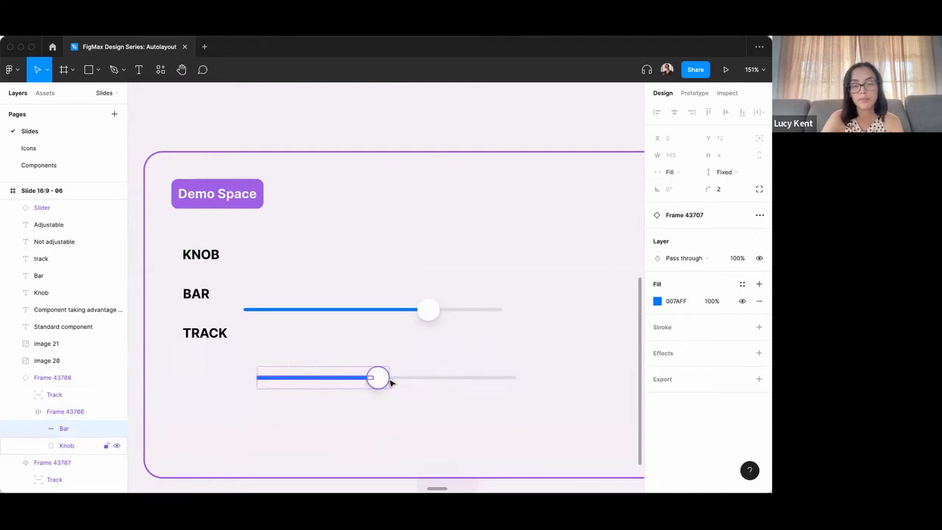
{"action": "left_click", "coordinate": [340, 373]}
{"action": "scroll", "coordinate": [665, 365], "scroll_direction": "down", "scroll_amount": 1}
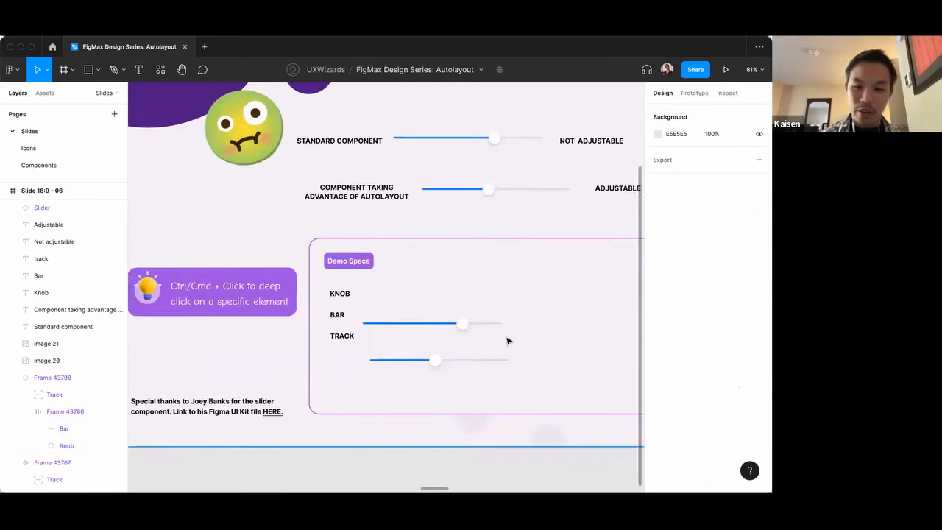
{"action": "scroll", "coordinate": [500, 342], "scroll_direction": "right", "scroll_amount": 2}
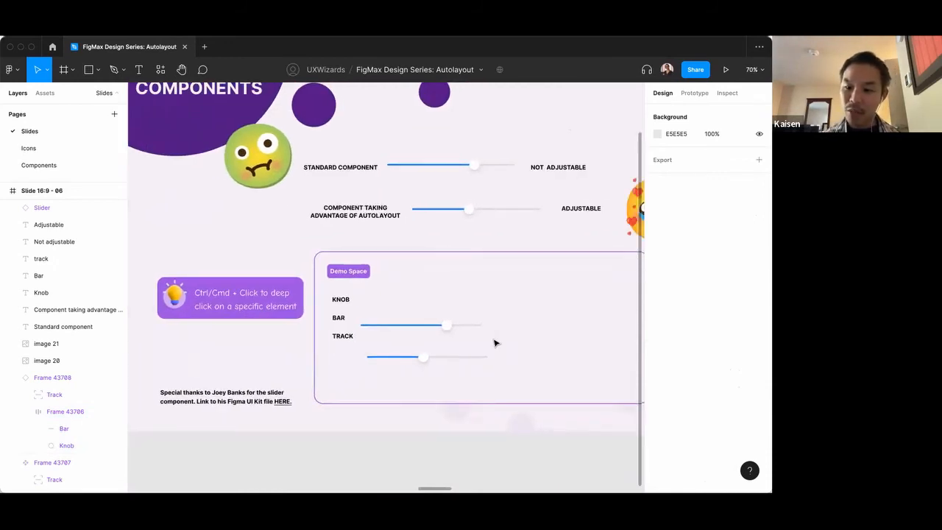
{"action": "scroll", "coordinate": [440, 361], "scroll_direction": "up", "scroll_amount": 5}
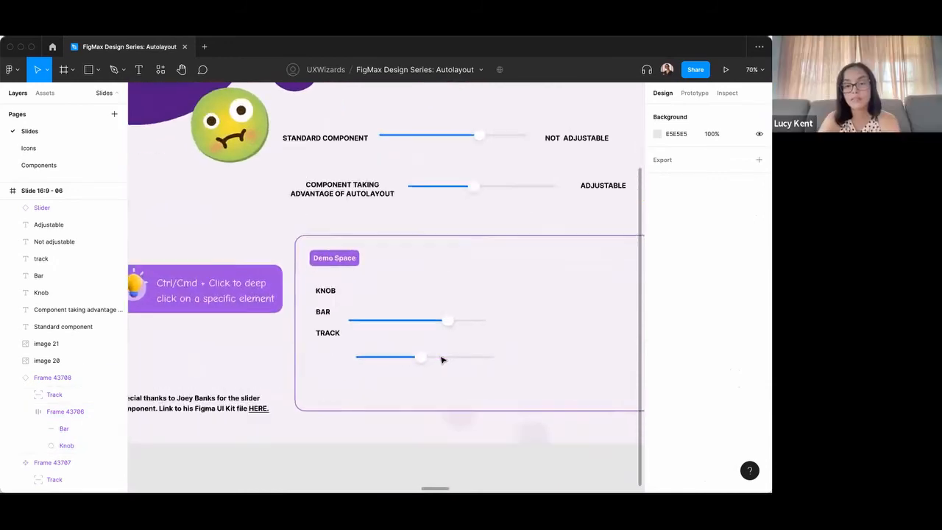
Try moving the grey track inside the main slider component down to Y 24, away from the blue bar.
{"action": "left_click", "coordinate": [442, 358]}
{"action": "scroll", "coordinate": [442, 359], "scroll_direction": "up", "scroll_amount": 2}
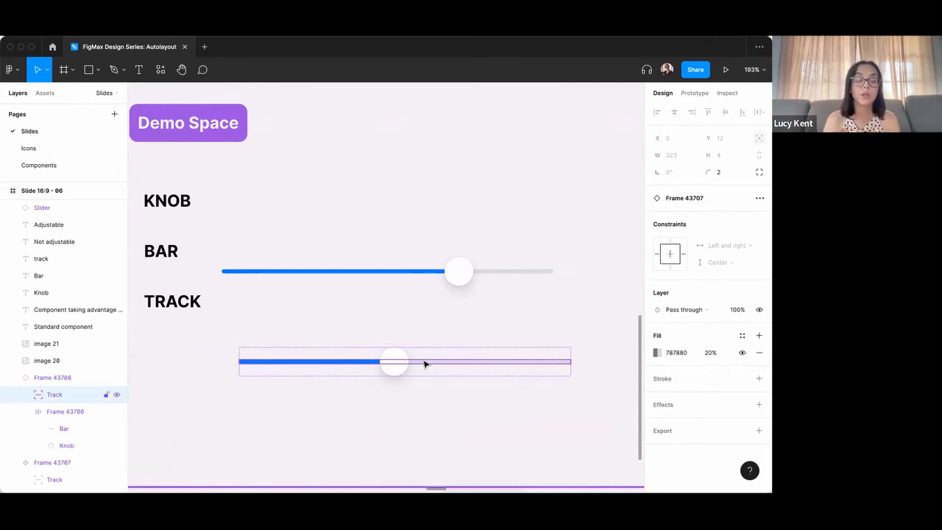
{"action": "left_click", "coordinate": [490, 267]}
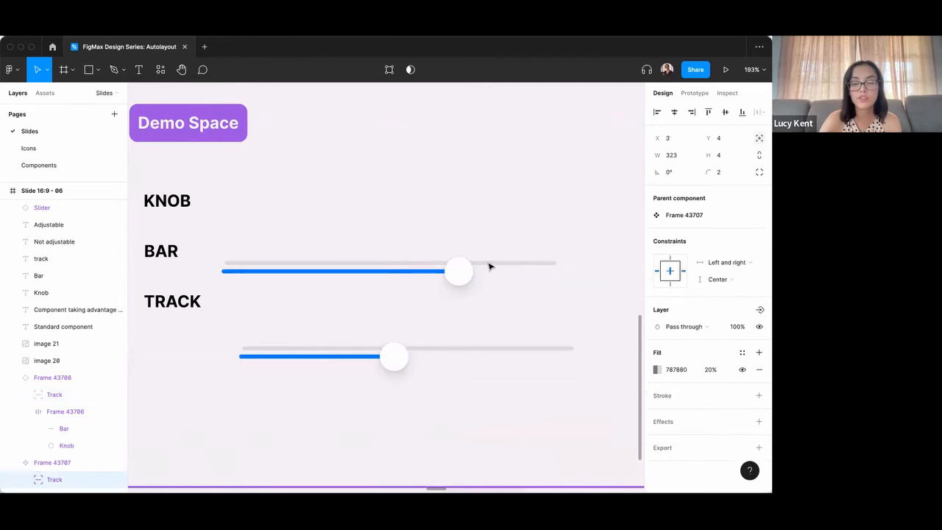
{"action": "left_click_drag", "start_coordinate": [490, 270], "coordinate": [490, 288]}
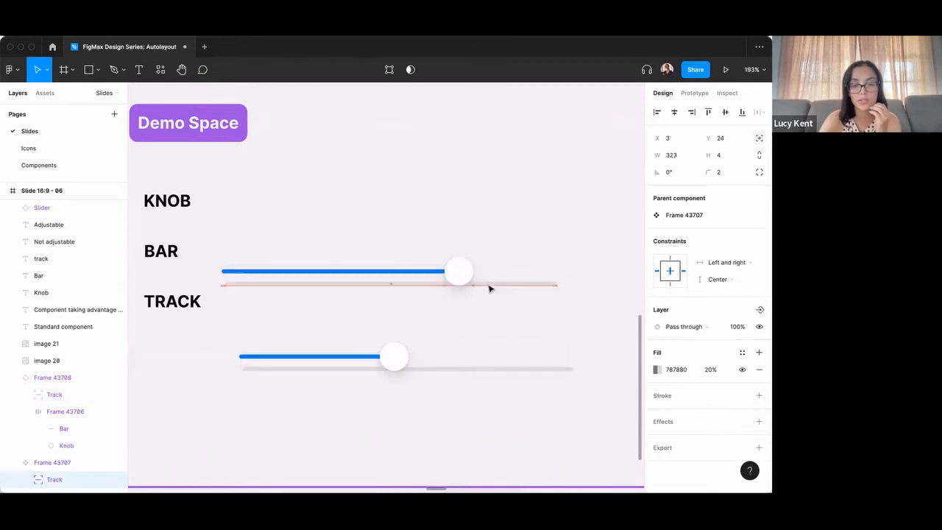
Try turning off absolute positioning for the track in the main slider component so it joins the vertical auto layout.
{"action": "left_click", "coordinate": [546, 267]}
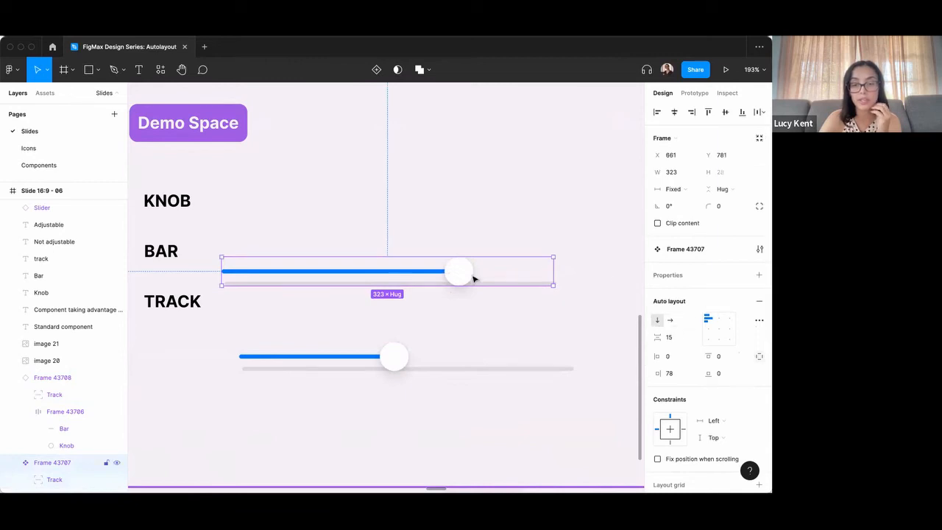
{"action": "left_click", "coordinate": [511, 281]}
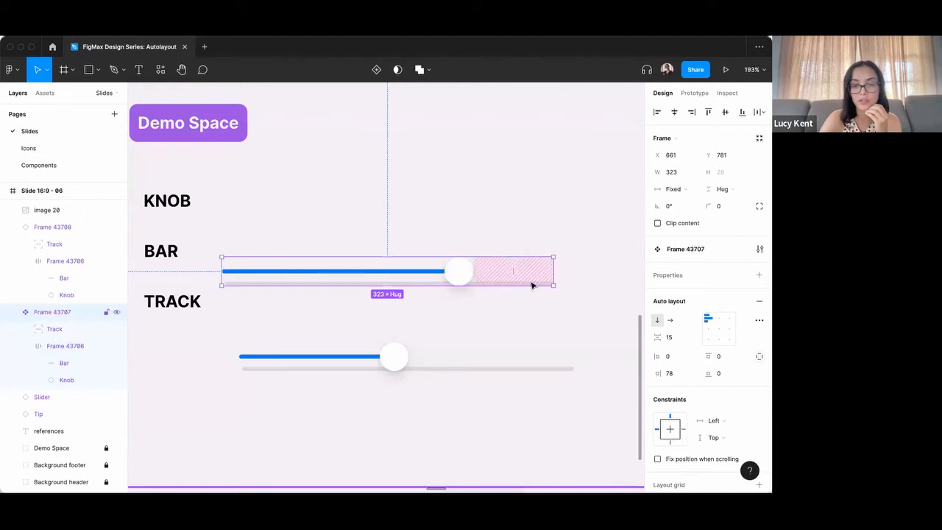
{"action": "left_click", "coordinate": [431, 286]}
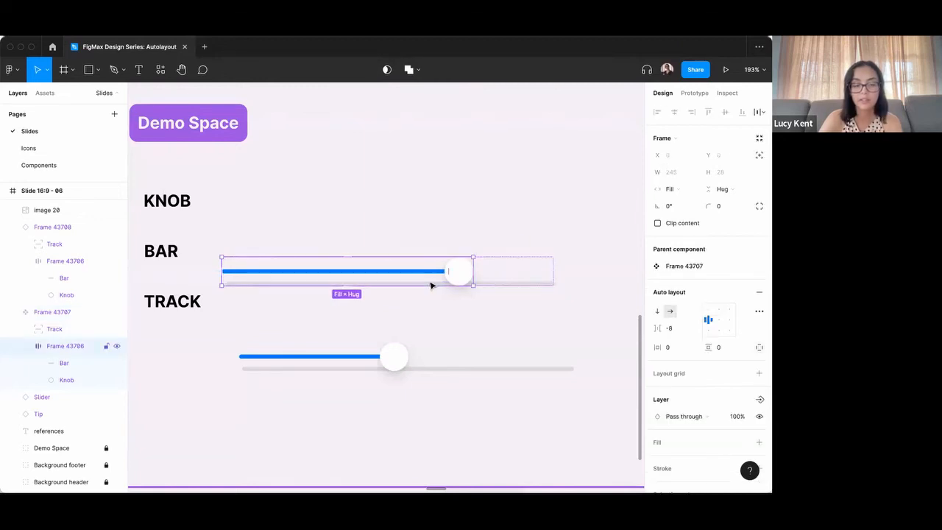
{"action": "left_click", "coordinate": [505, 285]}
{"action": "left_click", "coordinate": [759, 139]}
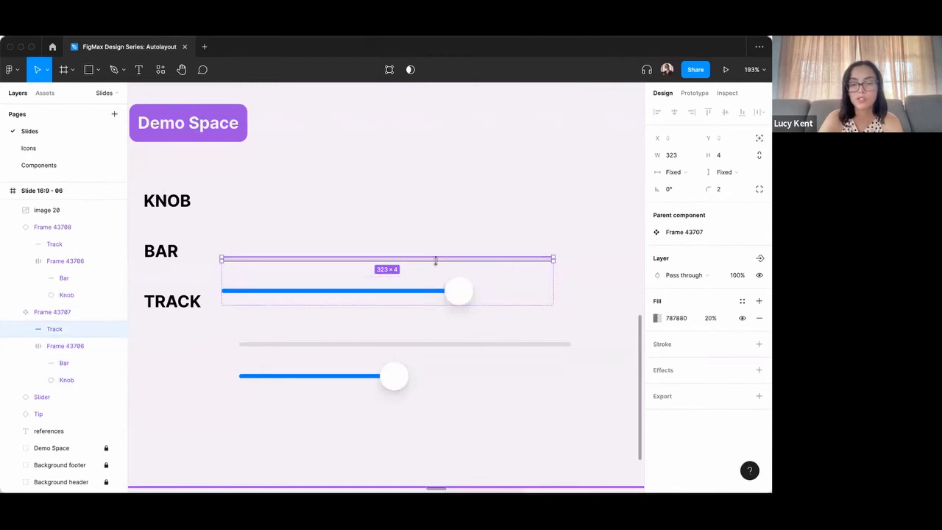
{"action": "left_click", "coordinate": [493, 292]}
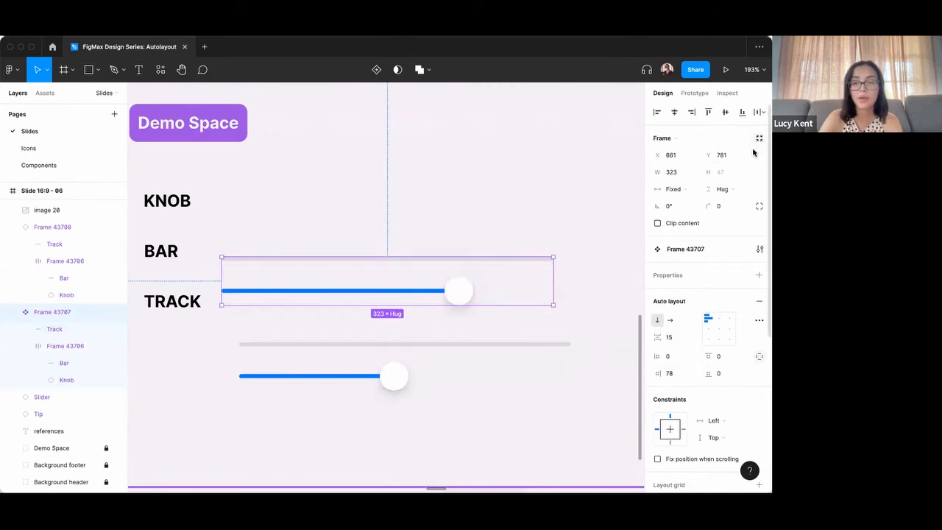
{"action": "left_click", "coordinate": [503, 267]}
{"action": "left_click", "coordinate": [501, 262]}
{"action": "left_click", "coordinate": [505, 266]}
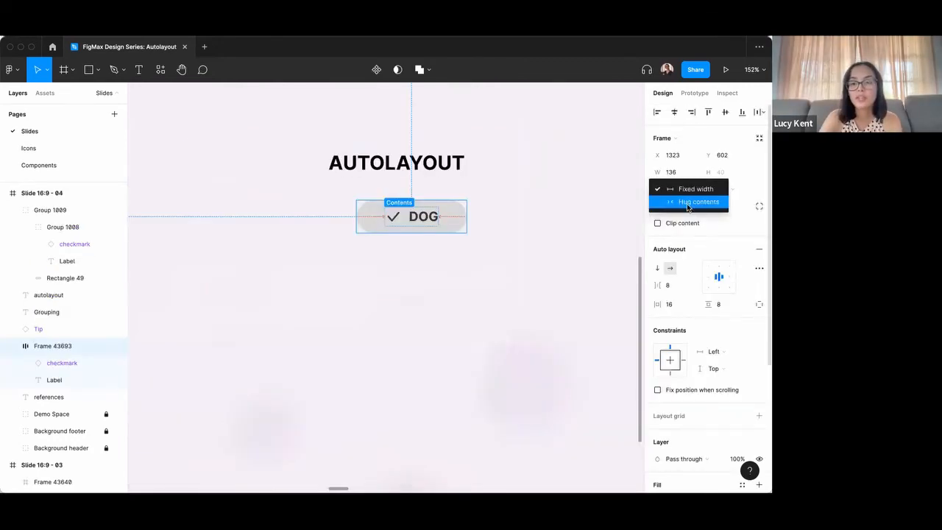
Set all paddings of the DOG chip under the AUTOLAYOUT heading to 0 and view its width resizing options.
{"action": "left_click", "coordinate": [687, 206]}
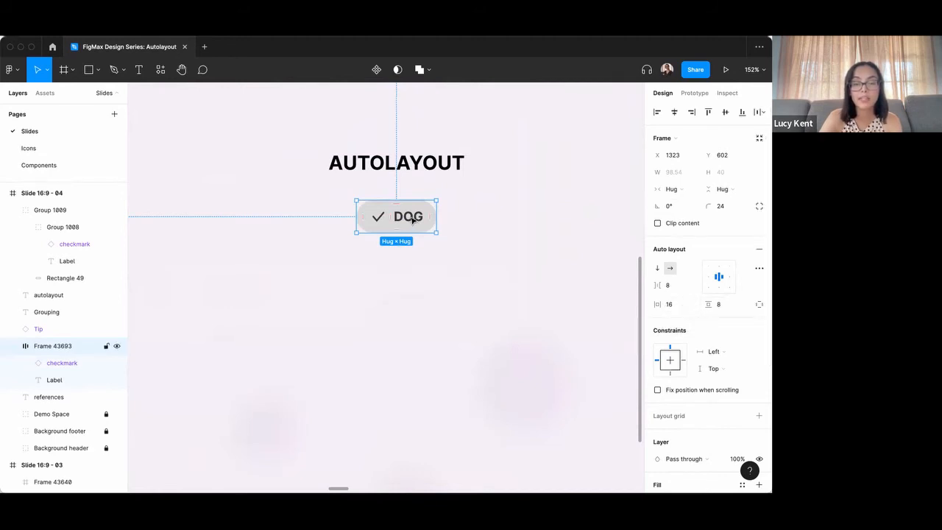
{"action": "left_click", "coordinate": [679, 306]}
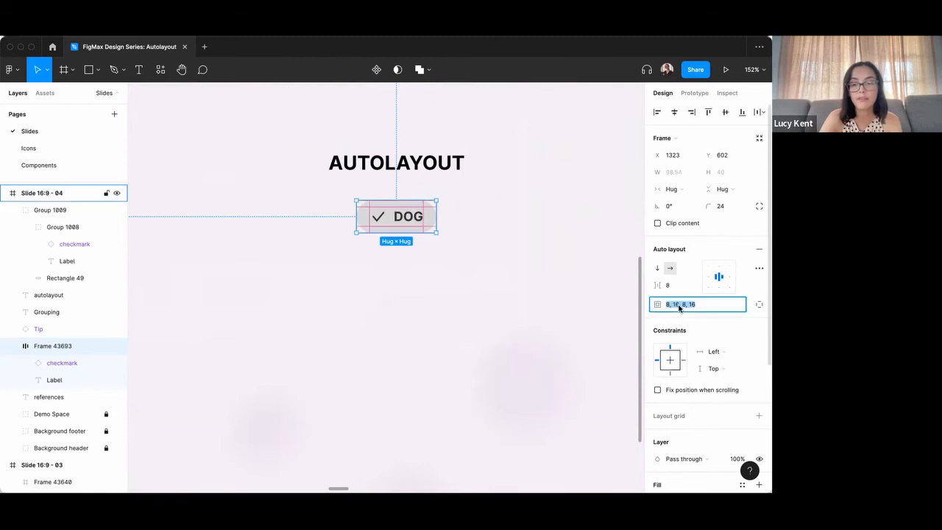
{"action": "type", "text": "0"}
{"action": "key", "text": "Return"}
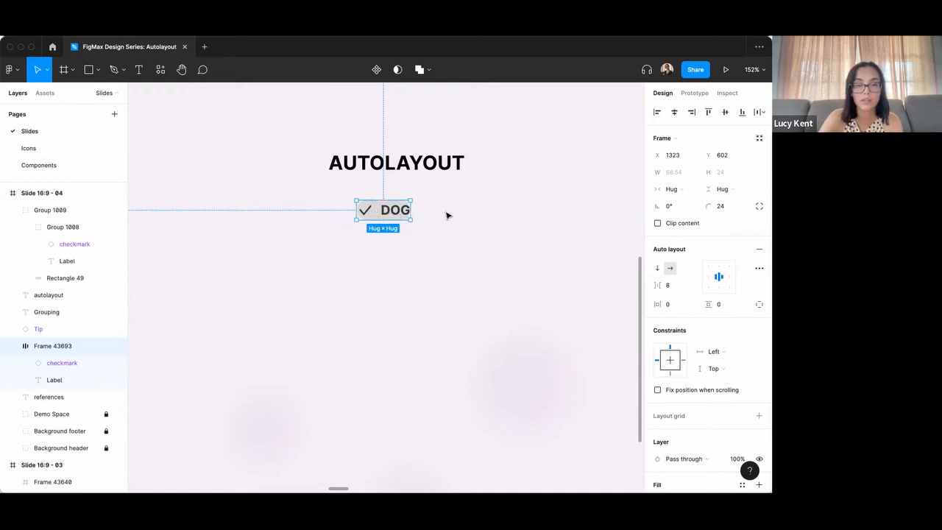
{"action": "left_click", "coordinate": [493, 229]}
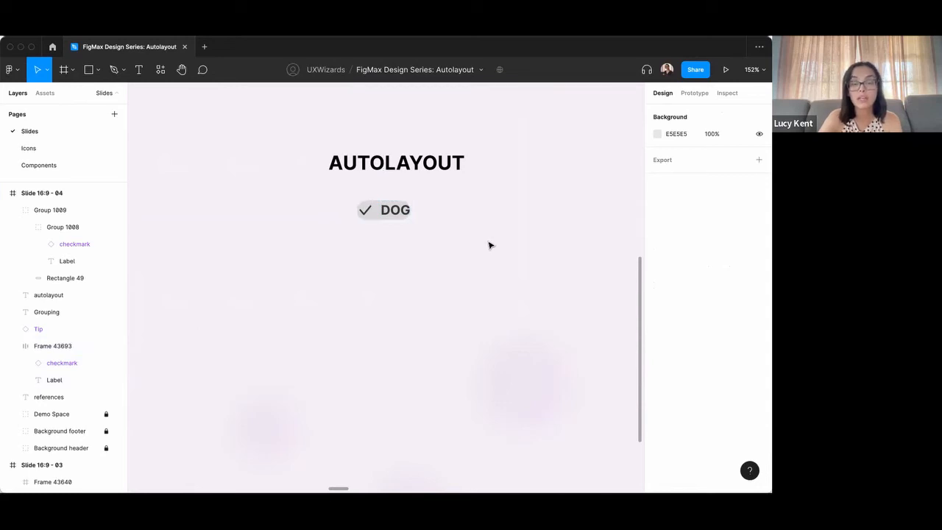
{"action": "left_click", "coordinate": [388, 210]}
{"action": "left_click", "coordinate": [680, 189]}
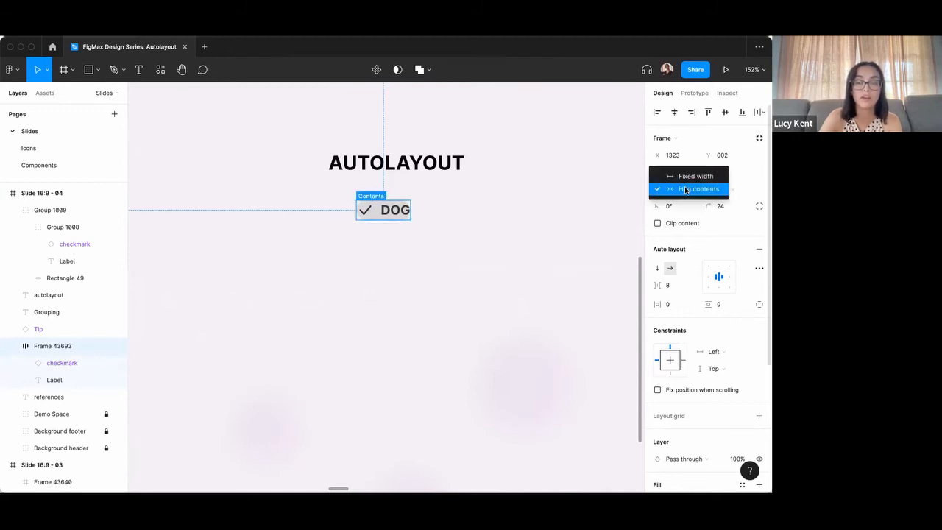
{"action": "left_click", "coordinate": [458, 229]}
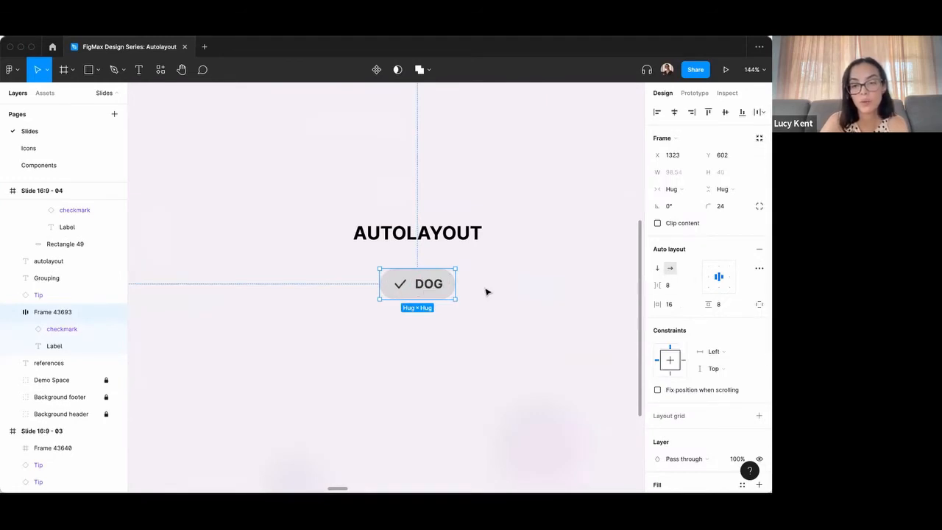
Switch the DOG chip's auto layout direction to vertical and back to horizontal.
{"action": "left_click", "coordinate": [656, 270]}
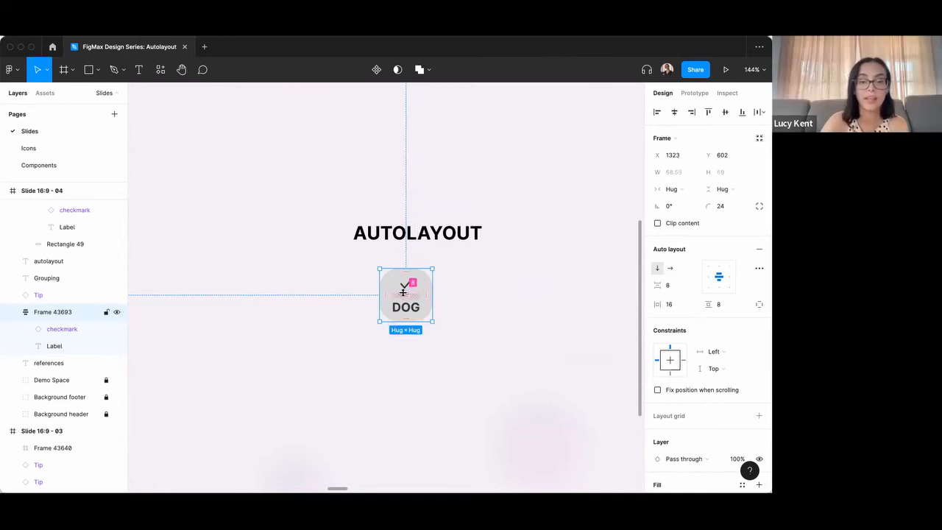
{"action": "left_click", "coordinate": [465, 297]}
{"action": "left_click", "coordinate": [418, 292]}
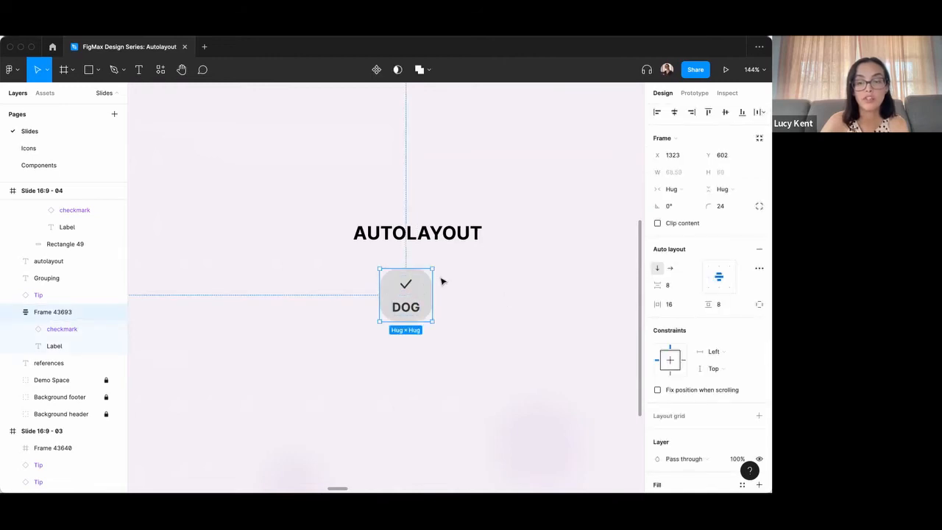
{"action": "left_click", "coordinate": [669, 268]}
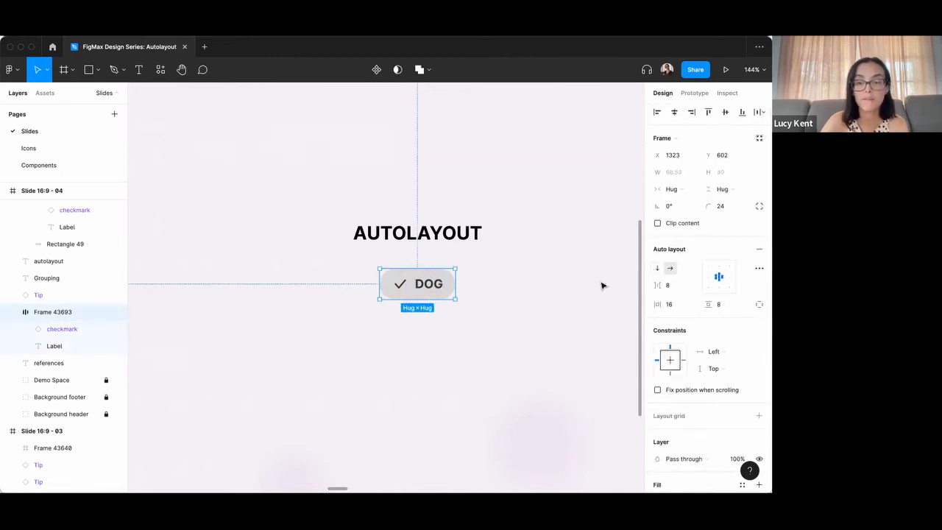
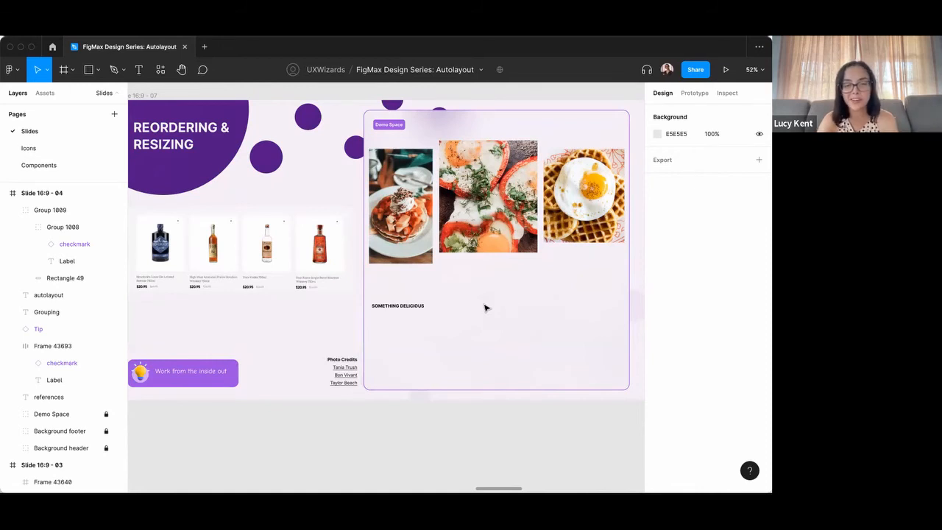
Lower the pancake photo in the demo space and place the SOMETHING DELICIOUS title directly beneath it at X 907, Y 694.
{"action": "scroll", "coordinate": [414, 234], "scroll_direction": "up", "scroll_amount": 3}
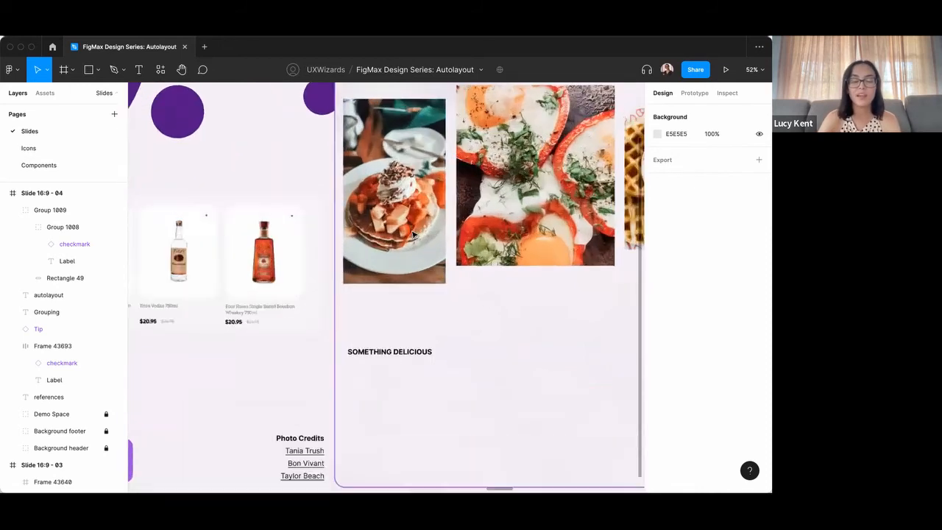
{"action": "scroll", "coordinate": [412, 307], "scroll_direction": "down", "scroll_amount": 2}
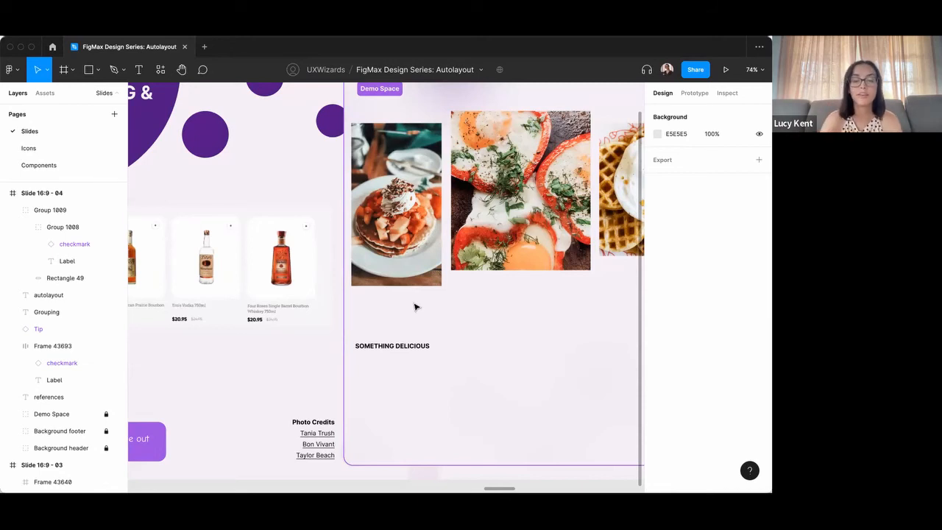
{"action": "scroll", "coordinate": [434, 240], "scroll_direction": "up", "scroll_amount": 2}
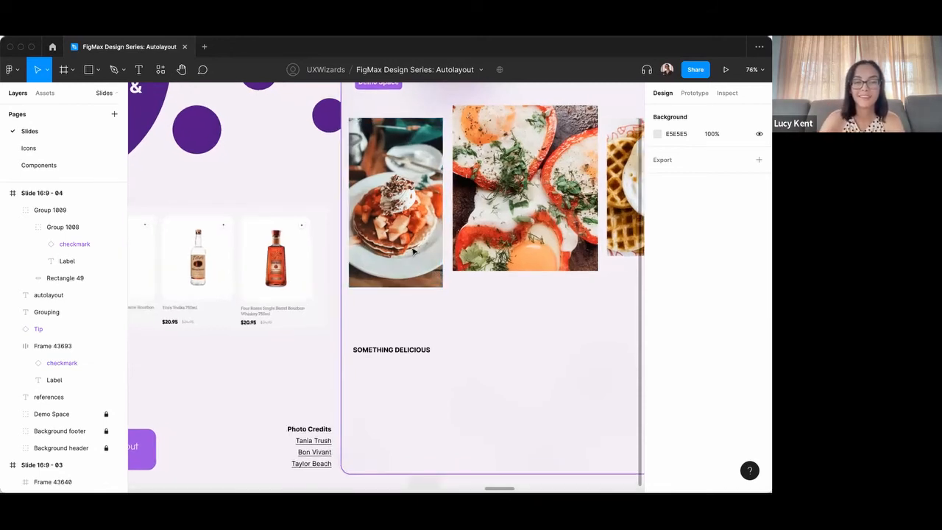
{"action": "left_click", "coordinate": [398, 351]}
{"action": "left_click", "coordinate": [394, 199]}
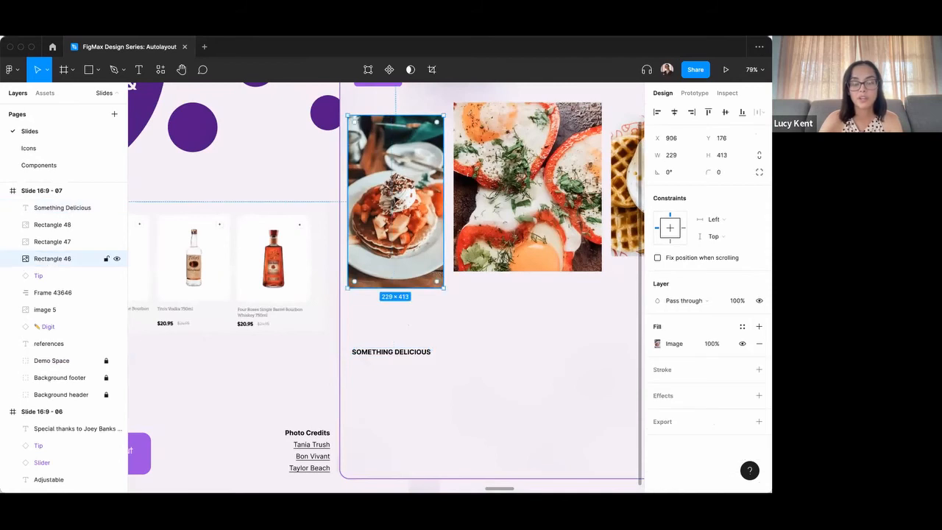
{"action": "left_click_drag", "start_coordinate": [395, 199], "coordinate": [396, 239]}
{"action": "left_click", "coordinate": [395, 352]}
{"action": "left_click_drag", "start_coordinate": [387, 352], "coordinate": [386, 336]}
{"action": "scroll", "coordinate": [388, 354], "scroll_direction": "down", "scroll_amount": 1}
{"action": "scroll", "coordinate": [384, 313], "scroll_direction": "up", "scroll_amount": 5}
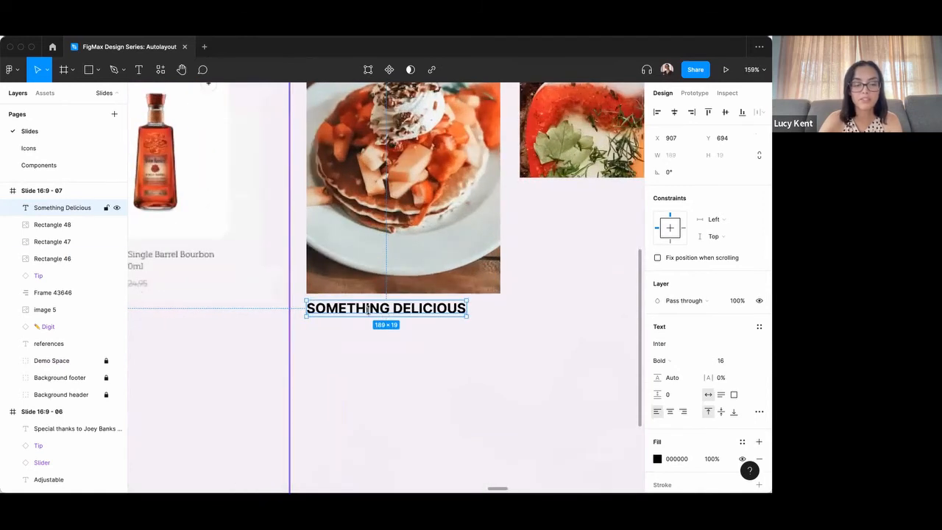
Duplicate the title below itself at Y 721 and give the copy as-typed letter case and Regular weight.
{"action": "left_click_drag", "start_coordinate": [368, 309], "coordinate": [370, 331]}
{"action": "double_click", "coordinate": [455, 338]}
{"action": "left_click", "coordinate": [758, 411]}
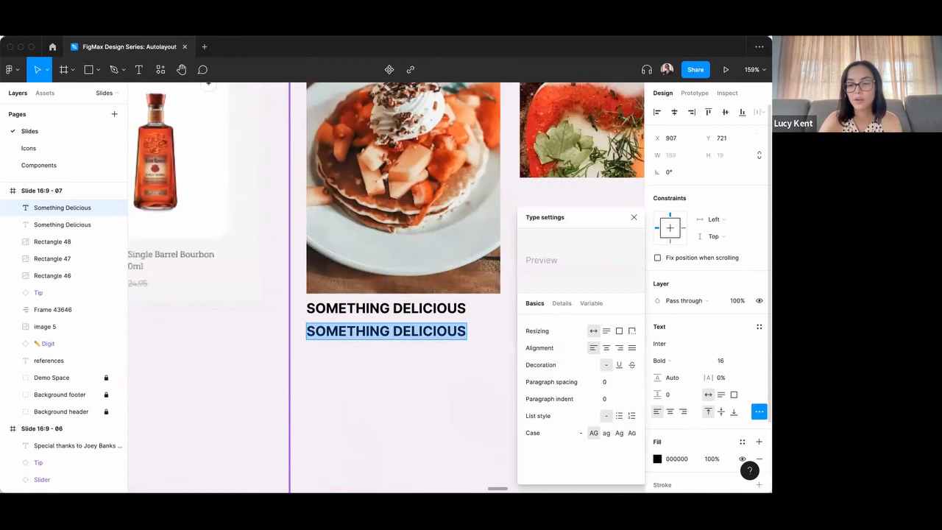
{"action": "left_click", "coordinate": [581, 433]}
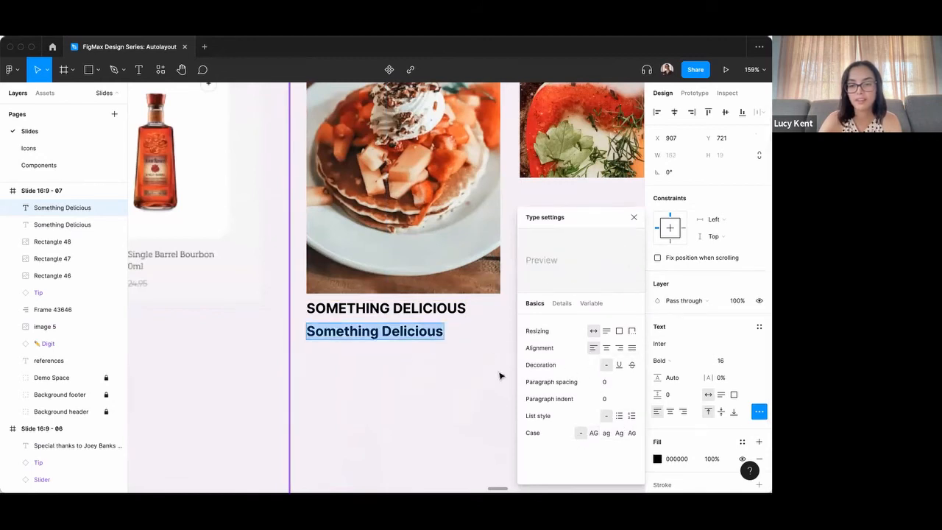
{"action": "key", "text": "Escape"}
{"action": "left_click", "coordinate": [682, 362]}
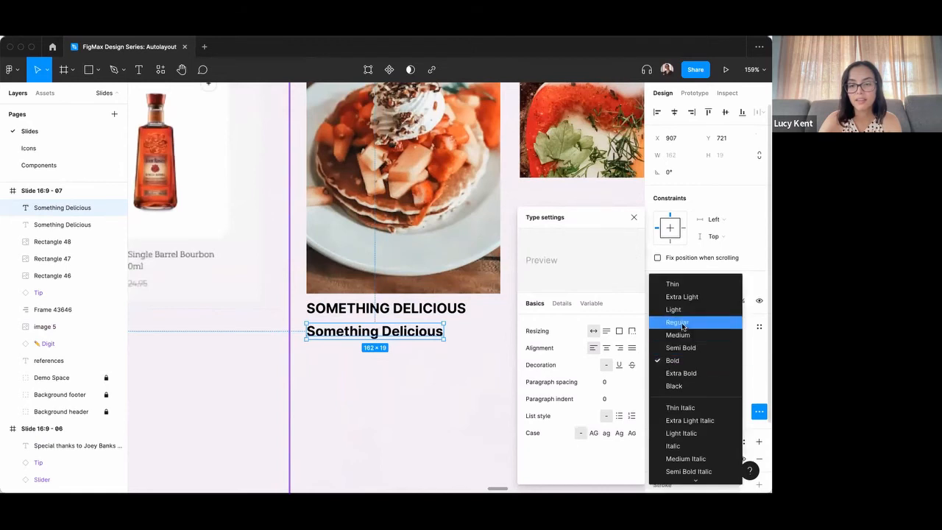
{"action": "left_click", "coordinate": [677, 322]}
Replace the copied title's text with "Some kind of delicious description that makes you want to buy the thing you see".
{"action": "double_click", "coordinate": [433, 331]}
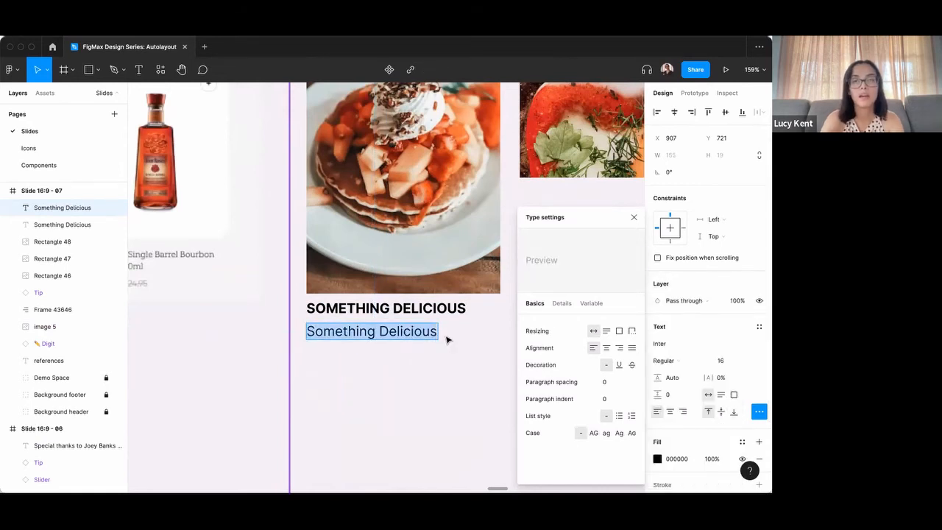
{"action": "type", "text": "Some kidn o"}
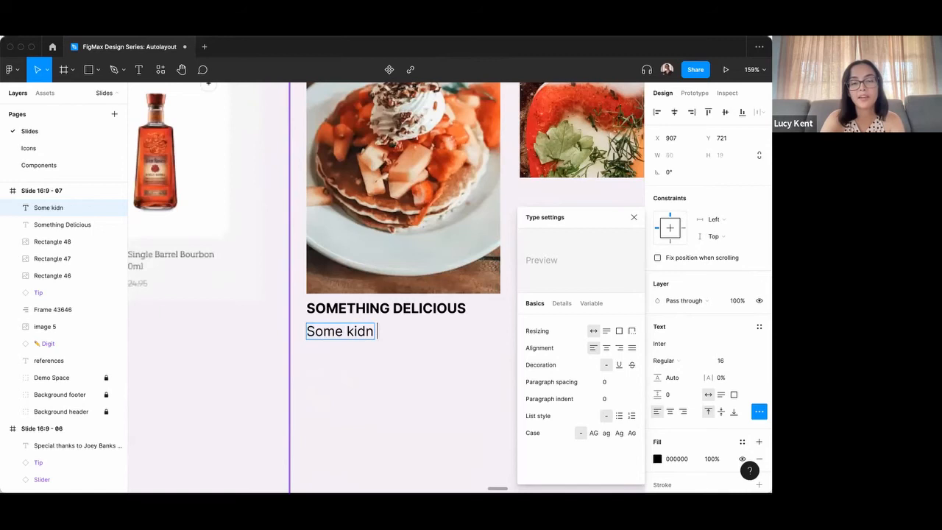
{"action": "key", "text": "BackSpace"}
{"action": "key", "text": "BackSpace"}
{"action": "key", "text": "BackSpace"}
{"action": "key", "text": "BackSpace"}
{"action": "type", "text": "nfd"}
{"action": "key", "text": "BackSpace"}
{"action": "key", "text": "BackSpace"}
{"action": "type", "text": "d of delicious dr"}
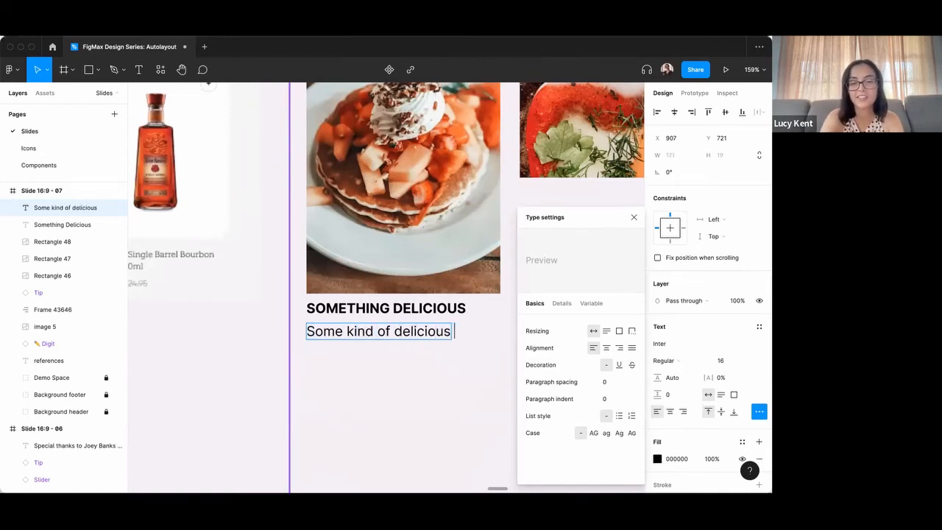
{"action": "key", "text": "BackSpace"}
{"action": "type", "text": "e"}
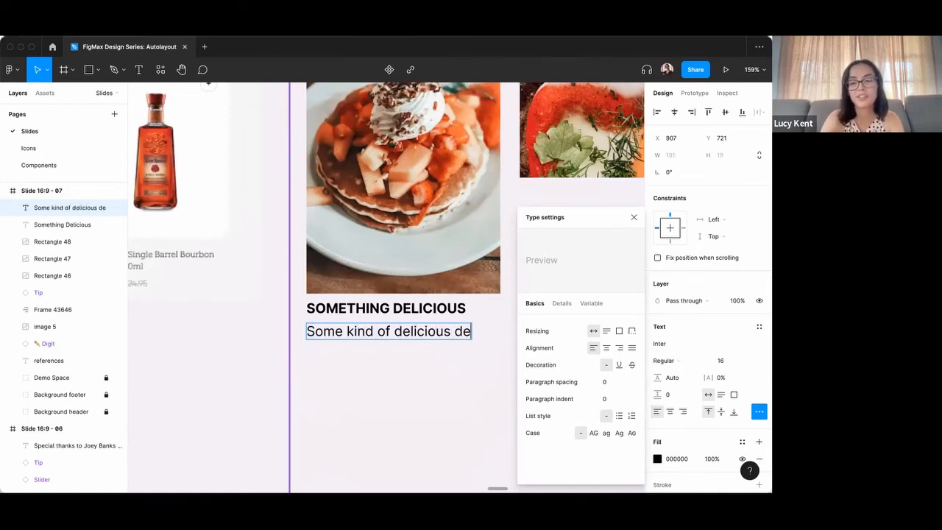
{"action": "left_click", "coordinate": [633, 217]}
{"action": "type", "text": "e"}
{"action": "key", "text": "BackSpace"}
{"action": "type", "text": "scri"}
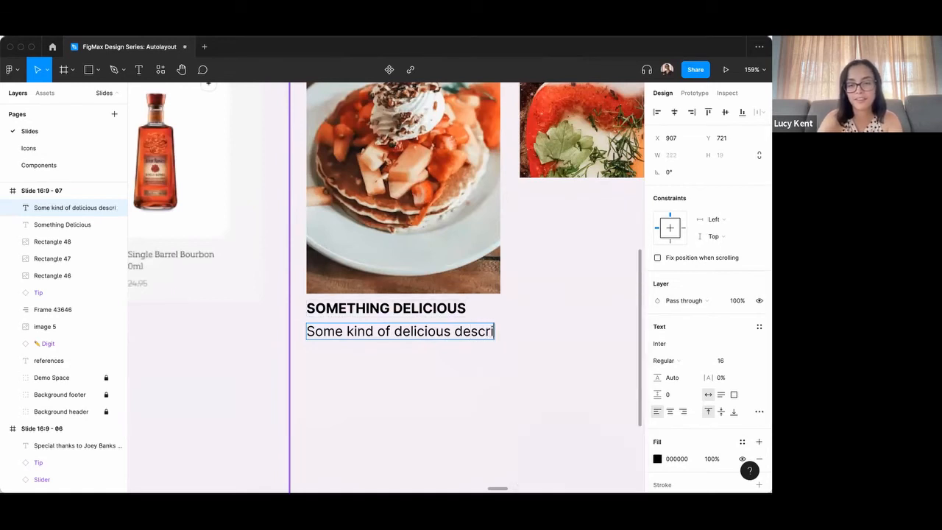
{"action": "type", "text": "ption that makes you w"}
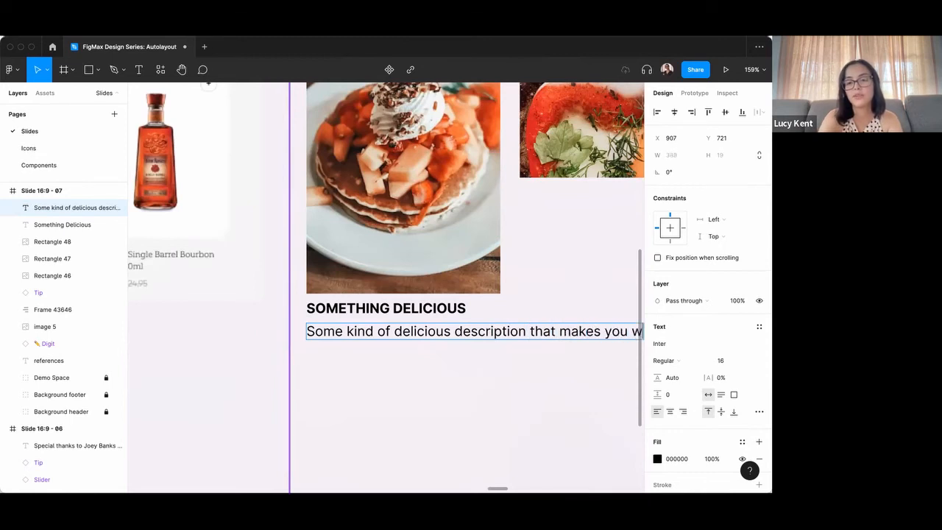
{"action": "type", "text": "ant to"}
{"action": "scroll", "coordinate": [444, 329], "scroll_direction": "right", "scroll_amount": 3}
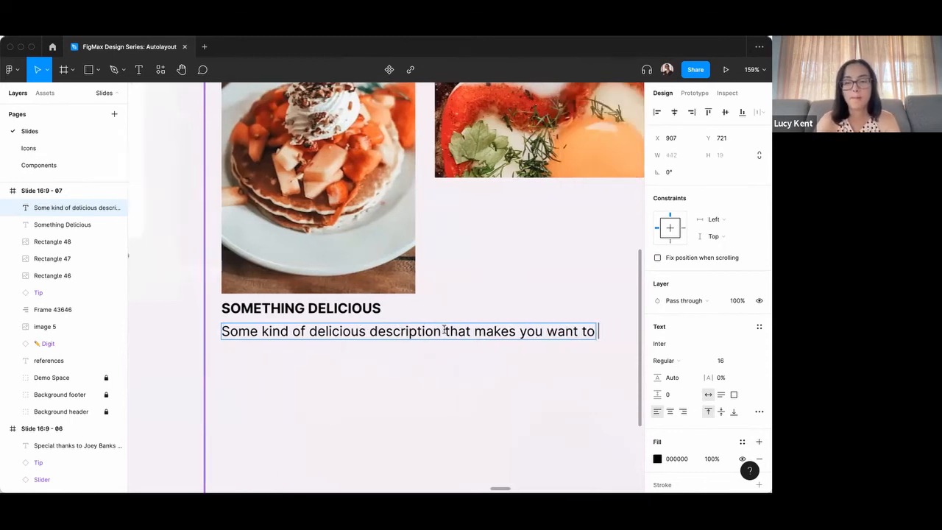
{"action": "type", "text": "buy the "}
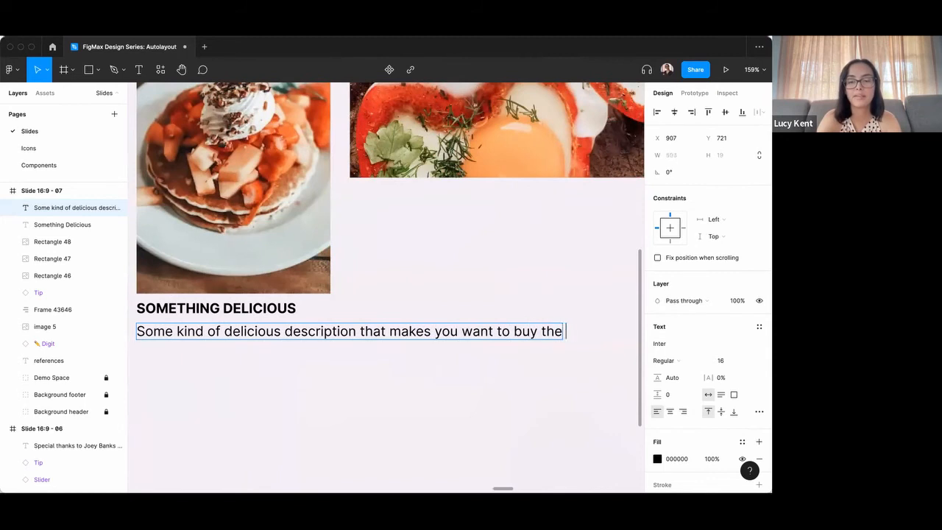
{"action": "type", "text": "thing you se"}
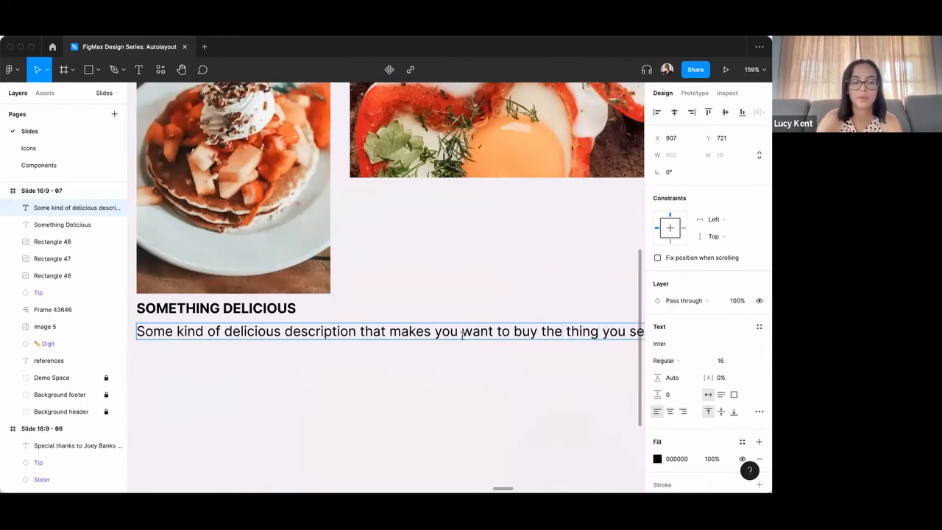
{"action": "scroll", "coordinate": [462, 335], "scroll_direction": "down", "scroll_amount": 5}
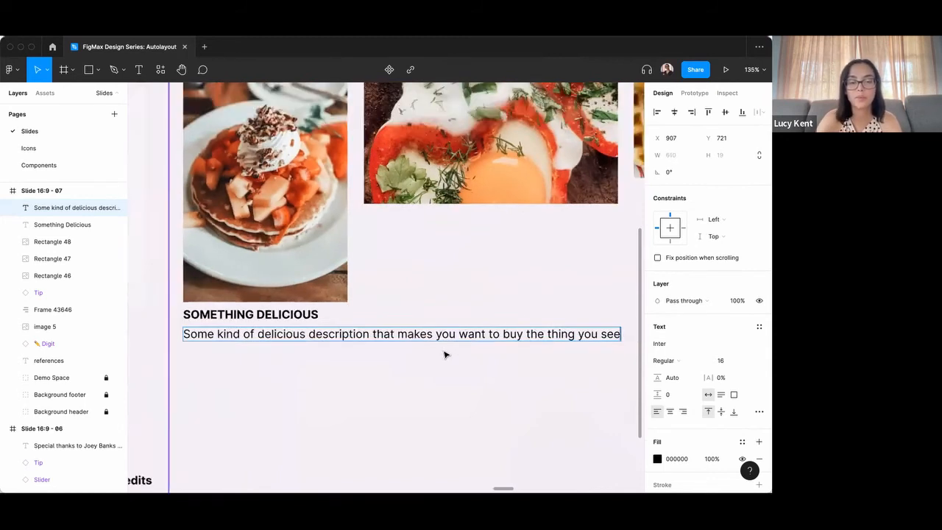
{"action": "key", "text": "Escape"}
Duplicate the description below itself at Y 748, change the copy's text to "$25.00" and set it to Medium weight.
{"action": "scroll", "coordinate": [262, 374], "scroll_direction": "left", "scroll_amount": 3}
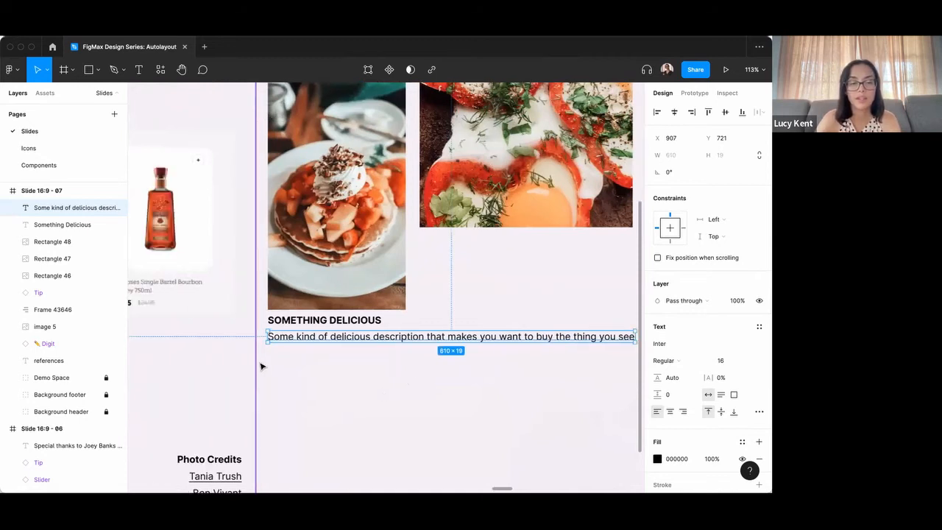
{"action": "left_click_drag", "start_coordinate": [293, 339], "coordinate": [292, 352], "text": "alt"}
{"action": "double_click", "coordinate": [292, 352]}
{"action": "type", "text": "$25.00"}
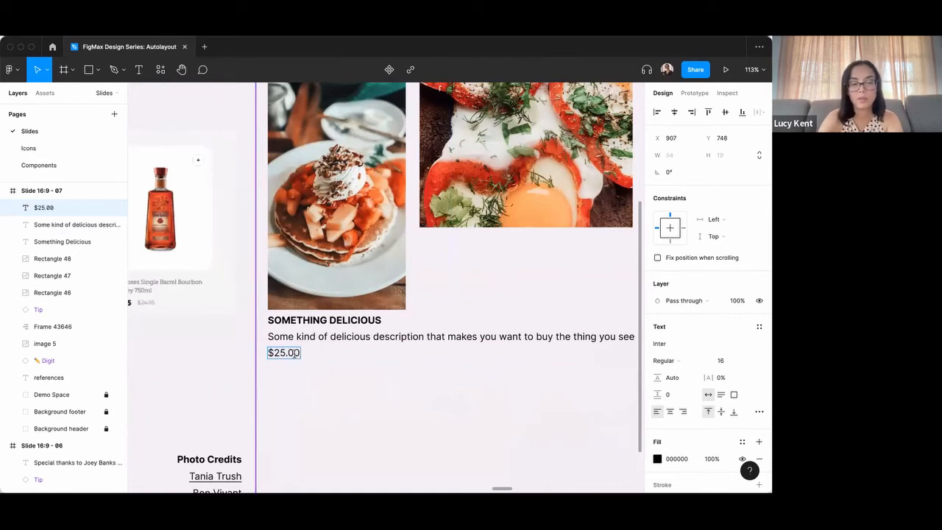
{"action": "key", "text": "Escape"}
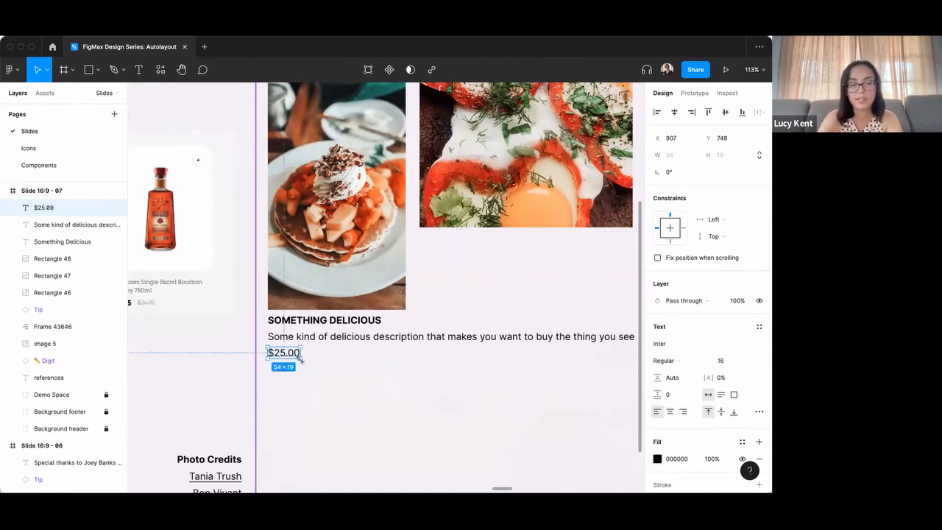
{"action": "left_click", "coordinate": [689, 361]}
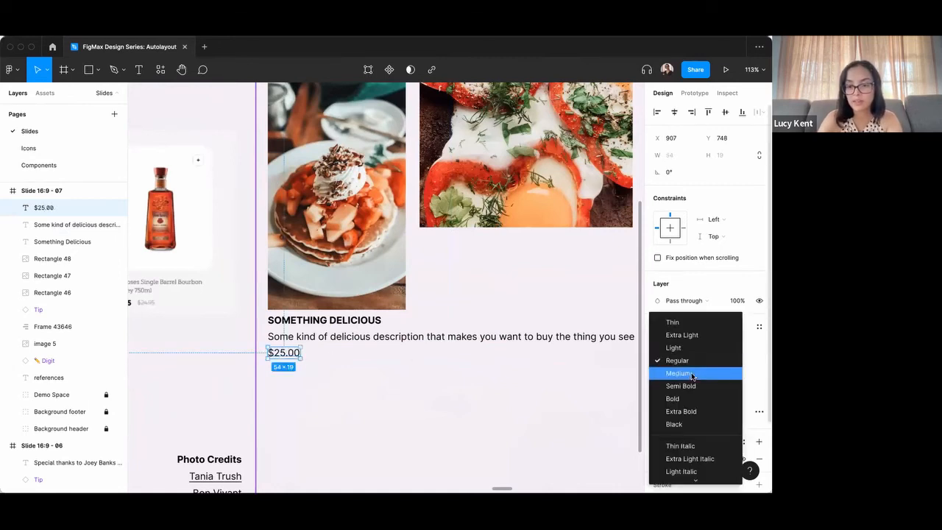
{"action": "left_click", "coordinate": [691, 374]}
{"action": "left_click", "coordinate": [352, 386]}
Duplicate the $25.00 price beside itself at X 974 and change the copy's text to "$100.00".
{"action": "scroll", "coordinate": [279, 370], "scroll_direction": "left", "scroll_amount": 3}
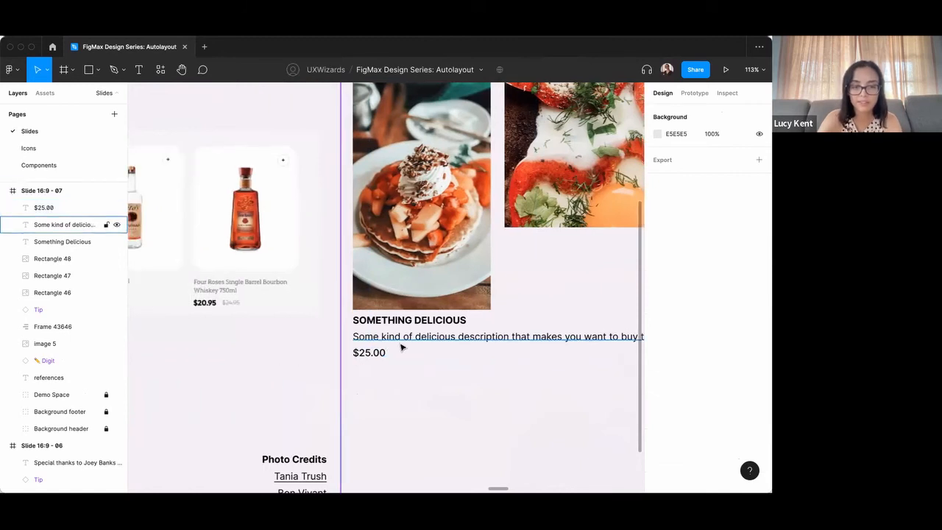
{"action": "scroll", "coordinate": [399, 343], "scroll_direction": "up", "scroll_amount": 3}
{"action": "scroll", "coordinate": [377, 368], "scroll_direction": "up", "scroll_amount": 3}
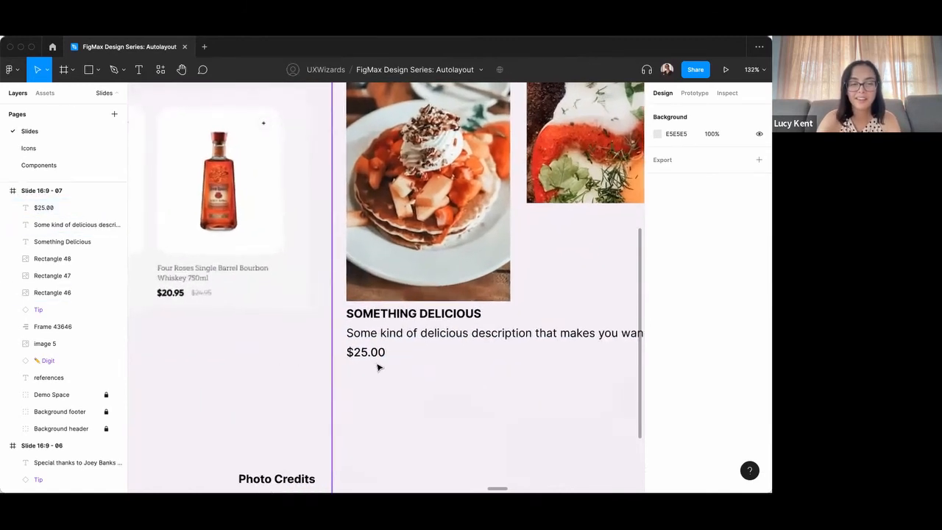
{"action": "left_click", "coordinate": [373, 355]}
{"action": "left_click_drag", "start_coordinate": [374, 356], "coordinate": [435, 358]}
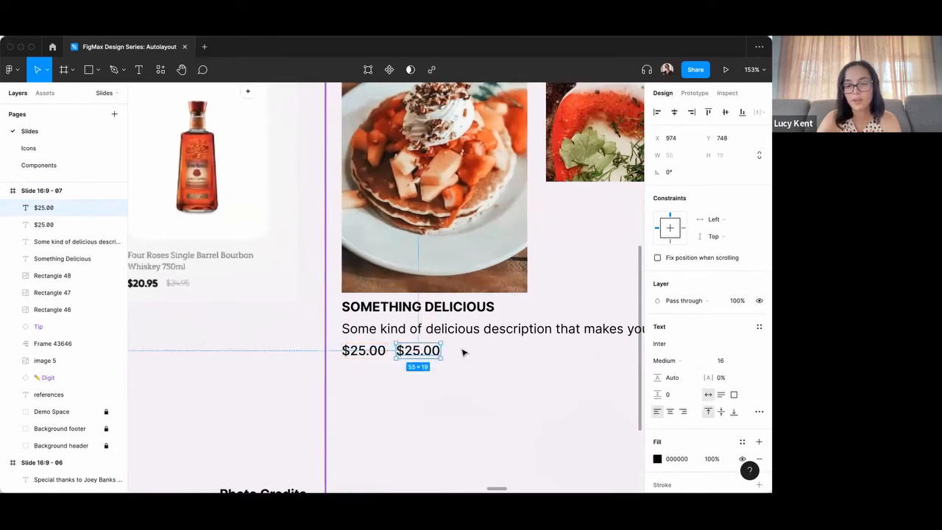
{"action": "double_click", "coordinate": [421, 351]}
{"action": "key", "text": "super+a"}
{"action": "type", "text": "$100.00"}
{"action": "key", "text": "Escape"}
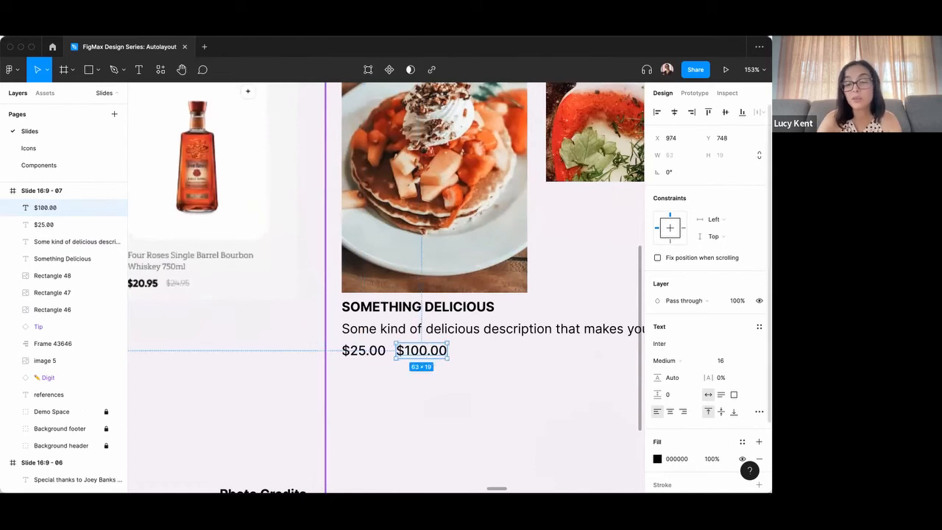
Apply strikethrough decoration to the $100.00 price.
{"action": "left_click", "coordinate": [758, 412]}
{"action": "left_click", "coordinate": [632, 364]}
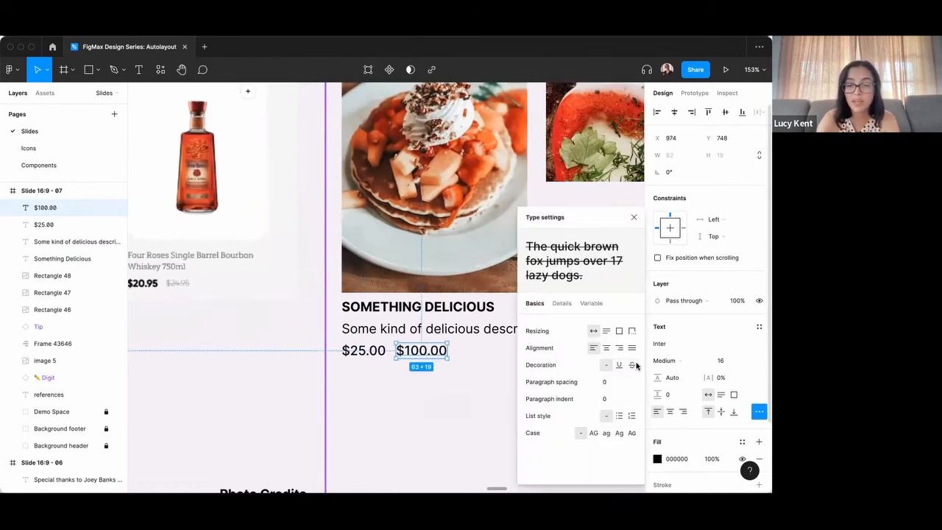
{"action": "left_click", "coordinate": [401, 377]}
Wrap the $25.00 and $100.00 prices together in a horizontal auto layout with an item spacing of 8.
{"action": "left_click", "coordinate": [441, 353]}
{"action": "left_click", "coordinate": [364, 351], "text": "shift"}
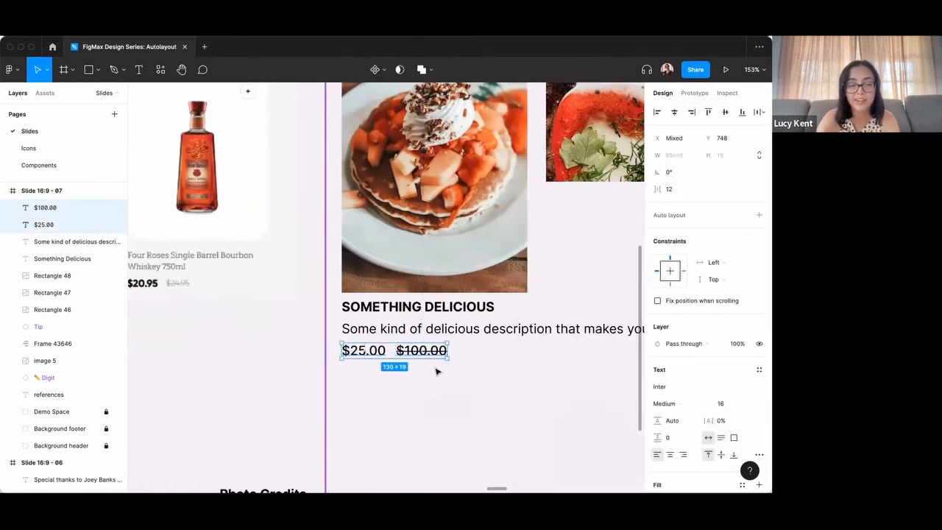
{"action": "scroll", "coordinate": [456, 362], "scroll_direction": "down", "scroll_amount": 2}
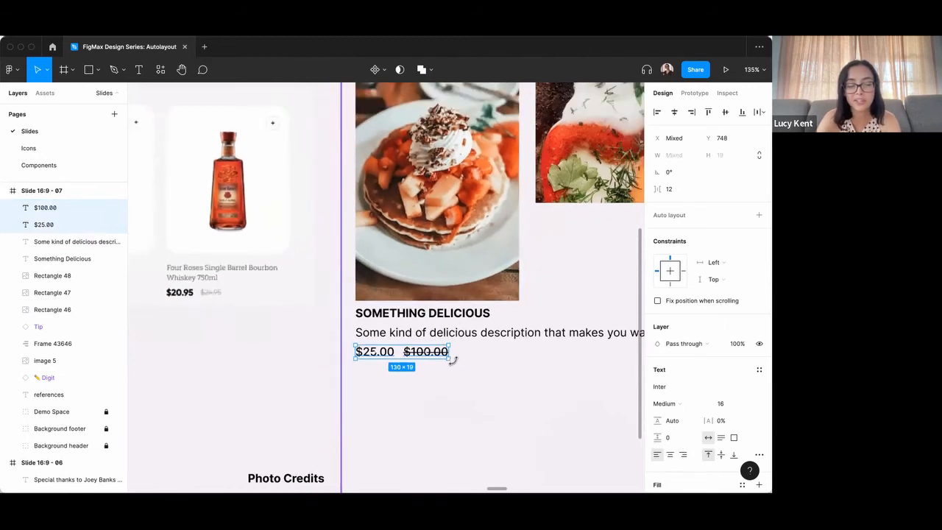
{"action": "scroll", "coordinate": [494, 361], "scroll_direction": "up", "scroll_amount": 3}
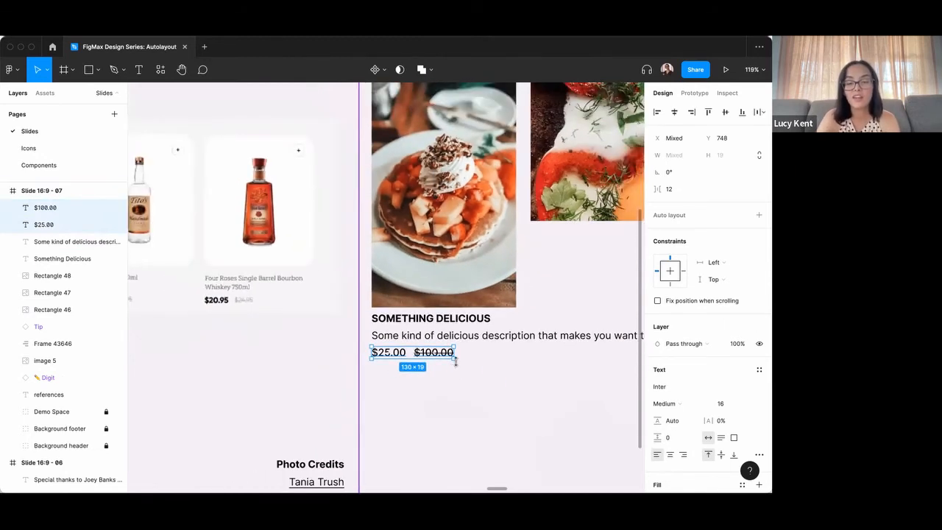
{"action": "left_click", "coordinate": [383, 353]}
{"action": "scroll", "coordinate": [494, 375], "scroll_direction": "down", "scroll_amount": 2}
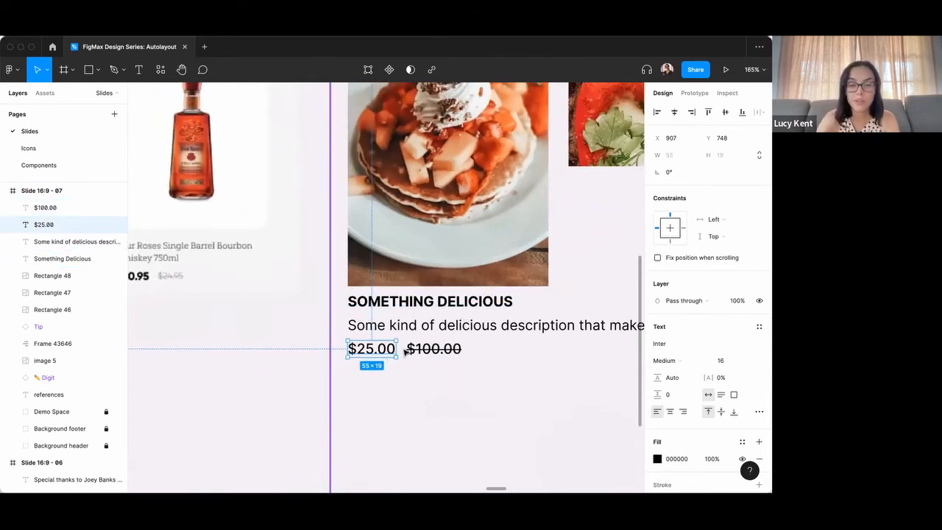
{"action": "left_click", "coordinate": [435, 349], "text": "shift"}
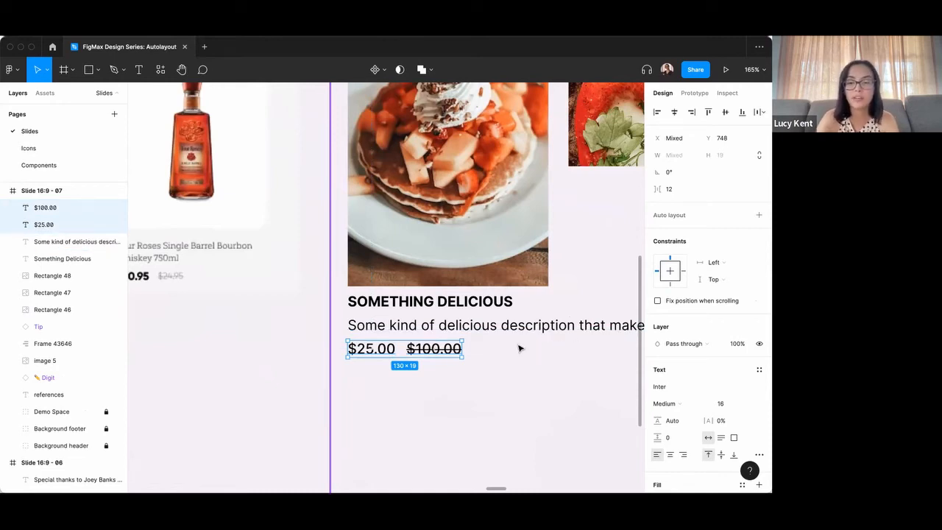
{"action": "key", "text": "shift+a"}
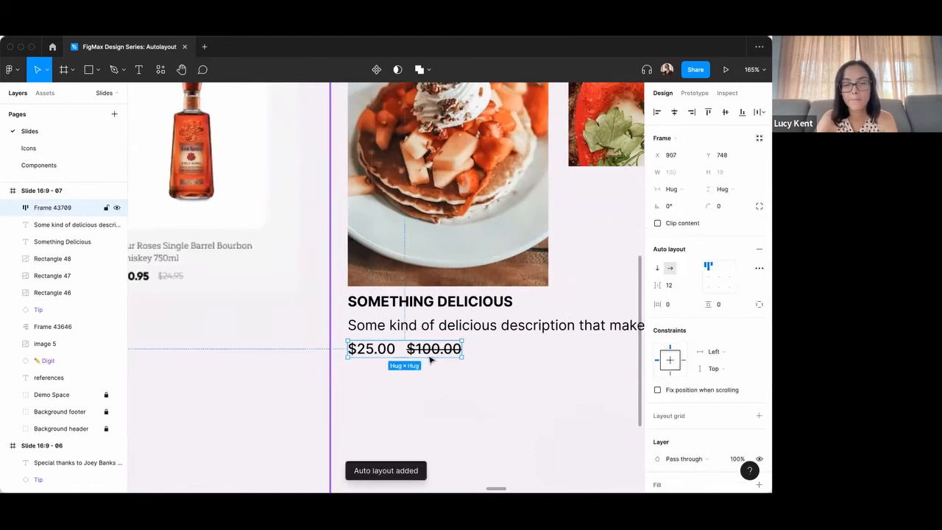
{"action": "left_click", "coordinate": [678, 285]}
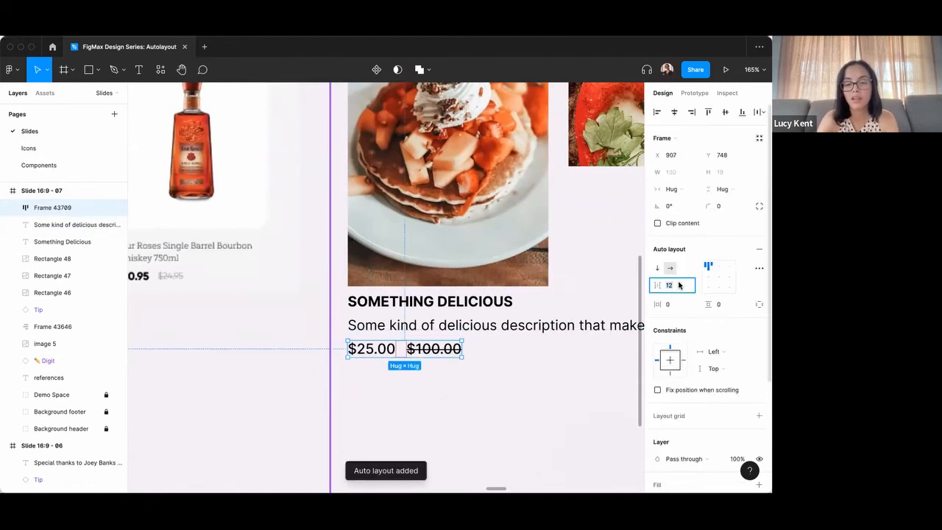
{"action": "type", "text": "8"}
{"action": "key", "text": "Return"}
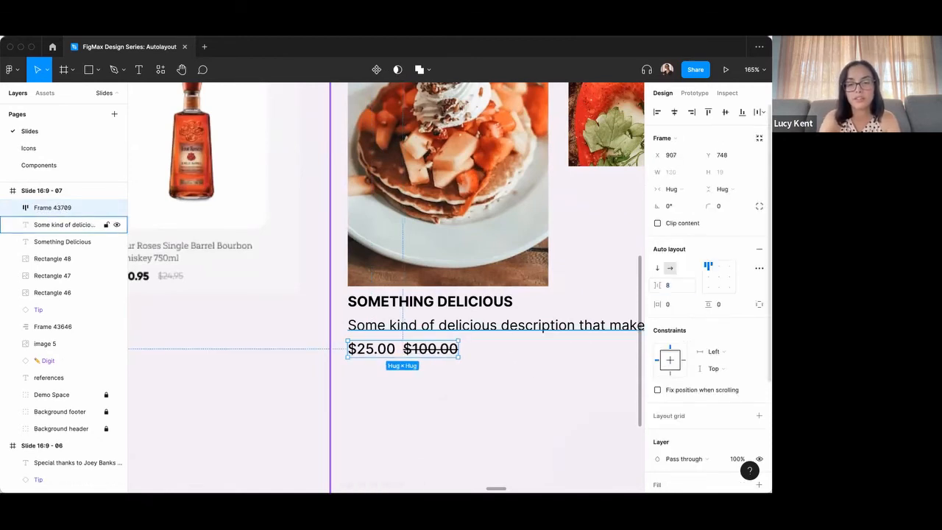
Nest the title, description and price row in a vertical auto layout, and wrap that with the pancake photo in an outer vertical auto layout.
{"action": "left_click", "coordinate": [417, 377]}
{"action": "left_click", "coordinate": [404, 354]}
{"action": "left_click", "coordinate": [402, 331], "text": "shift"}
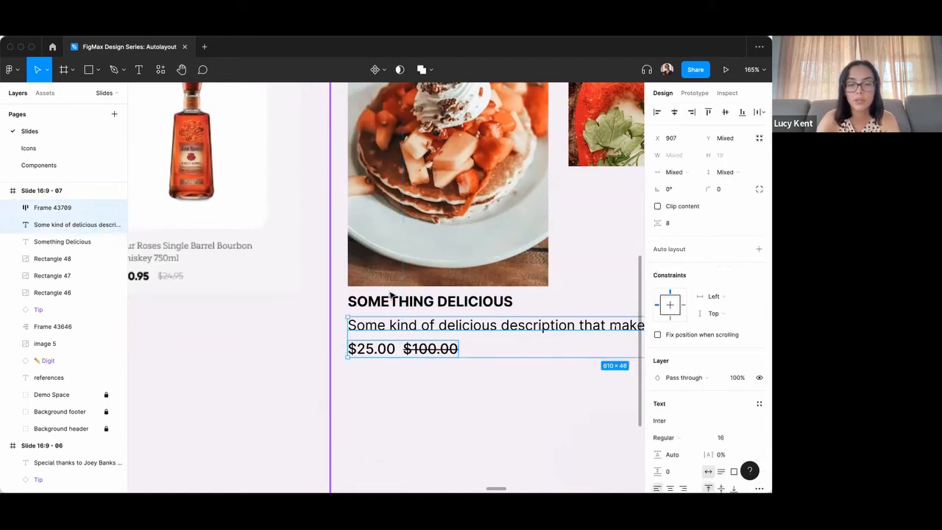
{"action": "left_click", "coordinate": [397, 299], "text": "shift"}
{"action": "key", "text": "shift+a"}
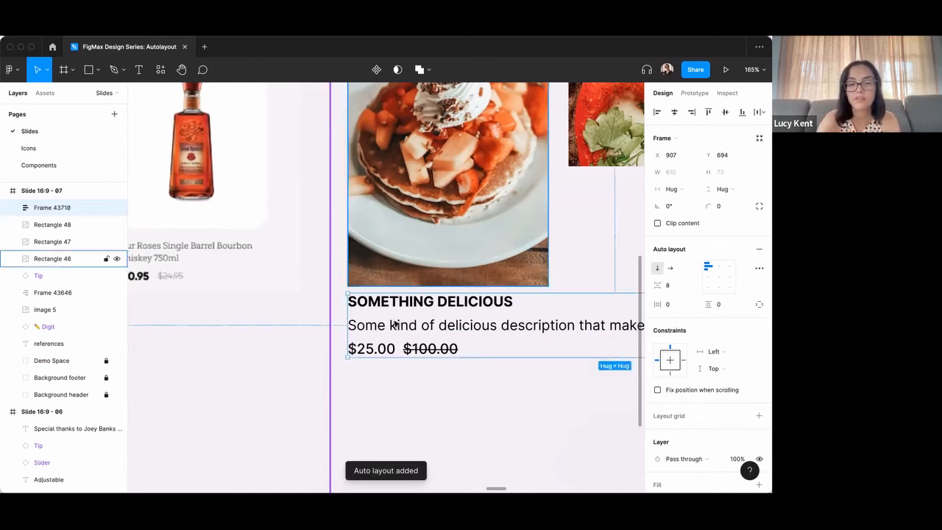
{"action": "left_click", "coordinate": [449, 256], "text": "shift"}
{"action": "key", "text": "shift+a"}
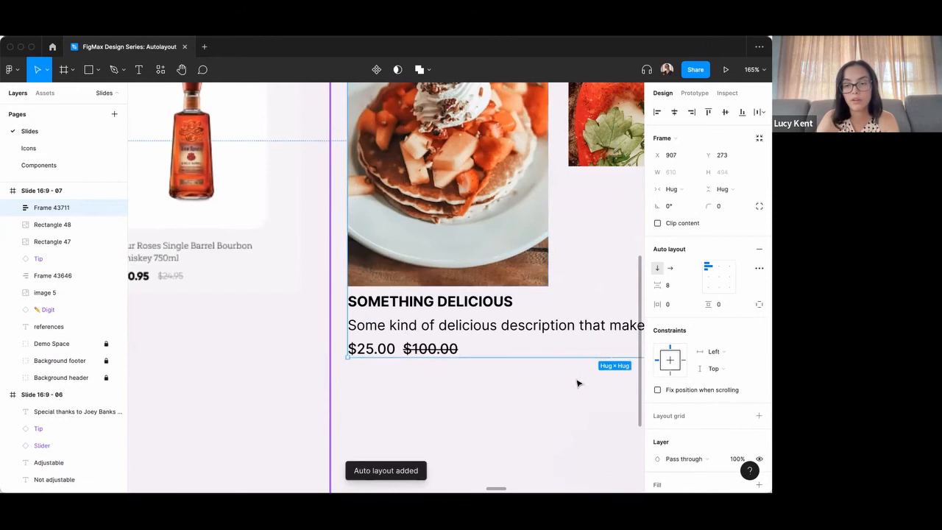
Set the description text's horizontal resizing to Fill container inside the card's text frame.
{"action": "scroll", "coordinate": [520, 334], "scroll_direction": "down", "scroll_amount": 1}
{"action": "scroll", "coordinate": [519, 334], "scroll_direction": "right", "scroll_amount": 1}
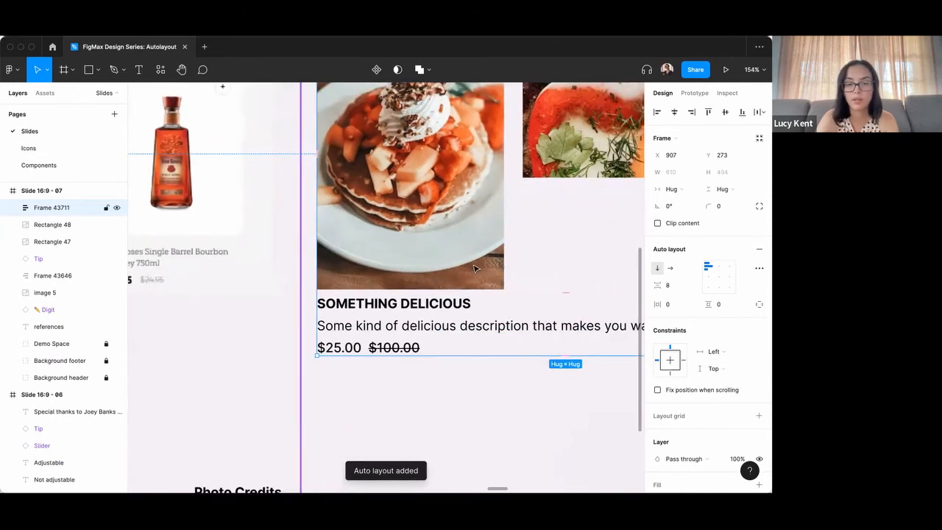
{"action": "scroll", "coordinate": [475, 271], "scroll_direction": "right", "scroll_amount": 1}
{"action": "double_click", "coordinate": [357, 322]}
{"action": "scroll", "coordinate": [383, 313], "scroll_direction": "down", "scroll_amount": 5}
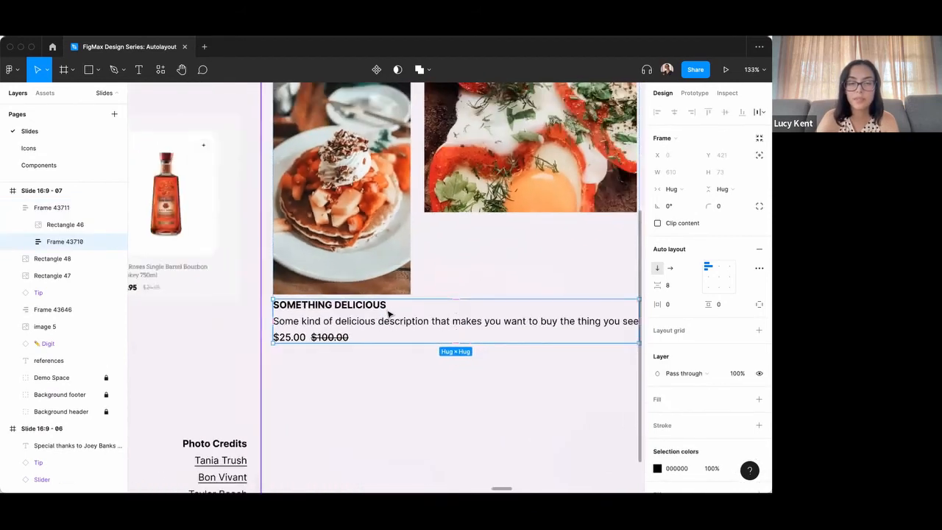
{"action": "scroll", "coordinate": [591, 318], "scroll_direction": "right", "scroll_amount": 2}
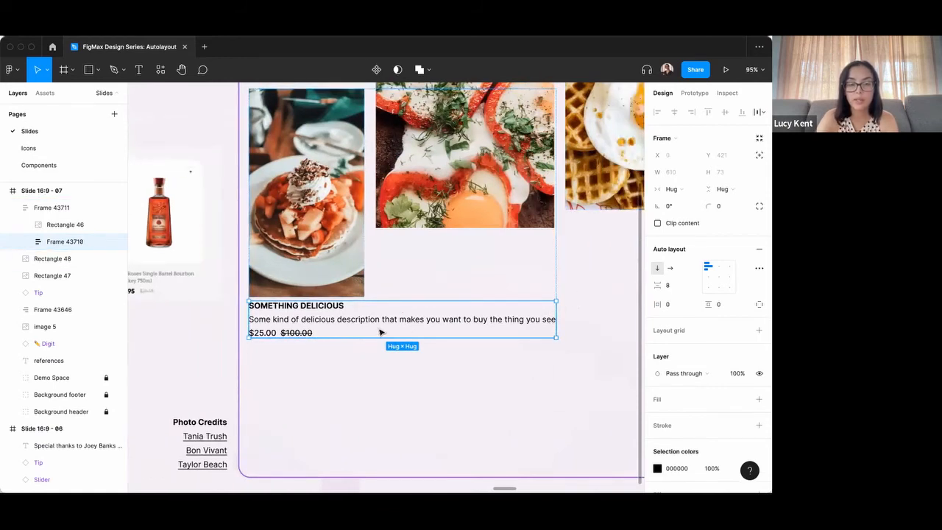
{"action": "double_click", "coordinate": [498, 323]}
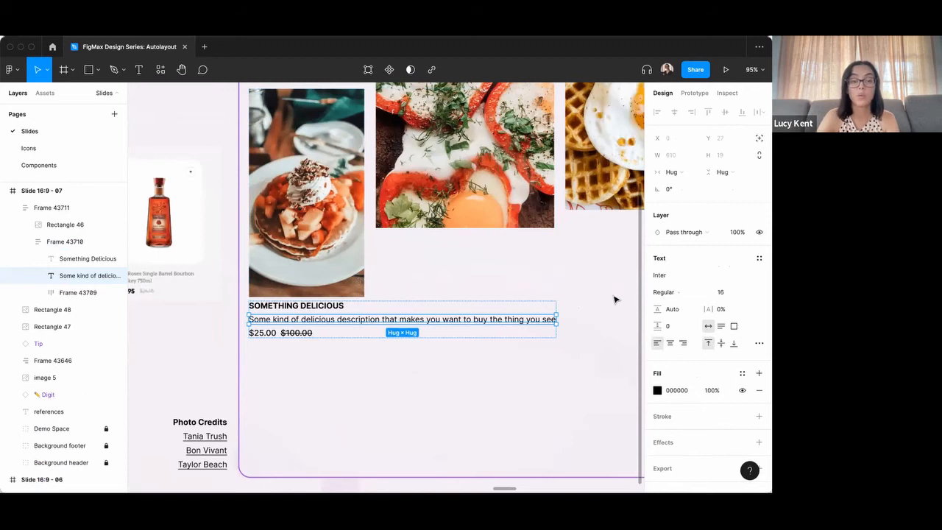
{"action": "left_click", "coordinate": [684, 175]}
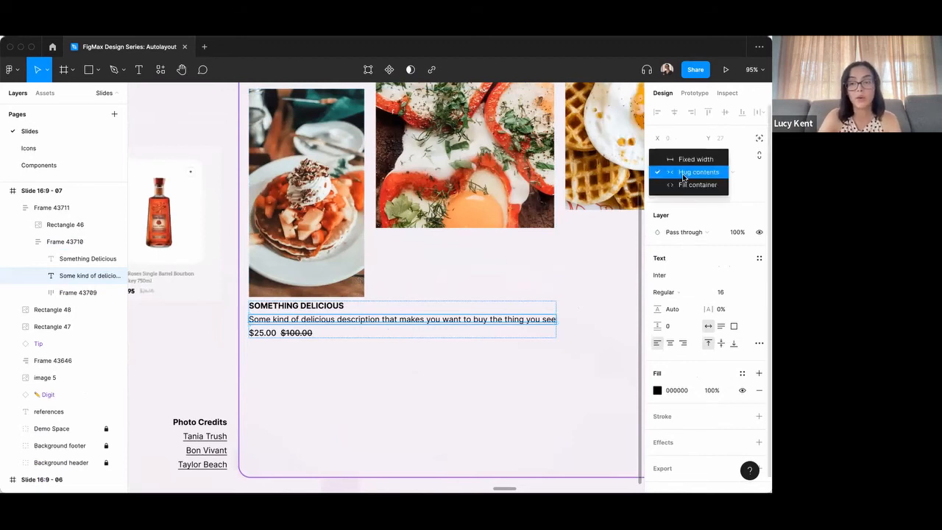
{"action": "left_click", "coordinate": [690, 186]}
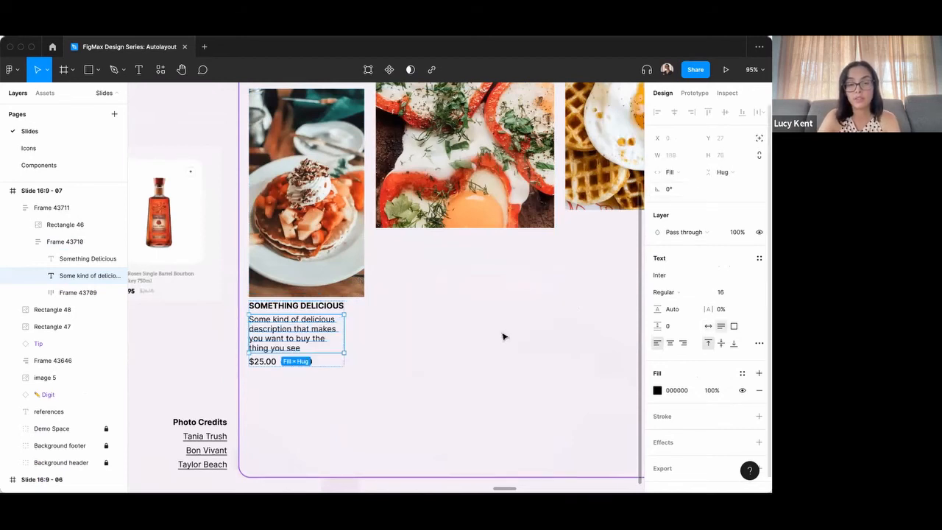
Set the horizontal resizing of the frame holding the title, description and prices to Fill container.
{"action": "left_click", "coordinate": [336, 366]}
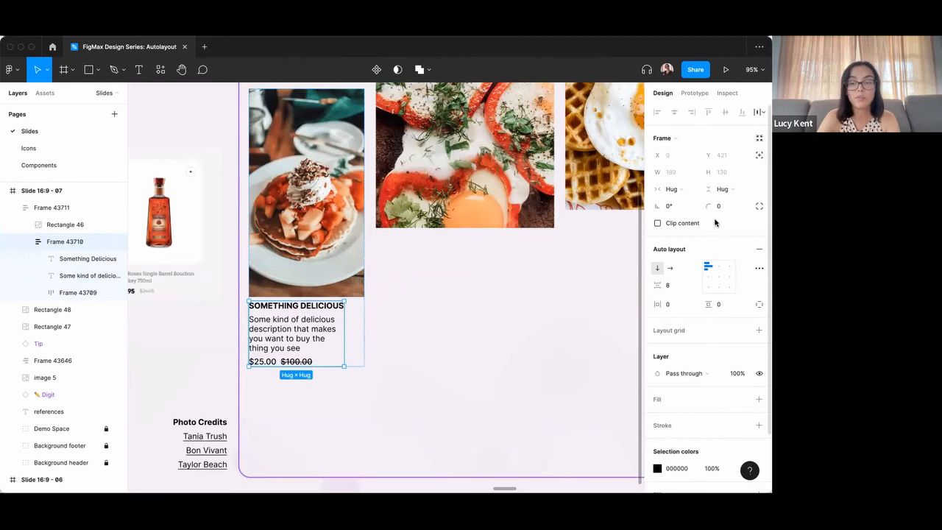
{"action": "left_click", "coordinate": [672, 189]}
{"action": "left_click", "coordinate": [689, 199]}
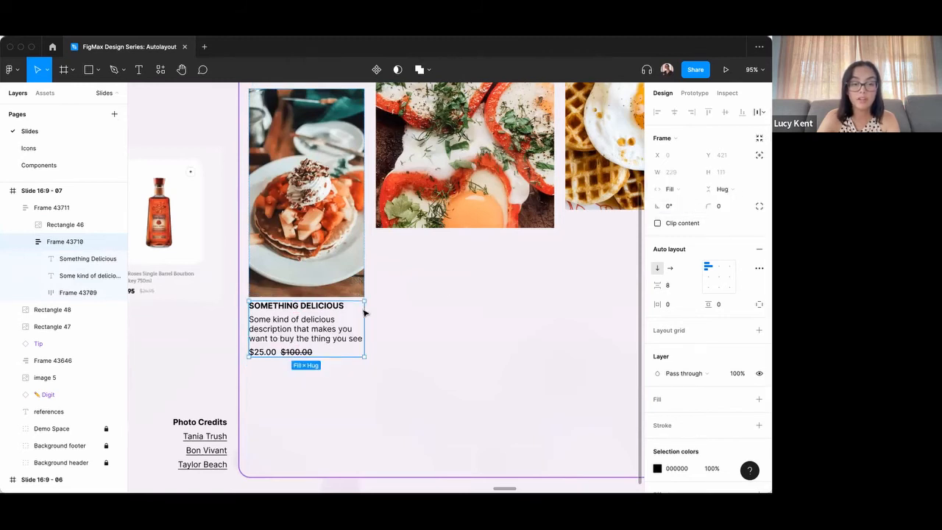
Set the item spacing between the pancake photo and the text frame in the outer card frame to 0.
{"action": "left_click", "coordinate": [350, 256]}
{"action": "left_click", "coordinate": [672, 284]}
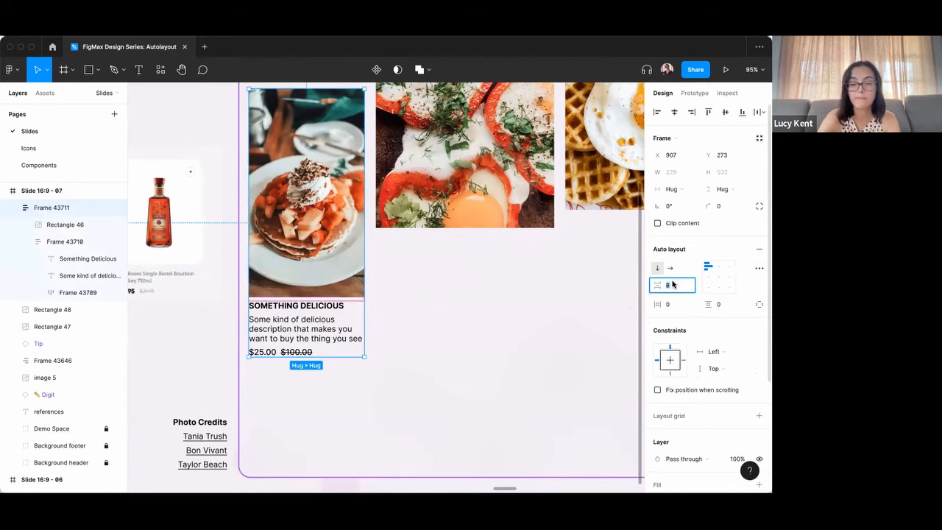
{"action": "left_click", "coordinate": [393, 332]}
{"action": "scroll", "coordinate": [328, 303], "scroll_direction": "down", "scroll_amount": 1}
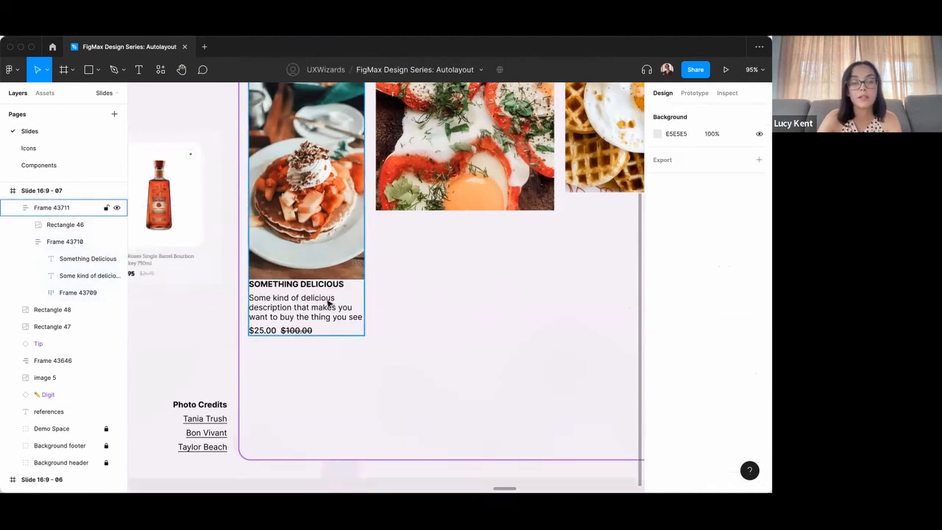
Add a white FFFFFF fill to the outer card frame.
{"action": "left_click", "coordinate": [328, 303]}
{"action": "scroll", "coordinate": [729, 321], "scroll_direction": "down", "scroll_amount": 5}
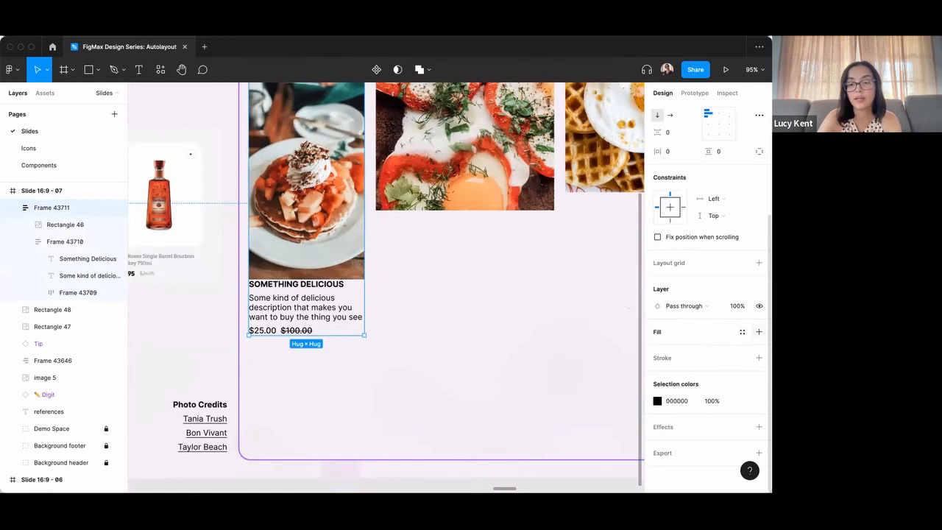
{"action": "left_click", "coordinate": [758, 331]}
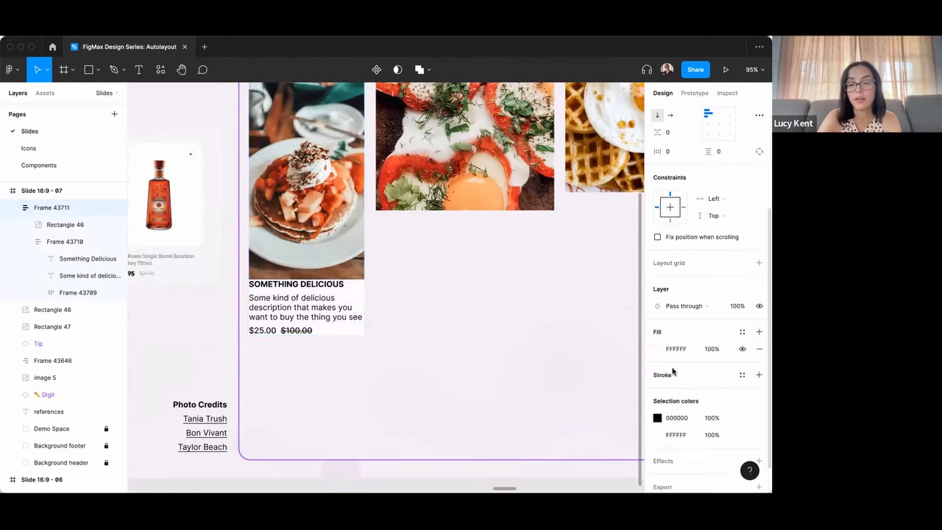
Set a uniform padding of 16 on all sides of the card's text frame.
{"action": "left_click", "coordinate": [306, 292]}
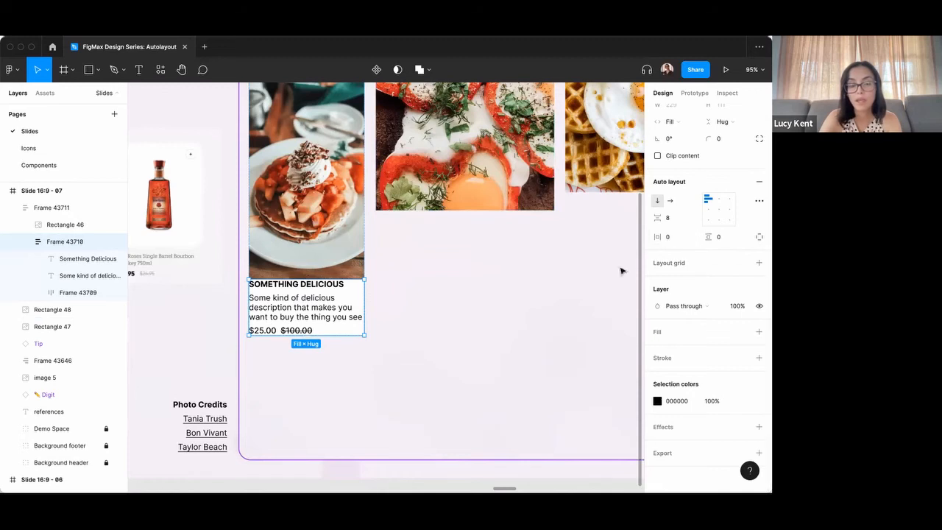
{"action": "left_click", "coordinate": [675, 241]}
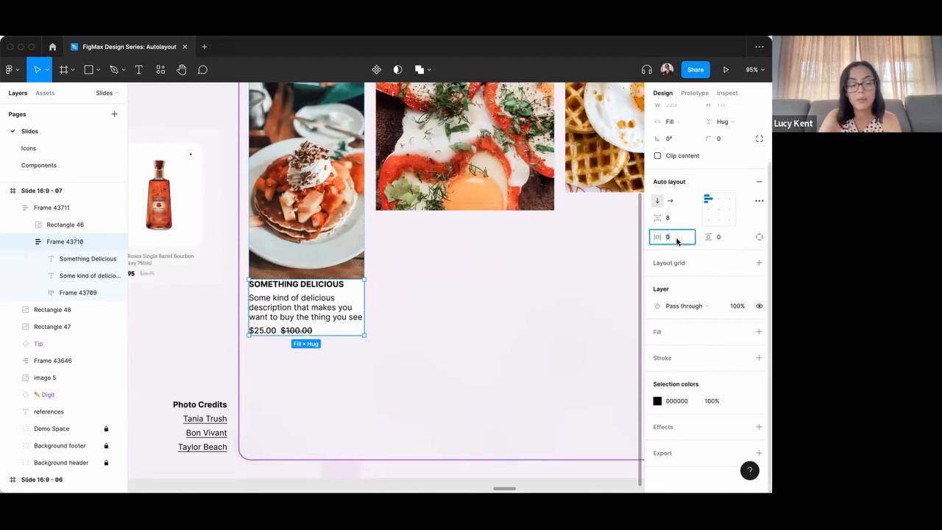
{"action": "left_click", "coordinate": [676, 242], "text": "super"}
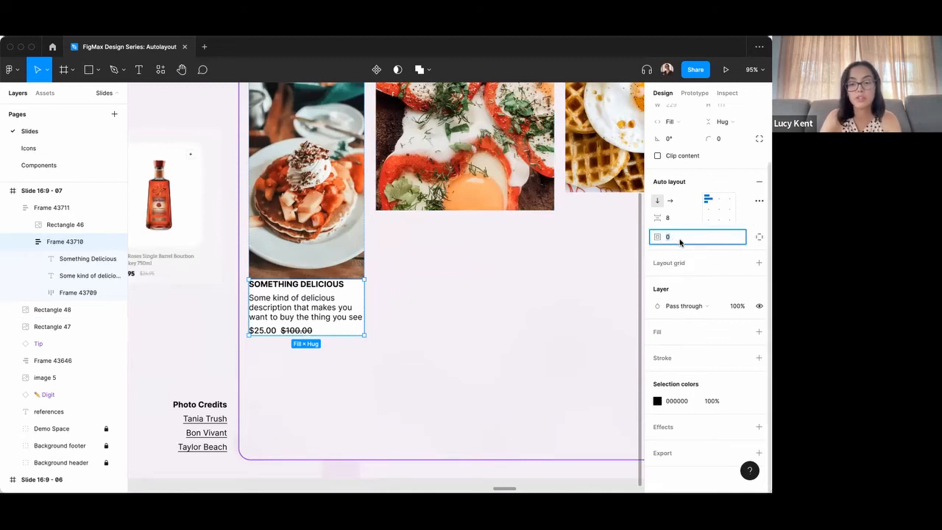
{"action": "type", "text": "16"}
{"action": "key", "text": "Return"}
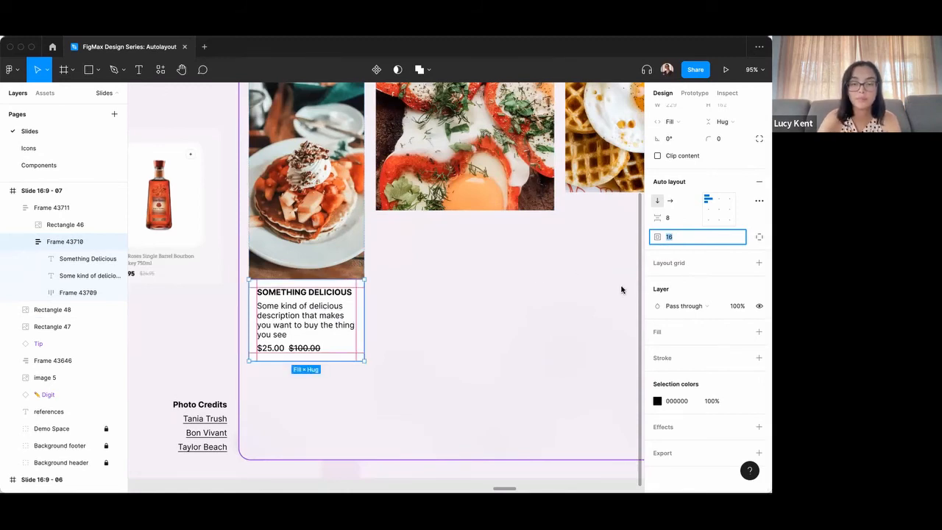
{"action": "left_click", "coordinate": [559, 314]}
Shorten the pancake photo so the card is about 359 high, and move the card to about X 943, Y 614.
{"action": "left_click", "coordinate": [311, 302]}
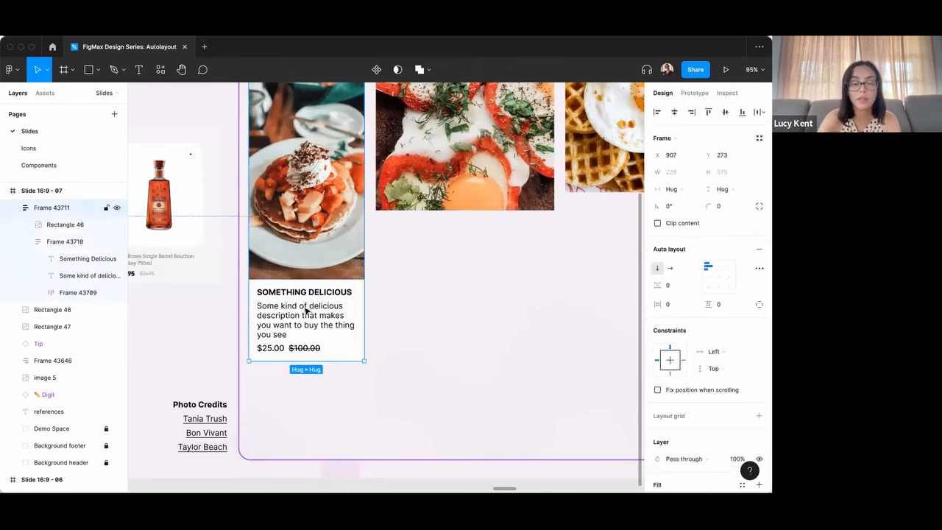
{"action": "scroll", "coordinate": [331, 234], "scroll_direction": "down", "scroll_amount": 4}
{"action": "left_click", "coordinate": [331, 244]}
{"action": "left_click_drag", "start_coordinate": [324, 259], "coordinate": [324, 187]}
{"action": "left_click", "coordinate": [353, 287]}
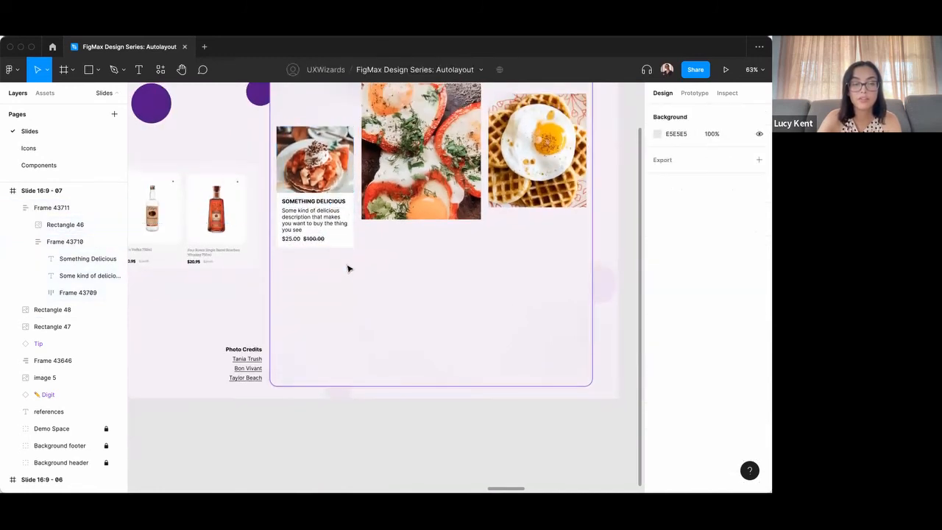
{"action": "scroll", "coordinate": [333, 192], "scroll_direction": "up", "scroll_amount": 5}
{"action": "left_click_drag", "start_coordinate": [333, 143], "coordinate": [351, 322]}
Round the card frame's corners to a radius of 16 and clip its content.
{"action": "left_click", "coordinate": [727, 209]}
{"action": "type", "text": "16"}
{"action": "key", "text": "Return"}
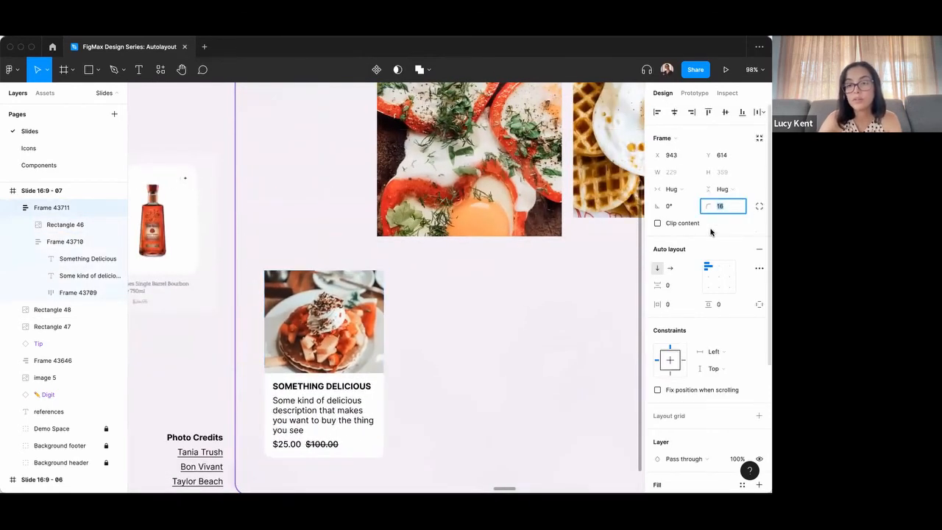
{"action": "left_click", "coordinate": [658, 224]}
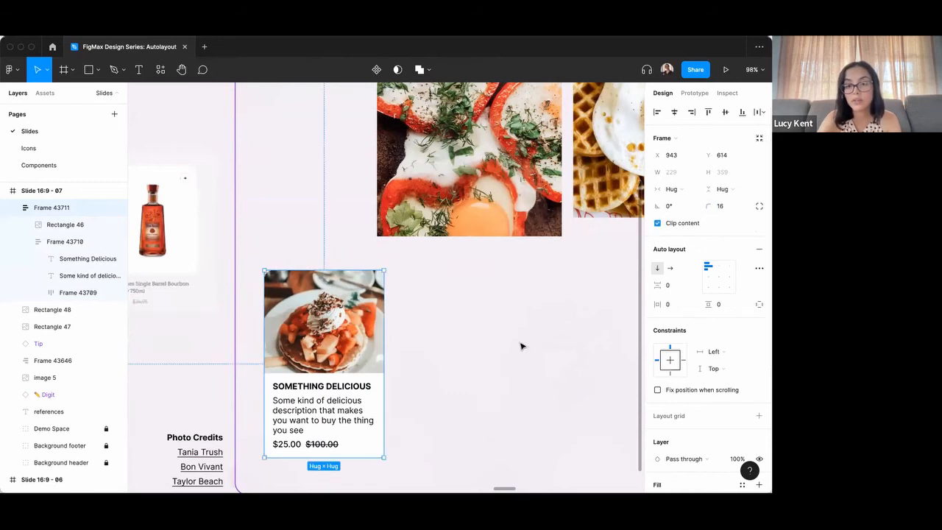
Examine the pancake card's clipped rounded corners up close and the card as a whole on the slide.
{"action": "scroll", "coordinate": [412, 265], "scroll_direction": "down", "scroll_amount": 3}
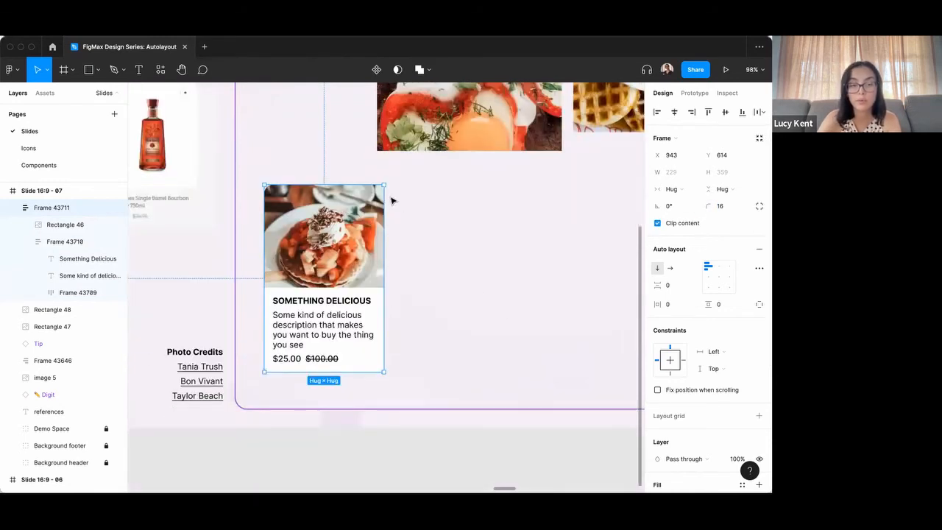
{"action": "scroll", "coordinate": [456, 225], "scroll_direction": "down", "scroll_amount": 1}
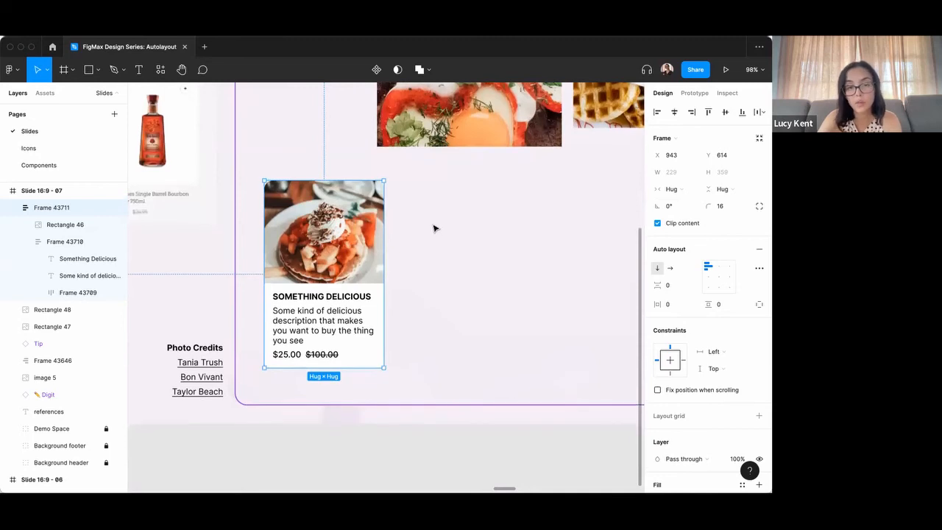
{"action": "scroll", "coordinate": [440, 225], "scroll_direction": "down", "scroll_amount": 2}
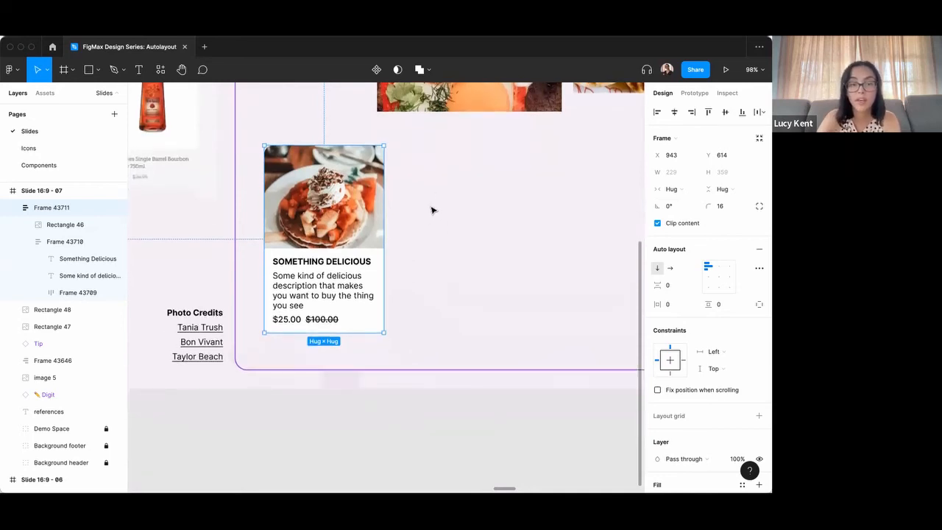
{"action": "left_click", "coordinate": [432, 211]}
{"action": "left_click", "coordinate": [364, 194]}
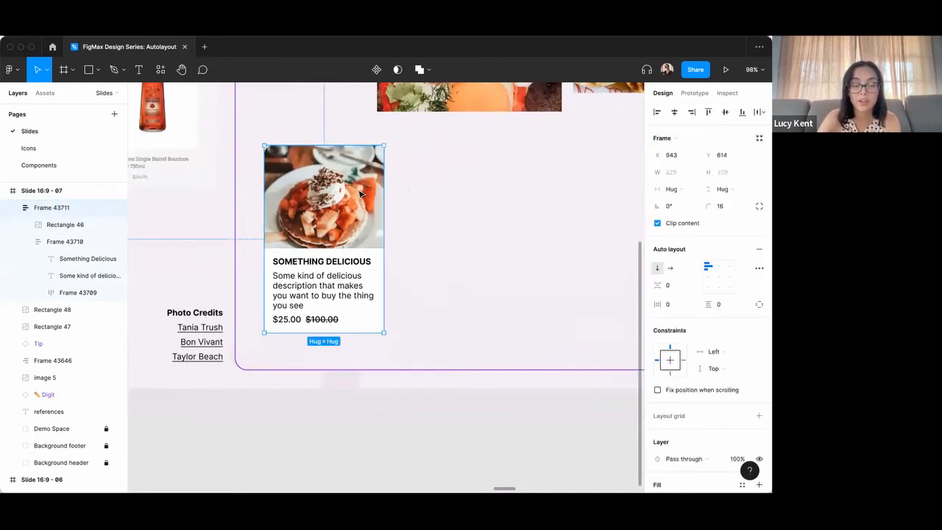
{"action": "scroll", "coordinate": [416, 194], "scroll_direction": "down", "scroll_amount": 1}
{"action": "scroll", "coordinate": [416, 194], "scroll_direction": "up", "scroll_amount": 3}
{"action": "left_click", "coordinate": [355, 173]}
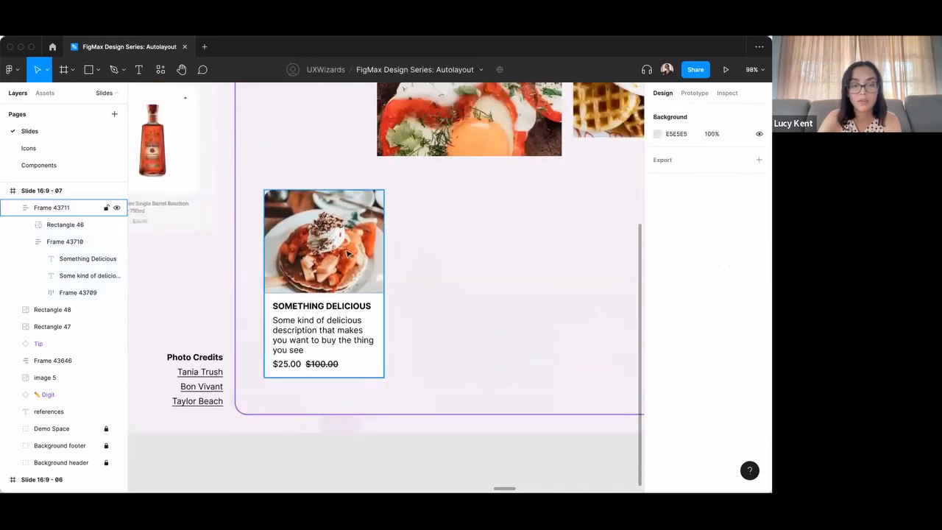
{"action": "scroll", "coordinate": [326, 372], "scroll_direction": "down", "scroll_amount": 1}
{"action": "scroll", "coordinate": [324, 331], "scroll_direction": "up", "scroll_amount": 3}
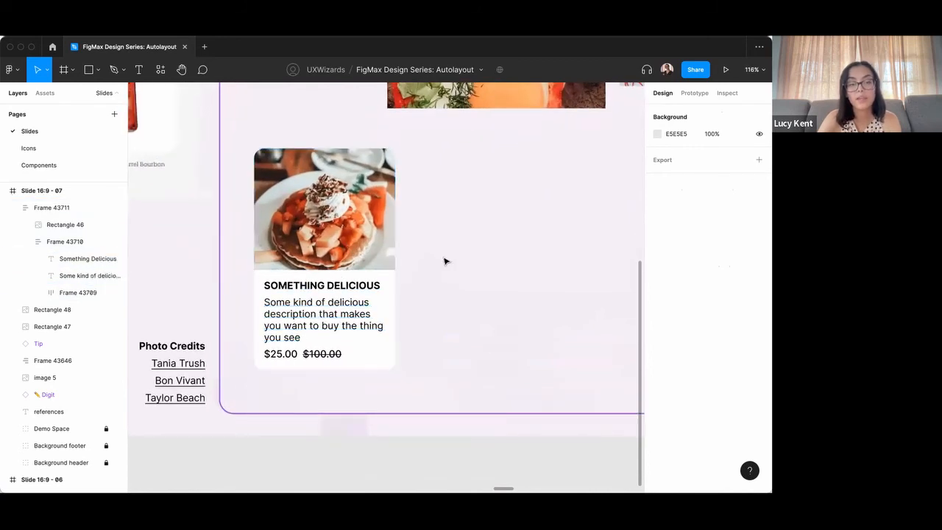
{"action": "scroll", "coordinate": [444, 260], "scroll_direction": "right", "scroll_amount": 2}
{"action": "scroll", "coordinate": [444, 261], "scroll_direction": "down", "scroll_amount": 5}
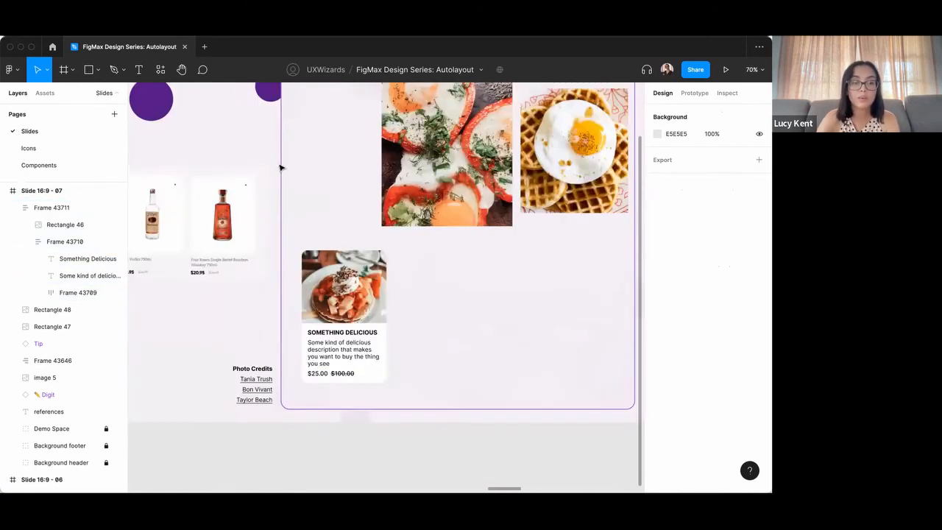
{"action": "scroll", "coordinate": [426, 294], "scroll_direction": "up", "scroll_amount": 2}
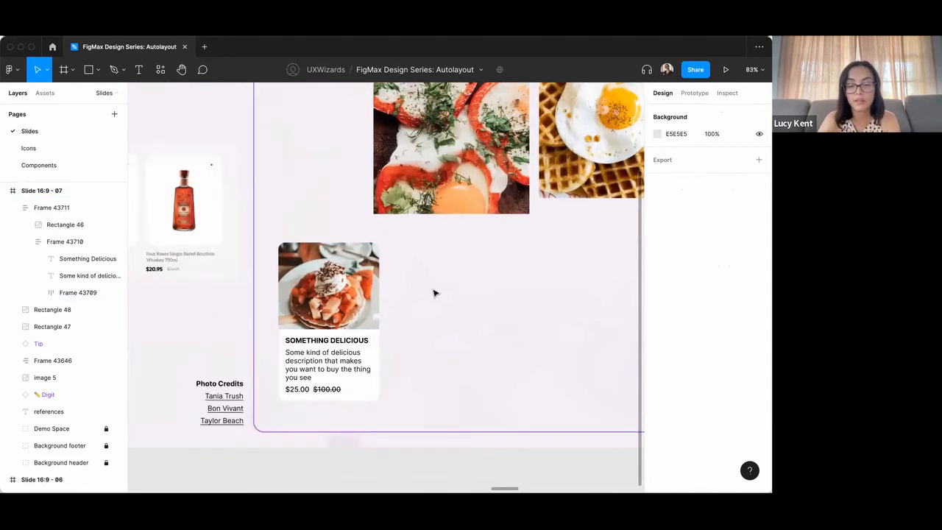
Search the components for "heart" and place the feather heart icon beside the card at about X 1235, Y 712.
{"action": "key", "text": "shift+i"}
{"action": "type", "text": "heart"}
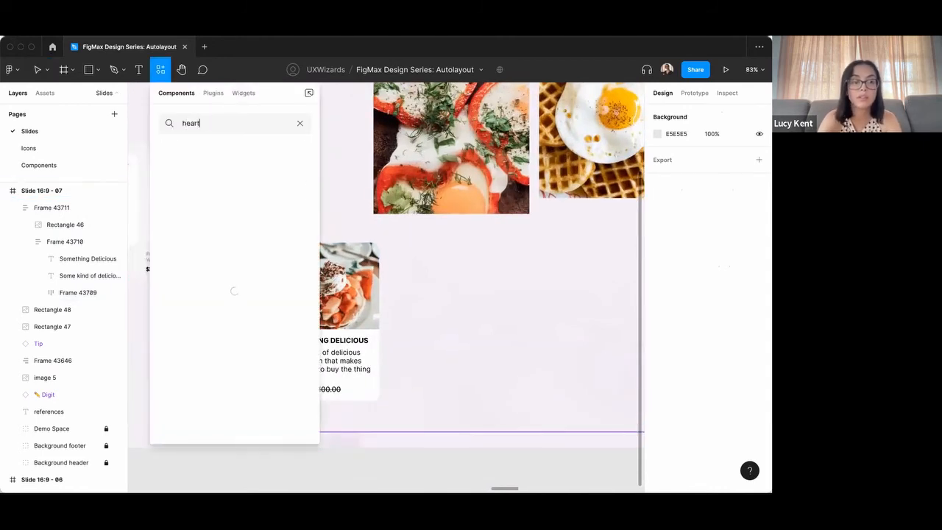
{"action": "left_click", "coordinate": [278, 169]}
{"action": "left_click_drag", "start_coordinate": [386, 289], "coordinate": [422, 293]}
Wrap the heart icon in its own horizontal auto layout with a padding of 8.
{"action": "scroll", "coordinate": [430, 298], "scroll_direction": "up", "scroll_amount": 5}
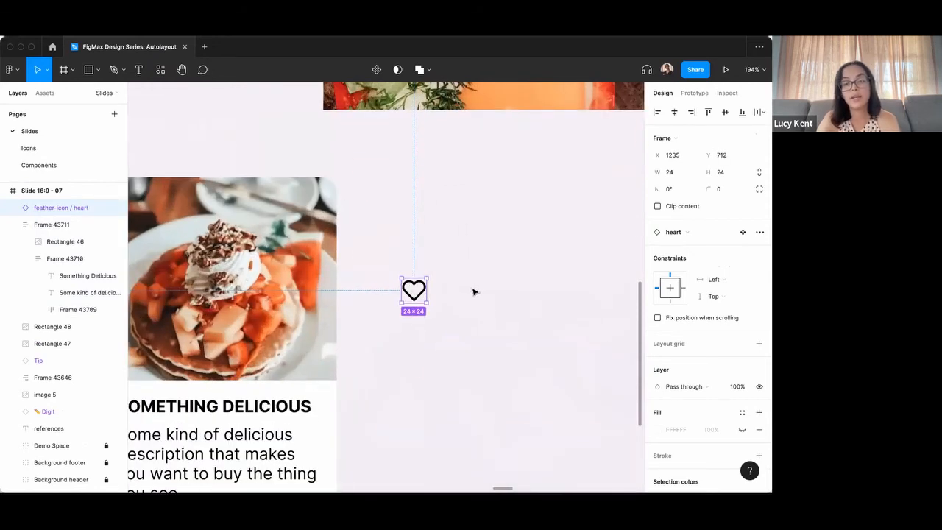
{"action": "key", "text": "shift+a"}
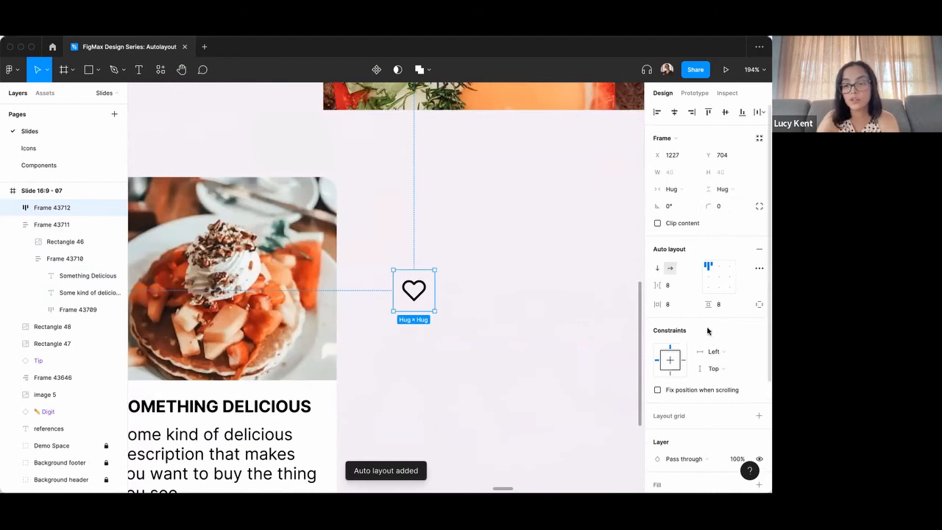
{"action": "scroll", "coordinate": [707, 331], "scroll_direction": "down", "scroll_amount": 3}
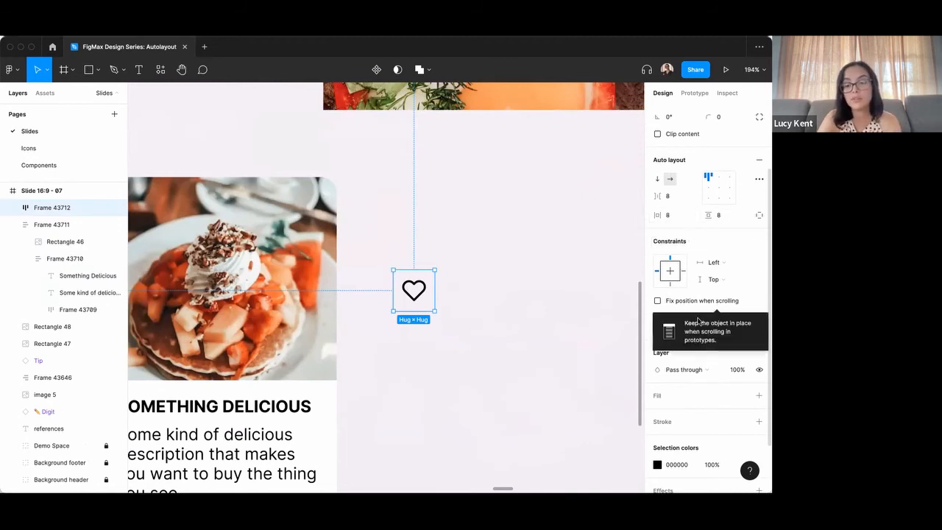
Fill the heart button's frame with the Gray 1 color style, detach the style and set the fill opacity to 80%.
{"action": "scroll", "coordinate": [698, 320], "scroll_direction": "down", "scroll_amount": 2}
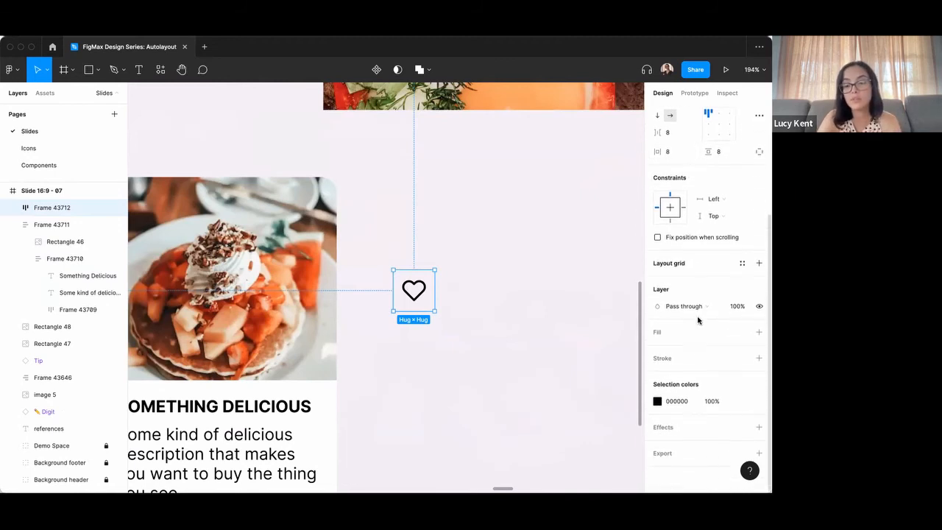
{"action": "left_click", "coordinate": [741, 333]}
{"action": "left_click", "coordinate": [667, 412]}
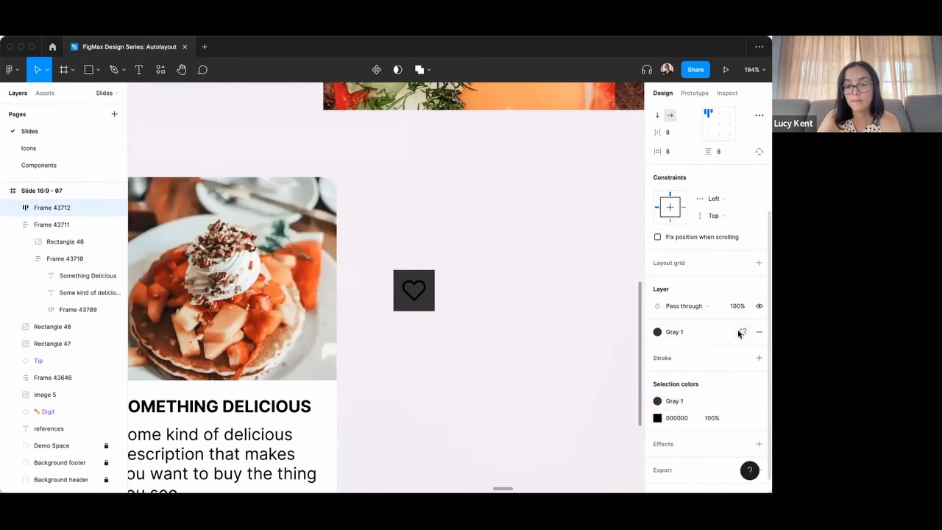
{"action": "left_click", "coordinate": [740, 332]}
{"action": "left_click", "coordinate": [719, 349]}
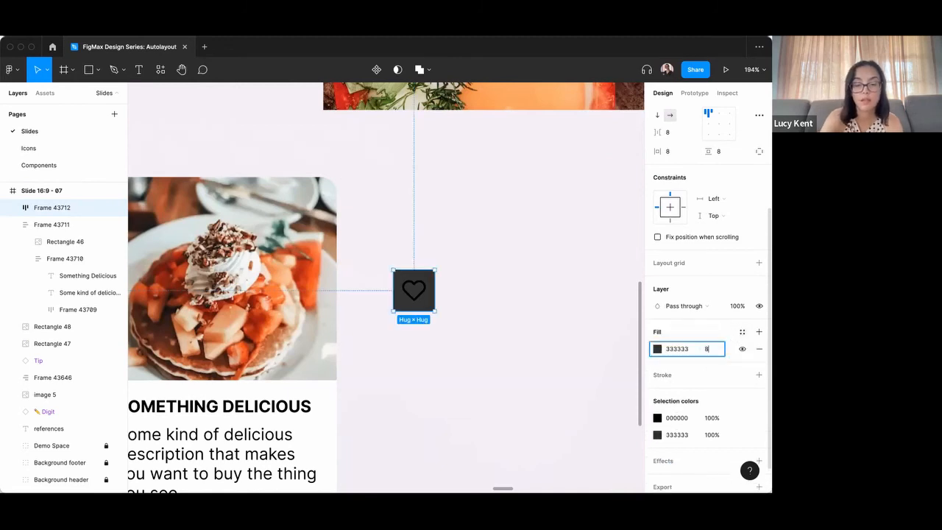
{"action": "type", "text": "80"}
{"action": "key", "text": "Return"}
Recolor the heart icon from its selection colors to white (FFFFFF).
{"action": "left_click", "coordinate": [674, 422]}
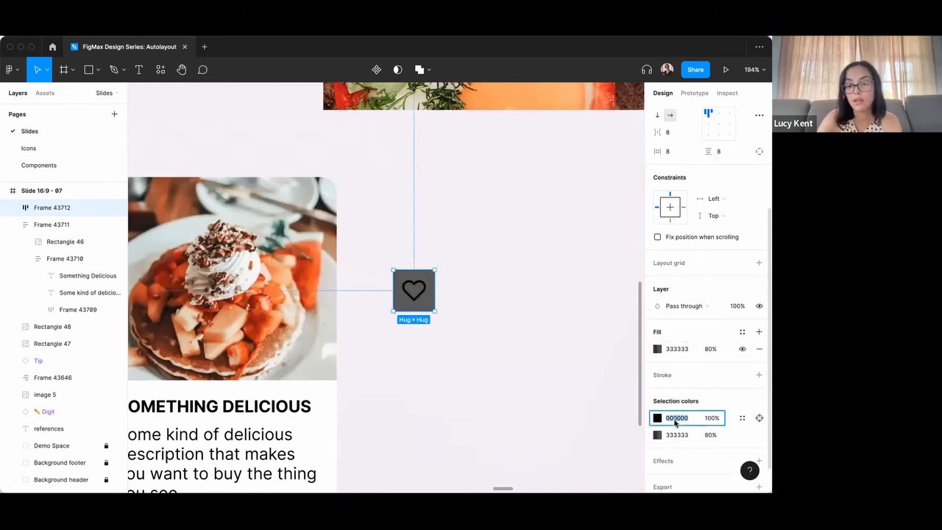
{"action": "type", "text": "fff"}
{"action": "key", "text": "Return"}
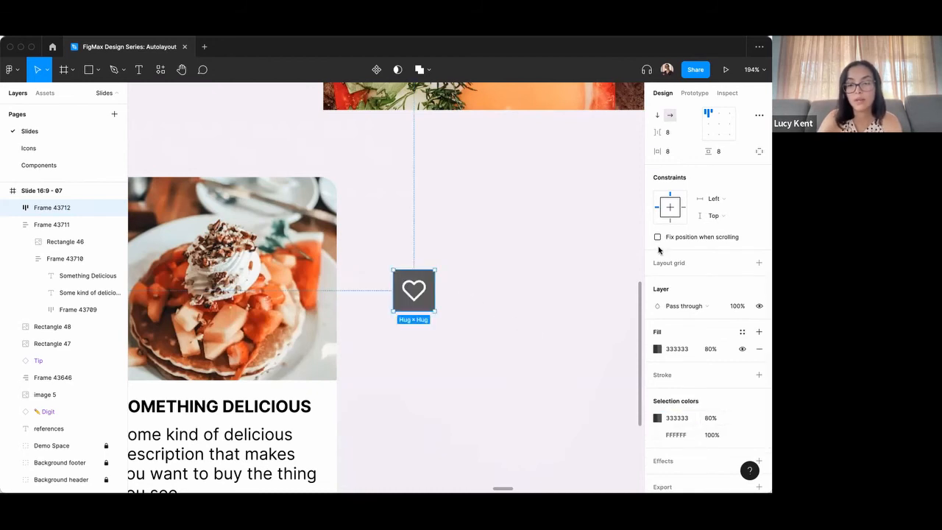
Round the heart button frame into a circle with a corner radius of 32.
{"action": "scroll", "coordinate": [734, 183], "scroll_direction": "up", "scroll_amount": 1}
{"action": "scroll", "coordinate": [734, 183], "scroll_direction": "up", "scroll_amount": 3}
{"action": "left_click", "coordinate": [725, 207]}
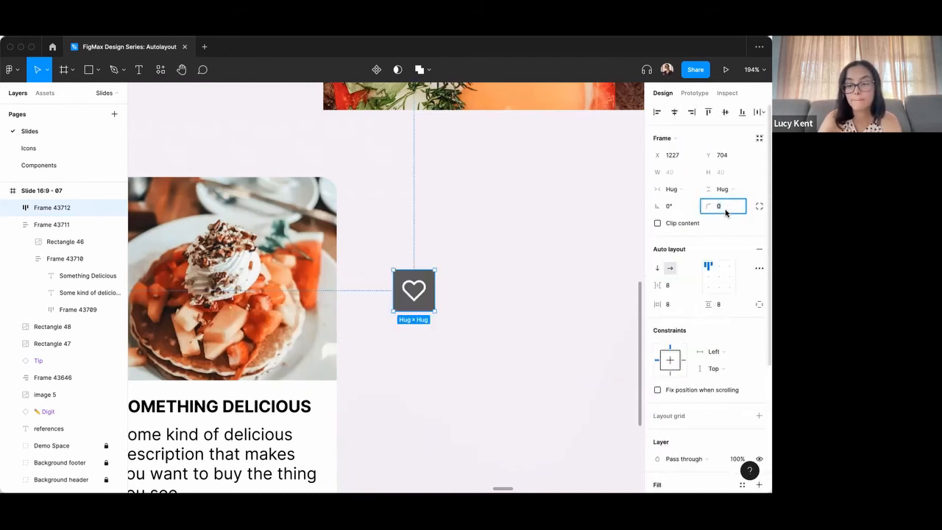
{"action": "type", "text": "24"}
{"action": "key", "text": "Return"}
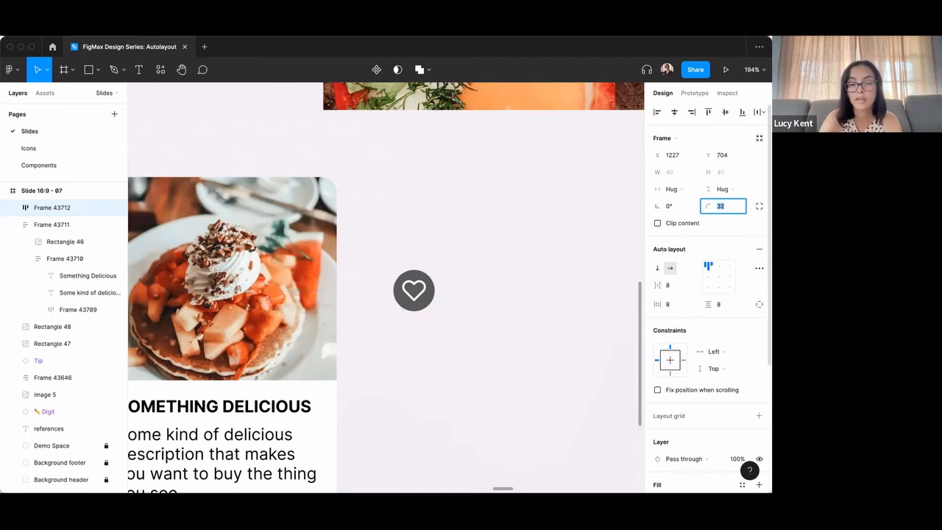
{"action": "left_click", "coordinate": [482, 308]}
{"action": "left_click", "coordinate": [414, 284]}
Move the heart button into the pancake card's auto layout frame and give it an absolute position.
{"action": "scroll", "coordinate": [475, 280], "scroll_direction": "down", "scroll_amount": 1}
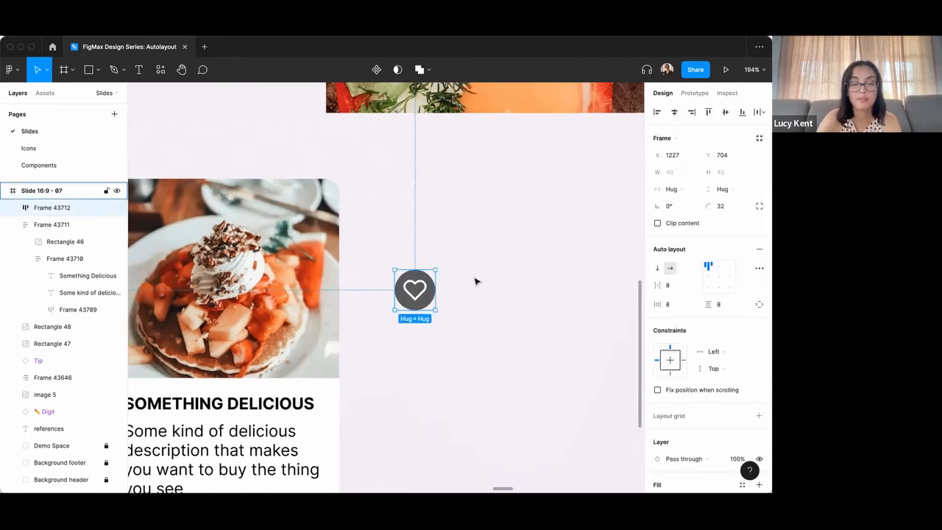
{"action": "scroll", "coordinate": [476, 281], "scroll_direction": "down", "scroll_amount": 3}
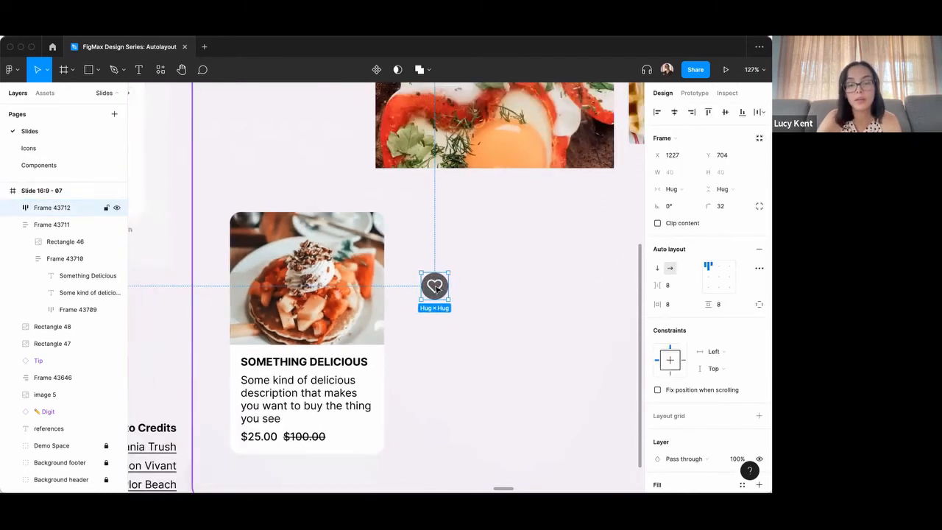
{"action": "left_click_drag", "start_coordinate": [440, 290], "coordinate": [332, 300]}
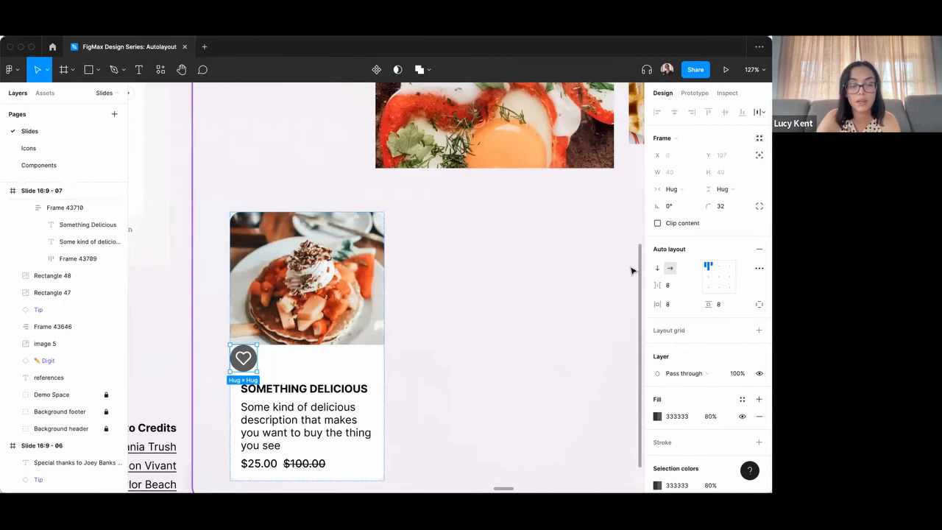
{"action": "scroll", "coordinate": [452, 284], "scroll_direction": "down", "scroll_amount": 2}
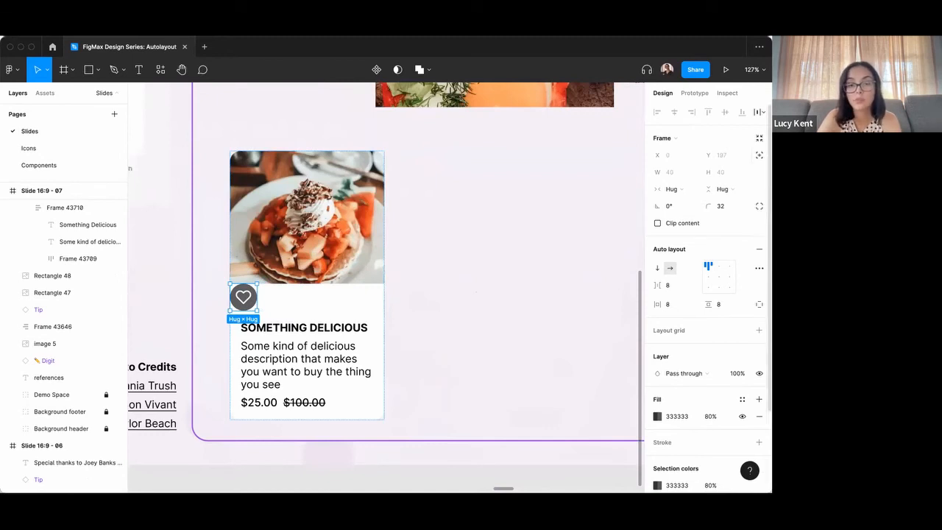
{"action": "left_click", "coordinate": [760, 155]}
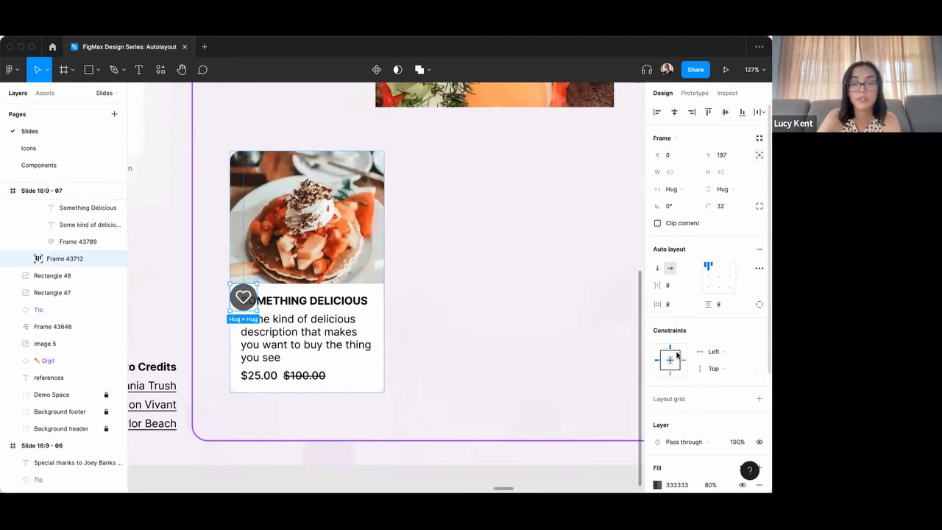
Align the heart button to the card's top-right corner, constrain it to Right and Top, and inset it to X 173, Y 16.
{"action": "left_click", "coordinate": [709, 112]}
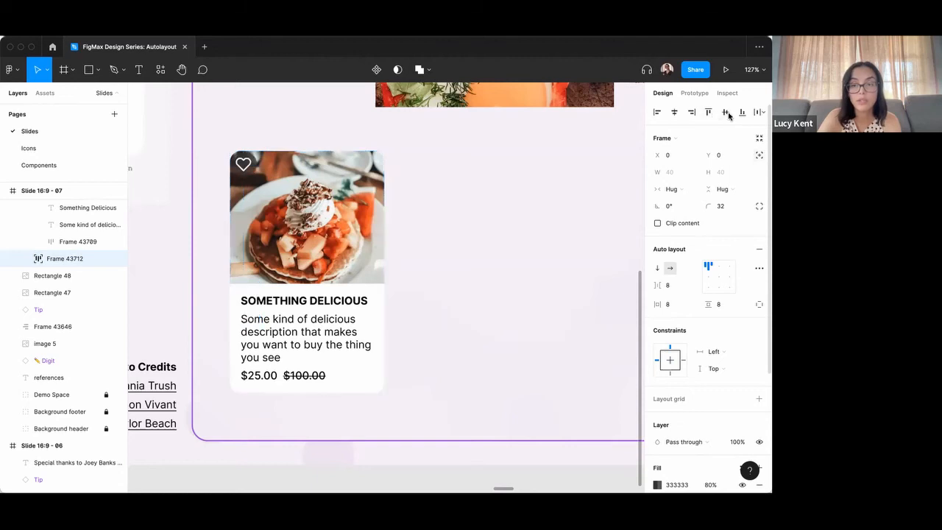
{"action": "left_click", "coordinate": [692, 112]}
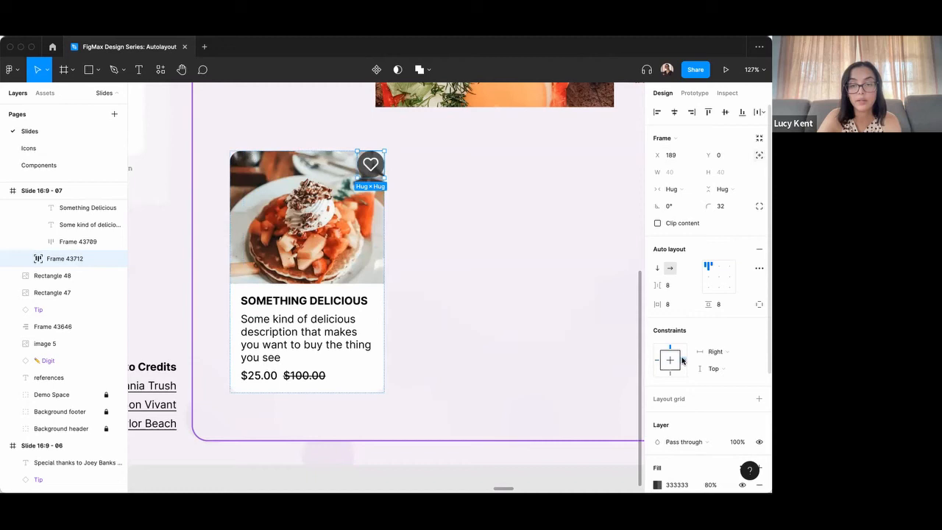
{"action": "key", "text": "shift+Down"}
{"action": "key", "text": "shift+Down"}
{"action": "key", "text": "shift+Left"}
{"action": "key", "text": "shift+Left"}
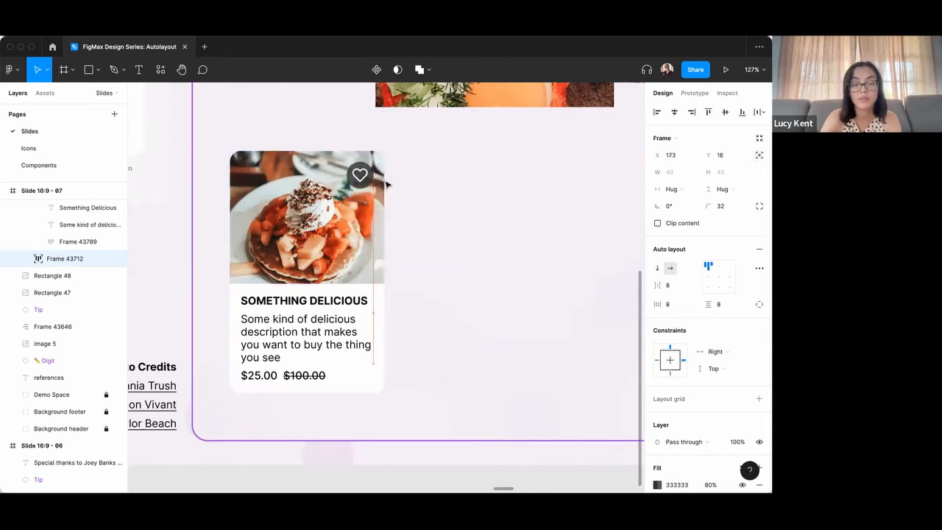
Widen the card slightly and set the pancake image's horizontal resizing to Fill container.
{"action": "left_click", "coordinate": [464, 185]}
{"action": "left_click", "coordinate": [319, 214]}
{"action": "mouse_move", "coordinate": [383, 225]}
{"action": "left_mouse_down"}
{"action": "mouse_move", "coordinate": [405, 252]}
{"action": "mouse_move", "coordinate": [398, 225]}
{"action": "left_mouse_up"}
{"action": "left_click", "coordinate": [376, 237]}
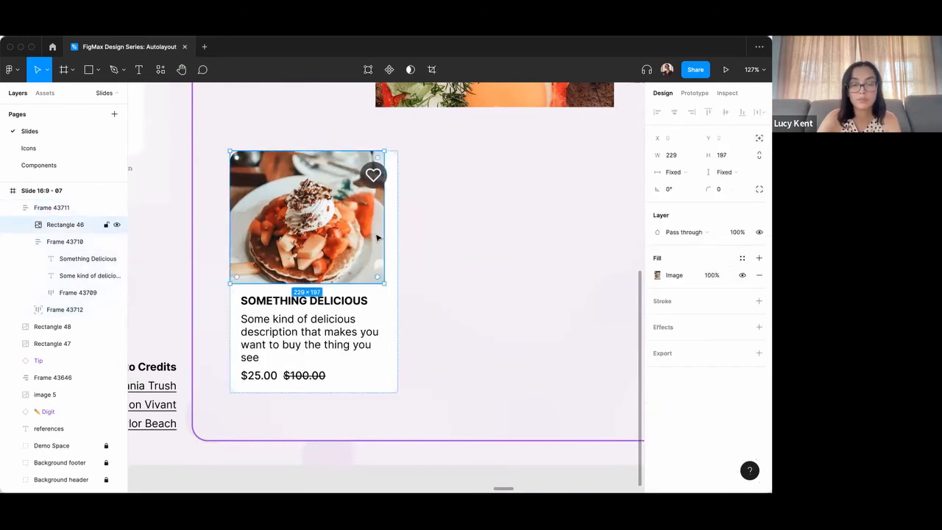
{"action": "left_click", "coordinate": [674, 171]}
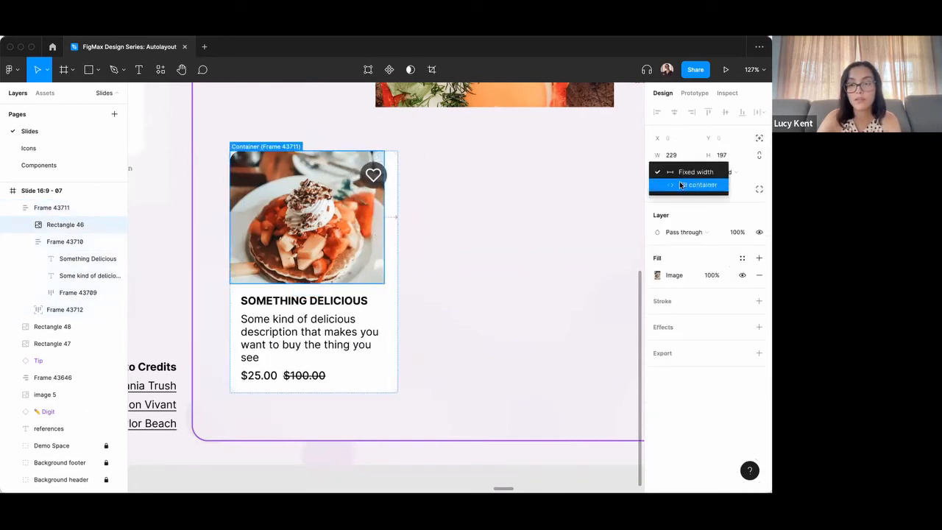
{"action": "left_click", "coordinate": [695, 184]}
{"action": "left_click", "coordinate": [504, 255]}
Try stretching the card to a width of 436 to test its responsiveness, and undo the resize.
{"action": "left_click", "coordinate": [385, 292]}
{"action": "left_click_drag", "start_coordinate": [399, 275], "coordinate": [524, 272]}
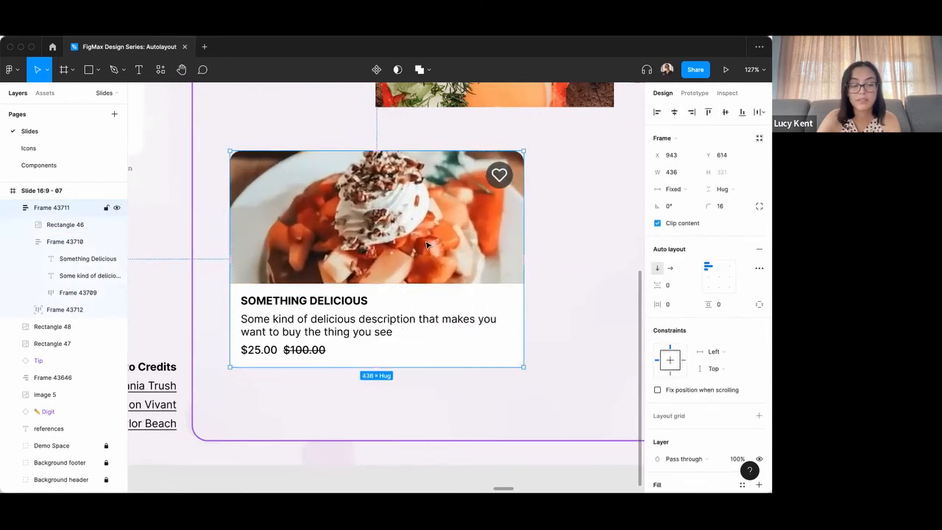
{"action": "key", "text": "ctrl+z"}
{"action": "left_click", "coordinate": [473, 270]}
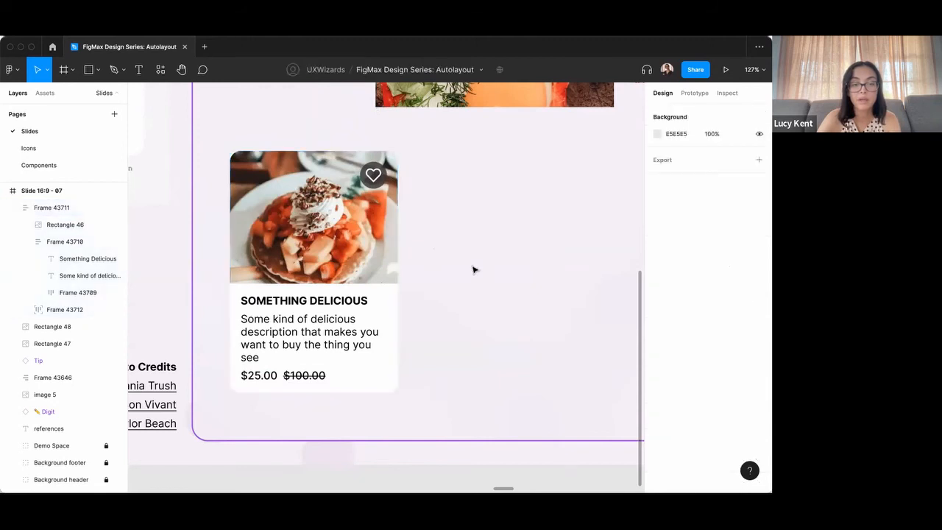
Add the text "Popular" beside the card at about X 1345, Y 751 and wrap it in an auto layout frame.
{"action": "scroll", "coordinate": [452, 273], "scroll_direction": "down", "scroll_amount": 3}
{"action": "scroll", "coordinate": [441, 249], "scroll_direction": "right", "scroll_amount": 1}
{"action": "key", "text": "t"}
{"action": "left_click", "coordinate": [436, 248]}
{"action": "type", "text": "Popular"}
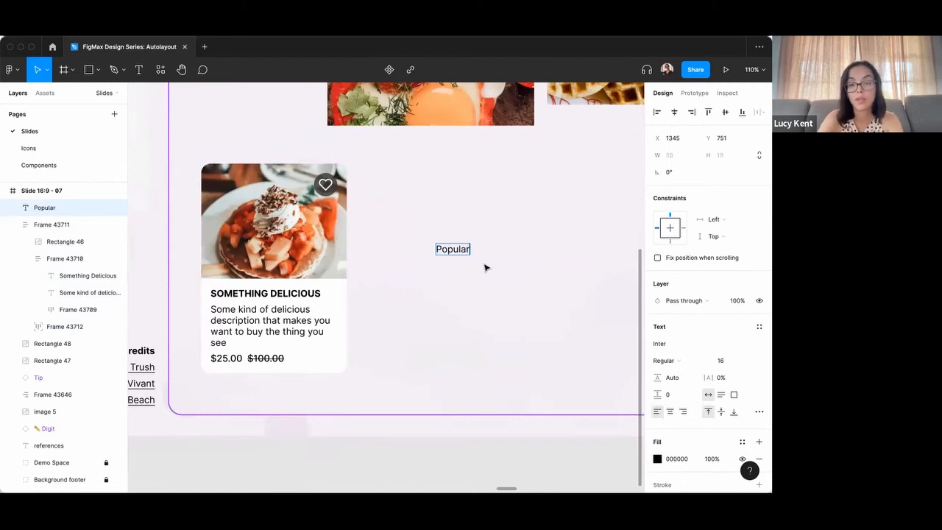
{"action": "key", "text": "Escape"}
{"action": "key", "text": "shift+a"}
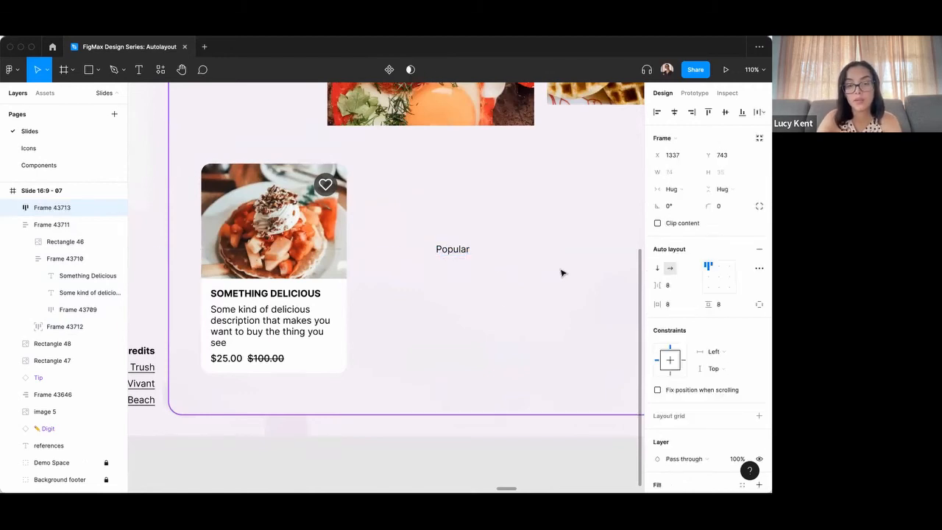
Fill the Popular badge with the Yellow color style and set its horizontal padding to 16.
{"action": "scroll", "coordinate": [691, 332], "scroll_direction": "down", "scroll_amount": 3}
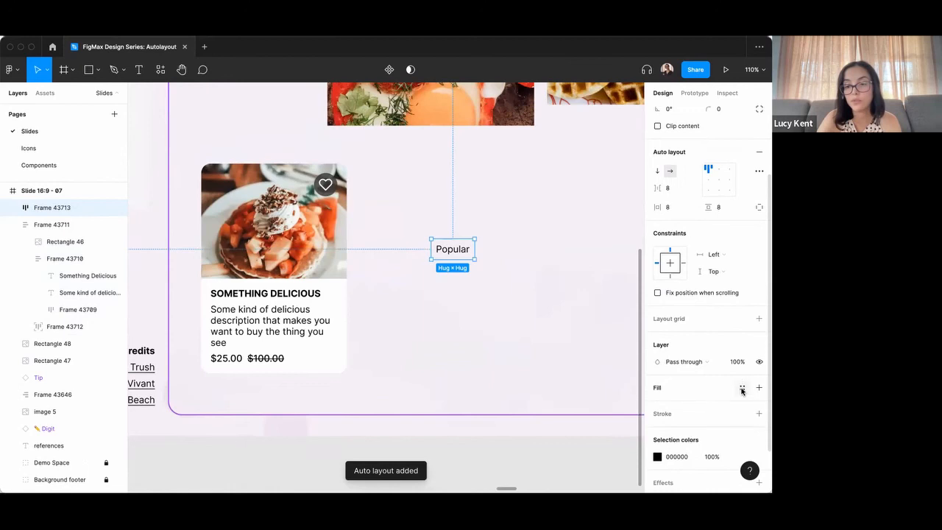
{"action": "left_click", "coordinate": [739, 388]}
{"action": "left_click", "coordinate": [691, 460]}
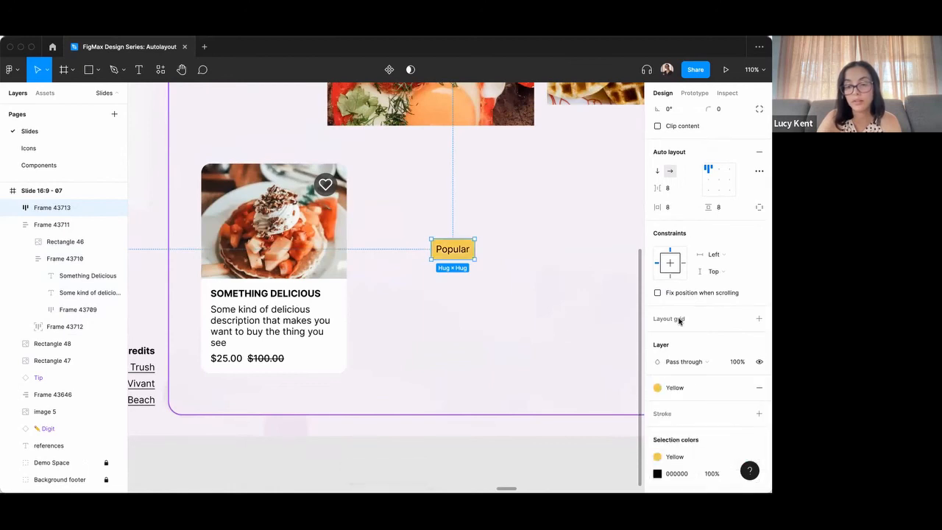
{"action": "scroll", "coordinate": [679, 319], "scroll_direction": "down", "scroll_amount": 1}
{"action": "left_click", "coordinate": [677, 193]}
{"action": "type", "text": "16"}
{"action": "key", "text": "Return"}
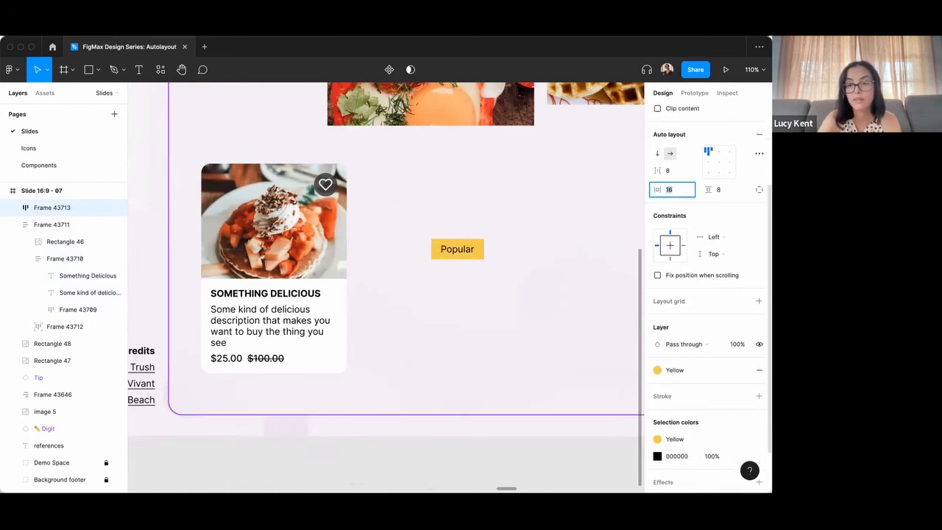
Round the Popular badge's corners to a radius of 32.
{"action": "scroll", "coordinate": [705, 189], "scroll_direction": "up", "scroll_amount": 3}
{"action": "left_click", "coordinate": [728, 193]}
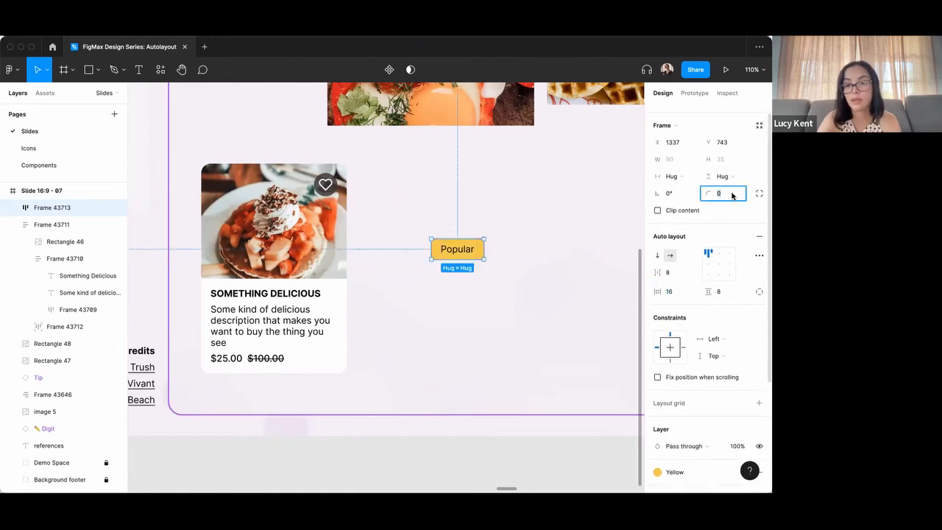
{"action": "type", "text": "24"}
{"action": "key", "text": "Return"}
Set the badge's "Popular" text to the Medium weight after trying Semi Bold.
{"action": "left_click", "coordinate": [479, 252]}
{"action": "left_click", "coordinate": [471, 254]}
{"action": "double_click", "coordinate": [471, 254]}
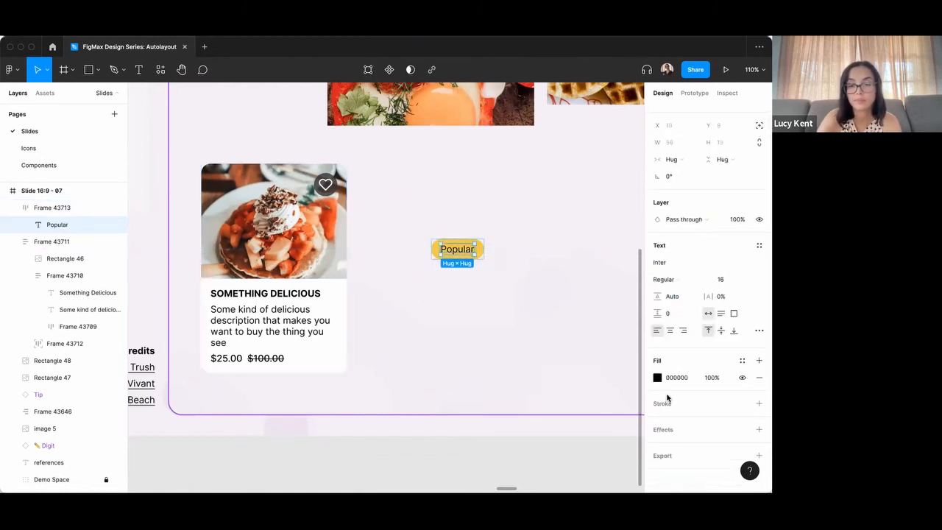
{"action": "left_click", "coordinate": [676, 279]}
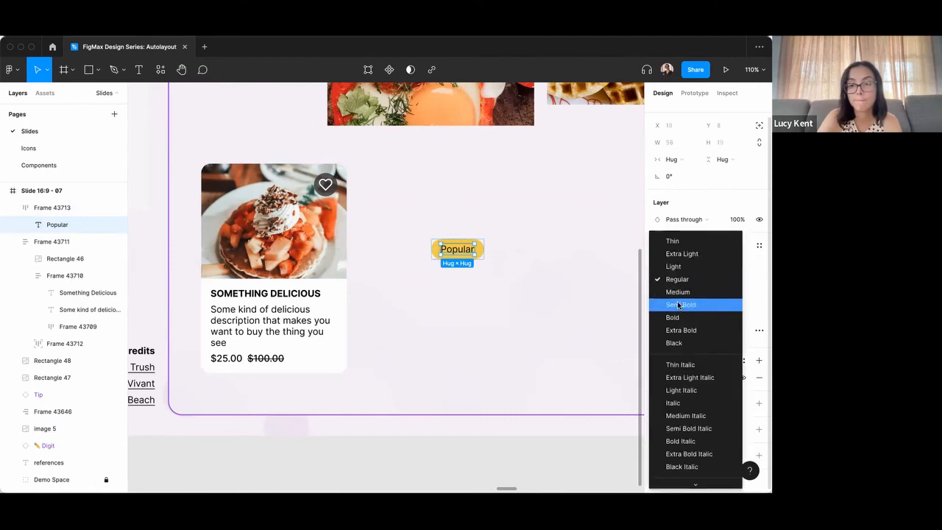
{"action": "left_click", "coordinate": [678, 305]}
{"action": "left_click", "coordinate": [670, 279]}
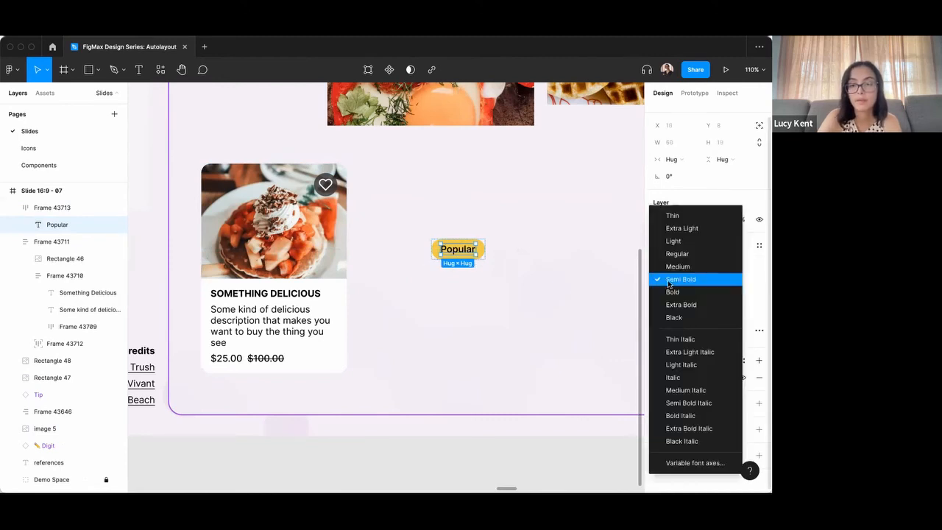
{"action": "left_click", "coordinate": [673, 265]}
{"action": "key", "text": "Escape"}
Move the Popular badge into the card's text frame, above the SOMETHING DELICIOUS heading.
{"action": "left_click", "coordinate": [456, 249]}
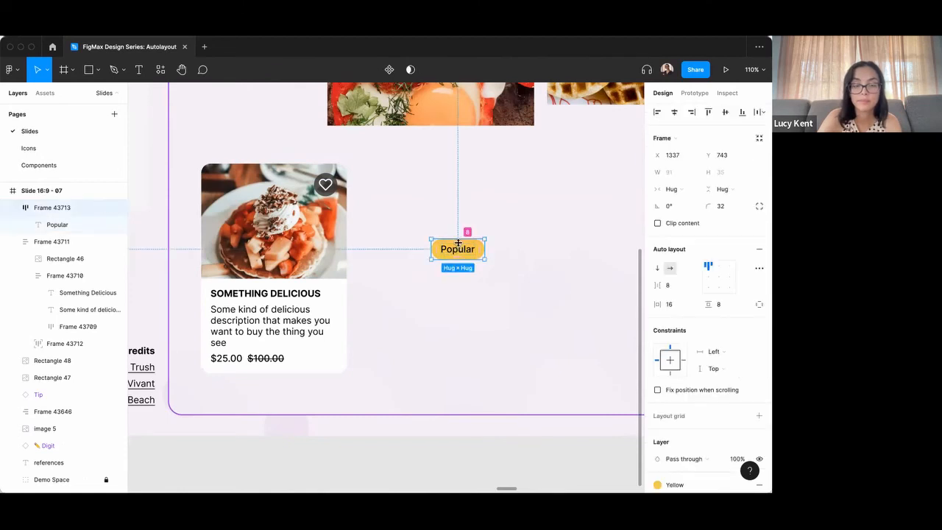
{"action": "left_click_drag", "start_coordinate": [411, 269], "coordinate": [276, 292]}
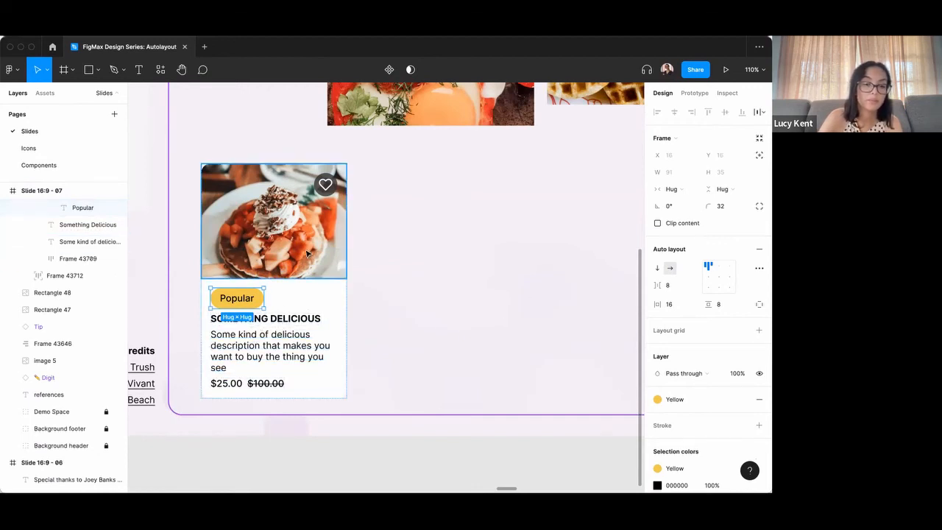
{"action": "scroll", "coordinate": [265, 295], "scroll_direction": "down", "scroll_amount": 1}
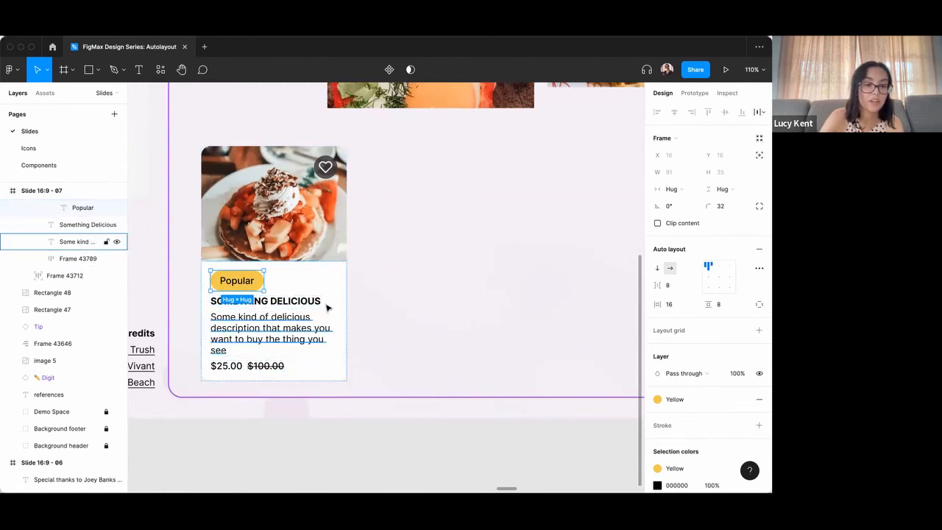
Reorder the Popular badge down through the card's text stack until it sits below the prices, and deselect it.
{"action": "left_click", "coordinate": [280, 280]}
{"action": "left_click", "coordinate": [237, 286]}
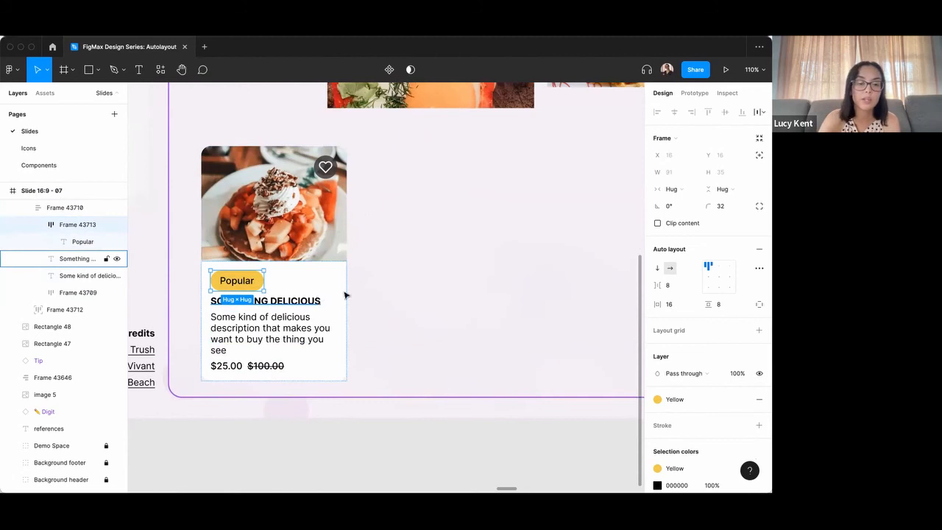
{"action": "key", "text": "Down"}
{"action": "key", "text": "Down"}
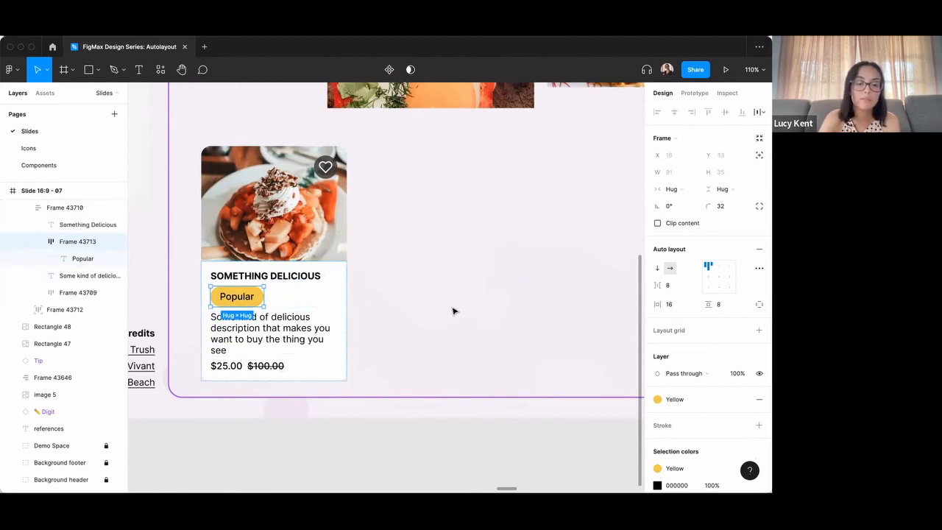
{"action": "key", "text": "Down"}
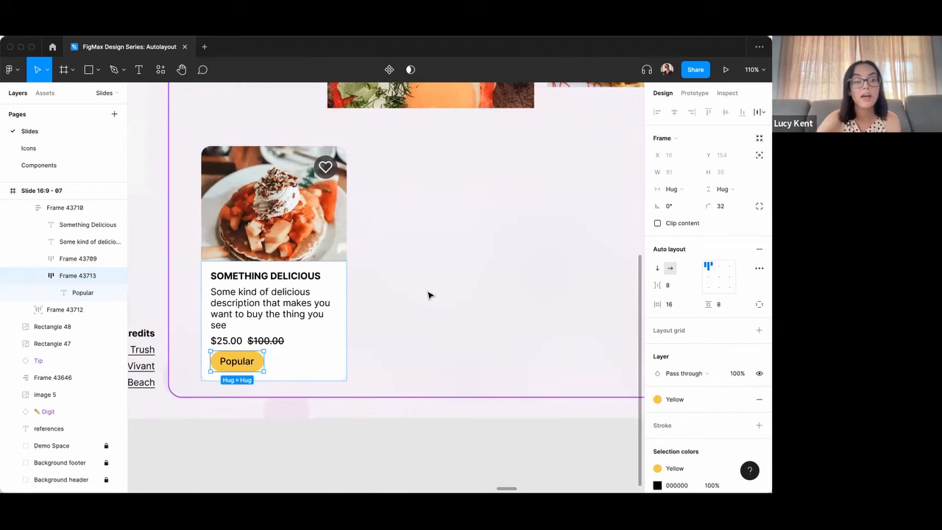
{"action": "left_click", "coordinate": [394, 285]}
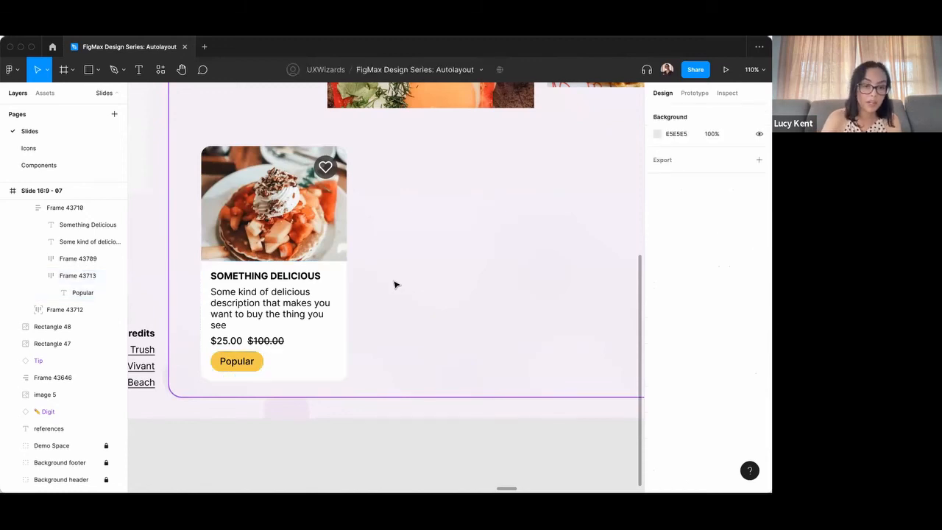
Duplicate the pancake card twice to form a row of three product cards across the demo space.
{"action": "scroll", "coordinate": [394, 285], "scroll_direction": "down", "scroll_amount": 5}
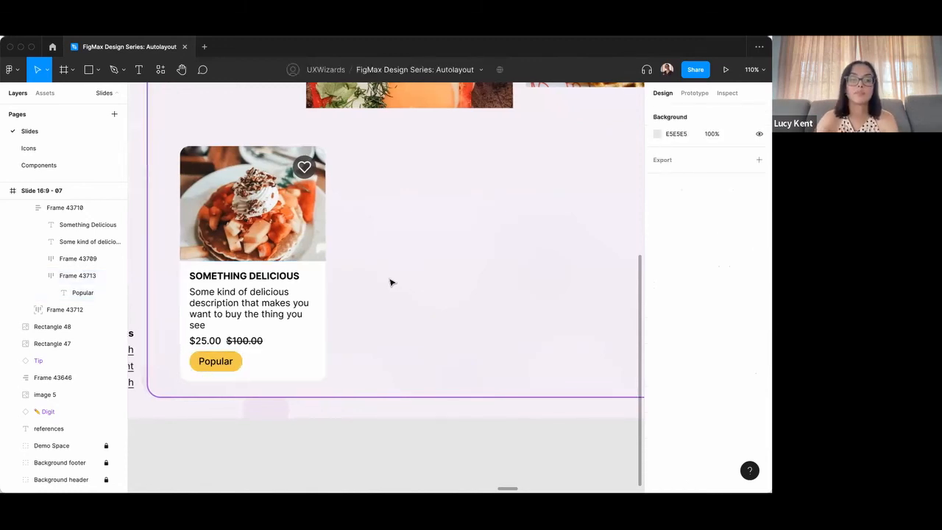
{"action": "scroll", "coordinate": [383, 279], "scroll_direction": "right", "scroll_amount": 2}
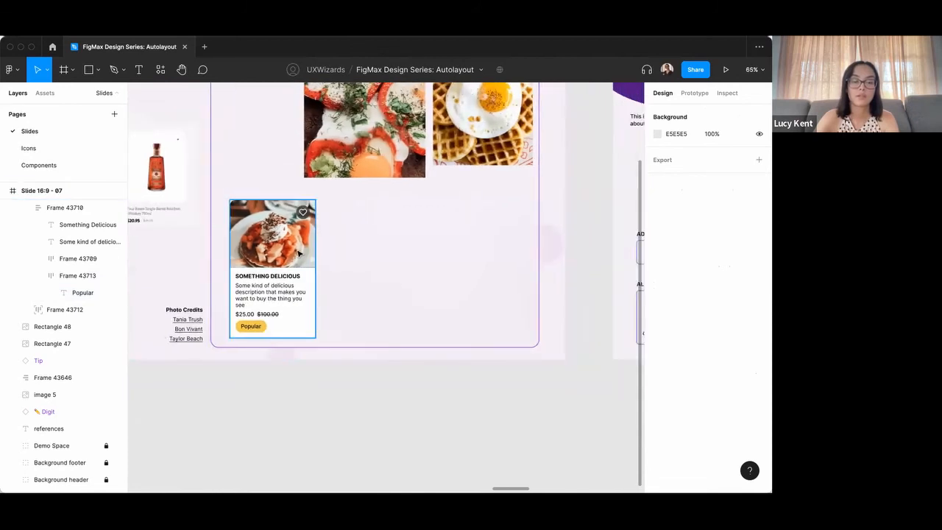
{"action": "left_click", "coordinate": [298, 275]}
{"action": "left_click_drag", "start_coordinate": [295, 272], "coordinate": [498, 273]}
{"action": "left_click", "coordinate": [451, 193]}
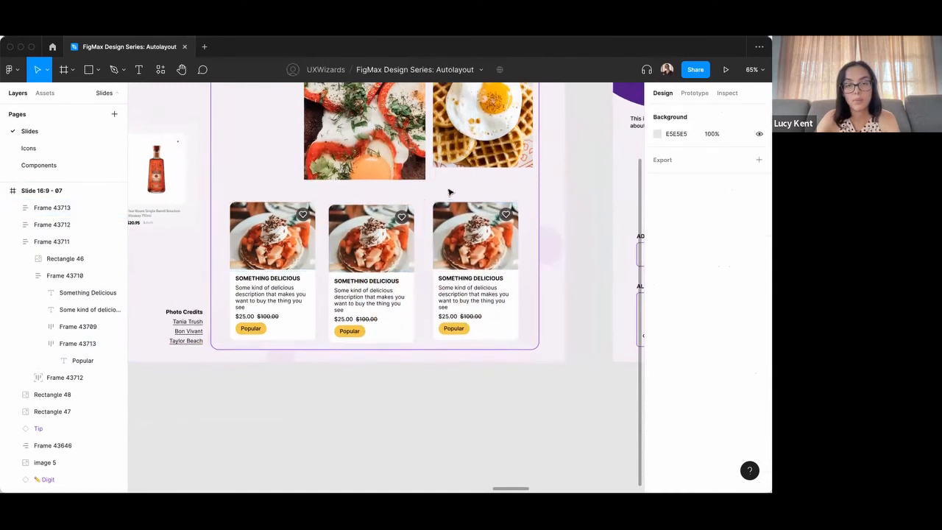
Replace the second card's picture with the tomato-and-egg photo fill and the third card's picture with the fried-egg waffle photo fill.
{"action": "scroll", "coordinate": [450, 193], "scroll_direction": "up", "scroll_amount": 1}
{"action": "left_click", "coordinate": [398, 165]}
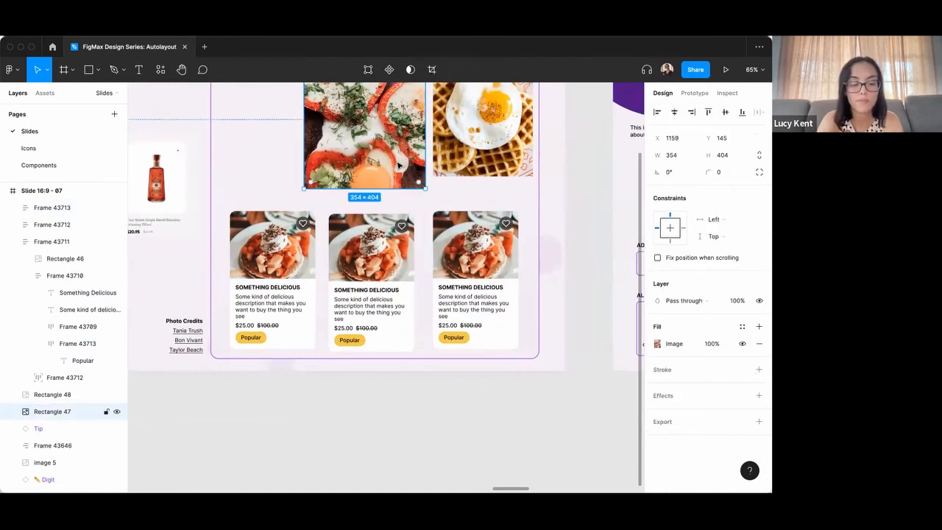
{"action": "left_click", "coordinate": [367, 250]}
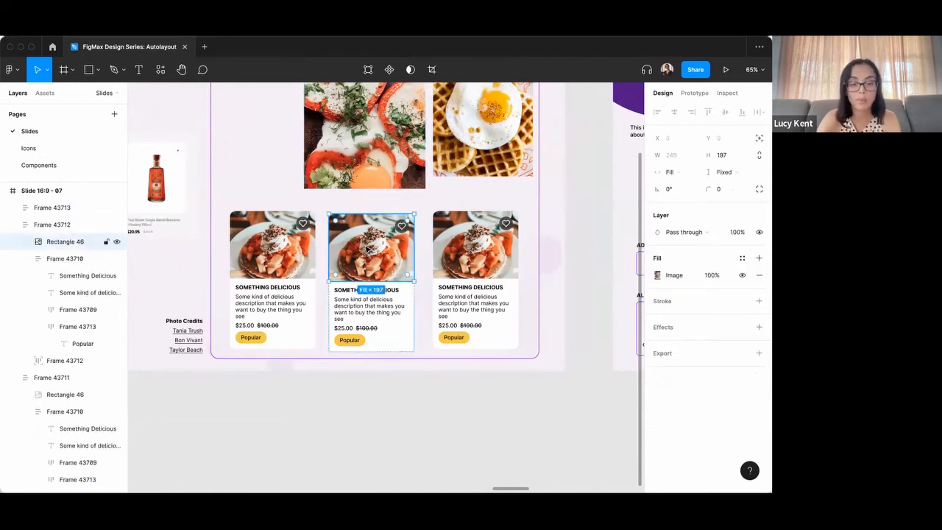
{"action": "left_click", "coordinate": [495, 160]}
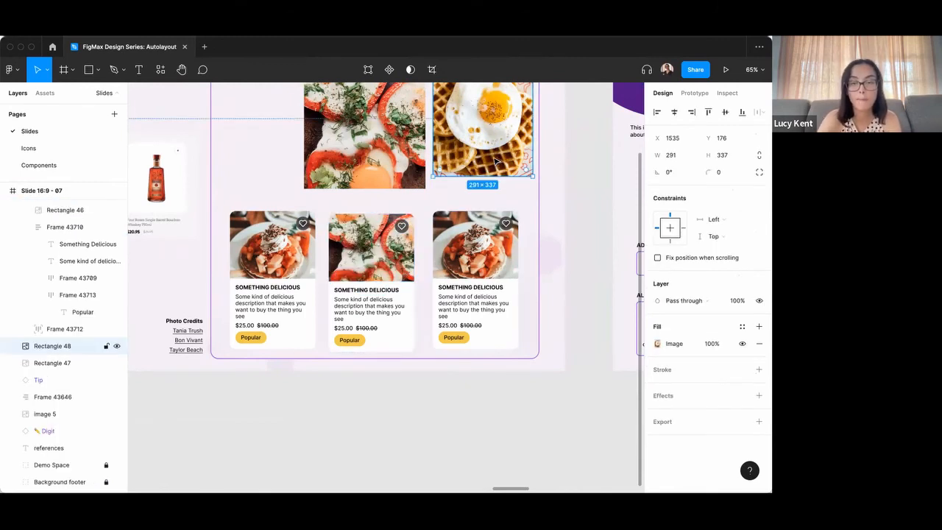
{"action": "left_click", "coordinate": [464, 261]}
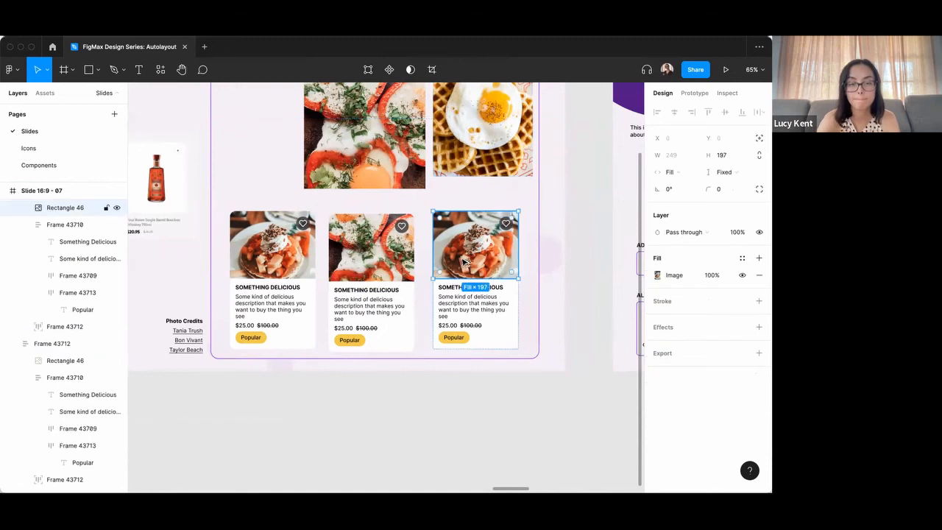
{"action": "key", "text": "super+alt+v"}
Delete the two large source photos above the cards.
{"action": "left_click", "coordinate": [475, 153]}
{"action": "left_click", "coordinate": [369, 164], "text": "shift"}
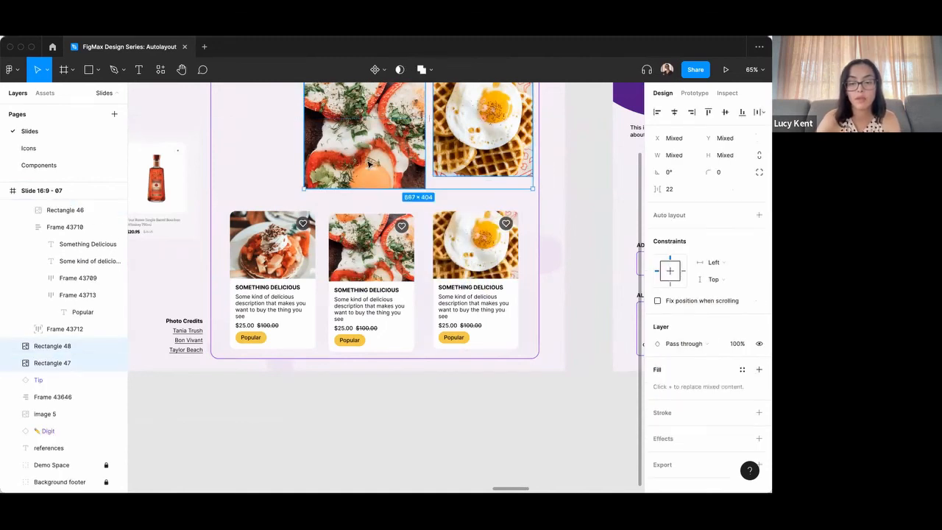
{"action": "key", "text": "Delete"}
Move the pancake card and the tomato card up within the demo space, placing the tomato card at about X 1210, Y 126.
{"action": "left_click_drag", "start_coordinate": [278, 251], "coordinate": [275, 113]}
{"action": "left_click_drag", "start_coordinate": [391, 274], "coordinate": [386, 158]}
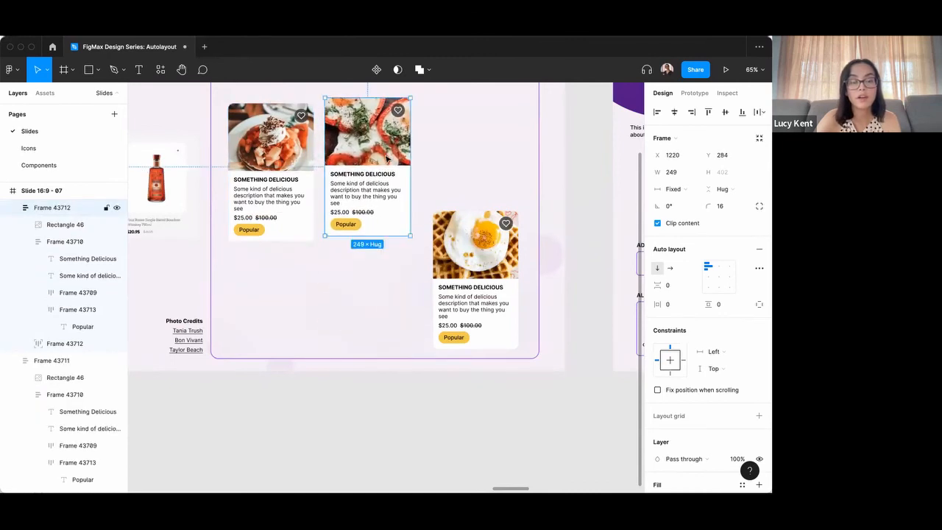
{"action": "scroll", "coordinate": [386, 158], "scroll_direction": "up", "scroll_amount": 2}
{"action": "left_click_drag", "start_coordinate": [392, 225], "coordinate": [387, 171]}
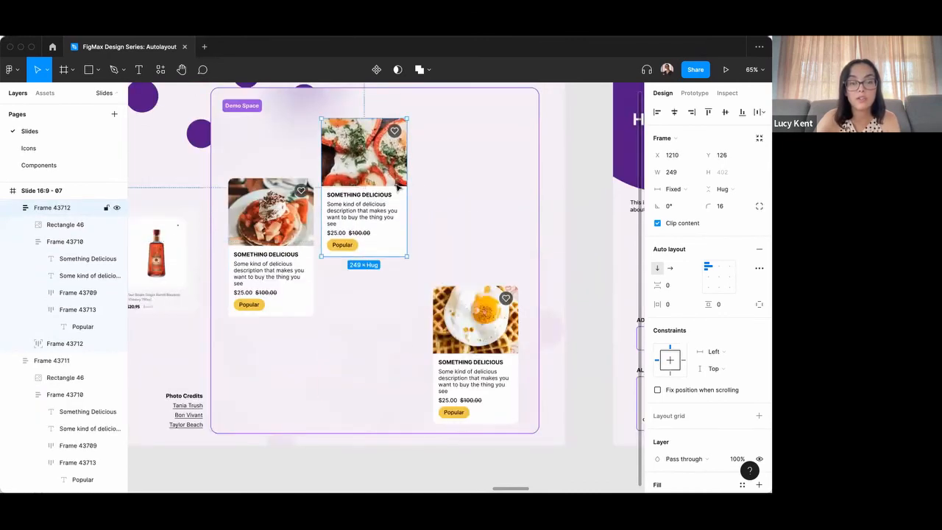
Set the height of the tomato card's text frame to Fill container, after trying and undoing a stretch of the card to 429.
{"action": "left_click_drag", "start_coordinate": [386, 256], "coordinate": [384, 265]}
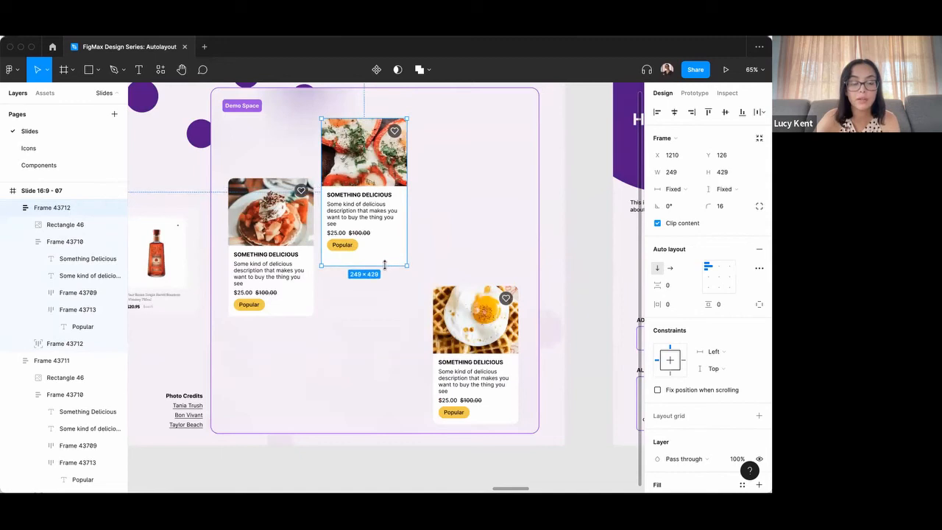
{"action": "key", "text": "super+z"}
{"action": "double_click", "coordinate": [370, 217]}
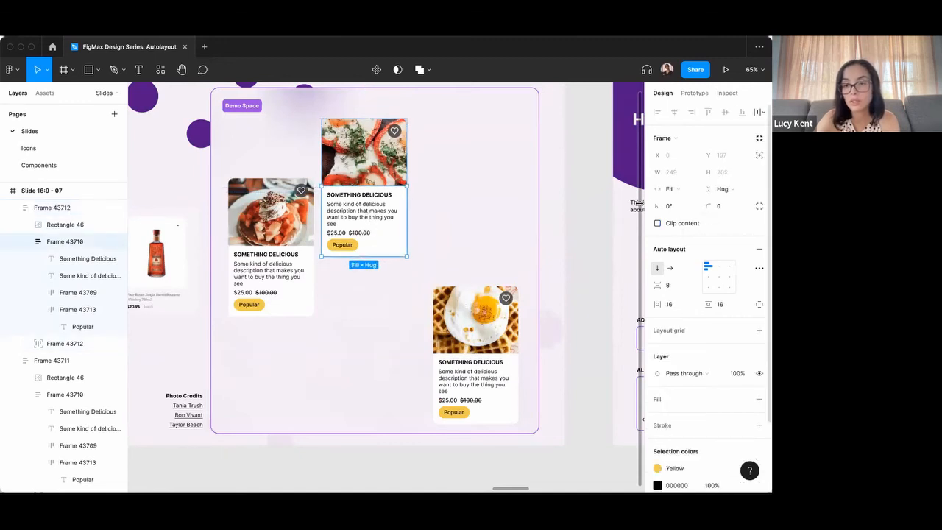
{"action": "left_click", "coordinate": [717, 189]}
{"action": "left_click", "coordinate": [710, 206]}
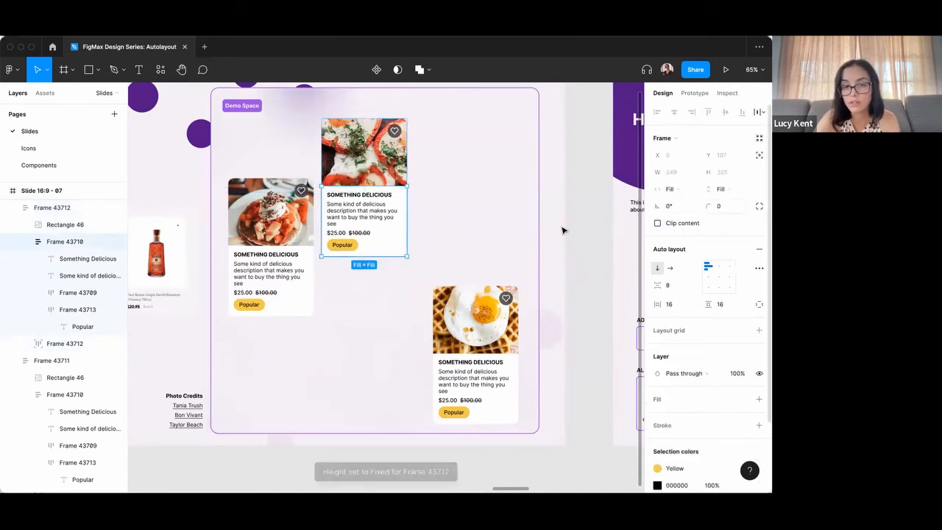
Try stretching the tomato card to a height of about 467, and undo the stretch.
{"action": "left_click", "coordinate": [447, 225]}
{"action": "left_click", "coordinate": [381, 213]}
{"action": "left_click_drag", "start_coordinate": [382, 256], "coordinate": [380, 278]}
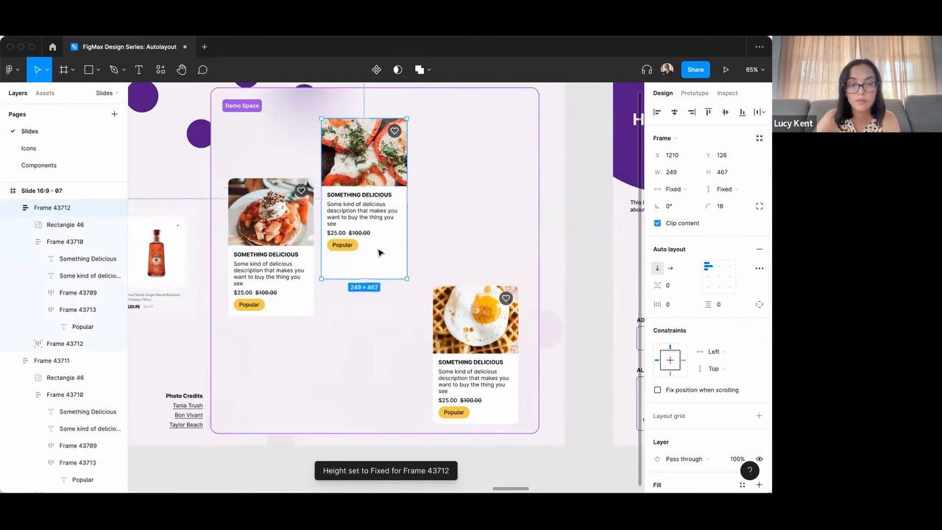
{"action": "key", "text": "super+z"}
Set the height of the tomato card's image to Fill container.
{"action": "double_click", "coordinate": [374, 208]}
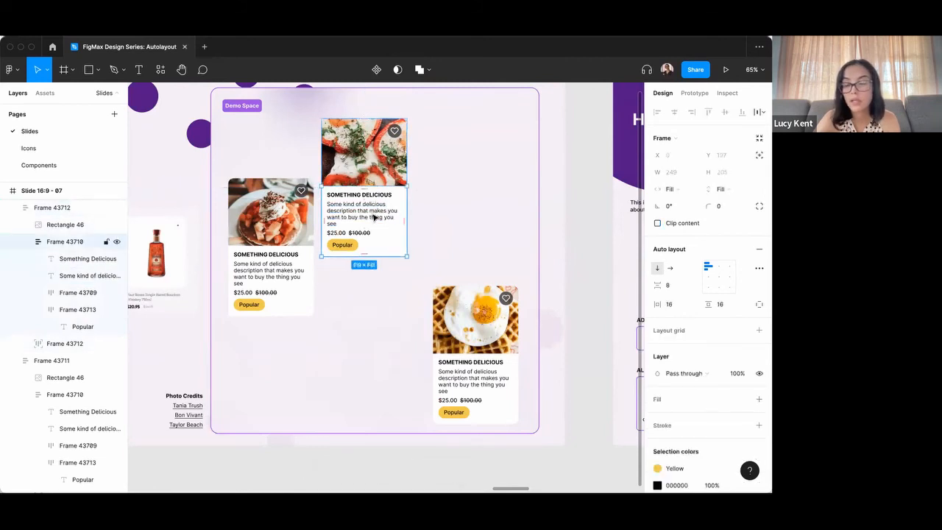
{"action": "double_click", "coordinate": [374, 218]}
{"action": "left_click", "coordinate": [378, 240]}
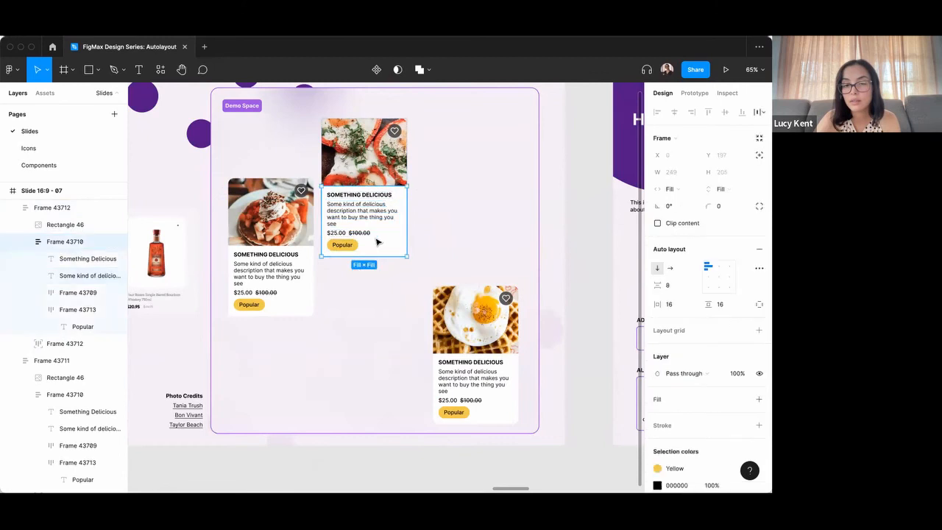
{"action": "left_click", "coordinate": [414, 150]}
{"action": "left_click", "coordinate": [394, 168]}
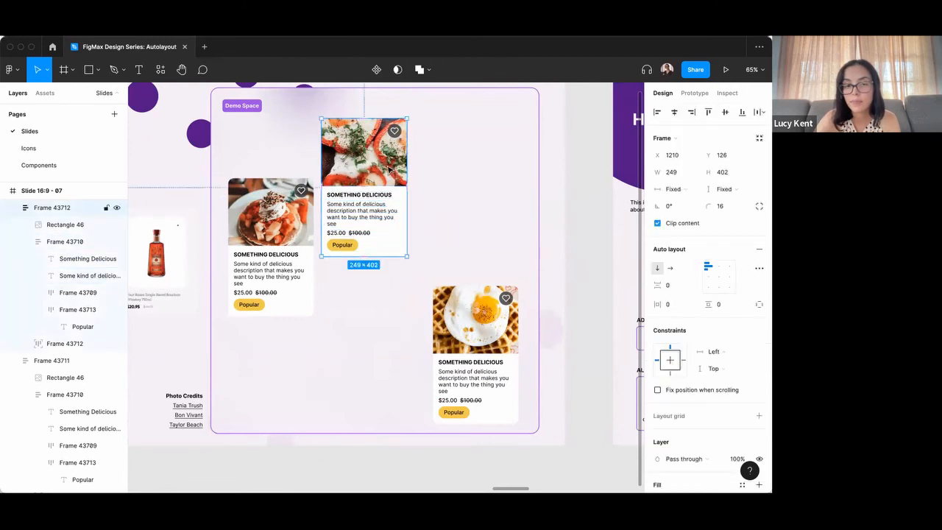
{"action": "double_click", "coordinate": [390, 169]}
{"action": "left_click", "coordinate": [734, 175]}
{"action": "left_click", "coordinate": [716, 187]}
Test the image's fill resizing by stretching the tomato card to a height of about 414, and undo the stretch.
{"action": "left_click", "coordinate": [495, 208]}
{"action": "left_click", "coordinate": [390, 179]}
{"action": "mouse_move", "coordinate": [378, 253]}
{"action": "left_mouse_down"}
{"action": "mouse_move", "coordinate": [375, 315]}
{"action": "mouse_move", "coordinate": [375, 259]}
{"action": "left_mouse_up"}
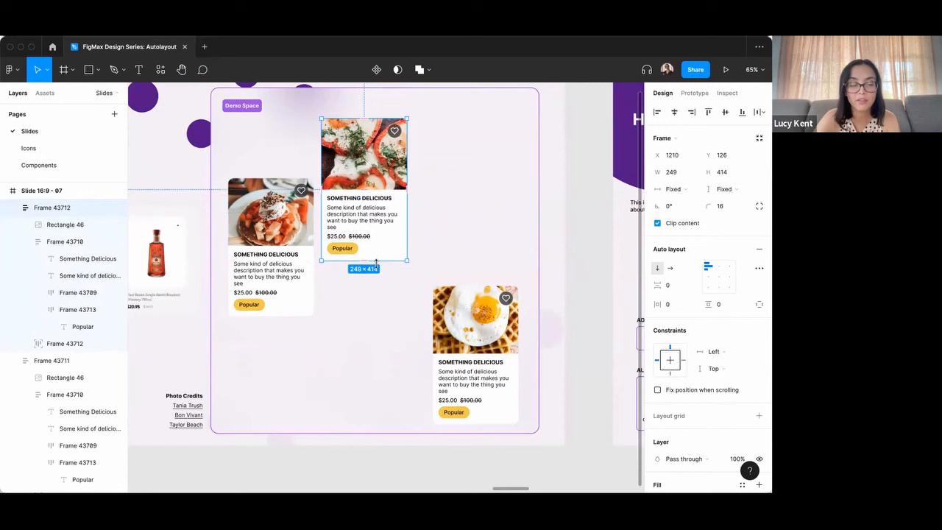
{"action": "key", "text": "ctrl+z"}
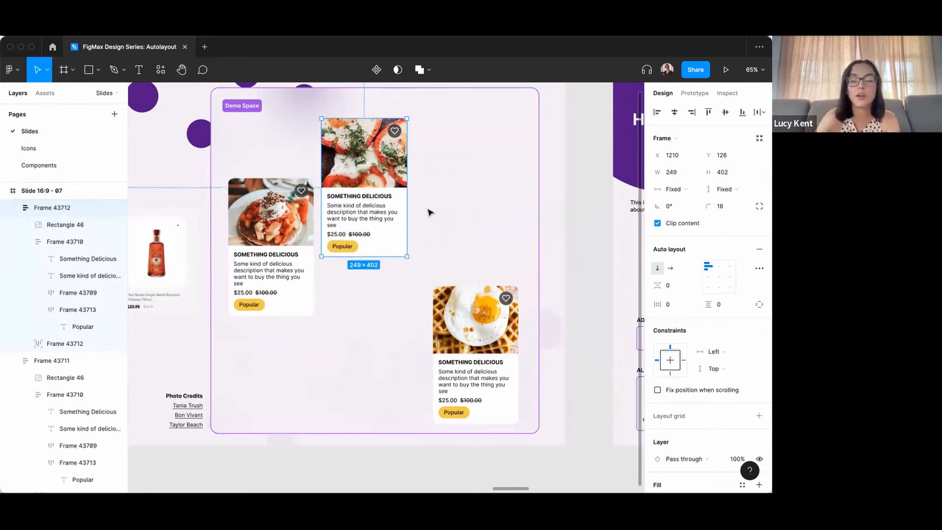
Widen the tomato card to about 341 and move the waffle card directly below it, aligned to its left edge.
{"action": "left_click_drag", "start_coordinate": [407, 197], "coordinate": [439, 199]}
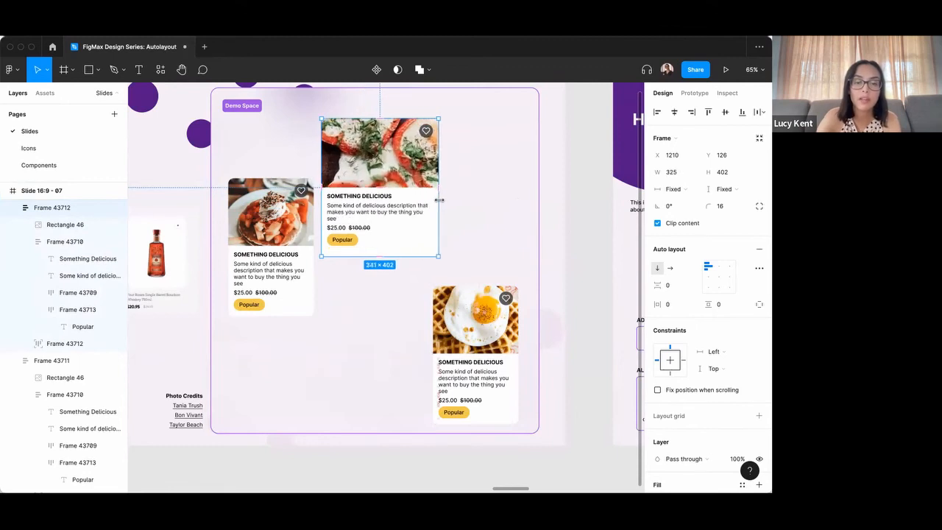
{"action": "left_click_drag", "start_coordinate": [447, 337], "coordinate": [379, 321]}
{"action": "left_click", "coordinate": [439, 331]}
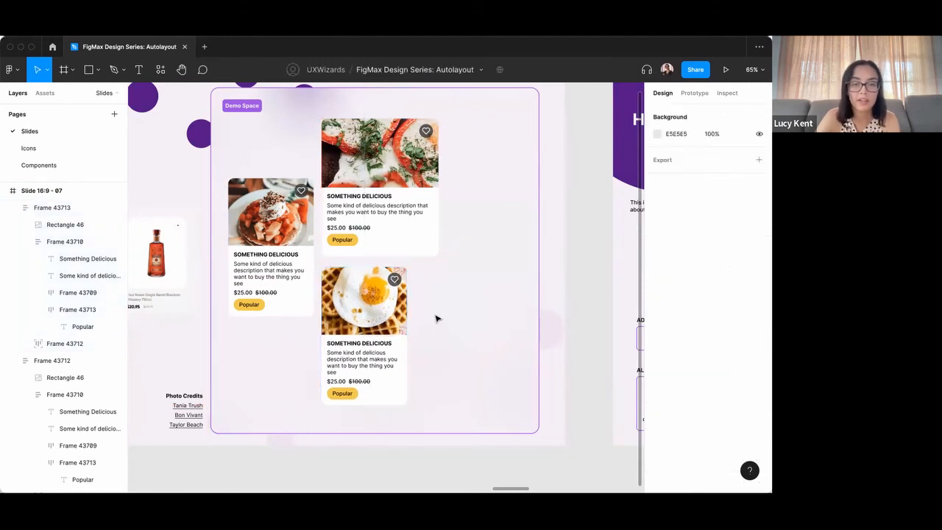
{"action": "scroll", "coordinate": [436, 317], "scroll_direction": "down", "scroll_amount": 2}
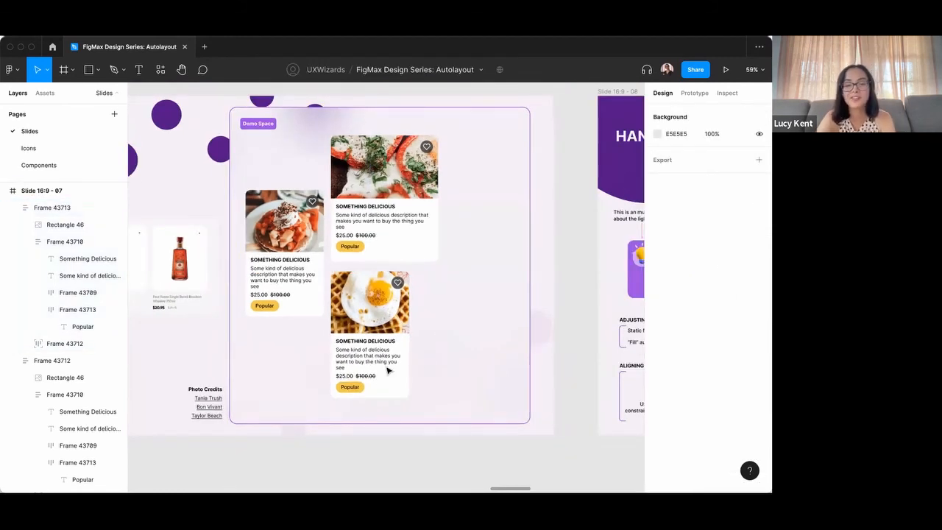
{"action": "scroll", "coordinate": [380, 293], "scroll_direction": "up", "scroll_amount": 3}
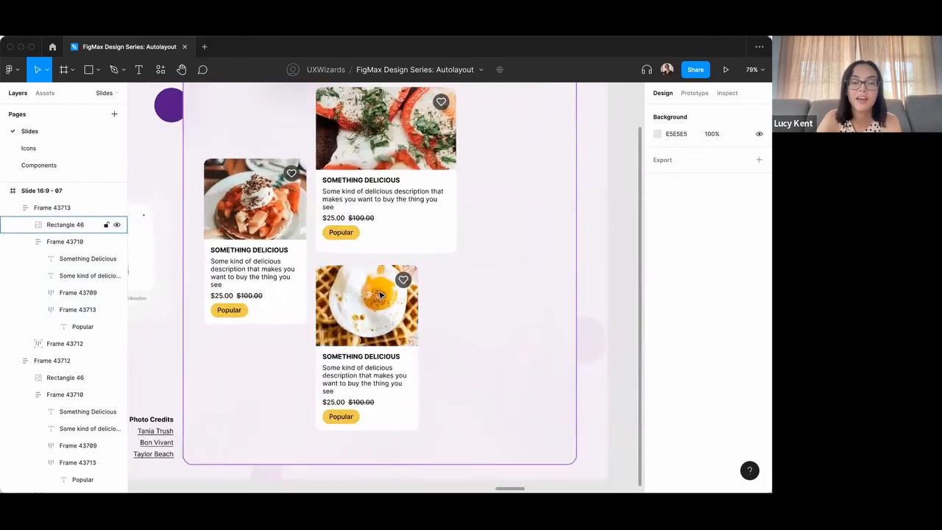
{"action": "scroll", "coordinate": [381, 295], "scroll_direction": "down", "scroll_amount": 3}
{"action": "left_click", "coordinate": [399, 330]}
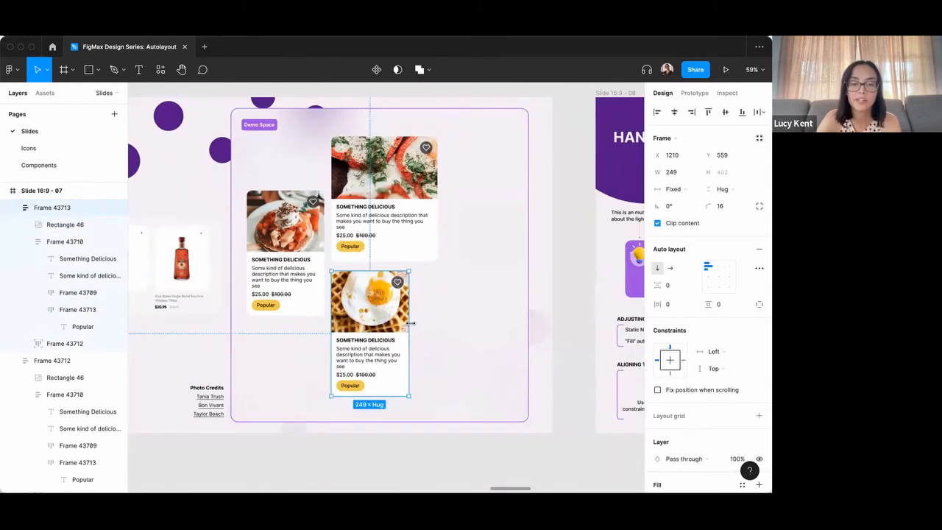
{"action": "left_click", "coordinate": [439, 326]}
{"action": "scroll", "coordinate": [439, 324], "scroll_direction": "down", "scroll_amount": 2}
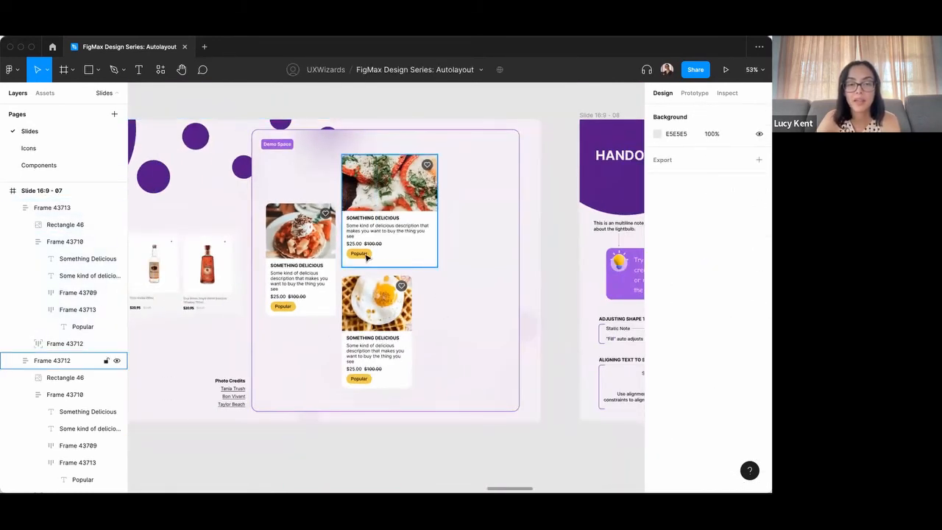
Try hiding the Popular badge on the tomato card, and restore it.
{"action": "left_click", "coordinate": [367, 256]}
{"action": "left_click", "coordinate": [366, 256]}
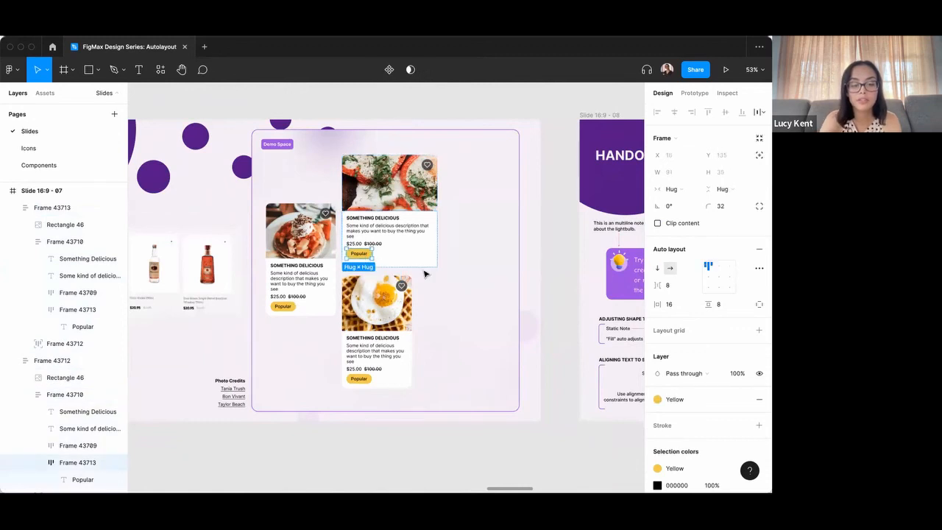
{"action": "key", "text": "super+shift+h"}
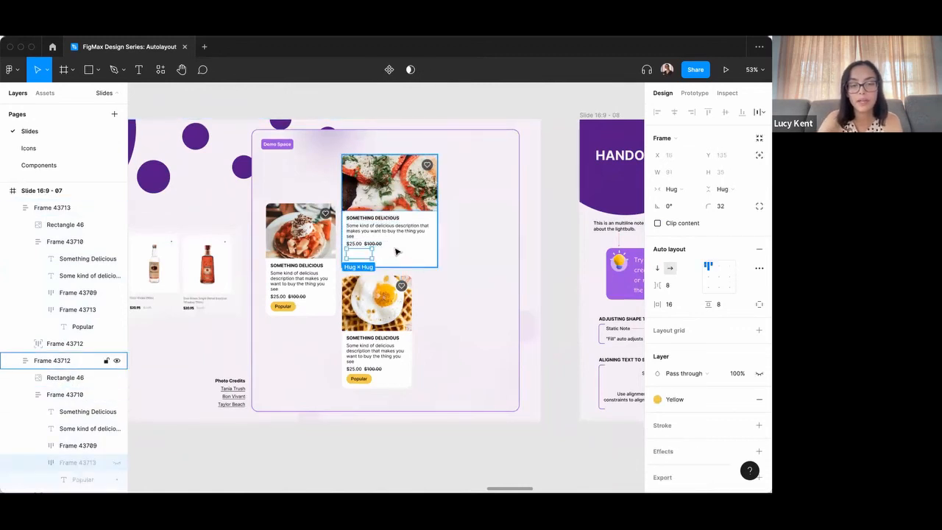
{"action": "left_click", "coordinate": [397, 248]}
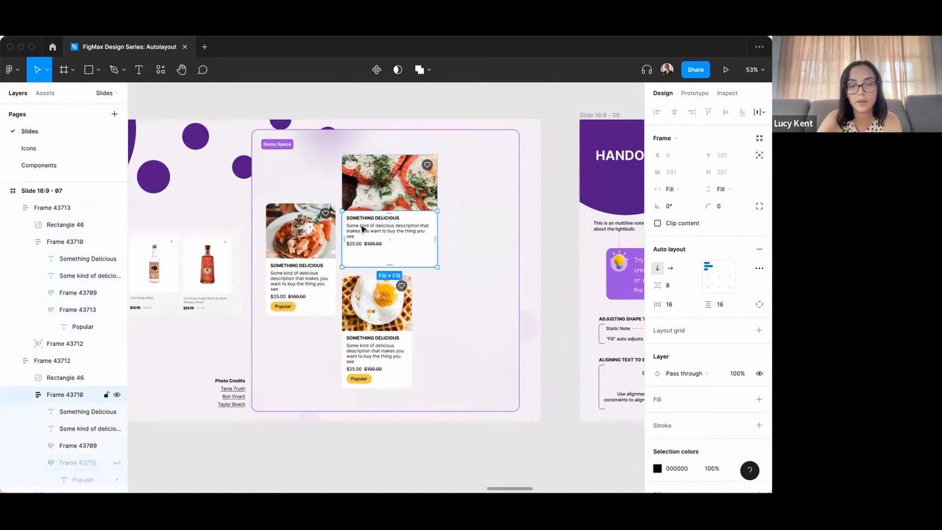
{"action": "key", "text": "super+z"}
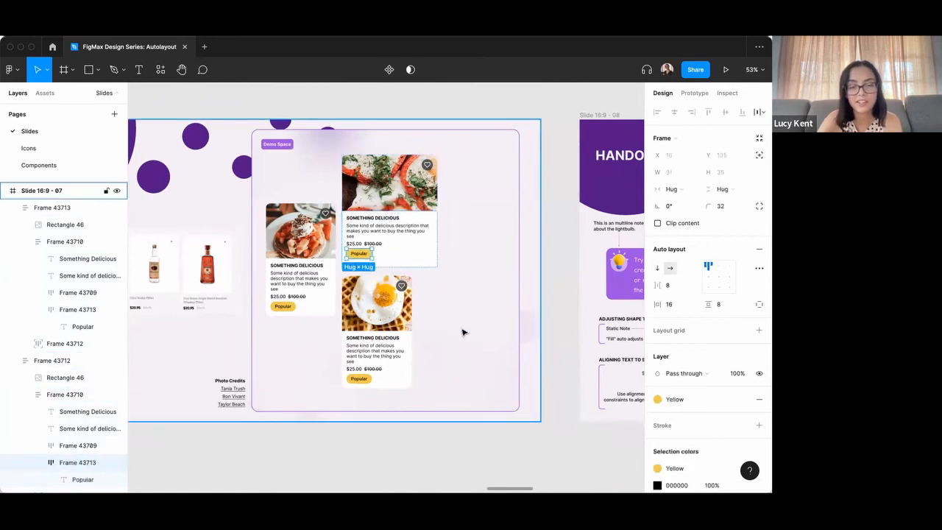
Hide the Popular badge on the waffle card and clear the selection.
{"action": "left_click", "coordinate": [377, 399]}
{"action": "double_click", "coordinate": [365, 379]}
{"action": "double_click", "coordinate": [365, 379]}
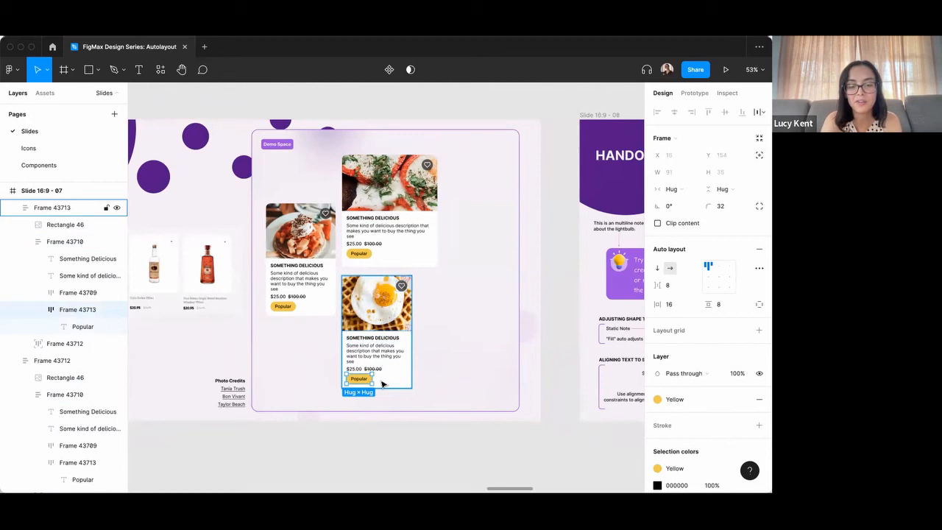
{"action": "key", "text": "super+shift+h"}
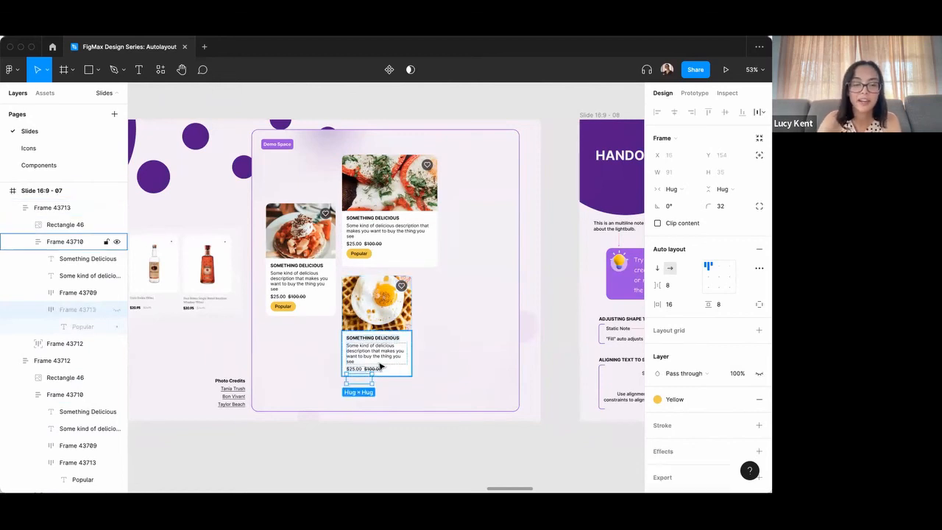
{"action": "key", "text": "Escape"}
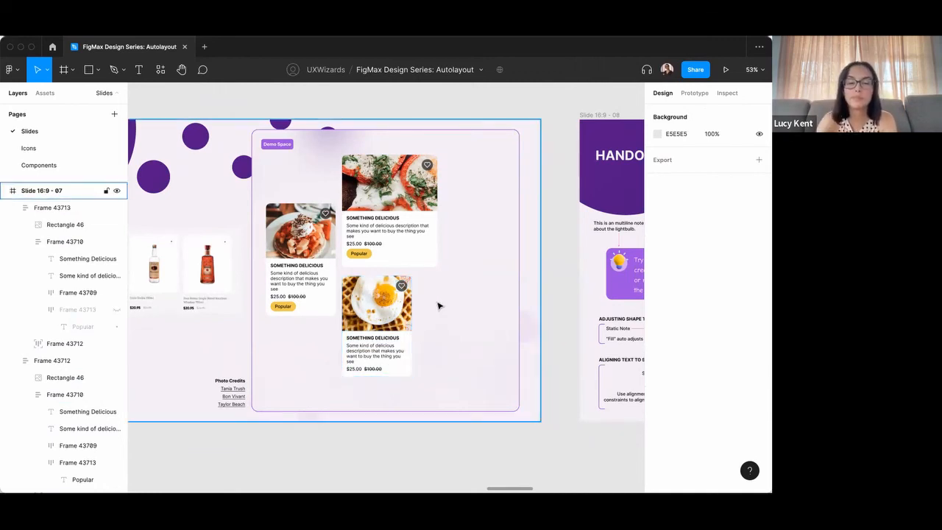
Move the waffle card to the right within the demo space, to about X 1495, Y 543.
{"action": "scroll", "coordinate": [432, 328], "scroll_direction": "down", "scroll_amount": 1}
{"action": "scroll", "coordinate": [426, 217], "scroll_direction": "up", "scroll_amount": 3}
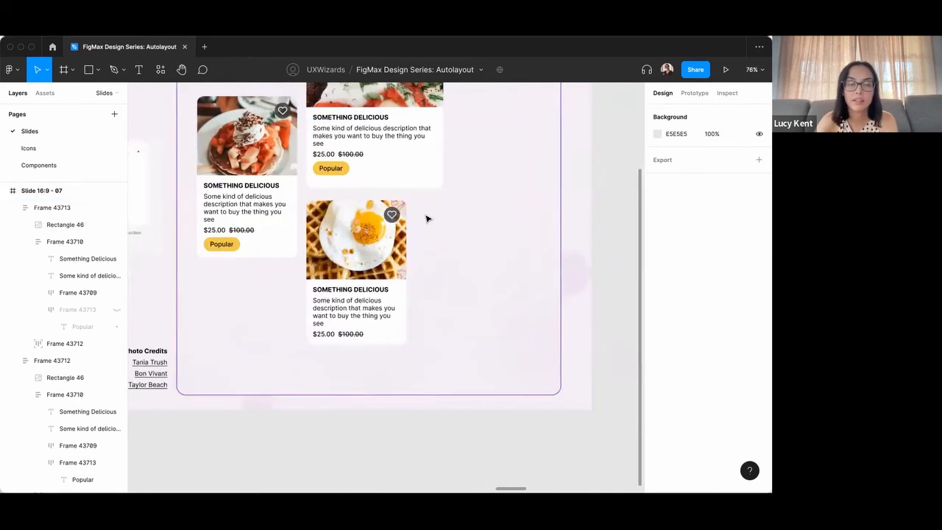
{"action": "scroll", "coordinate": [427, 218], "scroll_direction": "down", "scroll_amount": 2}
{"action": "scroll", "coordinate": [465, 257], "scroll_direction": "up", "scroll_amount": 2}
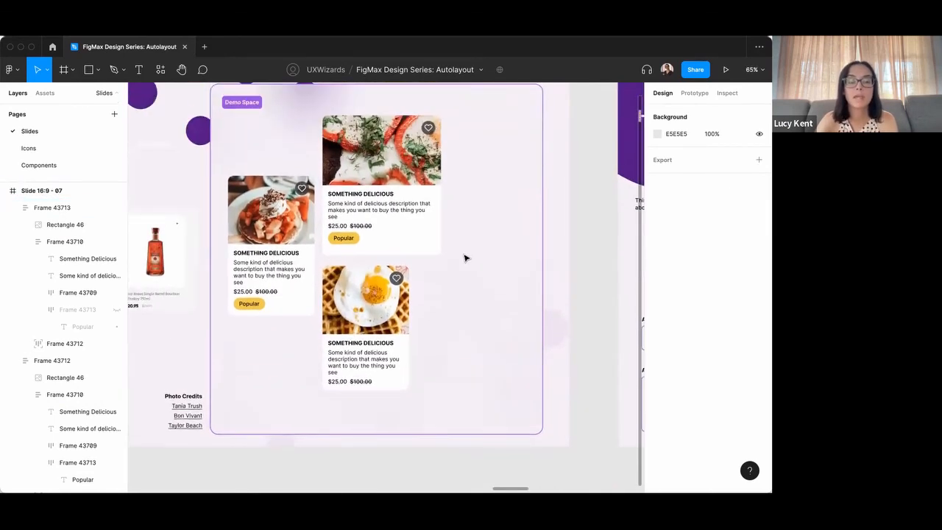
{"action": "scroll", "coordinate": [465, 257], "scroll_direction": "down", "scroll_amount": 1}
{"action": "left_click", "coordinate": [406, 339]}
{"action": "left_click_drag", "start_coordinate": [407, 332], "coordinate": [478, 328]}
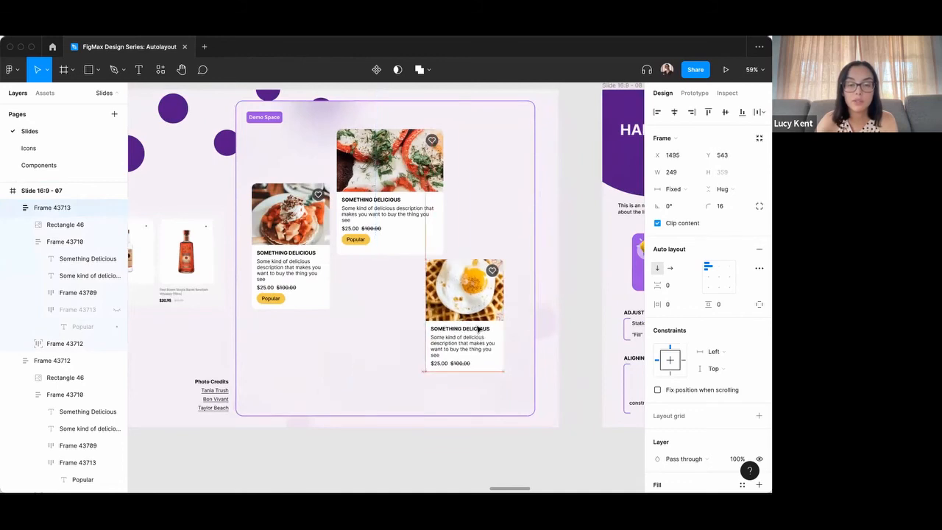
Turn on text truncation for the description text on the tomato card.
{"action": "scroll", "coordinate": [476, 339], "scroll_direction": "up", "scroll_amount": 3}
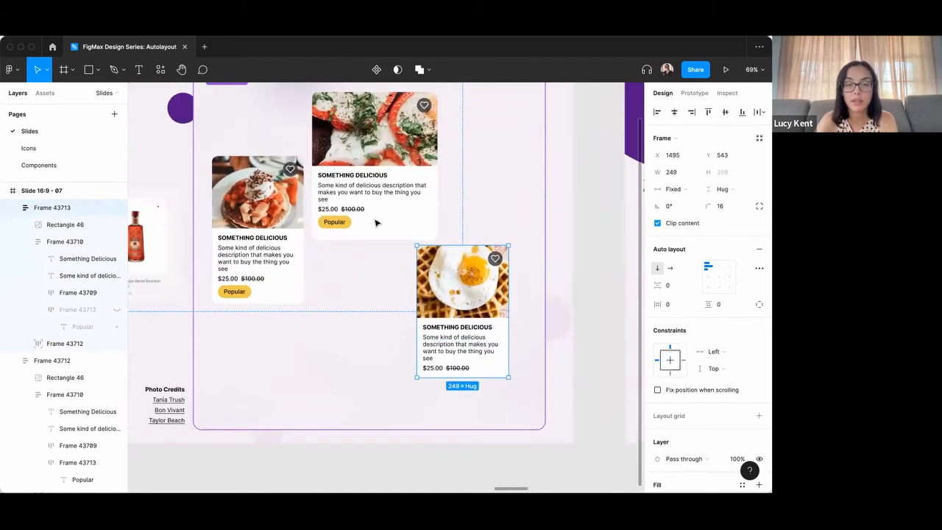
{"action": "left_click", "coordinate": [364, 199]}
{"action": "left_click", "coordinate": [359, 193]}
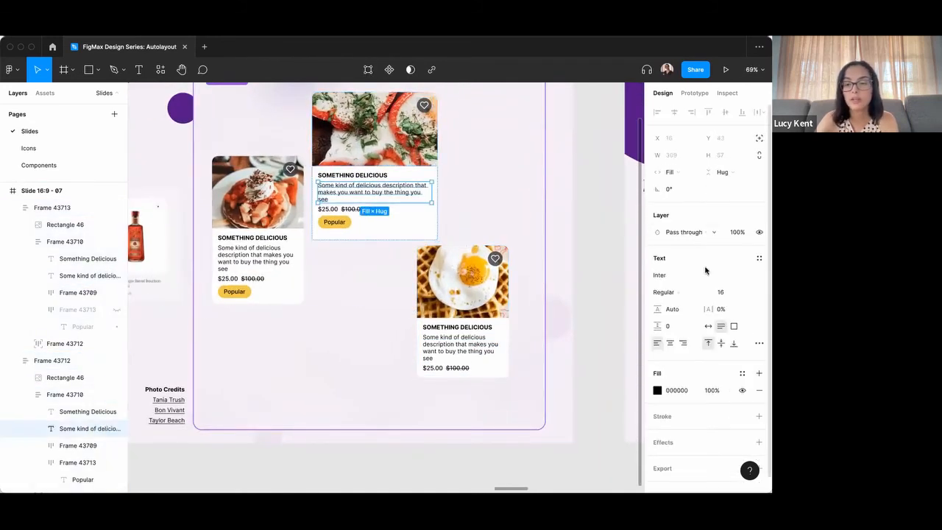
{"action": "left_click", "coordinate": [758, 343]}
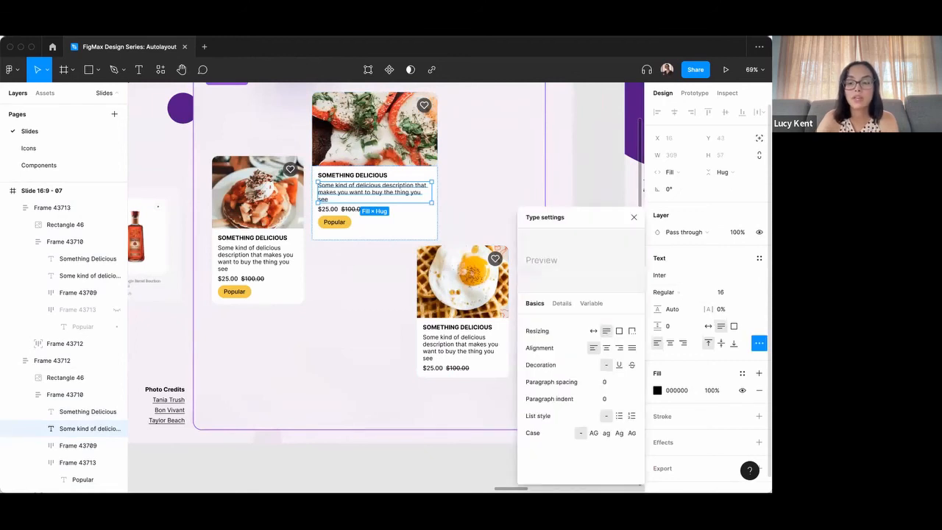
{"action": "left_click", "coordinate": [632, 332]}
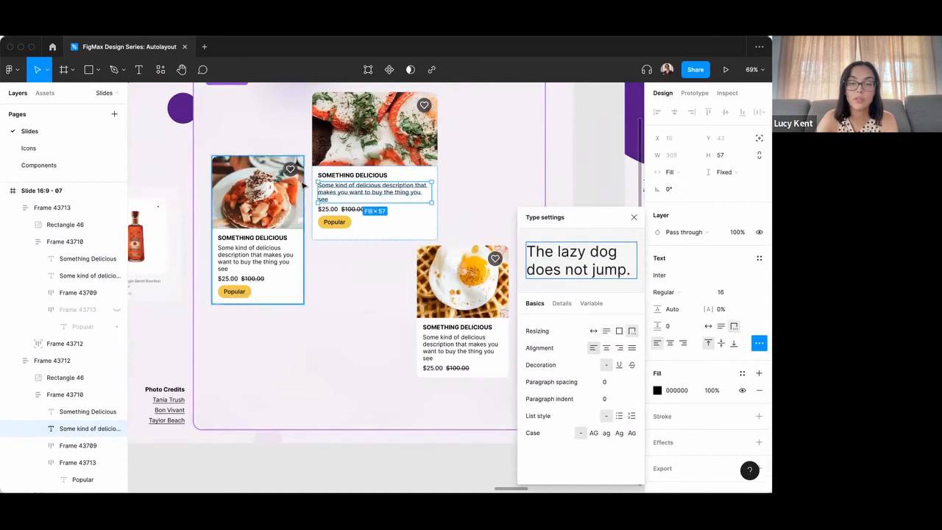
{"action": "left_click", "coordinate": [452, 191]}
{"action": "left_click", "coordinate": [403, 194]}
{"action": "left_click", "coordinate": [403, 194]}
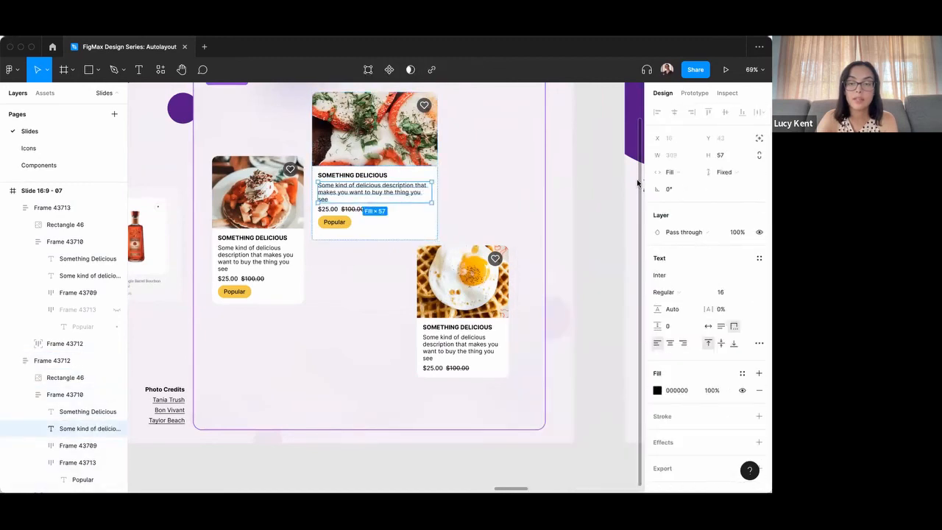
Set the tomato card description's vertical resizing to Fill, and shorten the card to a height of about 359.
{"action": "left_click", "coordinate": [727, 172]}
{"action": "left_click", "coordinate": [724, 198]}
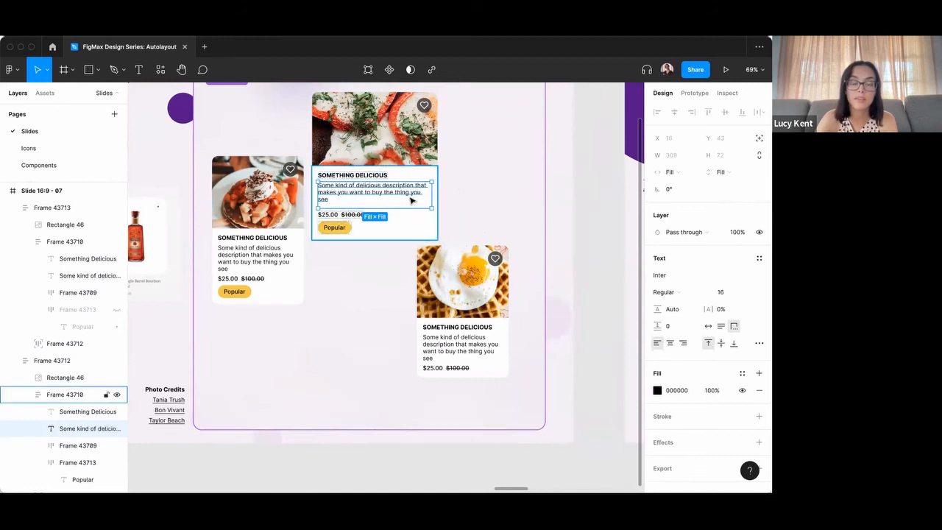
{"action": "left_click", "coordinate": [463, 191]}
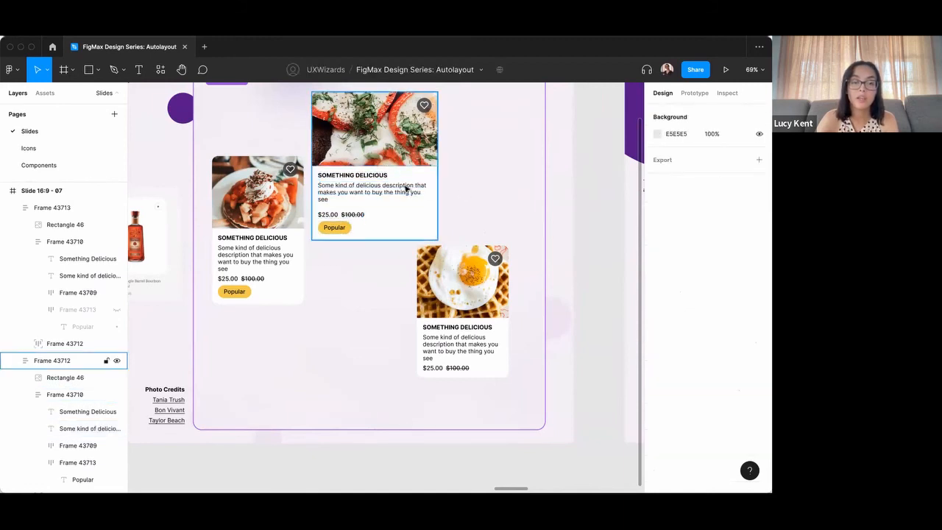
{"action": "left_click", "coordinate": [406, 188]}
{"action": "left_click_drag", "start_coordinate": [383, 239], "coordinate": [404, 225]}
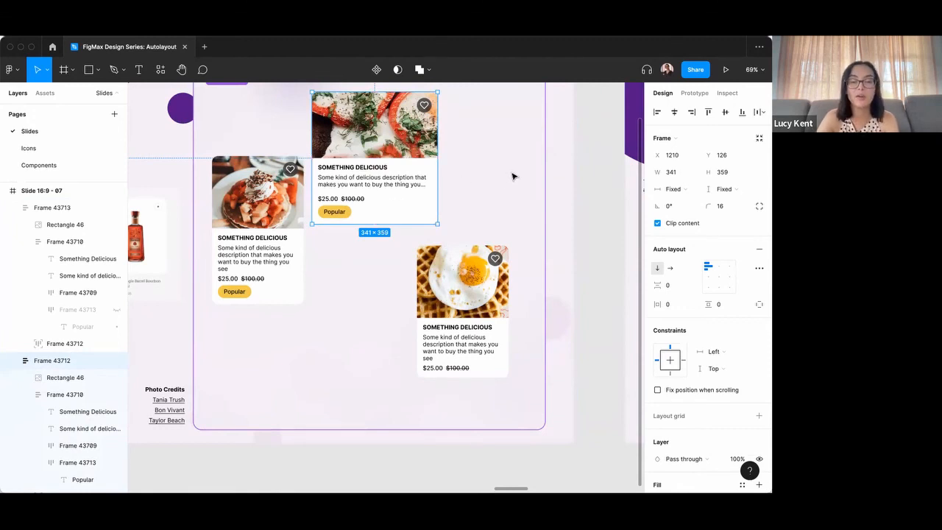
{"action": "scroll", "coordinate": [480, 164], "scroll_direction": "down", "scroll_amount": 3}
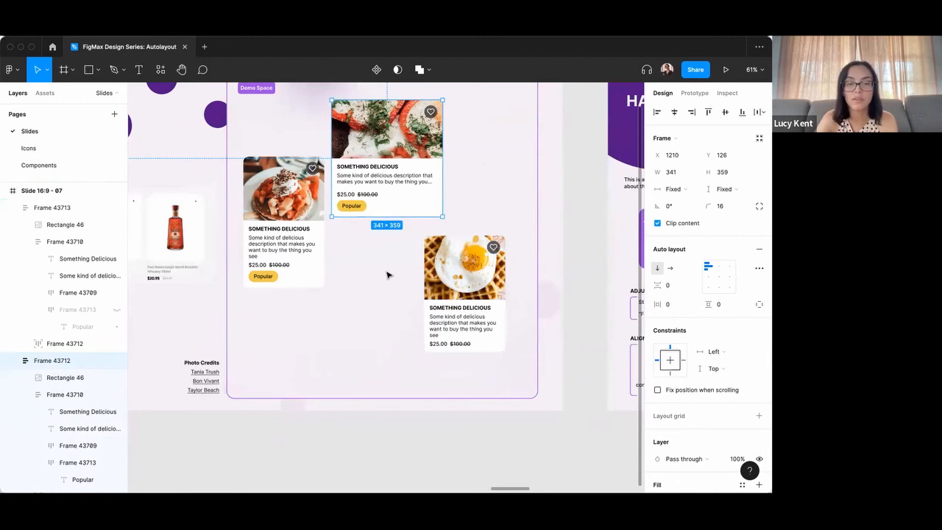
{"action": "scroll", "coordinate": [388, 275], "scroll_direction": "down", "scroll_amount": 1}
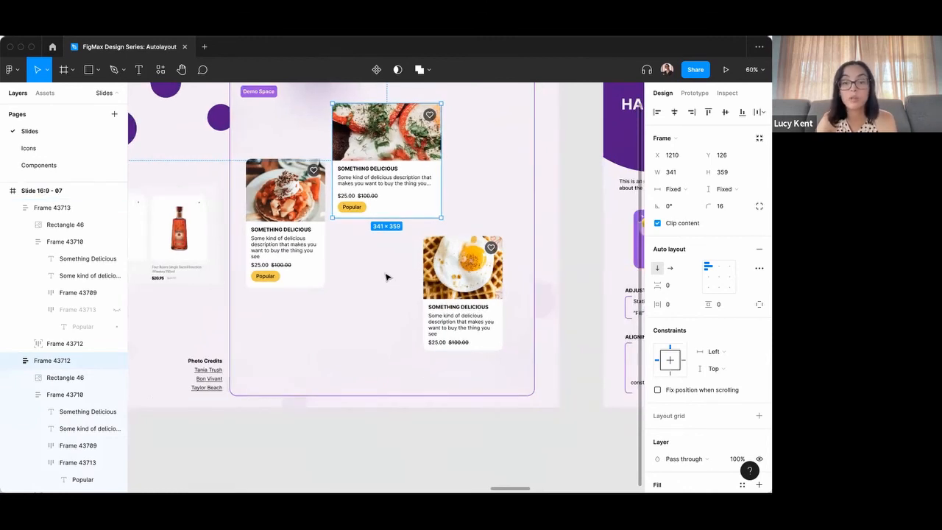
{"action": "scroll", "coordinate": [390, 296], "scroll_direction": "down", "scroll_amount": 3}
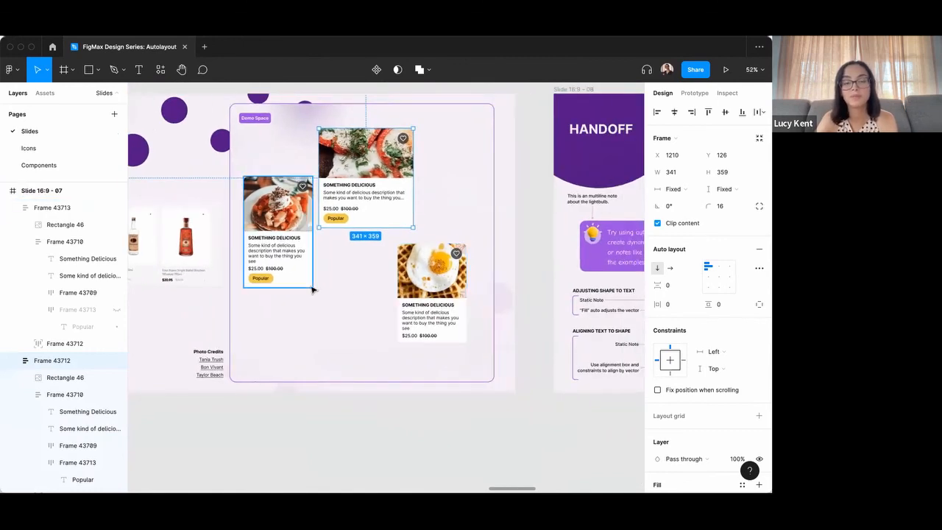
{"action": "scroll", "coordinate": [384, 314], "scroll_direction": "down", "scroll_amount": 3}
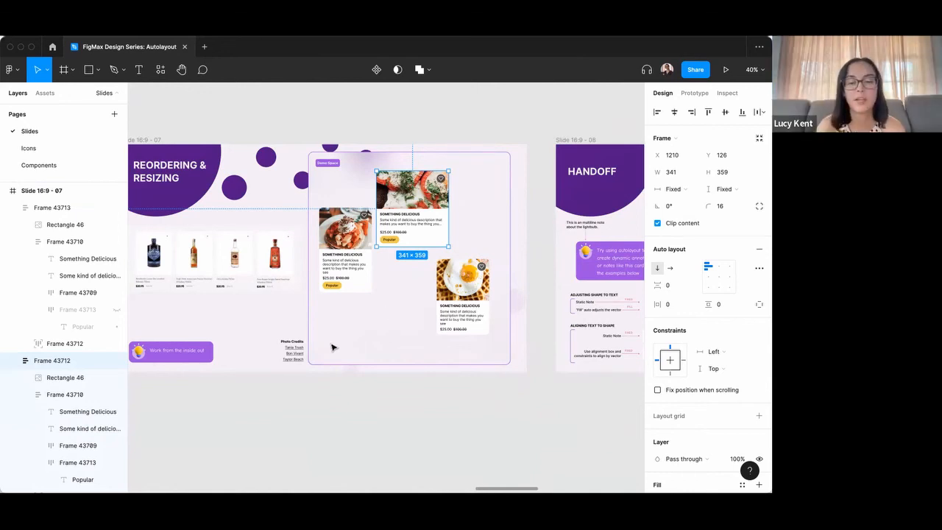
{"action": "scroll", "coordinate": [412, 281], "scroll_direction": "up", "scroll_amount": 3}
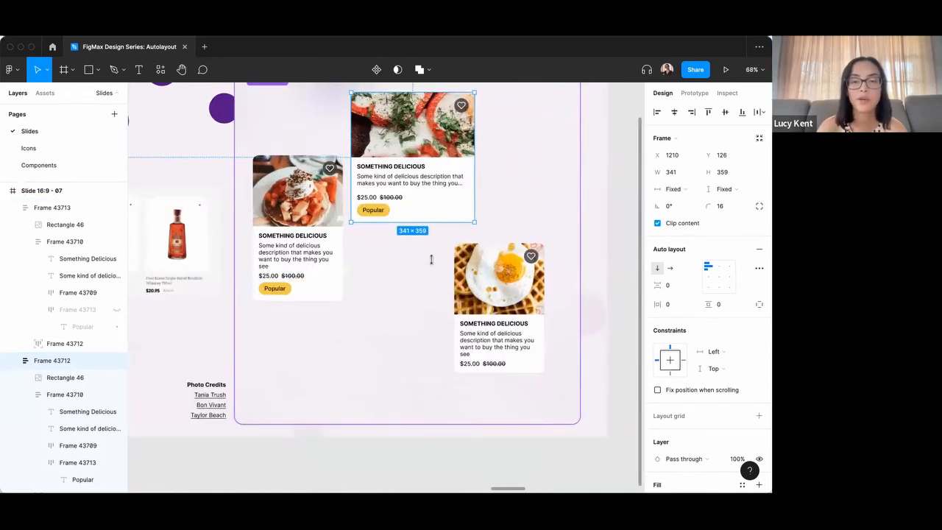
{"action": "left_click", "coordinate": [435, 130]}
{"action": "right_click", "coordinate": [435, 130]}
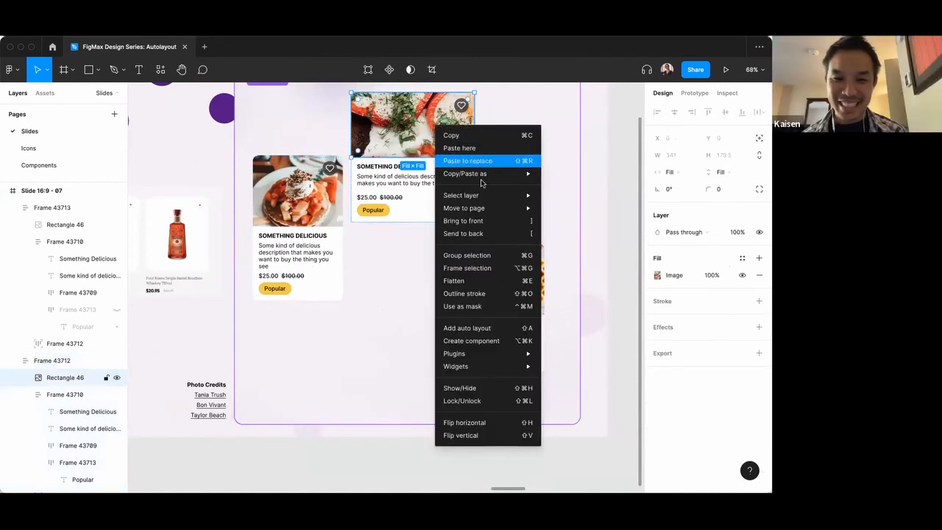
{"action": "left_click", "coordinate": [396, 284]}
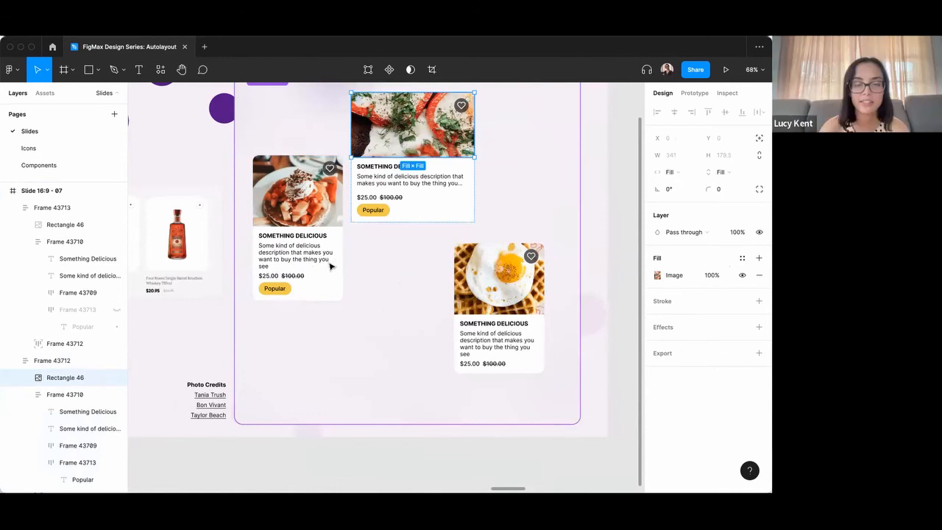
Draw a rectangle about 183 × 147 in the empty area beside the waffle card, and copy the tomato image's properties.
{"action": "key", "text": "r"}
{"action": "left_click_drag", "start_coordinate": [374, 315], "coordinate": [441, 369]}
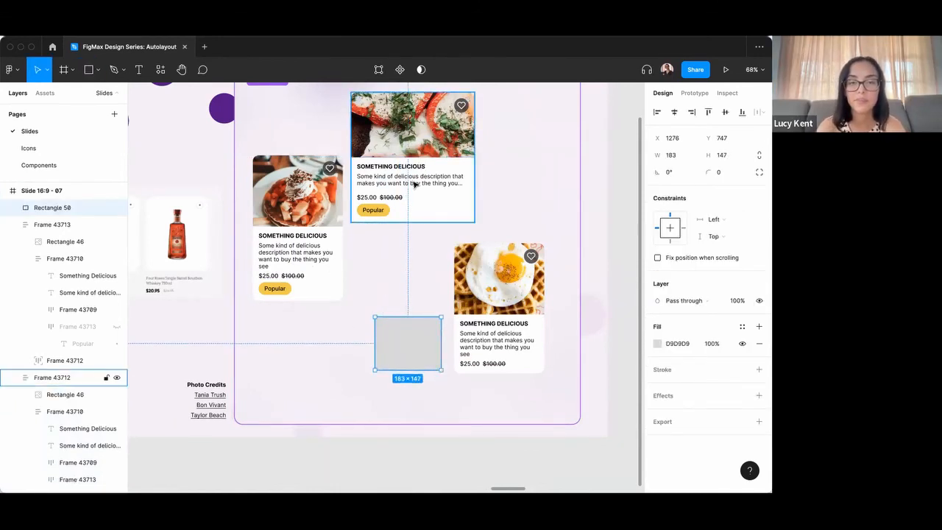
{"action": "scroll", "coordinate": [414, 184], "scroll_direction": "up", "scroll_amount": 1}
{"action": "right_click", "coordinate": [416, 154]}
{"action": "double_click", "coordinate": [412, 155]}
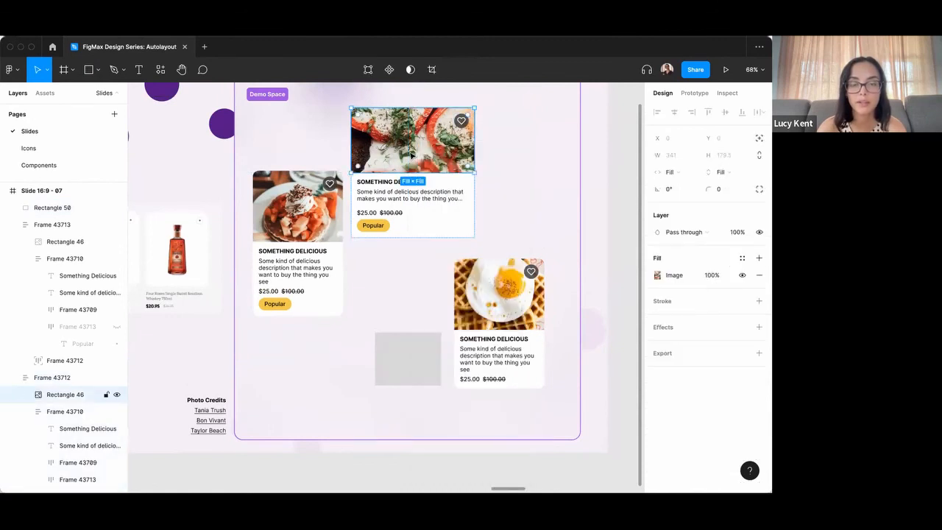
{"action": "right_click", "coordinate": [411, 155]}
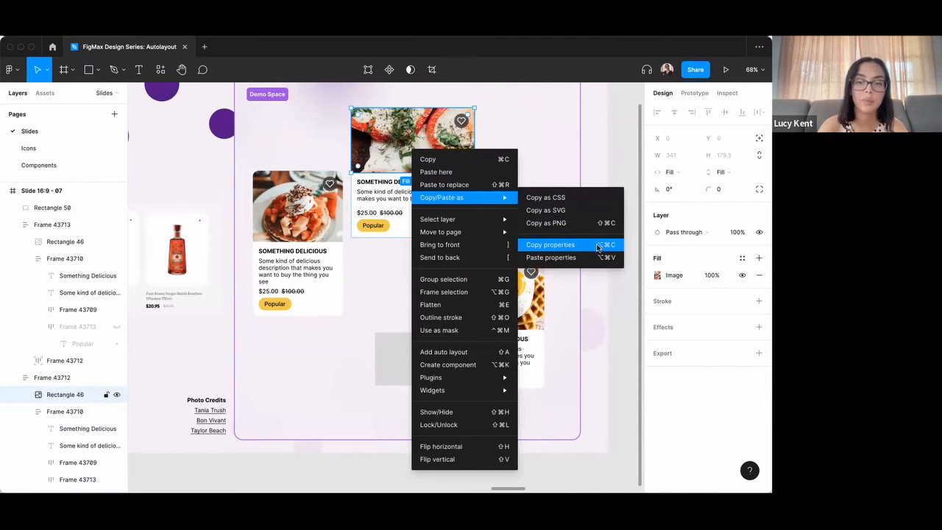
{"action": "left_click", "coordinate": [571, 248]}
Paste the copied properties onto the gray rectangle and move it directly below the tomato card, aligned to its left edge.
{"action": "left_click", "coordinate": [392, 365]}
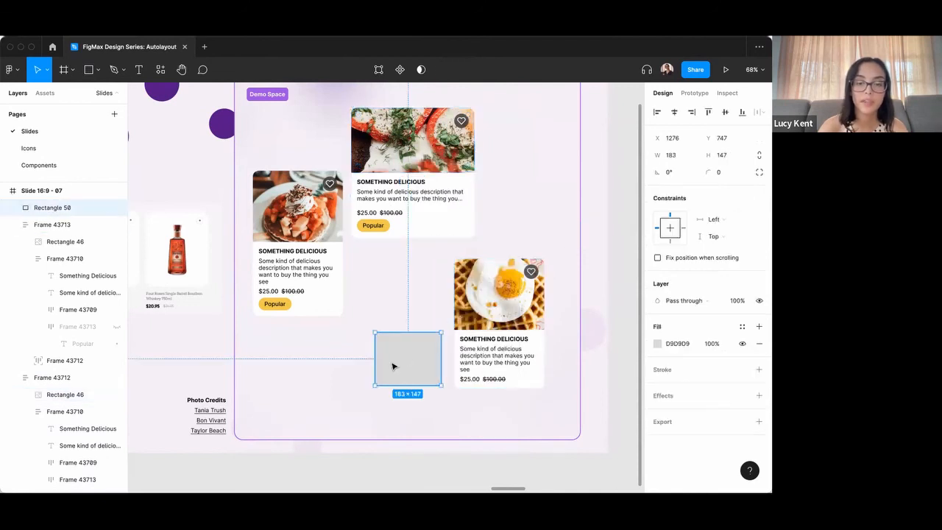
{"action": "right_click", "coordinate": [392, 365]}
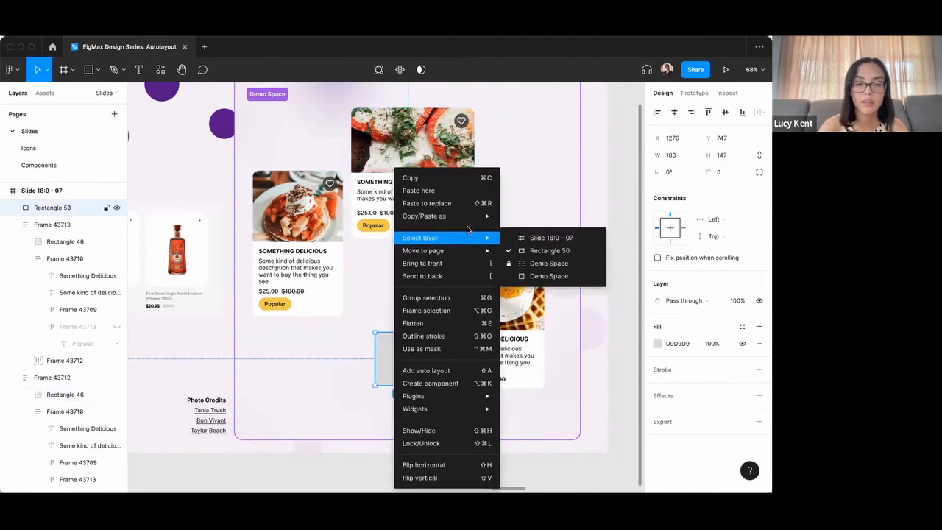
{"action": "mouse_move", "coordinate": [478, 216]}
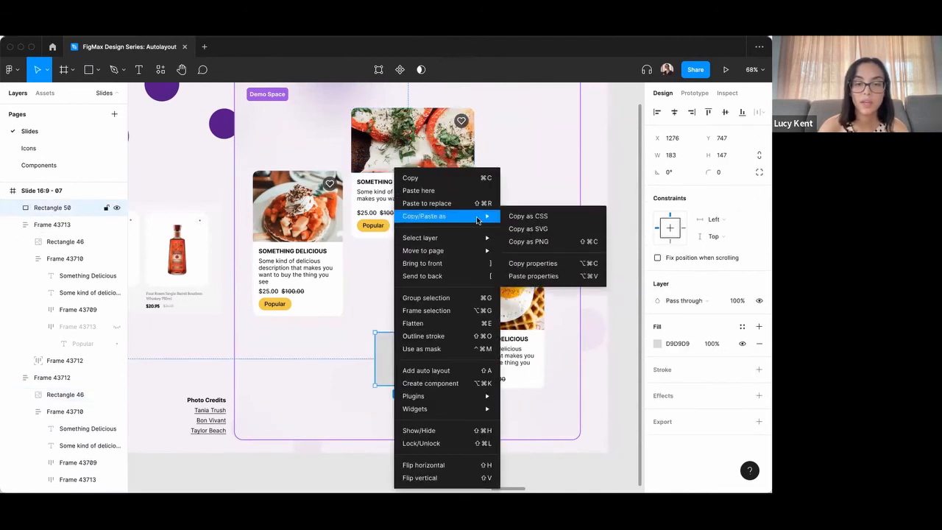
{"action": "left_click", "coordinate": [545, 276]}
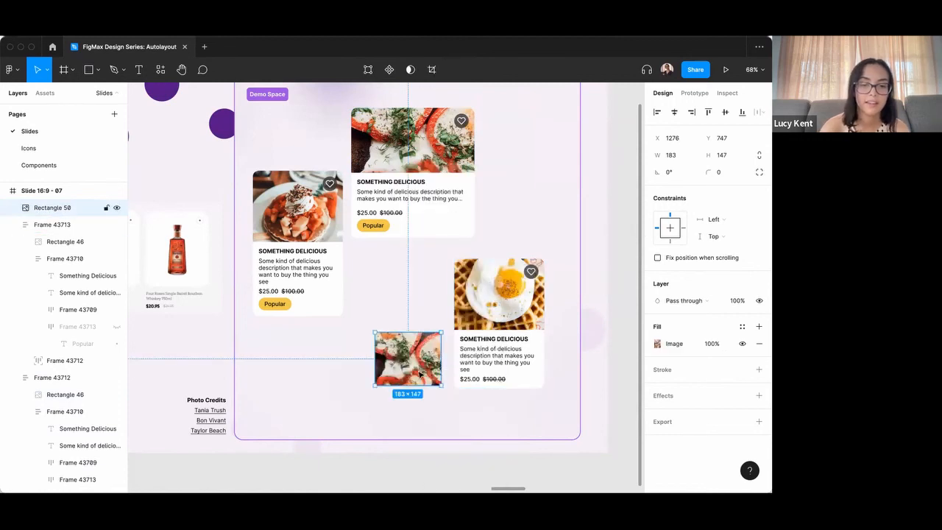
{"action": "left_click_drag", "start_coordinate": [433, 340], "coordinate": [409, 255]}
{"action": "left_click", "coordinate": [393, 339]}
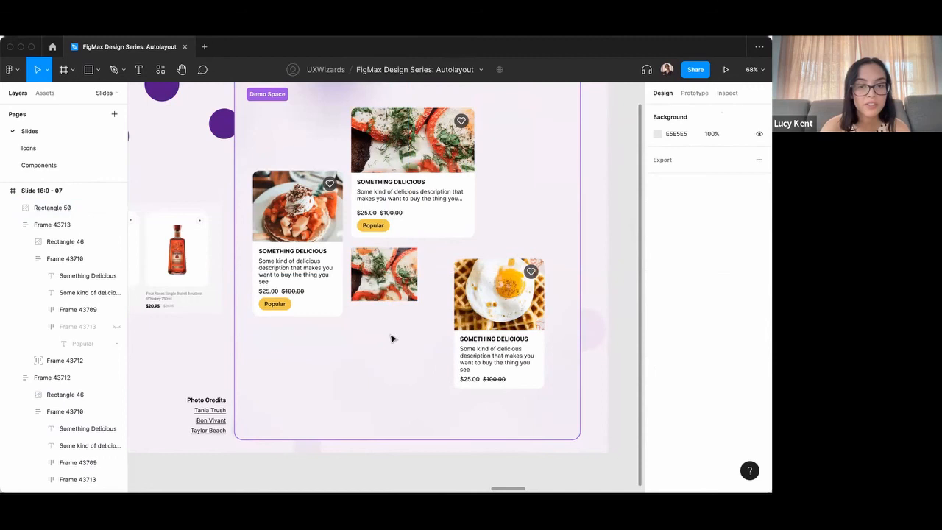
Move the pancake card into the demo space of the Handoff slide, to about X 667, Y 150, and clear the selection.
{"action": "scroll", "coordinate": [397, 363], "scroll_direction": "down", "scroll_amount": 3}
{"action": "left_click", "coordinate": [302, 275]}
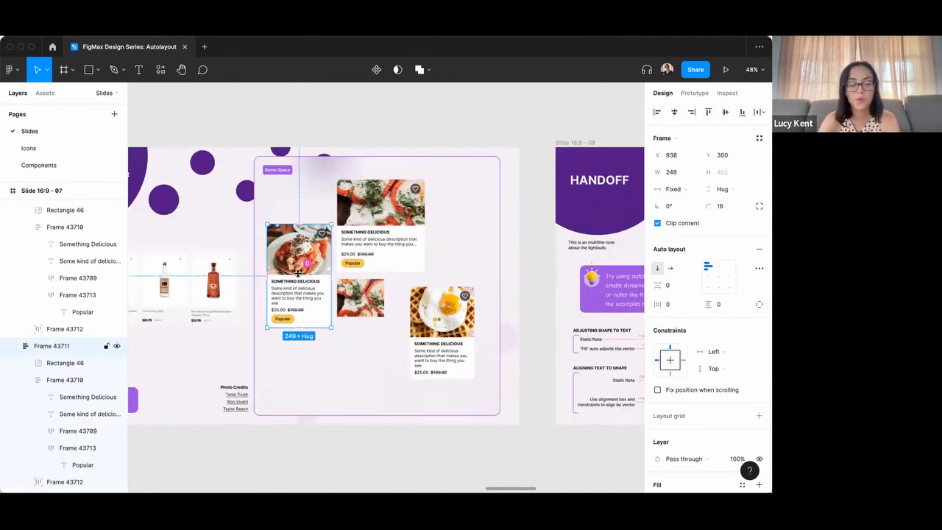
{"action": "scroll", "coordinate": [299, 273], "scroll_direction": "right", "scroll_amount": 1}
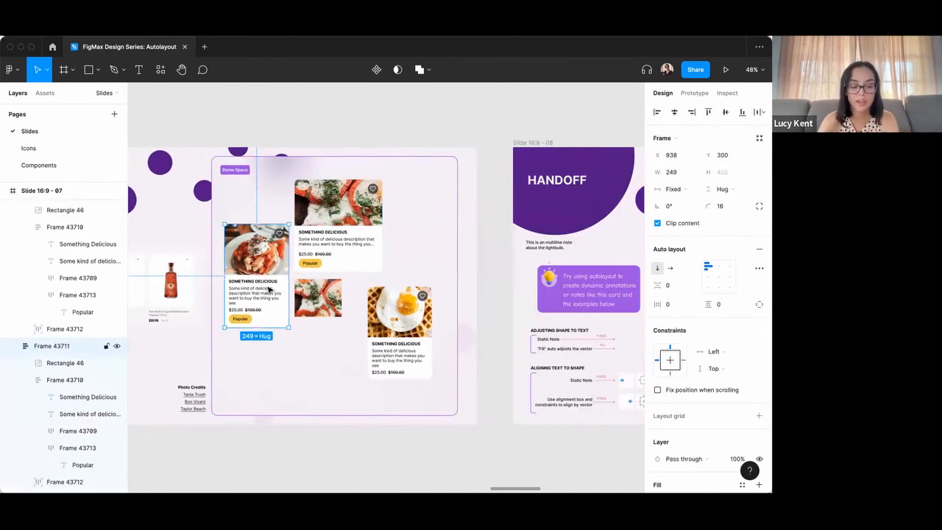
{"action": "left_click_drag", "start_coordinate": [268, 289], "coordinate": [421, 250]}
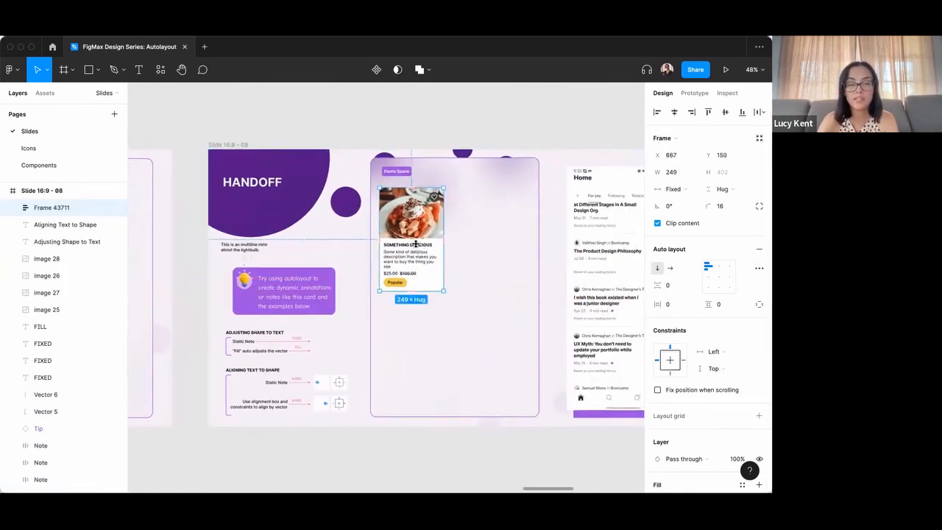
{"action": "scroll", "coordinate": [416, 245], "scroll_direction": "up", "scroll_amount": 2}
{"action": "scroll", "coordinate": [417, 239], "scroll_direction": "down", "scroll_amount": 5}
{"action": "scroll", "coordinate": [417, 236], "scroll_direction": "up", "scroll_amount": 2}
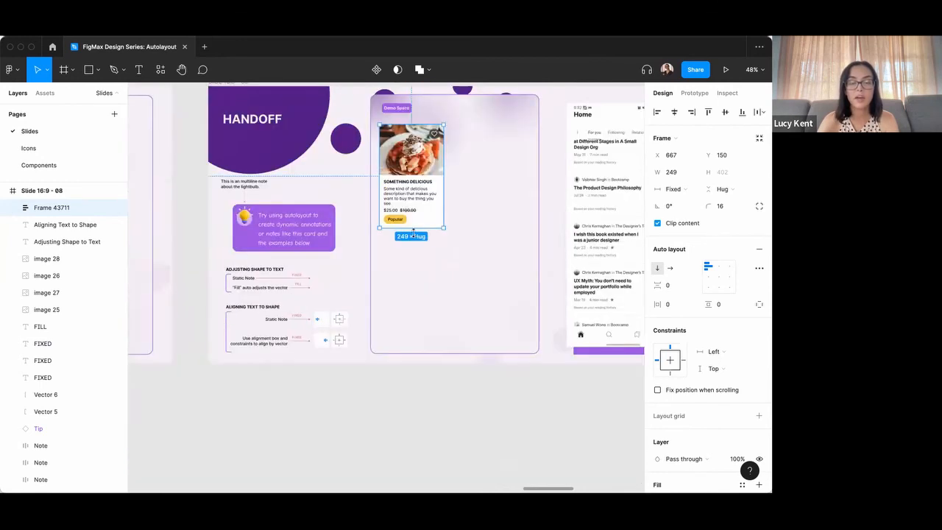
{"action": "scroll", "coordinate": [413, 234], "scroll_direction": "up", "scroll_amount": 1}
{"action": "scroll", "coordinate": [431, 189], "scroll_direction": "up", "scroll_amount": 3, "text": "ctrl"}
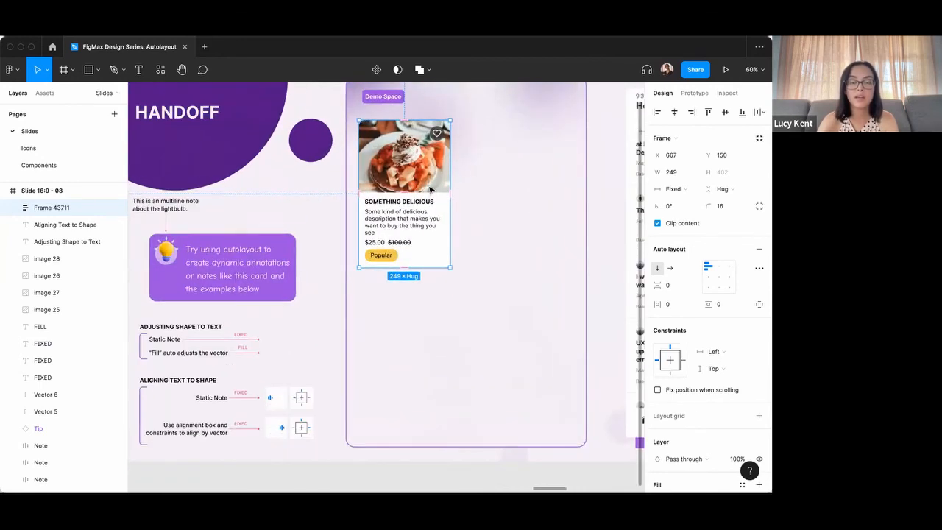
{"action": "key", "text": "Escape"}
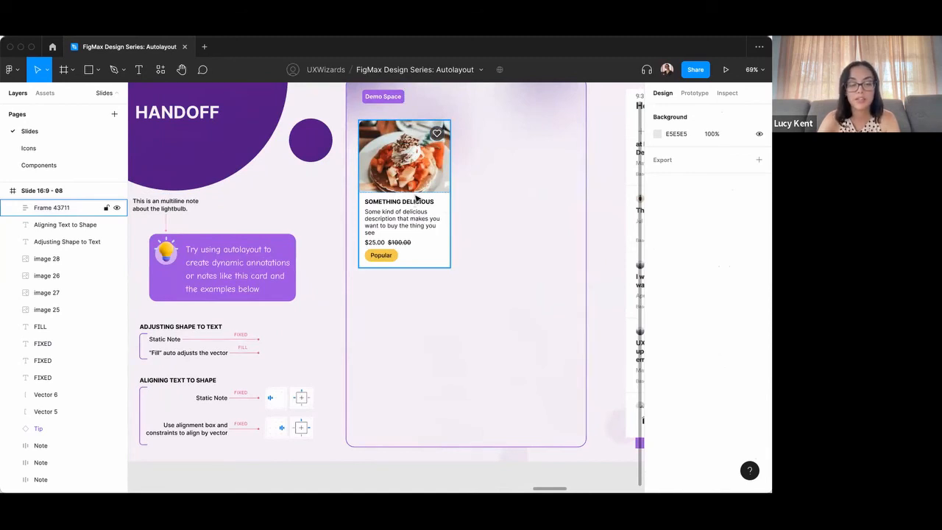
Duplicate the pancake card beside the original and extend the copy's title to "Something Delicious if it had a".
{"action": "left_click", "coordinate": [416, 197]}
{"action": "key", "text": "super+d"}
{"action": "double_click", "coordinate": [545, 201]}
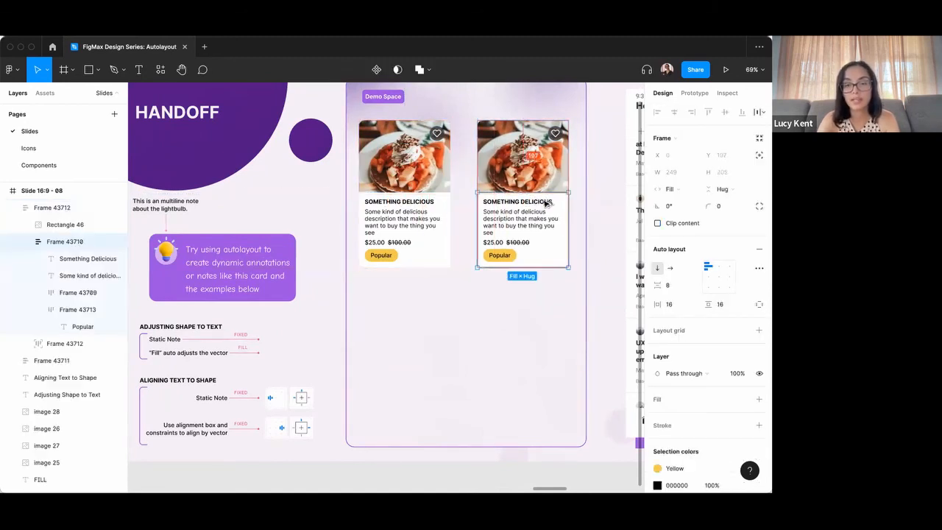
{"action": "double_click", "coordinate": [544, 201]}
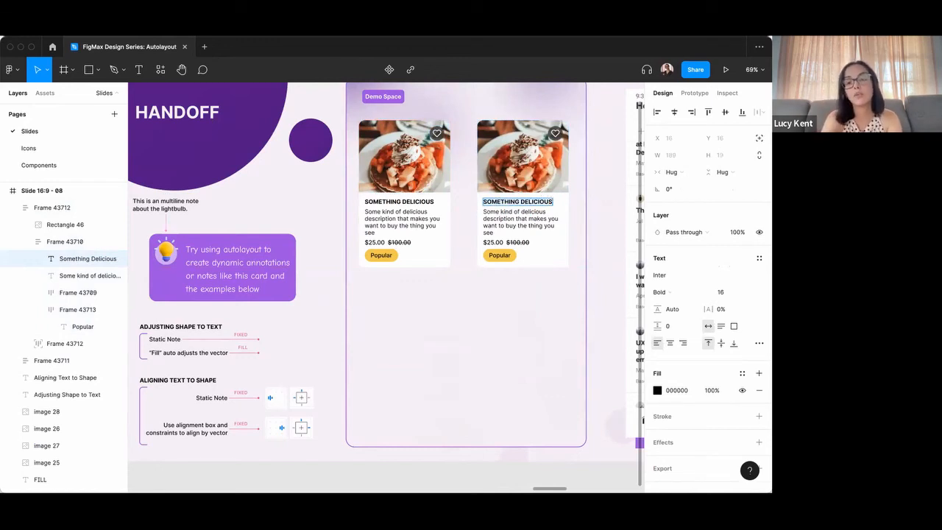
{"action": "type", "text": "I"}
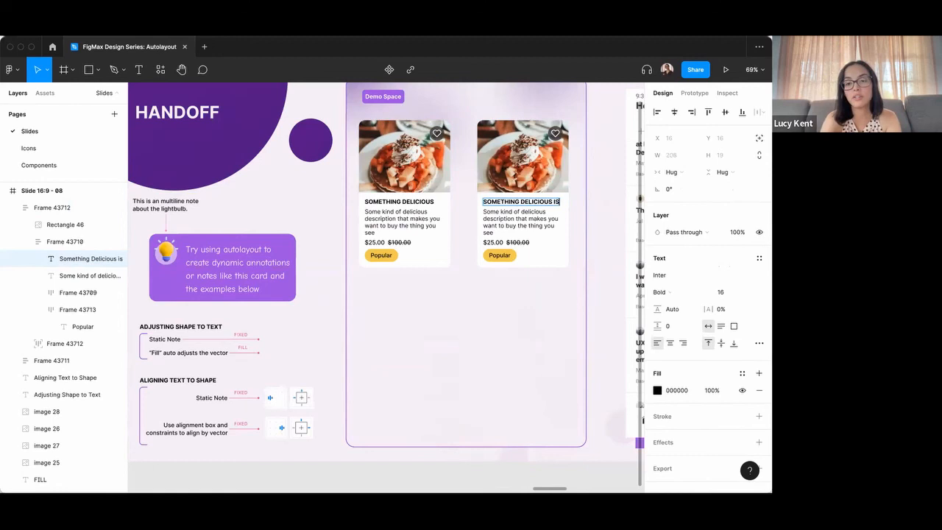
{"action": "type", "text": "F IT I"}
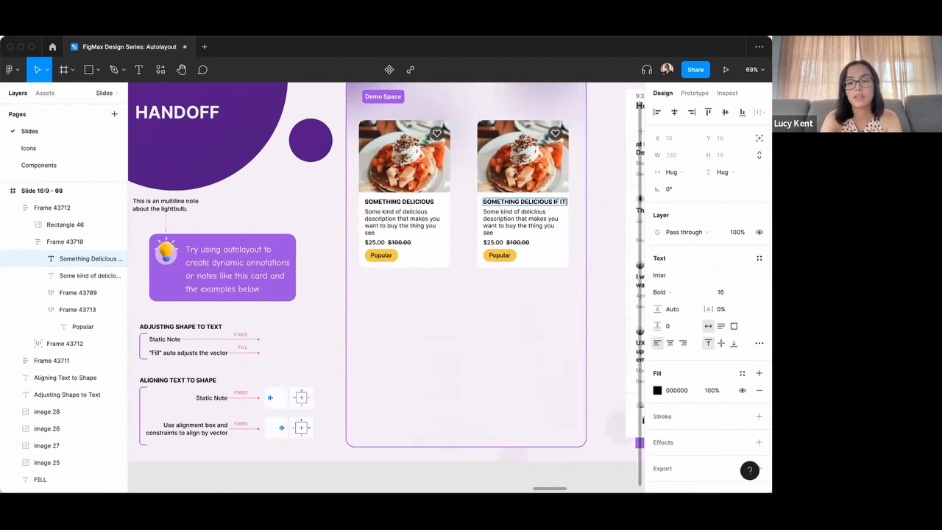
Set the duplicated pancake card's title to fill the container width so the long text wraps.
{"action": "left_click", "coordinate": [517, 242]}
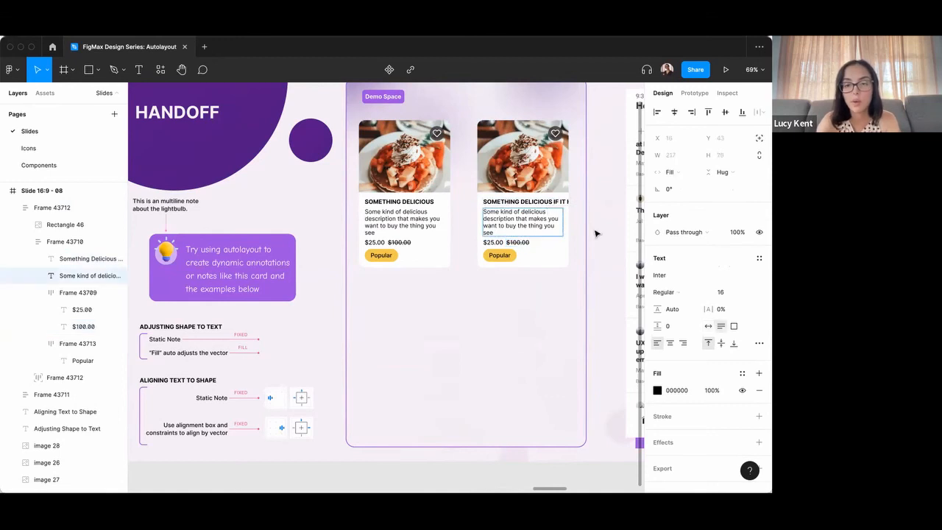
{"action": "left_click", "coordinate": [550, 205]}
{"action": "left_click", "coordinate": [671, 172]}
{"action": "left_click", "coordinate": [678, 184]}
Extend the duplicated card's title with "really long name" and finish editing the text.
{"action": "double_click", "coordinate": [512, 209]}
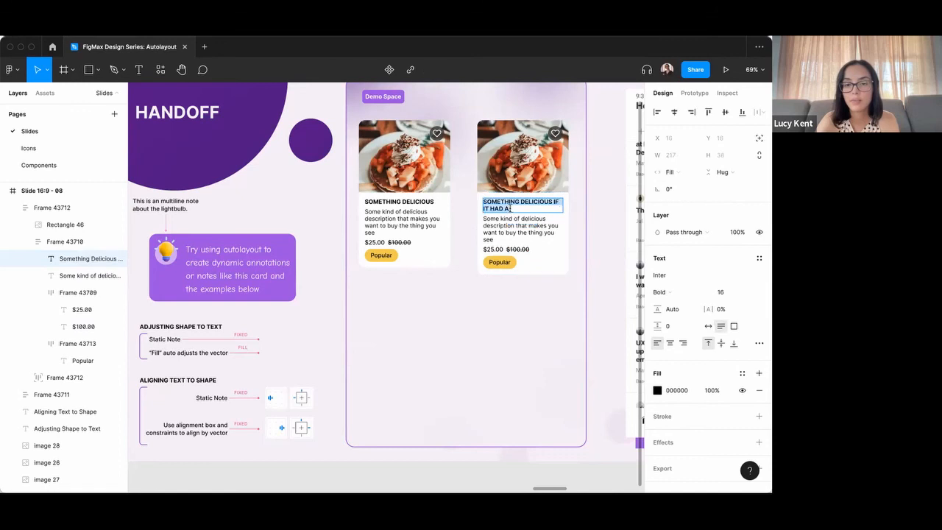
{"action": "left_click", "coordinate": [527, 206]}
{"action": "type", "text": "REALLY LONG NAME"}
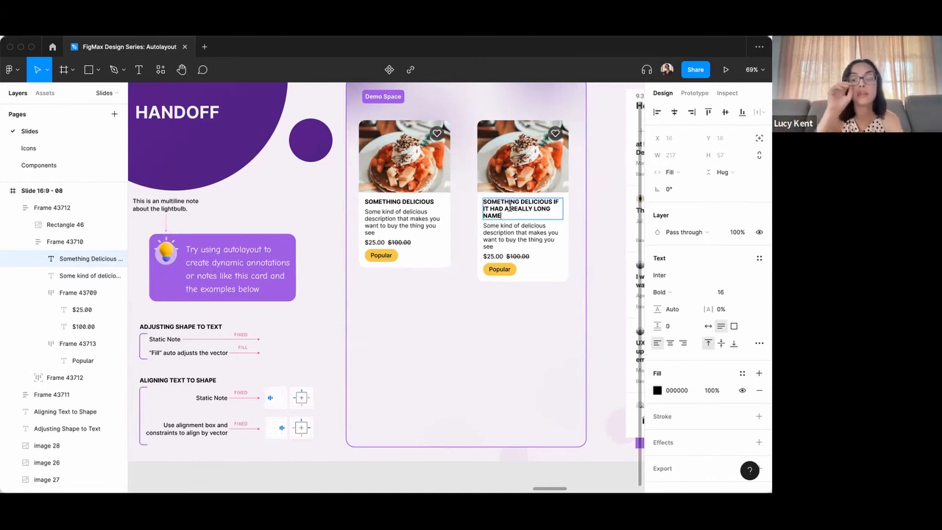
{"action": "key", "text": "Escape"}
Duplicate the long-titled card below the two cards, at about X 649, Y 640, and widen the copy to about 666.
{"action": "scroll", "coordinate": [483, 324], "scroll_direction": "down", "scroll_amount": 1}
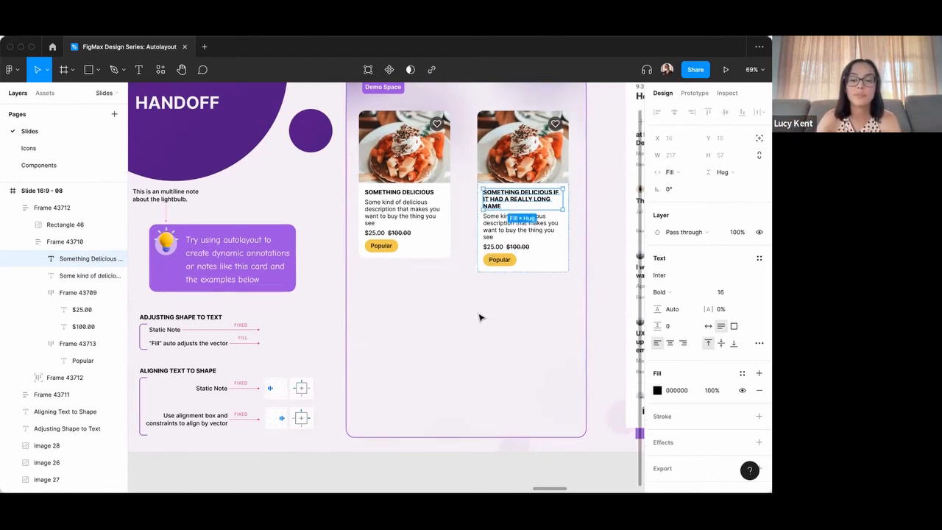
{"action": "scroll", "coordinate": [471, 288], "scroll_direction": "down", "scroll_amount": 2}
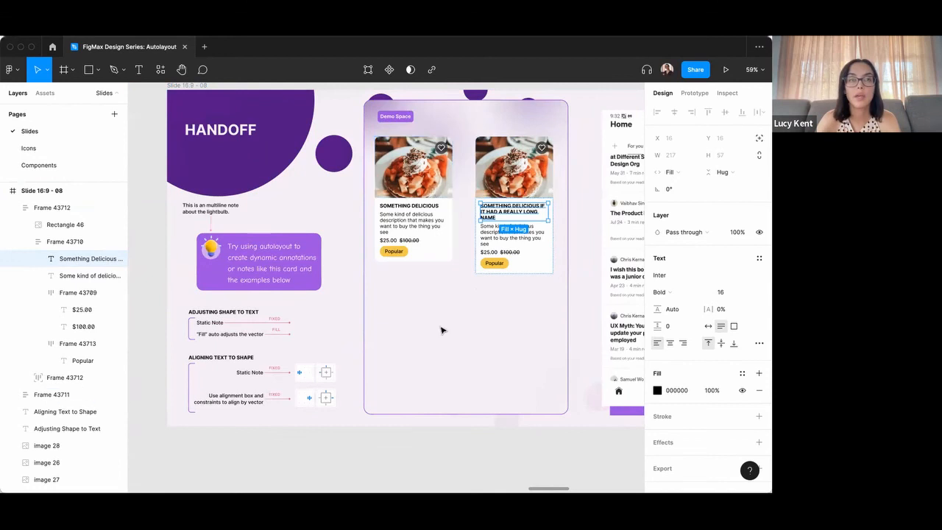
{"action": "scroll", "coordinate": [442, 304], "scroll_direction": "down", "scroll_amount": 1}
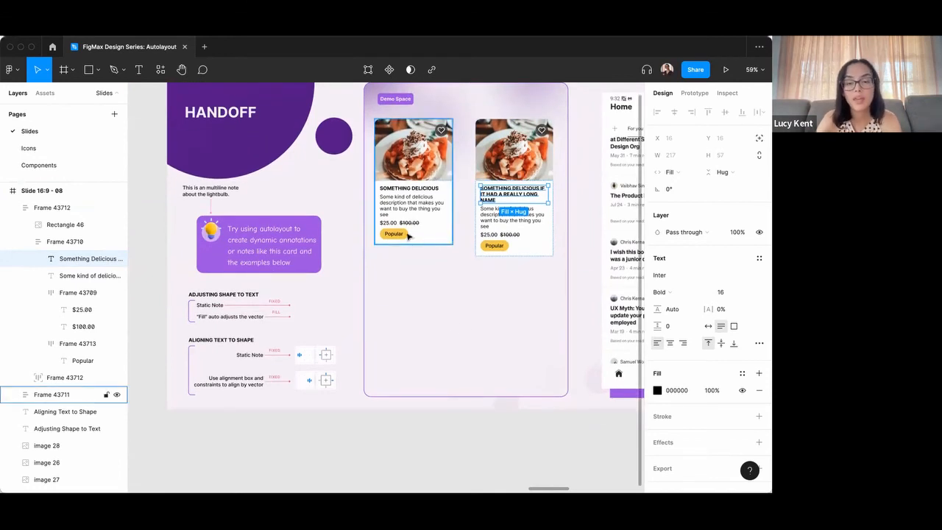
{"action": "left_click", "coordinate": [499, 248]}
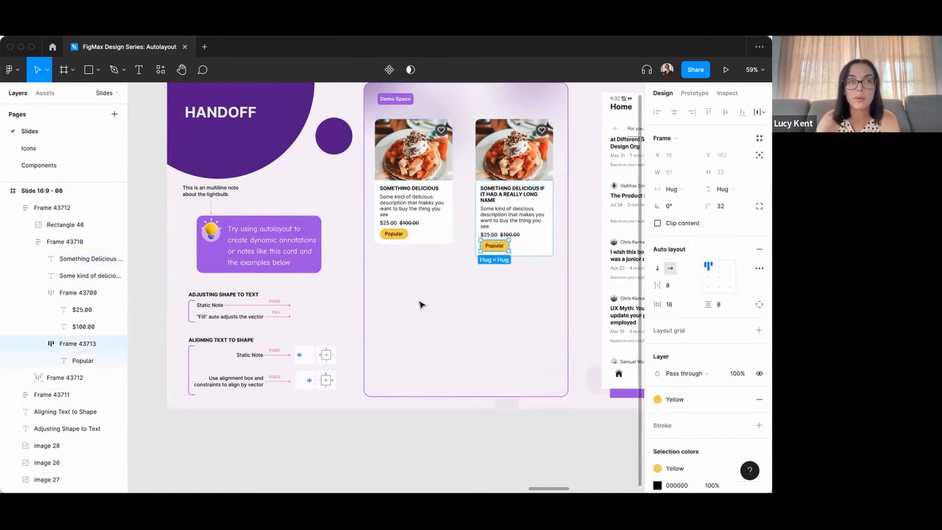
{"action": "key", "text": "Escape"}
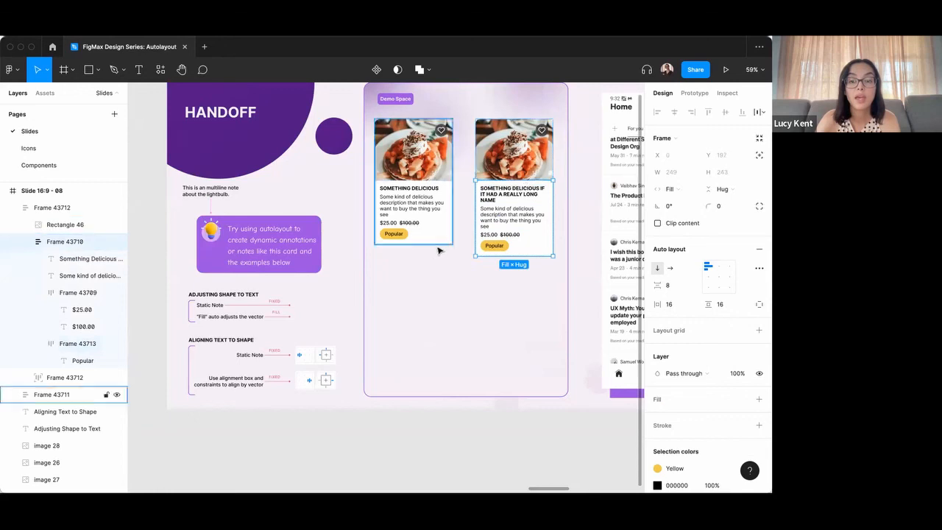
{"action": "key", "text": "Escape"}
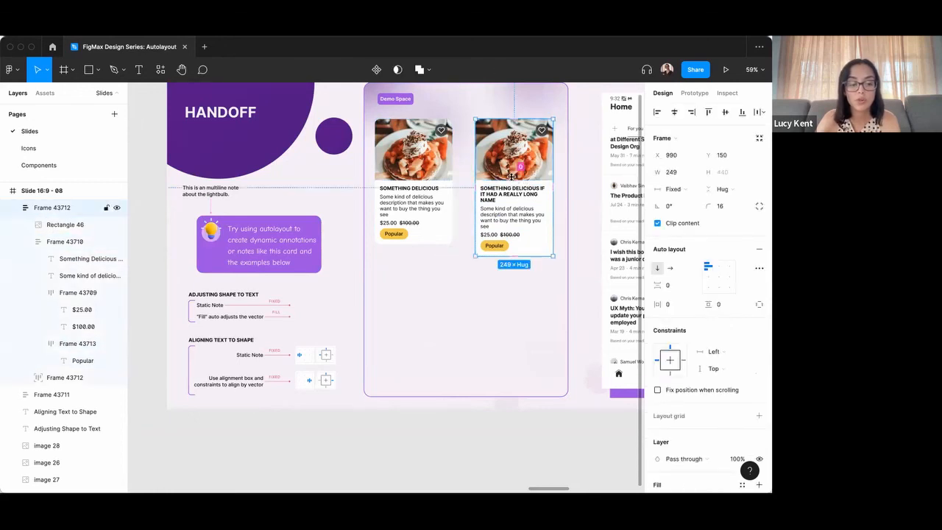
{"action": "left_click_drag", "start_coordinate": [511, 177], "coordinate": [576, 340]}
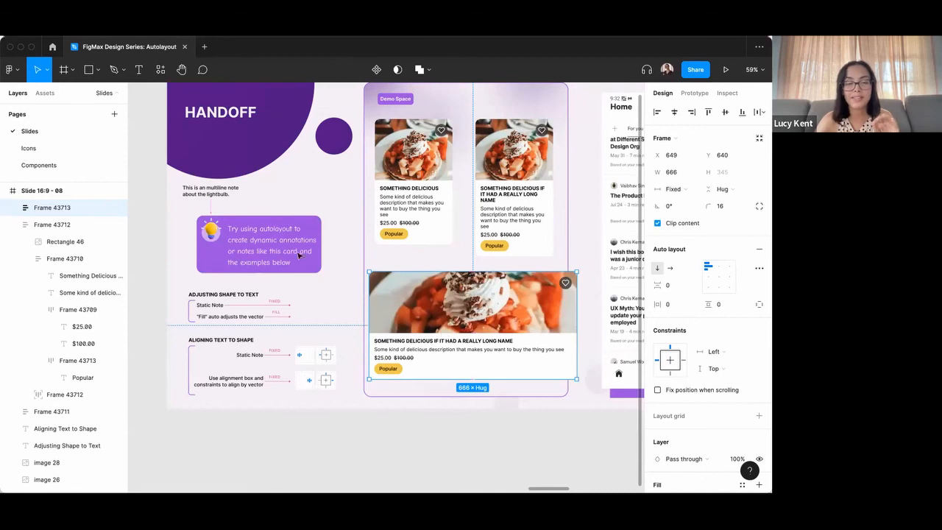
Shorten the "Fill" note under Adjusting Shape to Text to "Fill" auto adjusts, and restore its ending "the vector".
{"action": "double_click", "coordinate": [276, 245]}
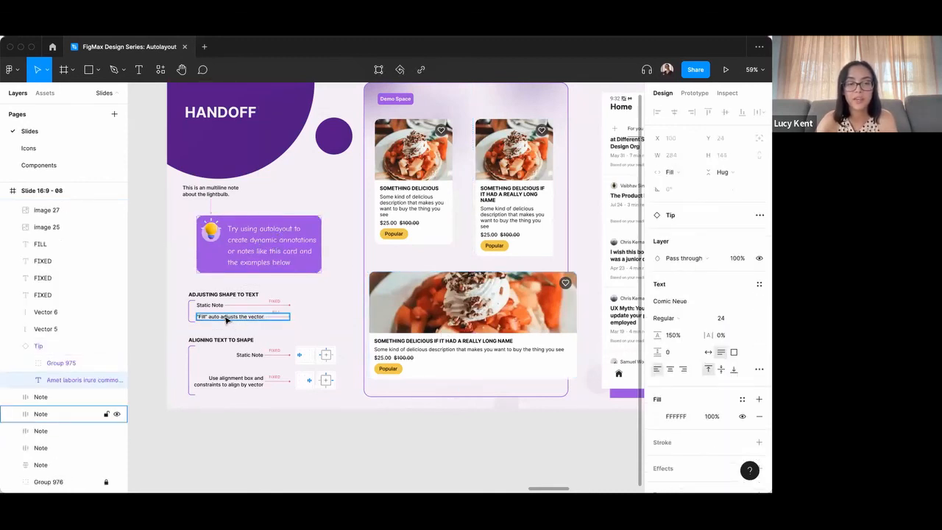
{"action": "left_click", "coordinate": [251, 308]}
{"action": "double_click", "coordinate": [252, 316]}
{"action": "double_click", "coordinate": [256, 316]}
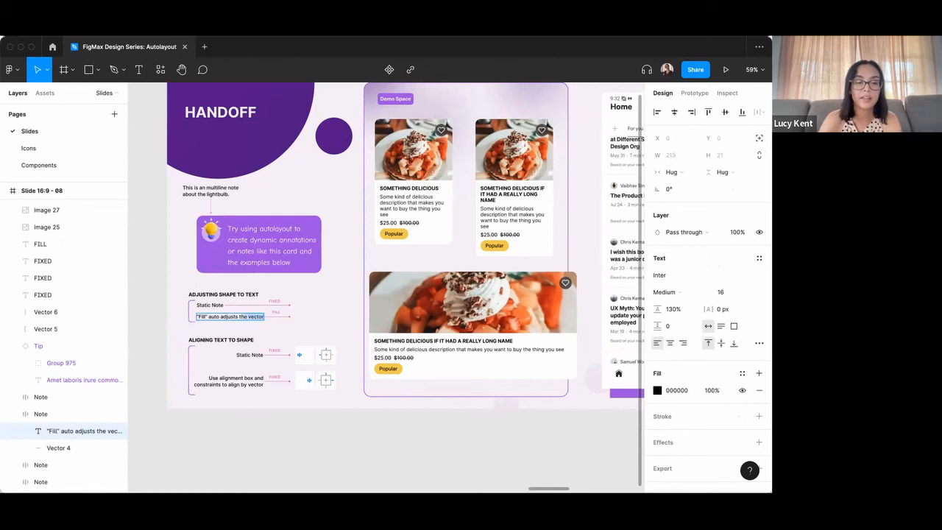
{"action": "key", "text": "BackSpace"}
{"action": "key", "text": "BackSpace"}
{"action": "key", "text": "BackSpace"}
{"action": "key", "text": "BackSpace"}
{"action": "key", "text": "BackSpace"}
{"action": "key", "text": "BackSpace"}
{"action": "key", "text": "BackSpace"}
{"action": "key", "text": "BackSpace"}
{"action": "key", "text": "BackSpace"}
{"action": "key", "text": "BackSpace"}
{"action": "key", "text": "BackSpace"}
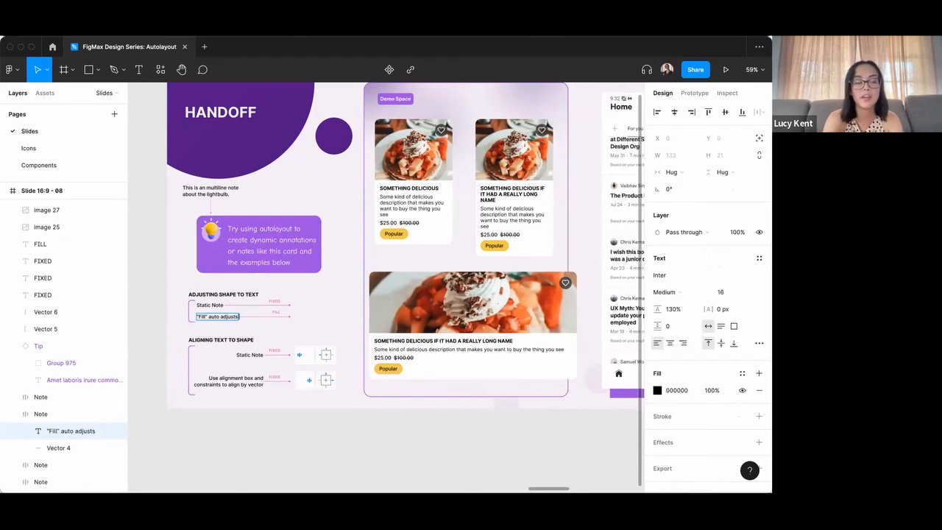
{"action": "type", "text": "the vector"}
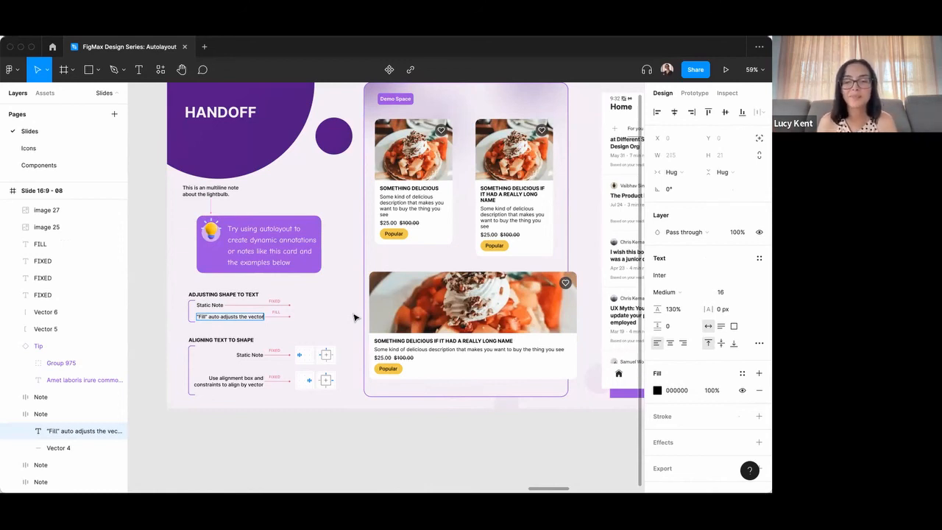
{"action": "scroll", "coordinate": [357, 318], "scroll_direction": "down", "scroll_amount": 3}
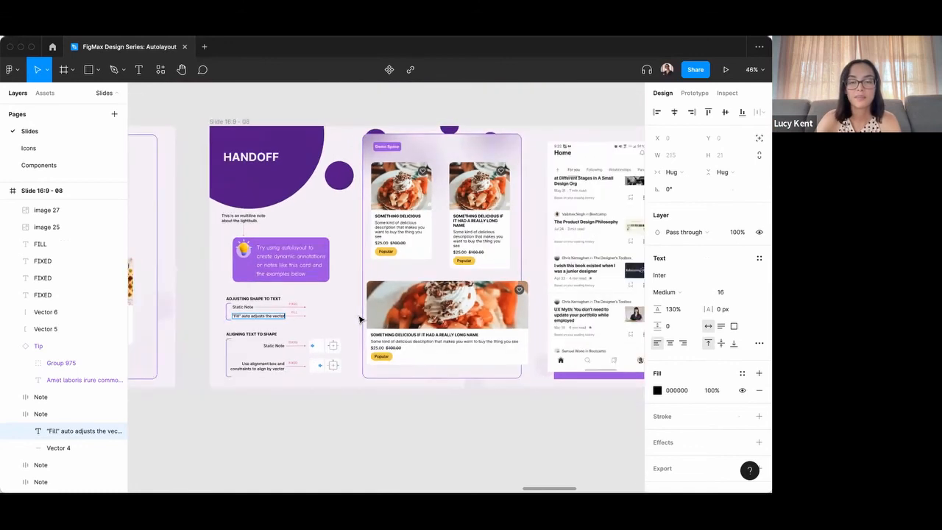
{"action": "scroll", "coordinate": [361, 318], "scroll_direction": "right", "scroll_amount": 3}
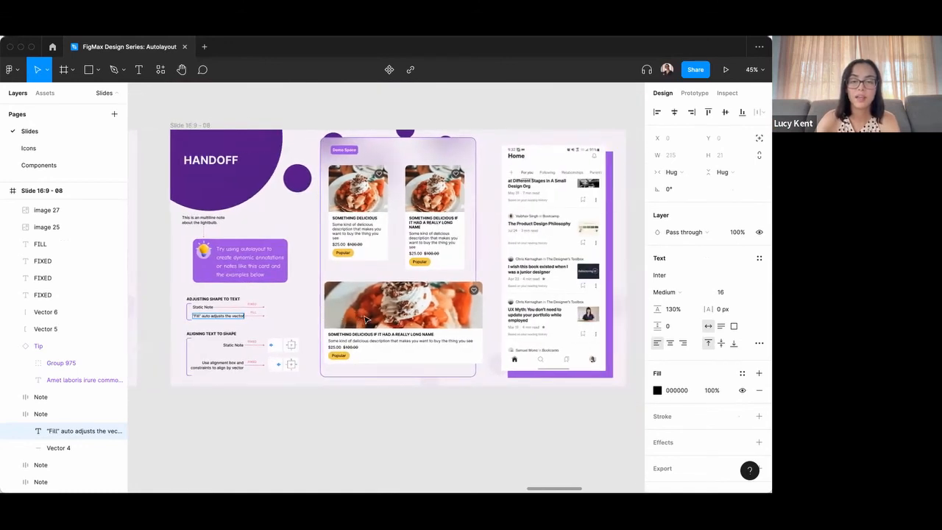
{"action": "scroll", "coordinate": [365, 318], "scroll_direction": "down", "scroll_amount": 1}
{"action": "scroll", "coordinate": [366, 319], "scroll_direction": "right", "scroll_amount": 3}
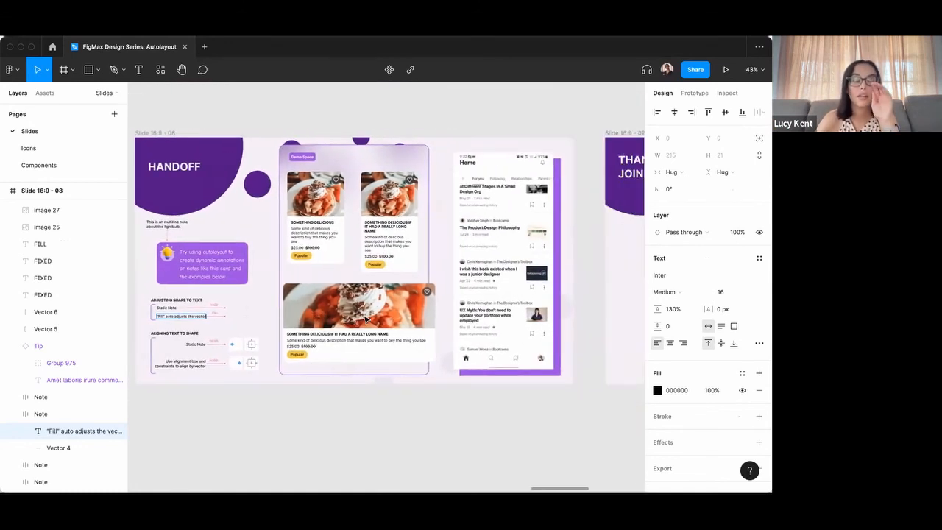